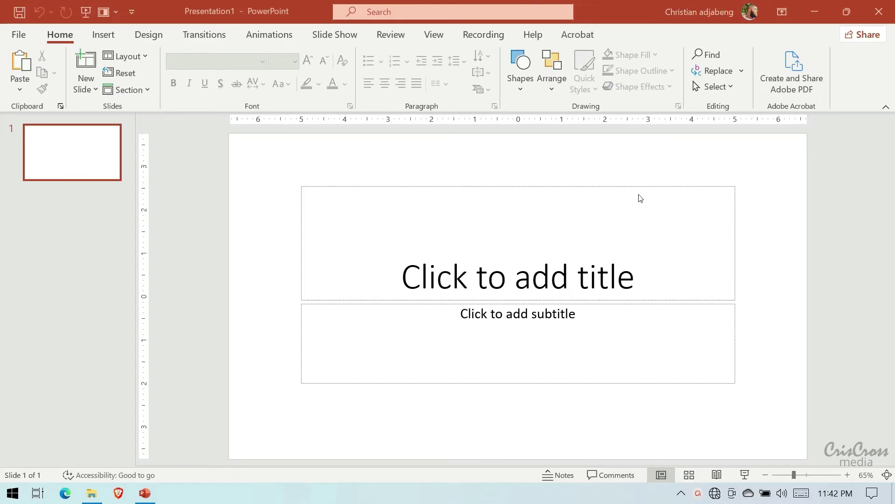
# Delete the title and subtitle placeholders from the slide.
pyautogui.click(669, 186)
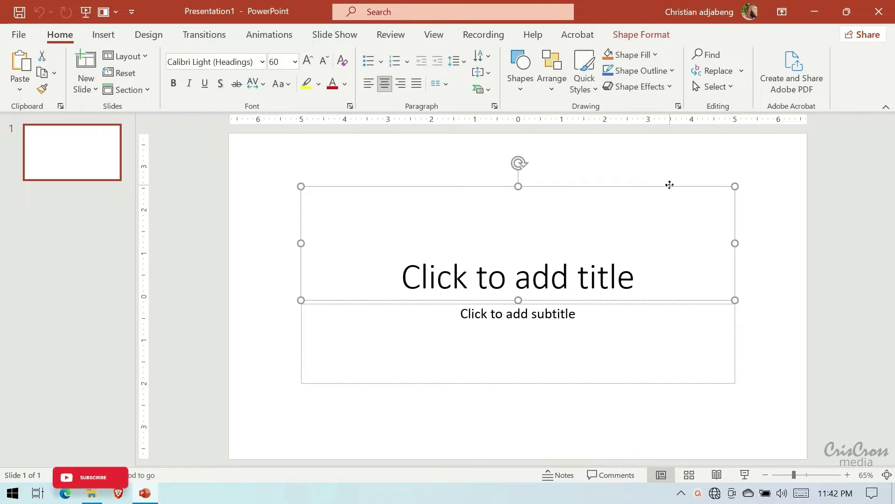
pyautogui.press('Delete')
pyautogui.click(670, 305)
pyautogui.press('Delete')
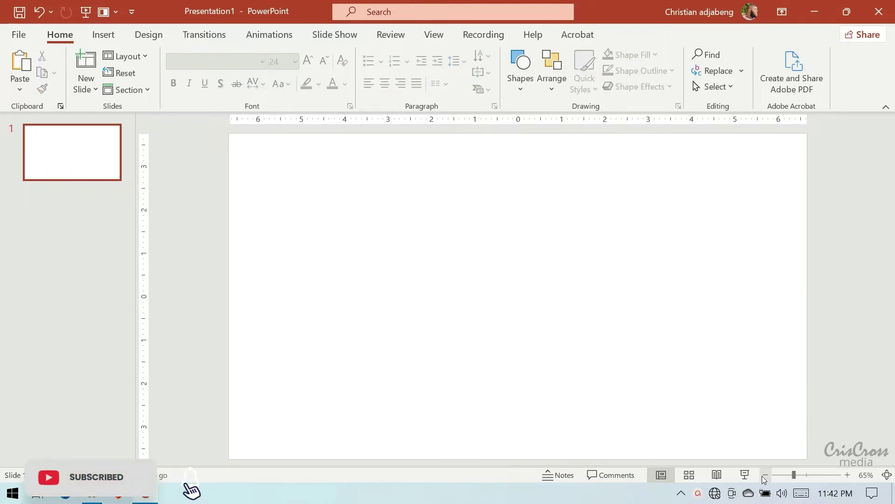
# Zoom out and draw a blue 1.33" × 3.56" rectangle off the slide.
pyautogui.keyDown('ctrl'); pyautogui.scroll(-3, 600, 271); pyautogui.keyUp('ctrl')
pyautogui.click(104, 35)
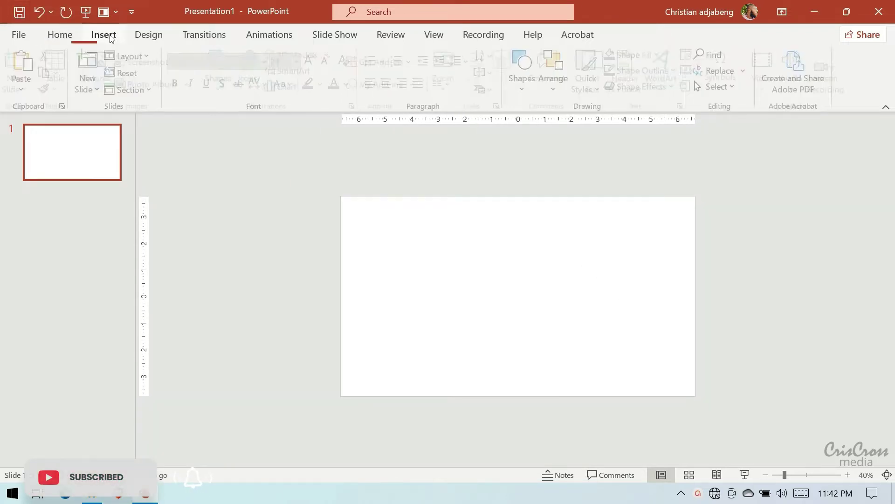
pyautogui.click(223, 75)
pyautogui.click(257, 127)
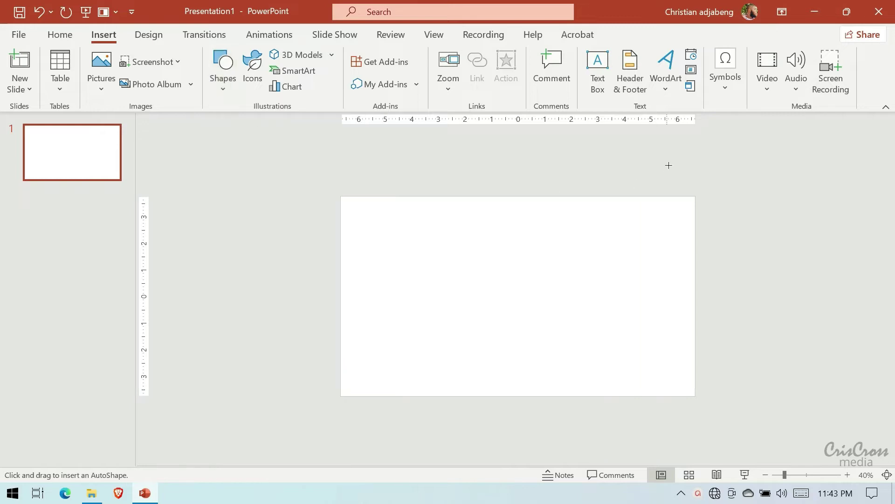
pyautogui.moveTo(175, 424)
pyautogui.mouseDown()
pyautogui.moveTo(270, 457)
pyautogui.moveTo(716, 139)
pyautogui.mouseUp()
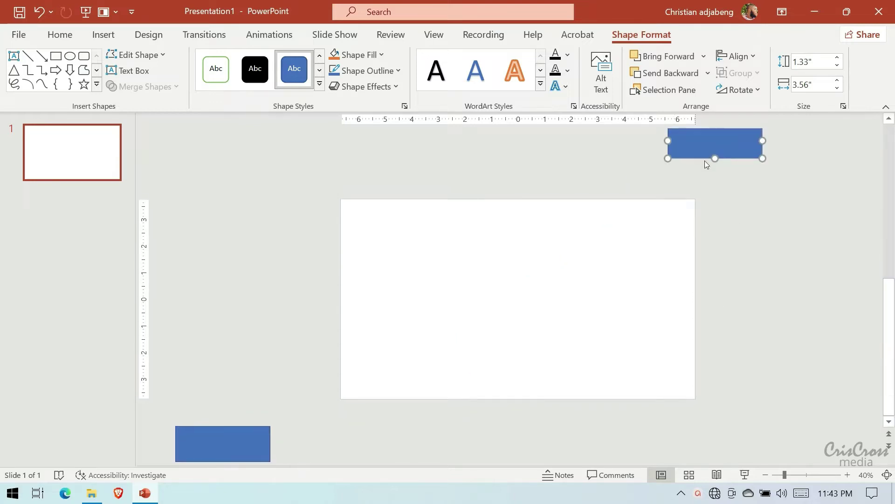
# Open the slide background settings, then list all slide objects in the Selection Pane.
pyautogui.rightClick(596, 273)
pyautogui.click(653, 414)
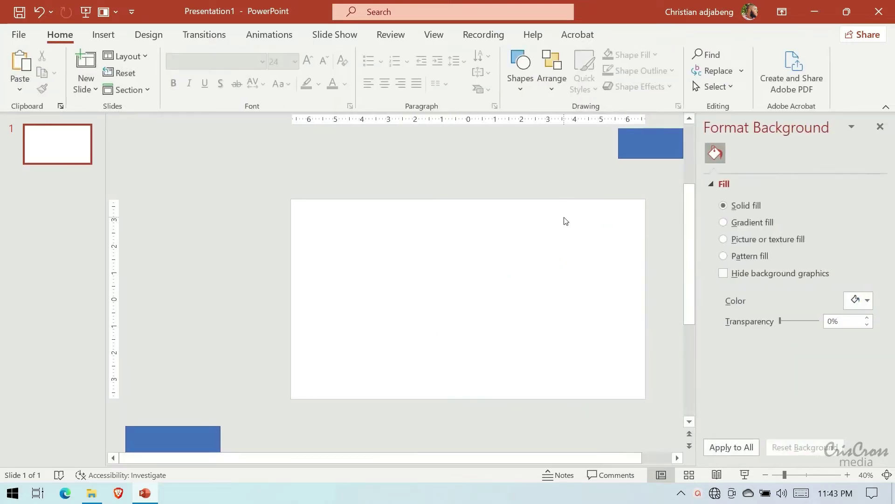
pyautogui.click(655, 140)
pyautogui.click(641, 34)
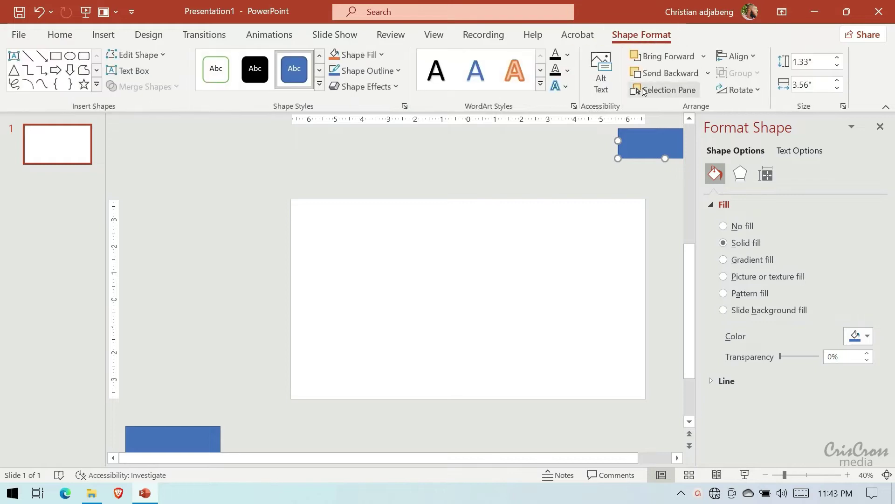
pyautogui.click(642, 90)
# Rename Rectangle 4 to PIN UP and Rectangle 3 to PIN DOWN.
pyautogui.doubleClick(740, 177)
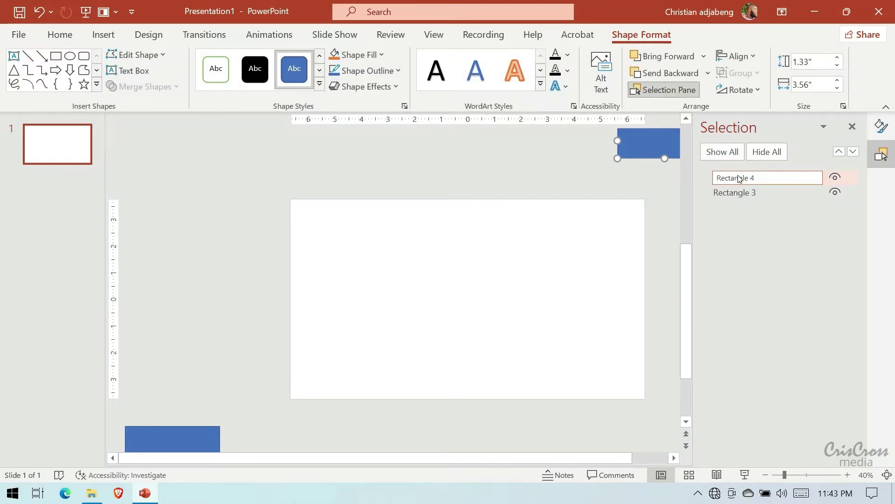
pyautogui.write('Pl')
pyautogui.press('Return')
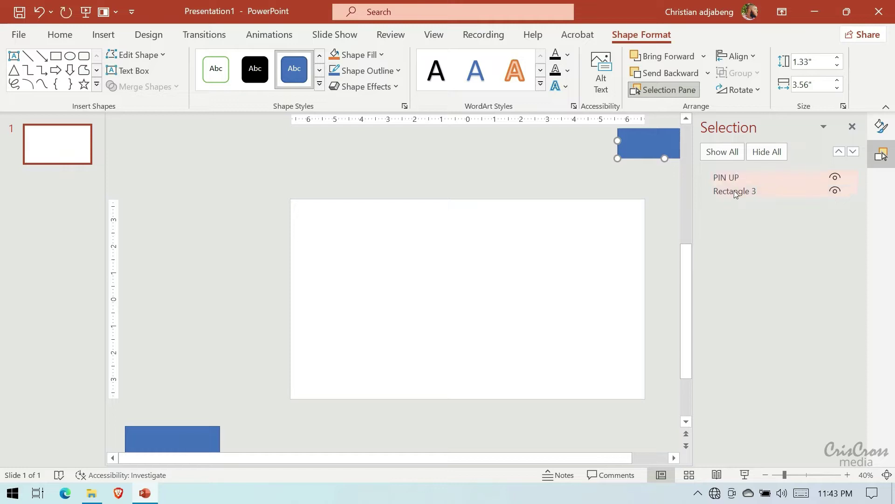
pyautogui.doubleClick(735, 191)
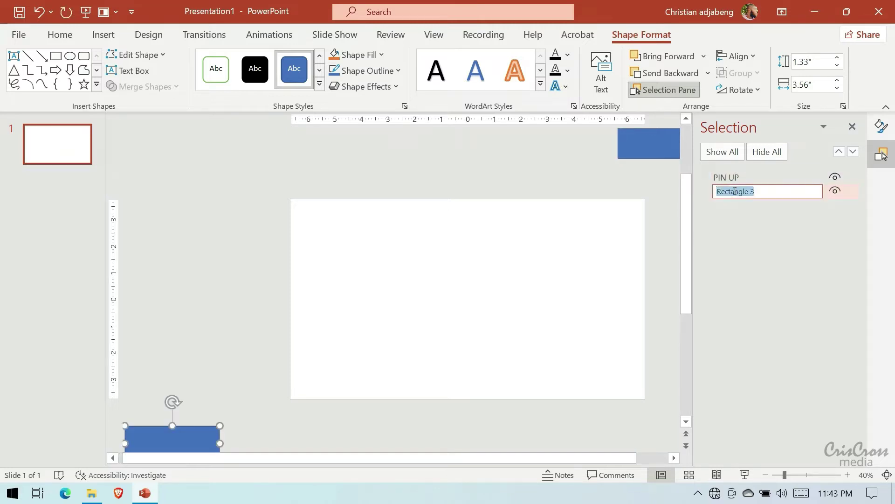
pyautogui.write('Pl')
pyautogui.press('Return')
# Nudge PIN UP two steps up and three steps right.
pyautogui.click(636, 139)
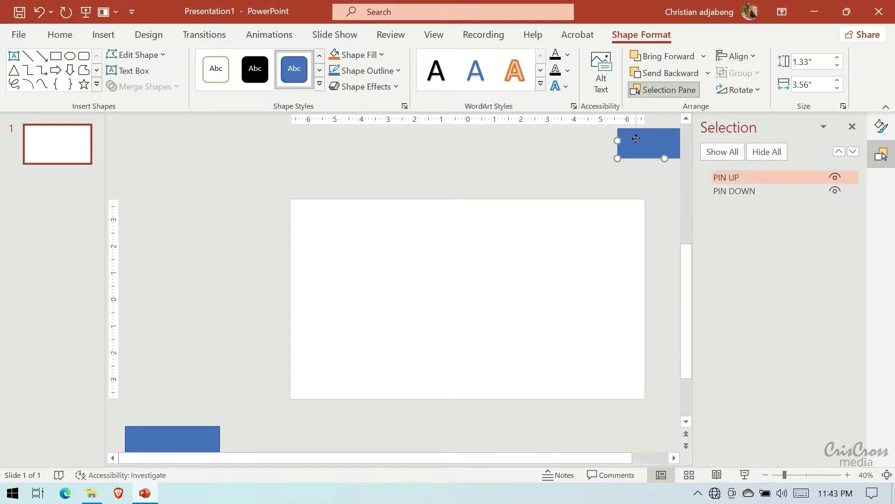
pyautogui.press('Up')
pyautogui.press('Up')
pyautogui.press('Up')
pyautogui.press('Up')
pyautogui.press('Up')
pyautogui.press('Up')
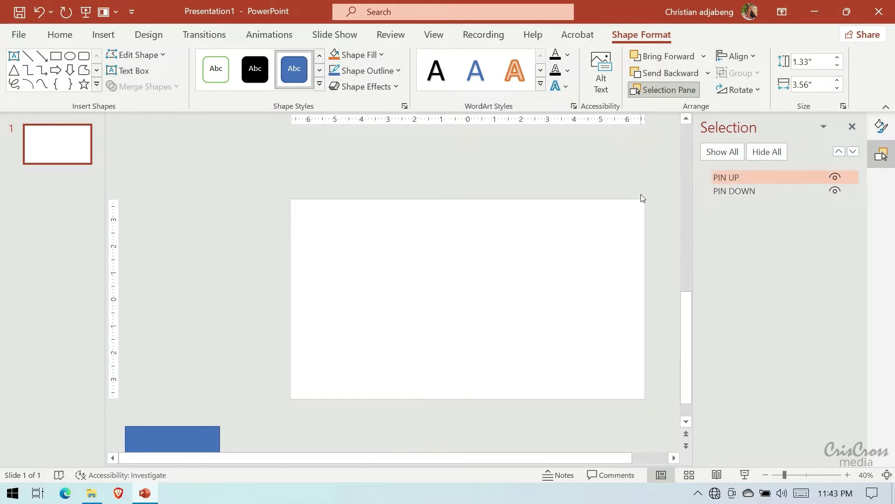
pyautogui.press('Up')
pyautogui.press('Up')
pyautogui.press('Up')
pyautogui.press('Up')
pyautogui.press('Up')
pyautogui.press('Up')
pyautogui.press('Up')
pyautogui.press('Up')
pyautogui.press('Up')
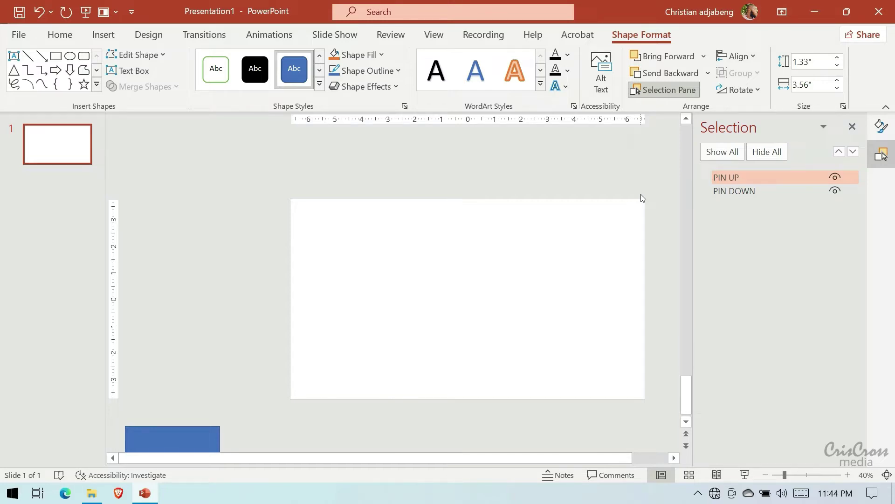
pyautogui.press('Right')
pyautogui.press('Right')
pyautogui.press('Right')
pyautogui.press('Right')
pyautogui.press('Right')
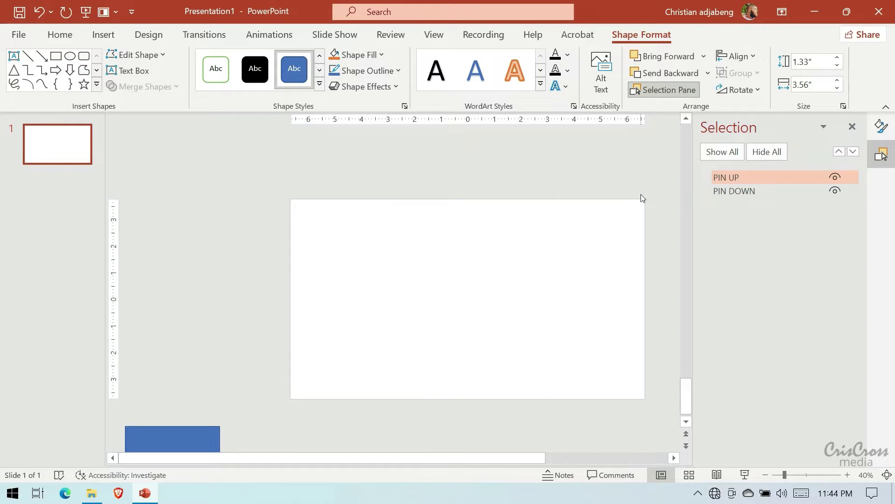
pyautogui.press('Right')
pyautogui.press('Right')
pyautogui.press('Right')
pyautogui.press('Right')
pyautogui.press('Right')
pyautogui.press('Right')
pyautogui.press('Right')
pyautogui.press('Right')
pyautogui.press('Right')
pyautogui.press('Right')
pyautogui.press('Right')
pyautogui.press('Right')
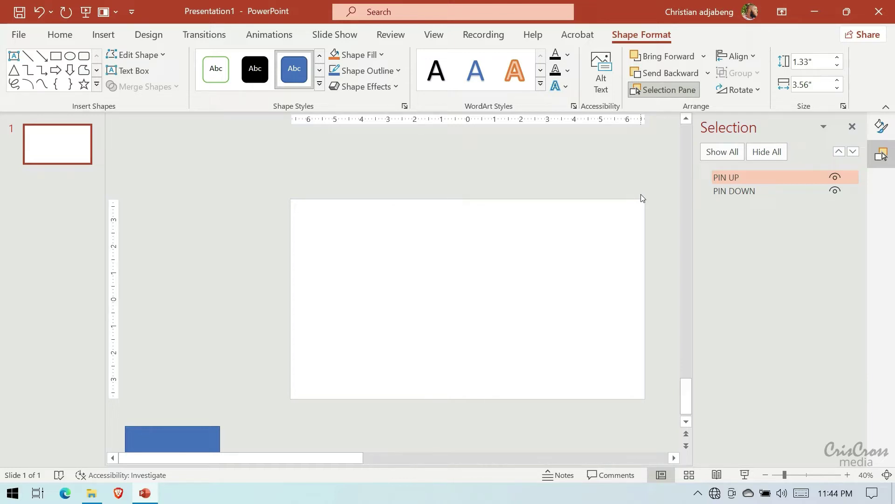
pyautogui.press('Right')
pyautogui.press('Right')
pyautogui.press('Right')
pyautogui.press('Right')
pyautogui.press('Right')
pyautogui.press('Right')
pyautogui.press('Right')
pyautogui.press('Right')
pyautogui.press('Right')
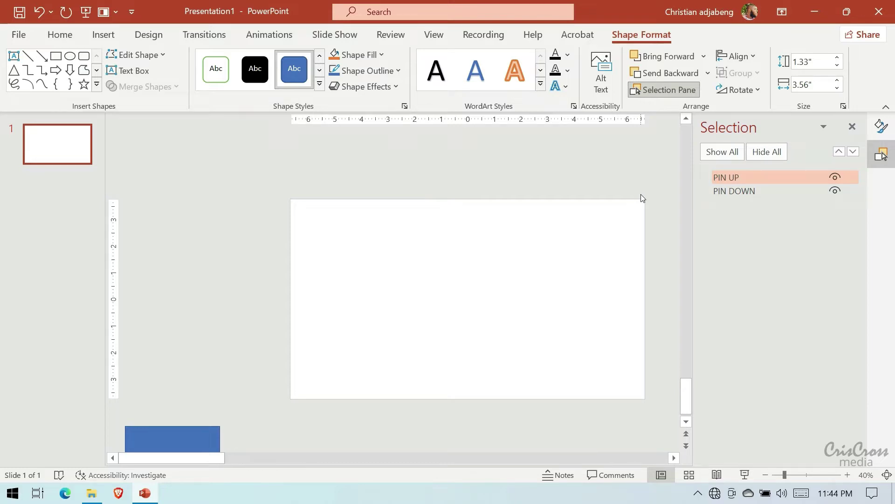
# Nudge PIN DOWN three steps down and seven steps left, then deselect it.
pyautogui.click(170, 442)
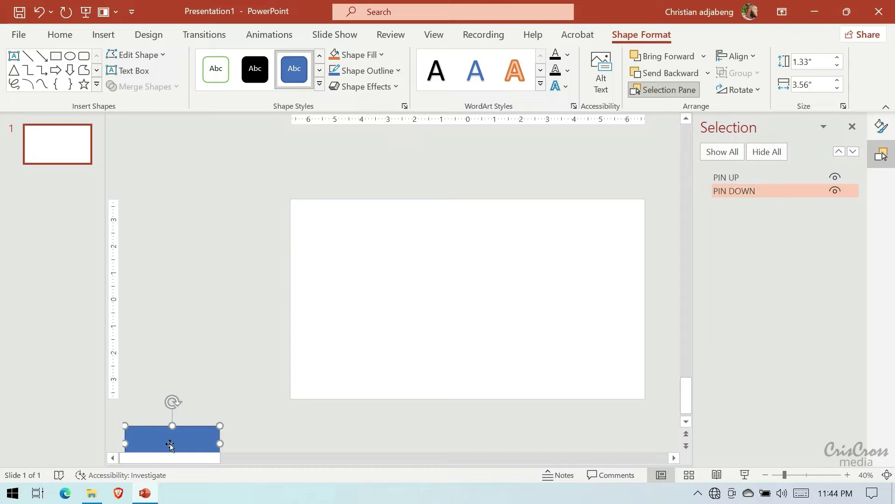
pyautogui.press('Down')
pyautogui.press('Down')
pyautogui.press('Down')
pyautogui.press('Down')
pyautogui.press('Down')
pyautogui.press('Down')
pyautogui.press('Down')
pyautogui.press('Down')
pyautogui.press('Down')
pyautogui.press('Down')
pyautogui.press('Down')
pyautogui.press('Down')
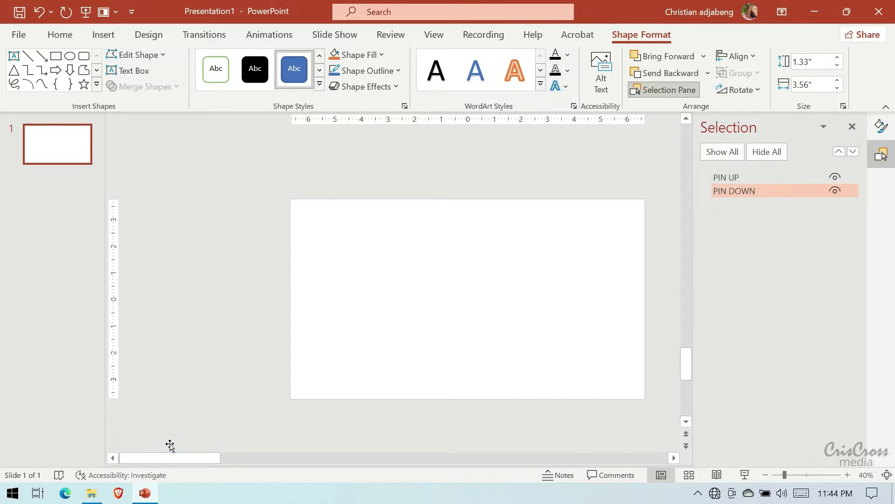
pyautogui.press('Down')
pyautogui.press('Down')
pyautogui.press('Down')
pyautogui.press('Down')
pyautogui.press('Down')
pyautogui.press('Down')
pyautogui.press('Down')
pyautogui.press('Down')
pyautogui.press('Down')
pyautogui.press('Down')
pyautogui.press('Down')
pyautogui.press('Down')
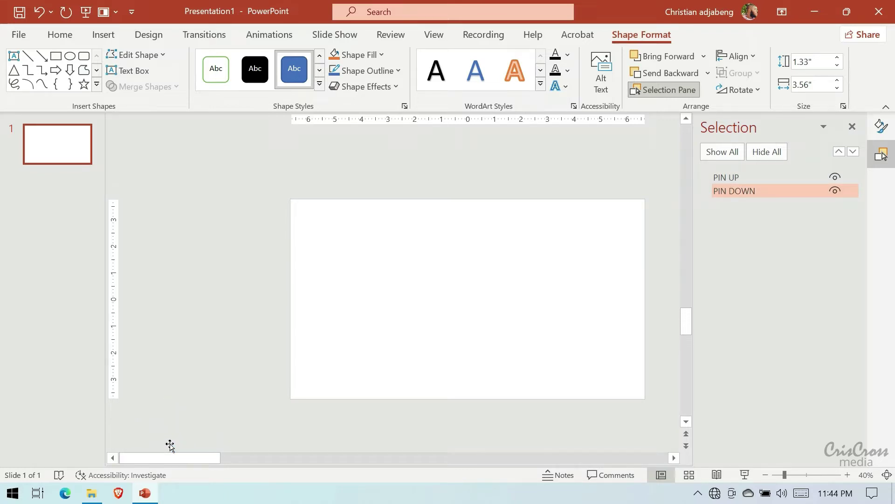
pyautogui.press('Down')
pyautogui.press('Down')
pyautogui.press('Down')
pyautogui.press('Down')
pyautogui.press('Down')
pyautogui.press('Down')
pyautogui.press('Down')
pyautogui.press('Down')
pyautogui.press('Down')
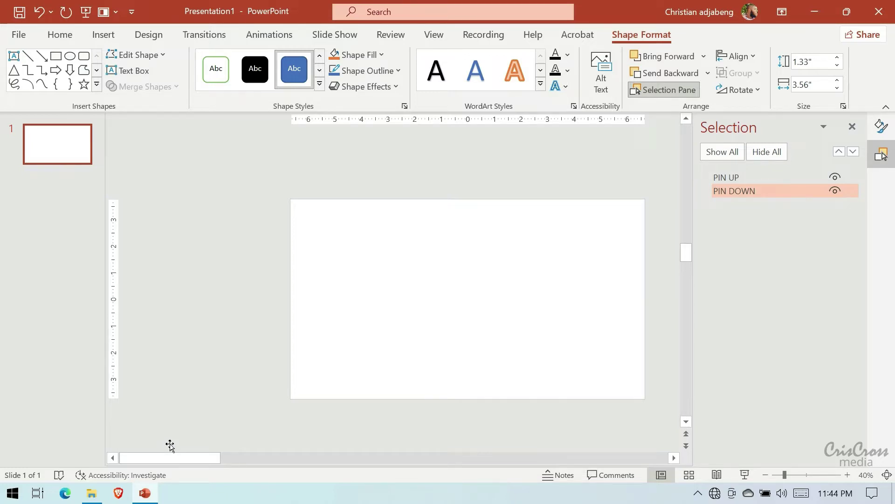
pyautogui.press('Left')
pyautogui.press('Left')
pyautogui.press('Left')
pyautogui.press('Left')
pyautogui.press('Left')
pyautogui.press('Left')
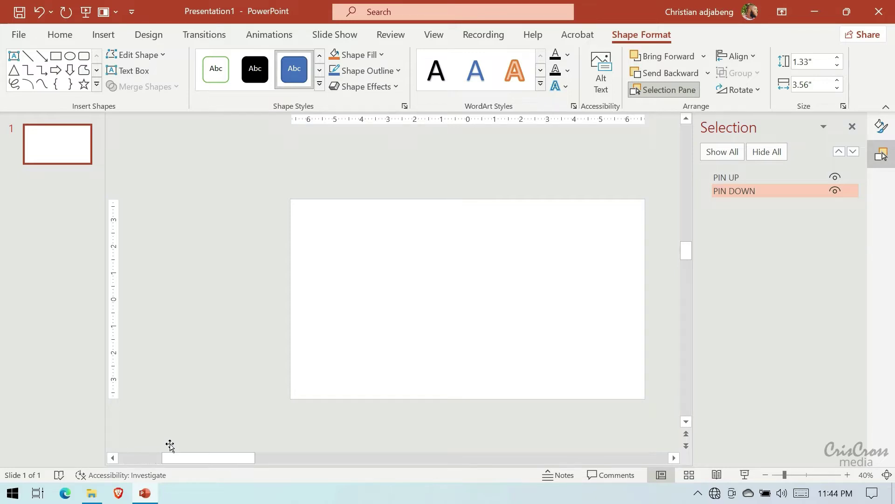
pyautogui.press('Left')
pyautogui.press('Left')
pyautogui.press('Left')
pyautogui.press('Left')
pyautogui.press('Left')
pyautogui.press('Left')
pyautogui.press('Left')
pyautogui.press('Left')
pyautogui.press('Left')
pyautogui.press('Left')
pyautogui.press('Left')
pyautogui.press('Left')
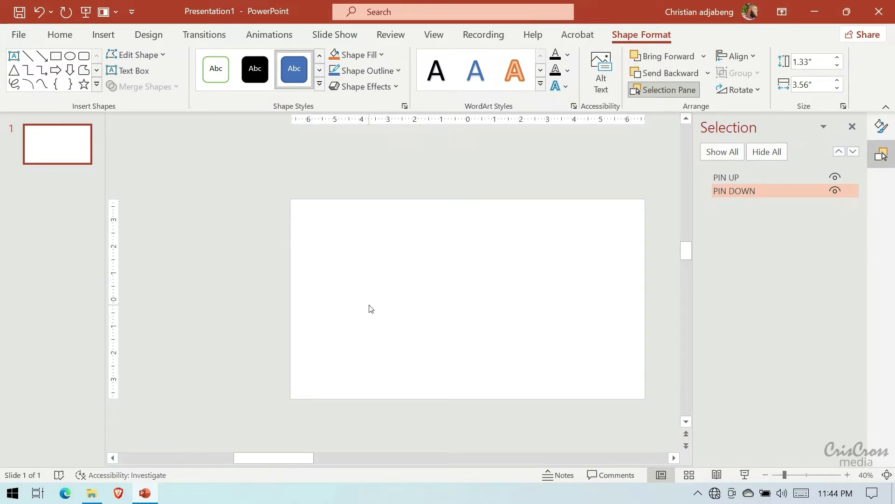
pyautogui.press('Left')
pyautogui.press('Left')
pyautogui.press('Left')
pyautogui.press('Left')
pyautogui.press('Left')
pyautogui.press('Left')
pyautogui.press('Left')
pyautogui.press('Left')
pyautogui.press('Left')
pyautogui.press('Left')
pyautogui.press('Left')
pyautogui.press('Left')
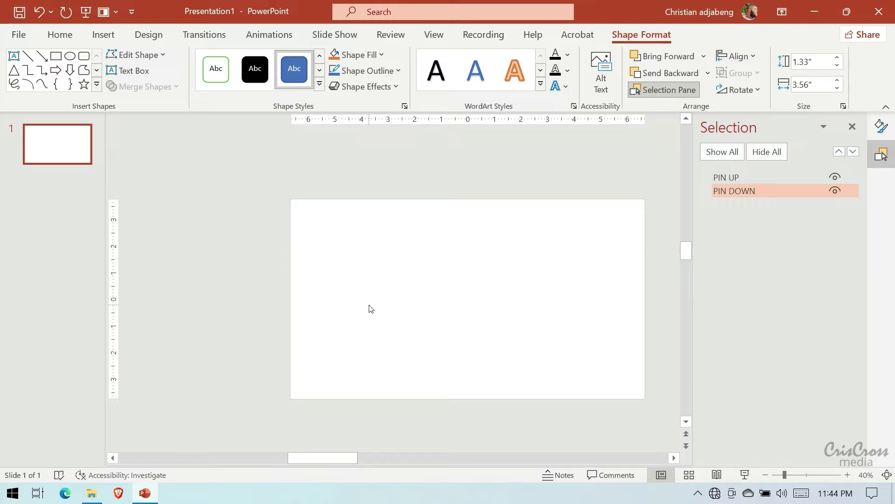
pyautogui.press('Left')
pyautogui.press('Left')
pyautogui.press('Left')
pyautogui.press('Left')
pyautogui.press('Left')
pyautogui.press('Left')
pyautogui.press('Left')
pyautogui.press('Left')
pyautogui.press('Left')
pyautogui.press('Left')
pyautogui.press('Left')
pyautogui.press('Left')
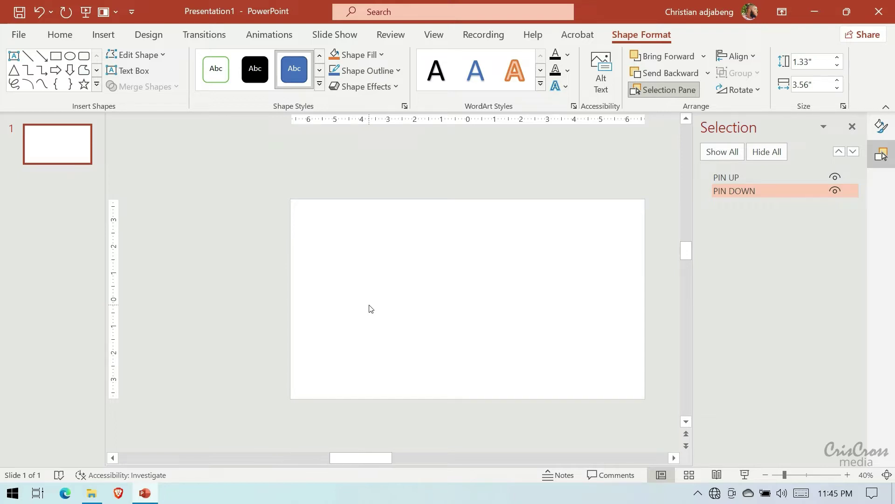
pyautogui.press('Left')
pyautogui.press('Left')
pyautogui.press('Left')
pyautogui.press('Left')
pyautogui.press('Left')
pyautogui.press('Left')
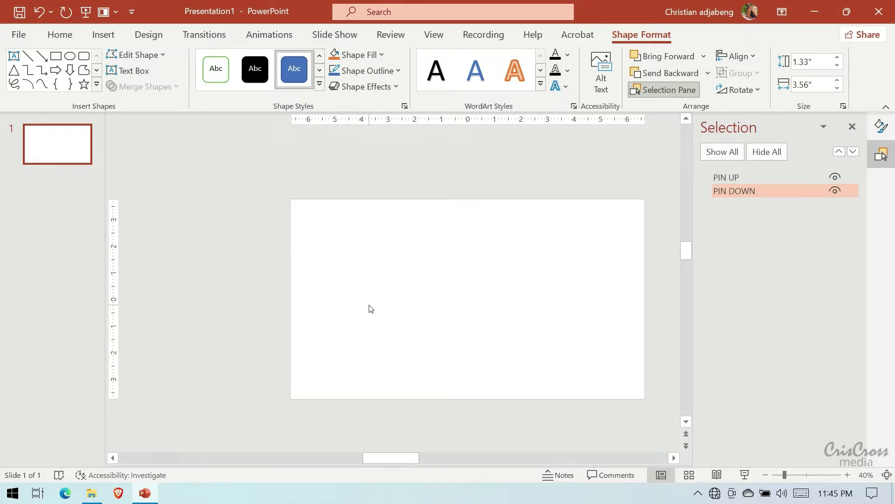
pyautogui.press('Left')
pyautogui.press('Left')
pyautogui.press('Left')
pyautogui.press('Left')
pyautogui.press('Left')
pyautogui.press('Left')
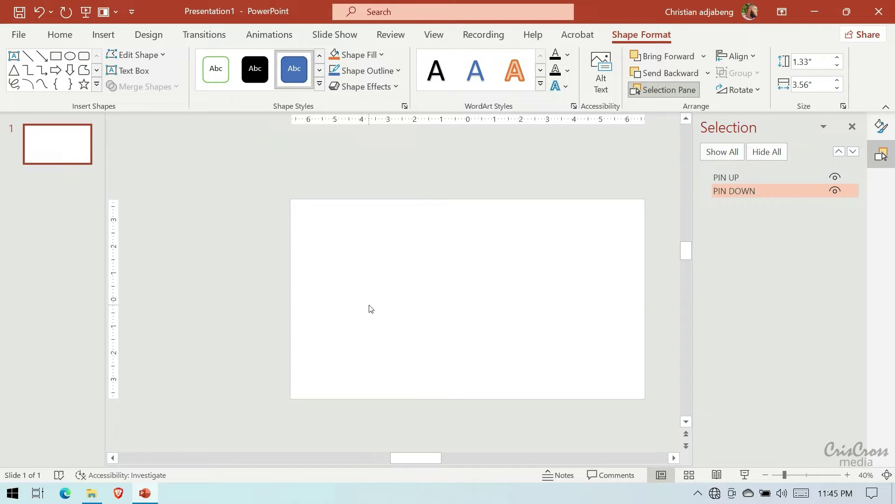
pyautogui.press('Left')
pyautogui.press('Left')
pyautogui.press('Left')
pyautogui.press('Left')
pyautogui.press('Left')
pyautogui.press('Left')
pyautogui.press('Escape')
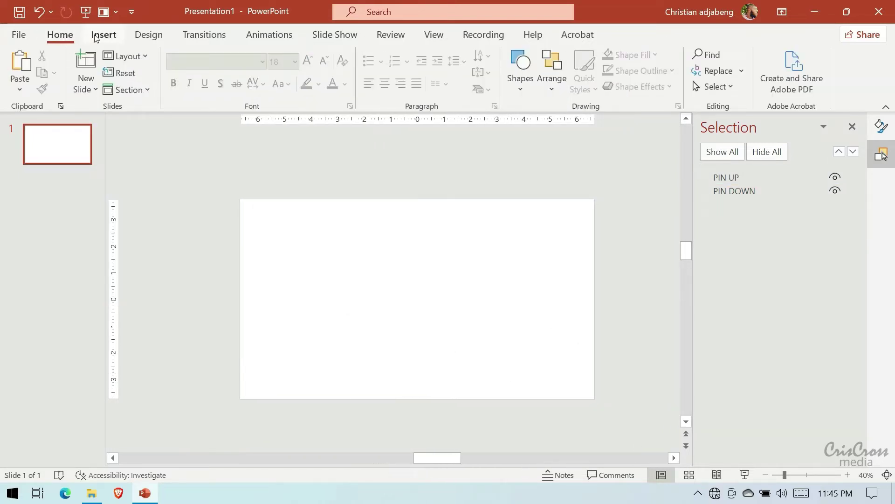
# Draw a large 9.88" oval circle centred horizontally on the slide.
pyautogui.click(115, 41)
pyautogui.click(223, 70)
pyautogui.click(274, 132)
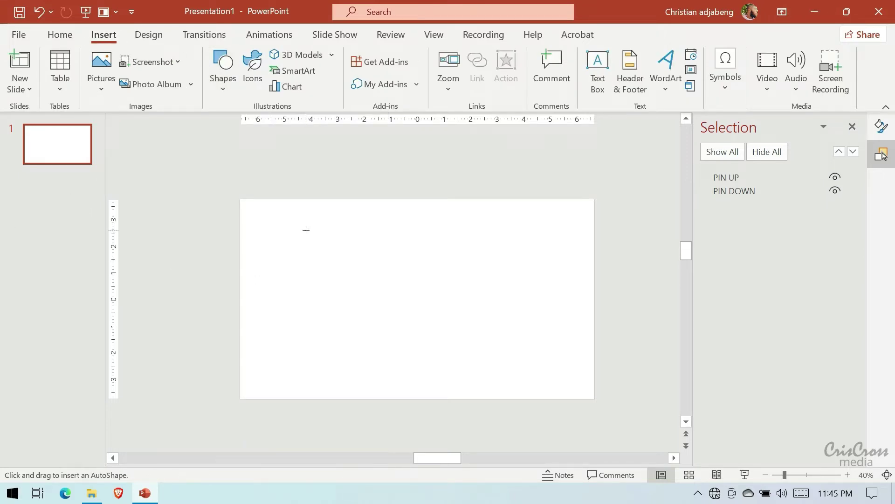
pyautogui.moveTo(306, 230); pyautogui.dragTo(534, 441)
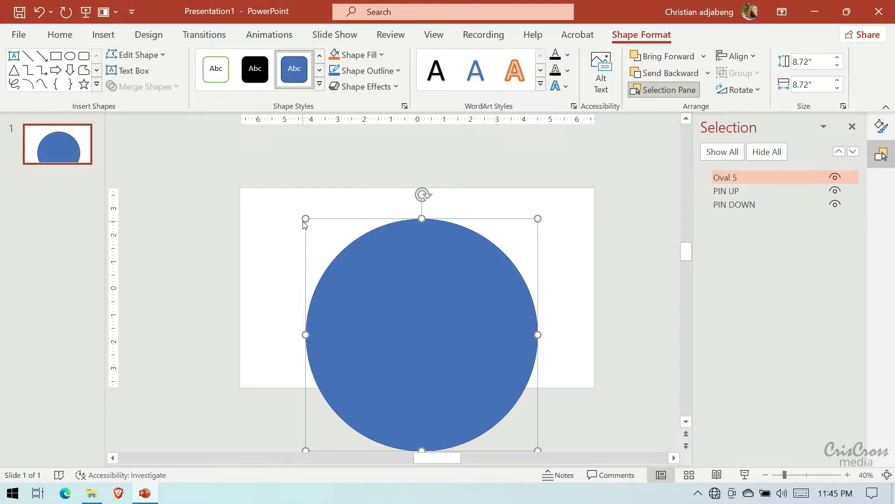
pyautogui.moveTo(306, 218); pyautogui.dragTo(288, 189)
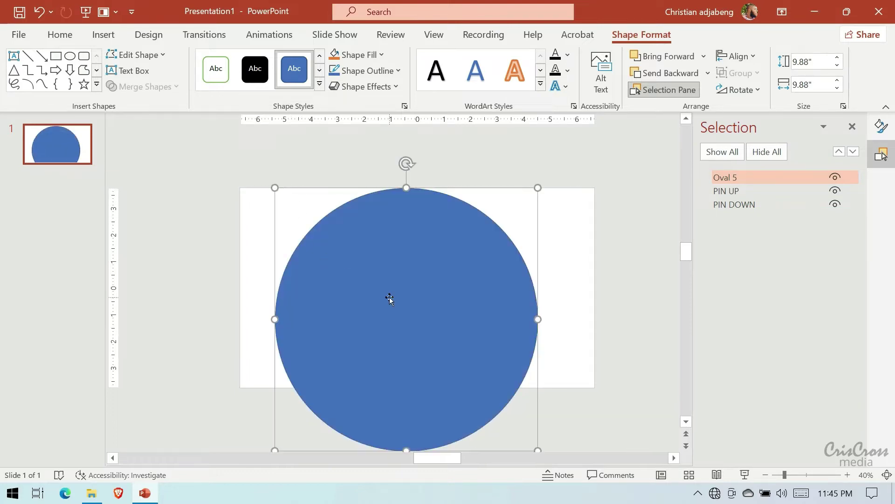
pyautogui.moveTo(390, 300); pyautogui.dragTo(401, 297)
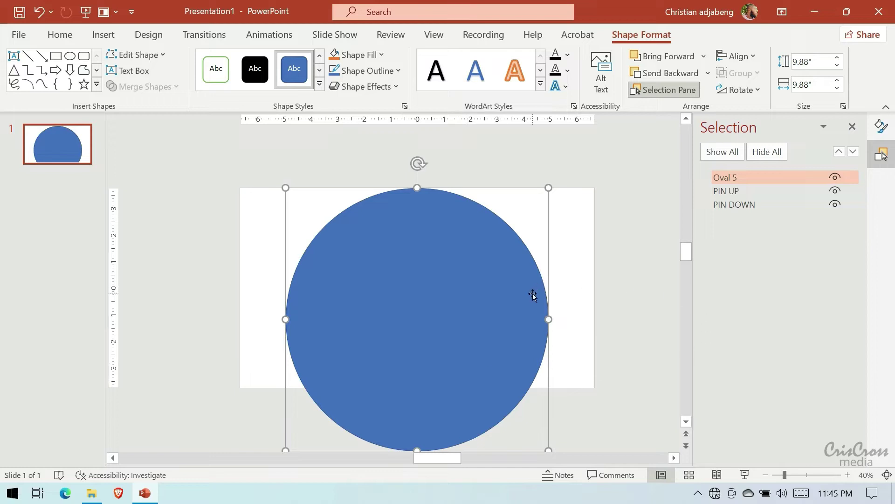
# Duplicate the circle, fill the copy Light Blue, shrink it to 4.78" and centre it.
pyautogui.click(881, 127)
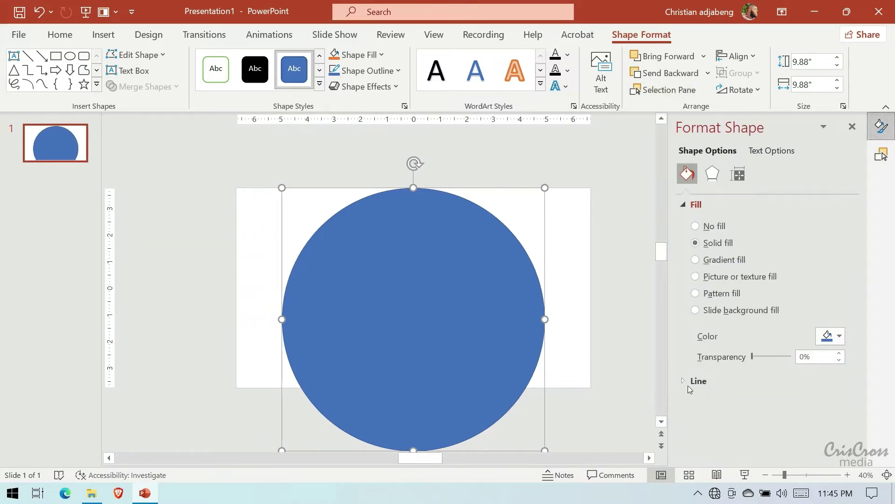
pyautogui.click(689, 381)
pyautogui.click(691, 381)
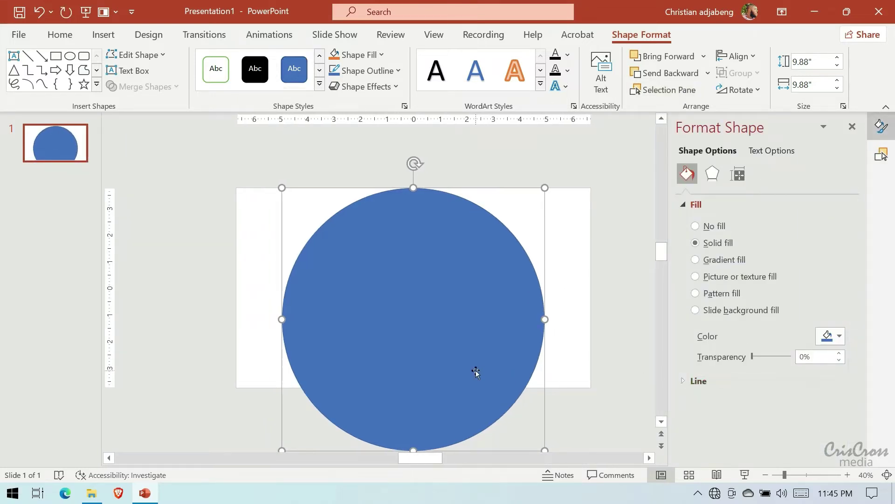
pyautogui.hotkey('ctrl', 'd')
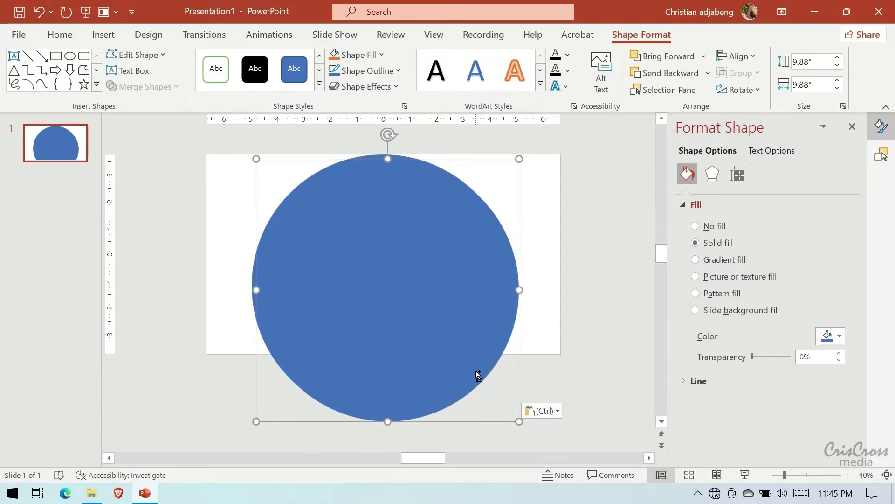
pyautogui.click(833, 335)
pyautogui.click(850, 283)
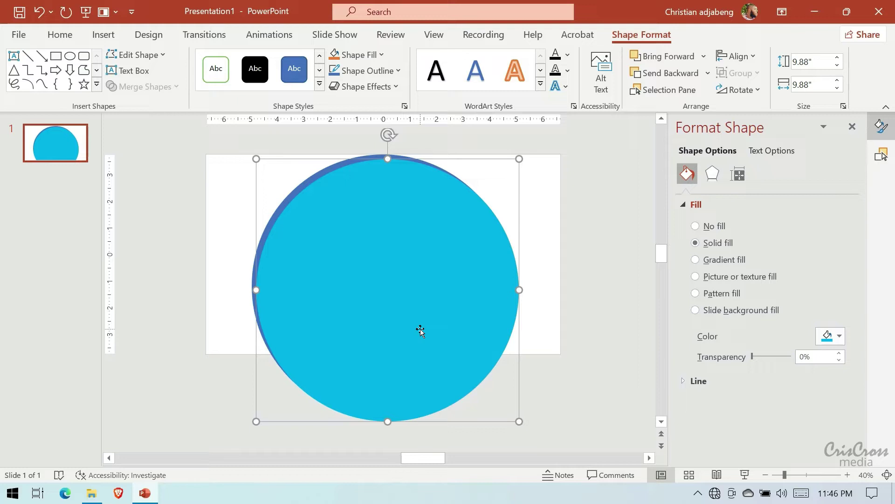
pyautogui.moveTo(519, 422); pyautogui.dragTo(384, 286)
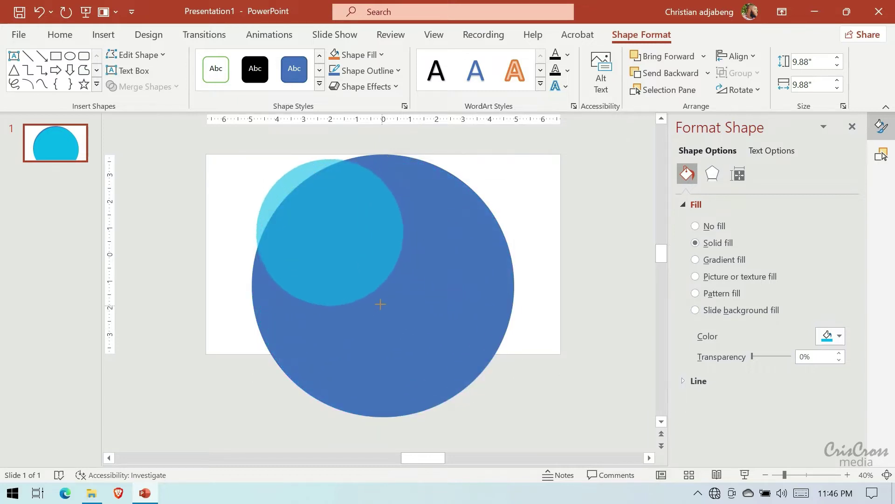
pyautogui.moveTo(291, 202); pyautogui.dragTo(350, 265)
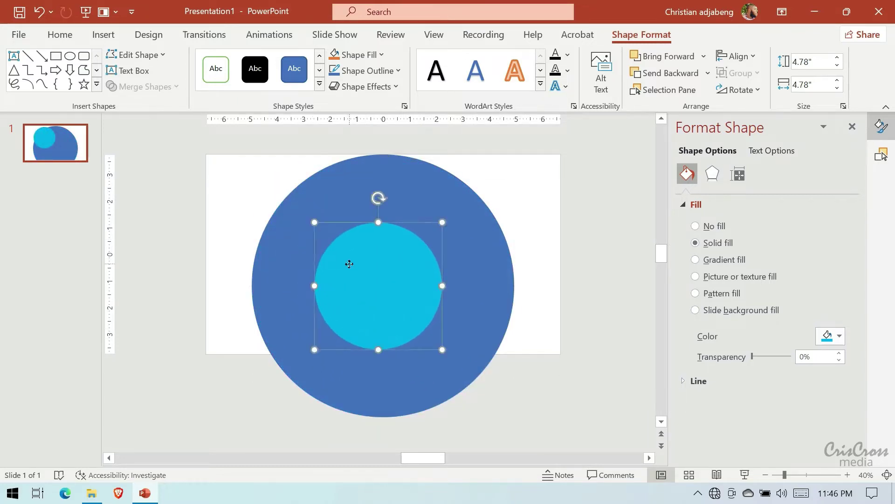
# Make the big circle 64% transparent, nudge the cyan circle centred, and preview as slideshow.
pyautogui.click(477, 279)
pyautogui.moveTo(755, 356); pyautogui.dragTo(777, 357)
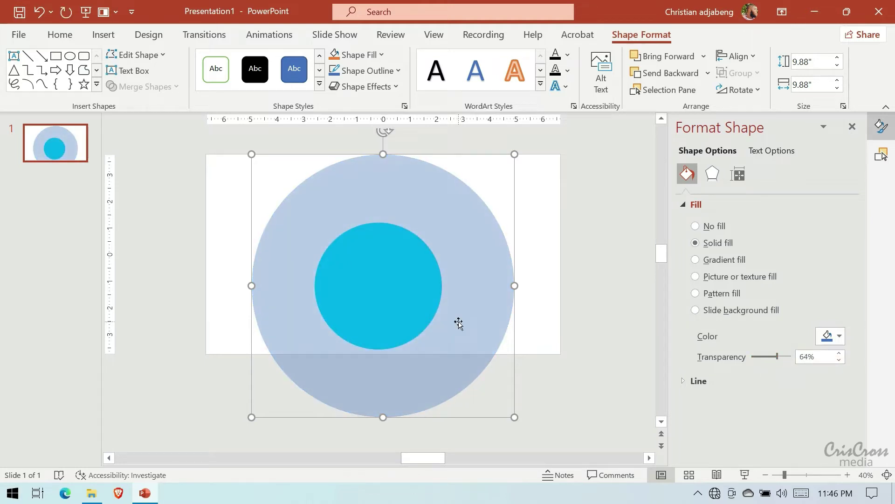
pyautogui.click(401, 305)
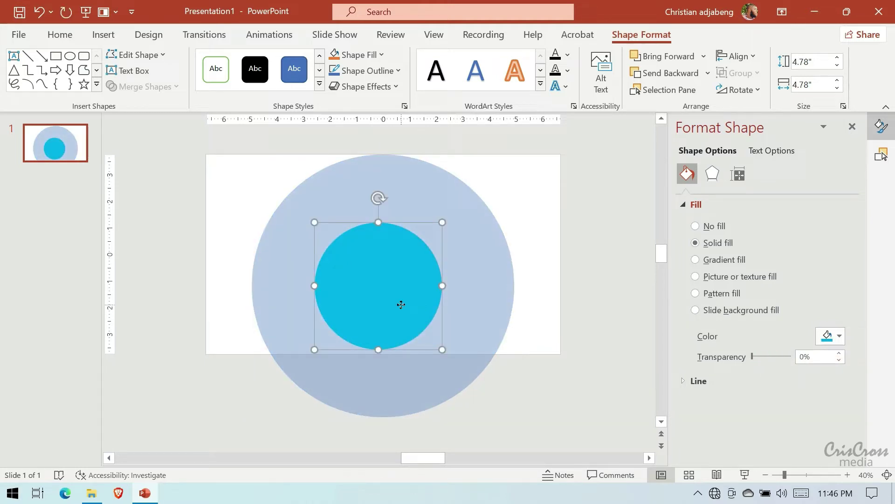
pyautogui.moveTo(392, 302); pyautogui.dragTo(396, 300)
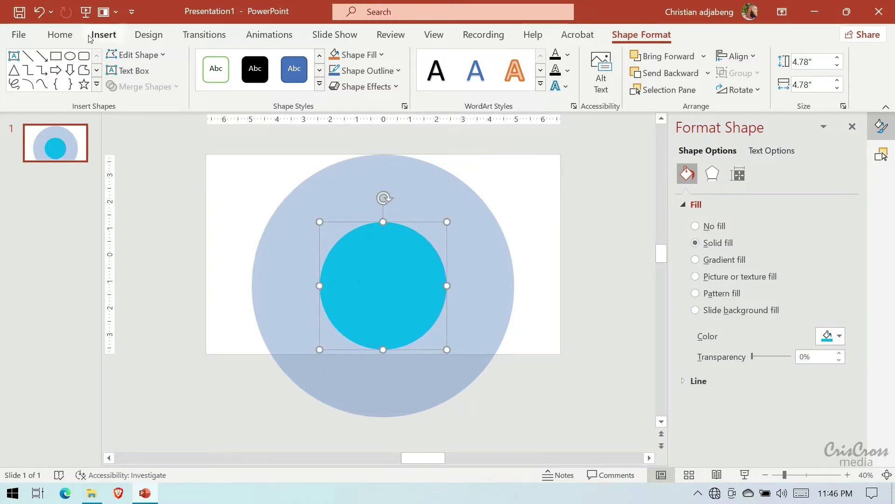
pyautogui.click(89, 13)
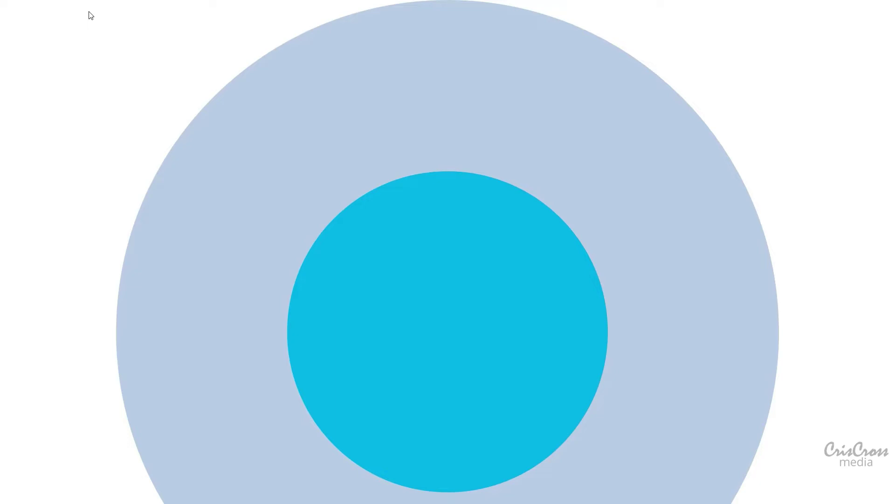
# Exit the slideshow, resize the cyan circle to 4.31", and re-centre it inside the pale circle.
pyautogui.press('Escape')
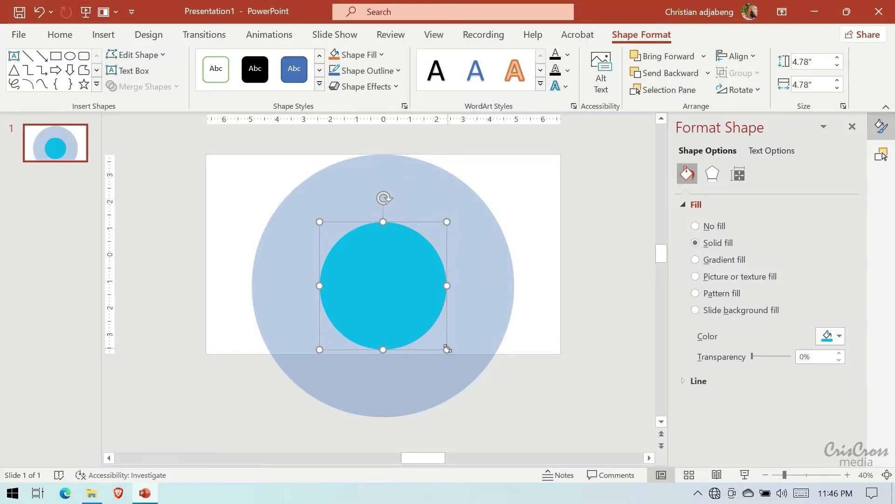
pyautogui.moveTo(447, 349); pyautogui.dragTo(425, 326)
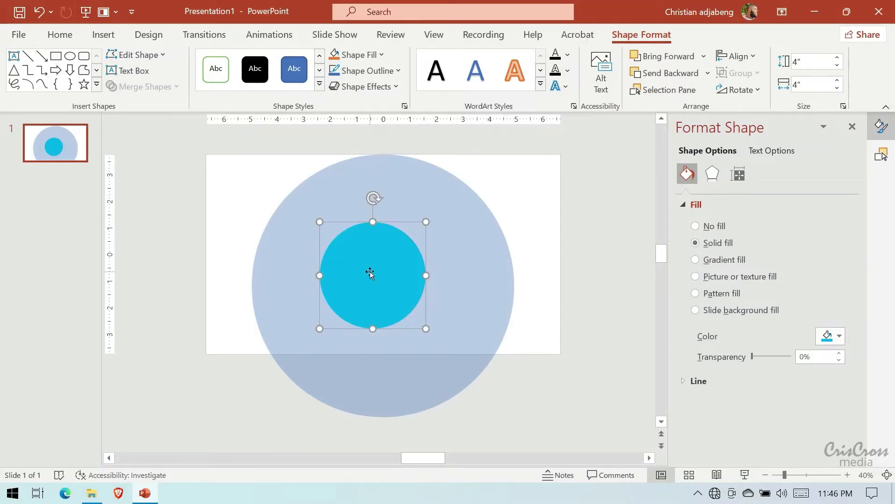
pyautogui.moveTo(370, 270)
pyautogui.mouseDown()
pyautogui.moveTo(378, 290)
pyautogui.moveTo(381, 282)
pyautogui.mouseUp()
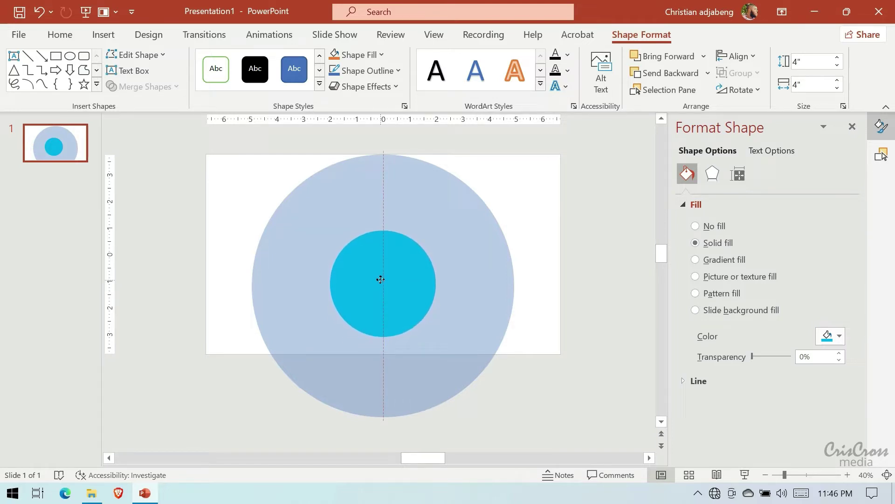
pyautogui.moveTo(382, 282); pyautogui.dragTo(393, 269)
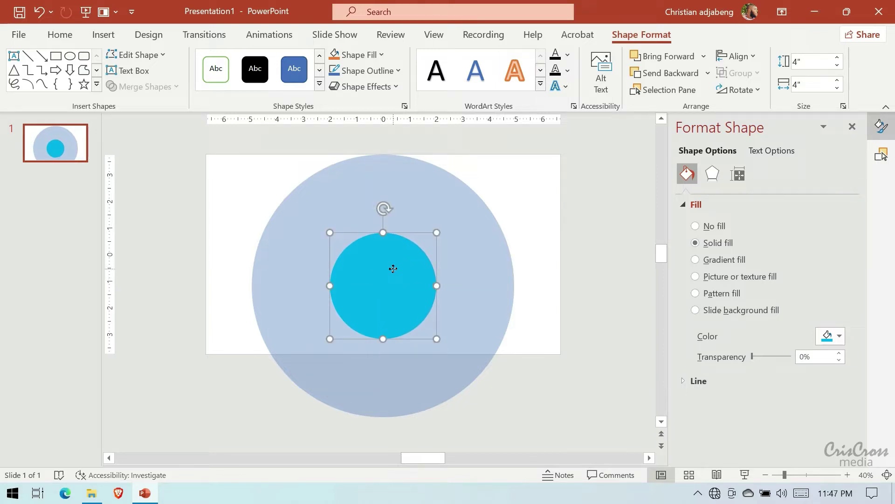
pyautogui.moveTo(435, 339); pyautogui.dragTo(442, 346)
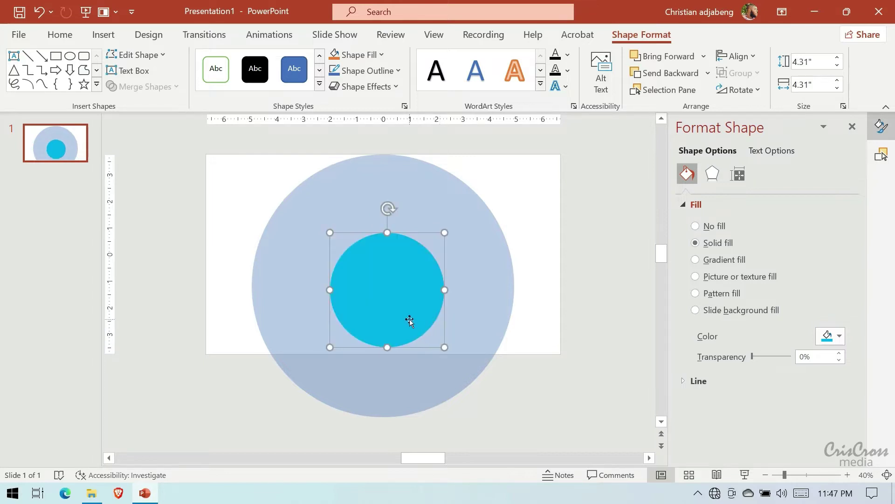
pyautogui.moveTo(410, 320); pyautogui.dragTo(407, 294)
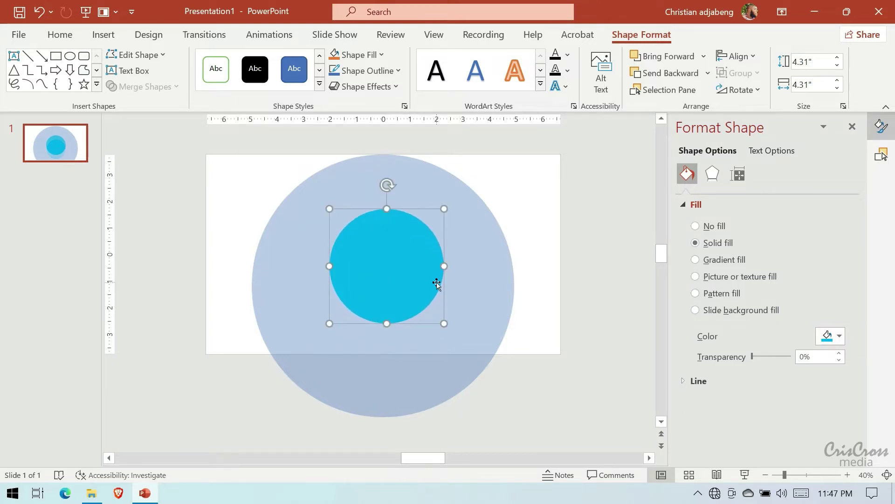
pyautogui.moveTo(408, 229); pyautogui.dragTo(404, 249)
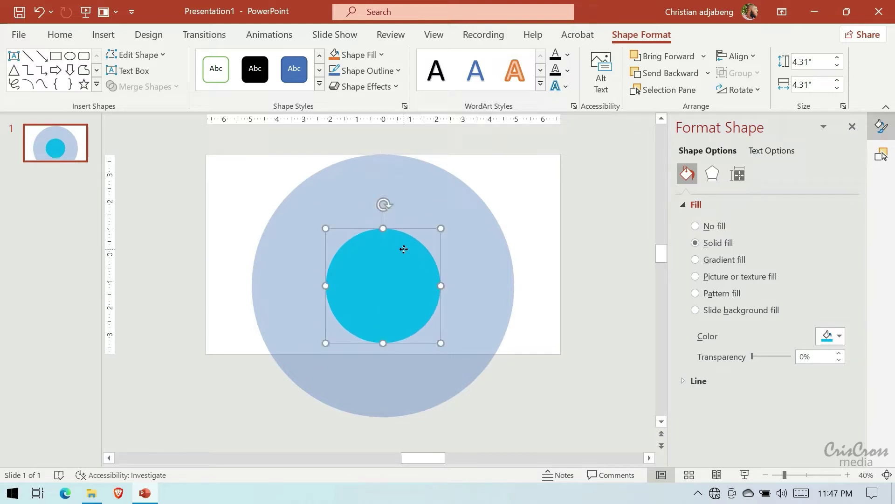
pyautogui.click(479, 293)
# After a quick slideshow preview, drag the pale and cyan circles until their centres coincide.
pyautogui.click(86, 18)
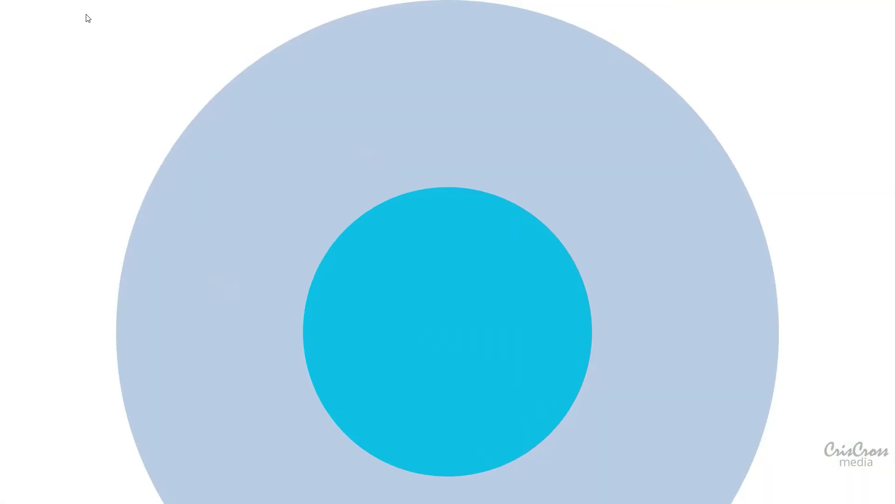
pyautogui.press('Escape')
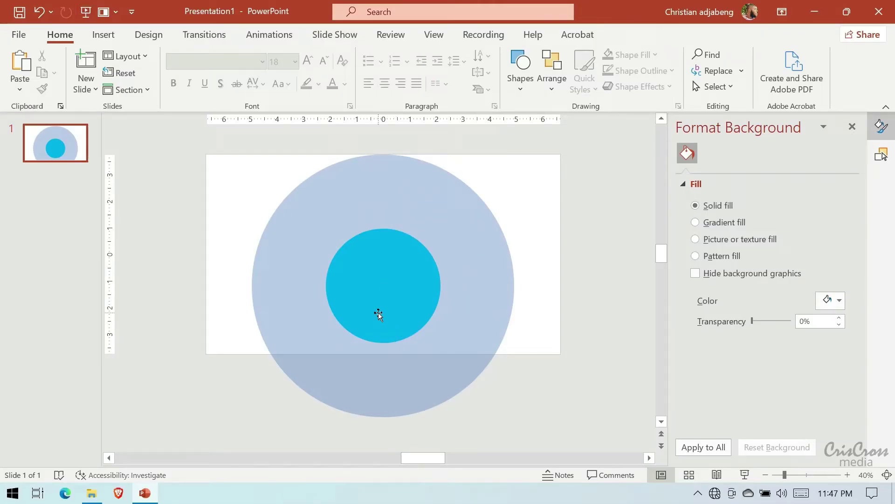
pyautogui.click(386, 301)
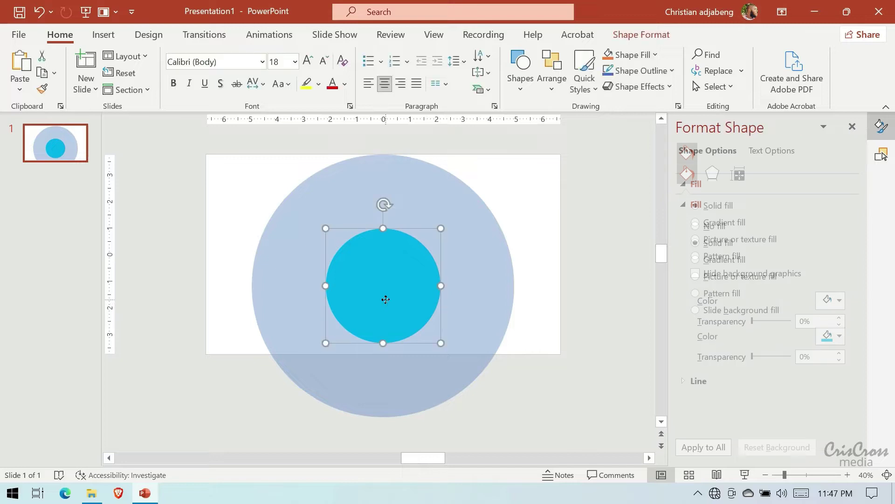
pyautogui.click(470, 282)
pyautogui.moveTo(471, 282); pyautogui.dragTo(459, 283)
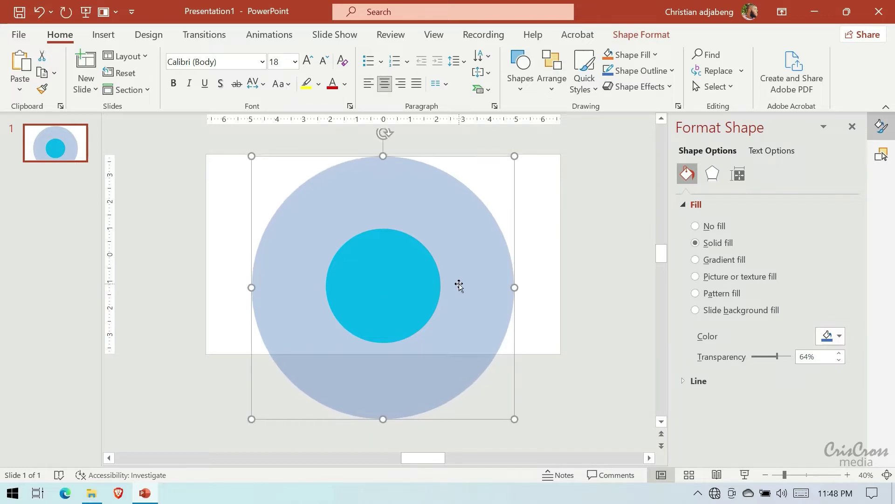
pyautogui.moveTo(380, 284); pyautogui.dragTo(381, 287)
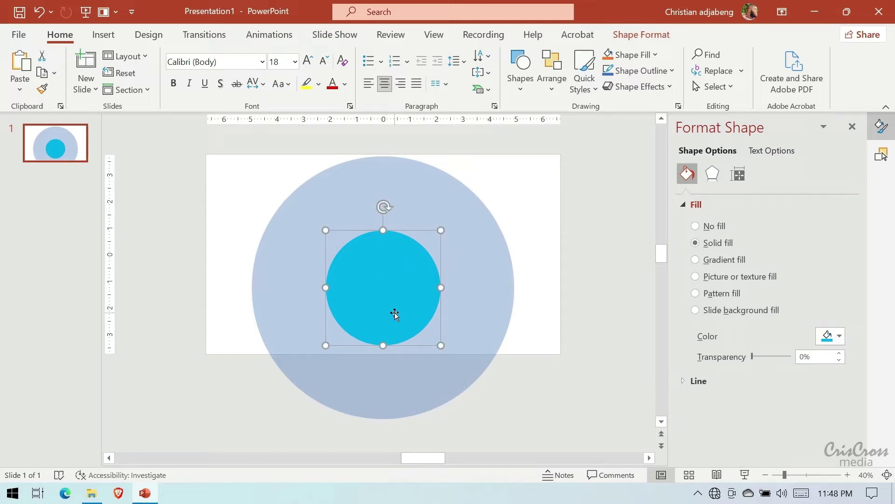
# Paste a copy of the cyan circle, fill it Purple, shrink it slightly and centre it.
pyautogui.hotkey('ctrl', 'v')
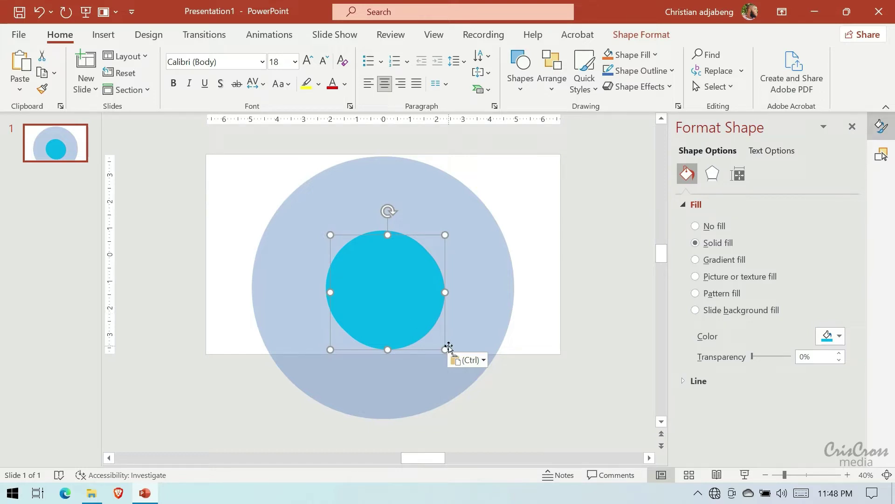
pyautogui.click(842, 335)
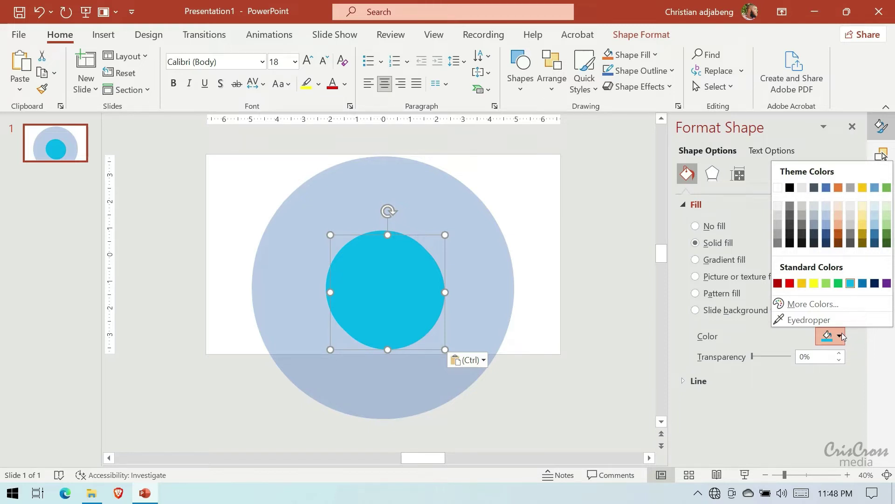
pyautogui.click(887, 283)
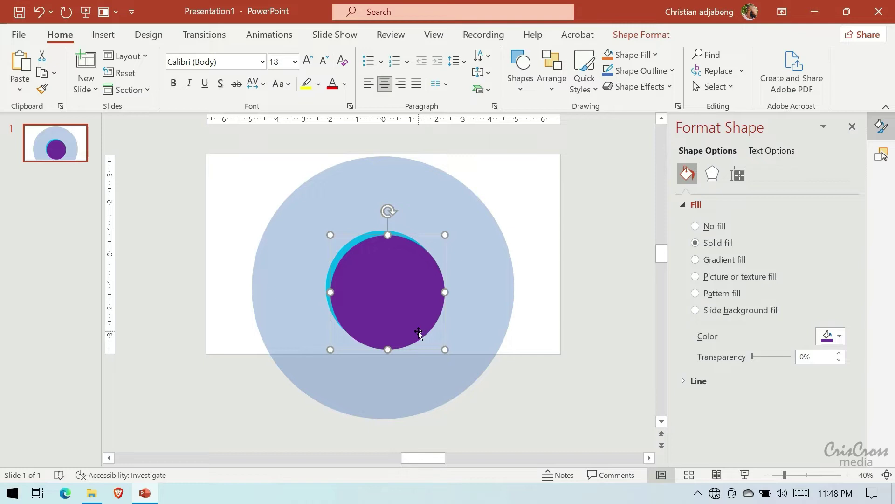
pyautogui.click(439, 346)
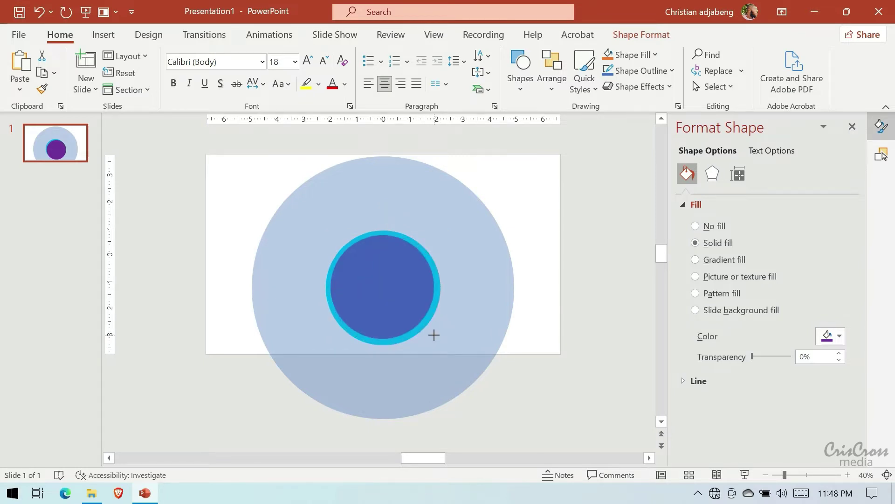
pyautogui.moveTo(396, 316); pyautogui.dragTo(377, 294)
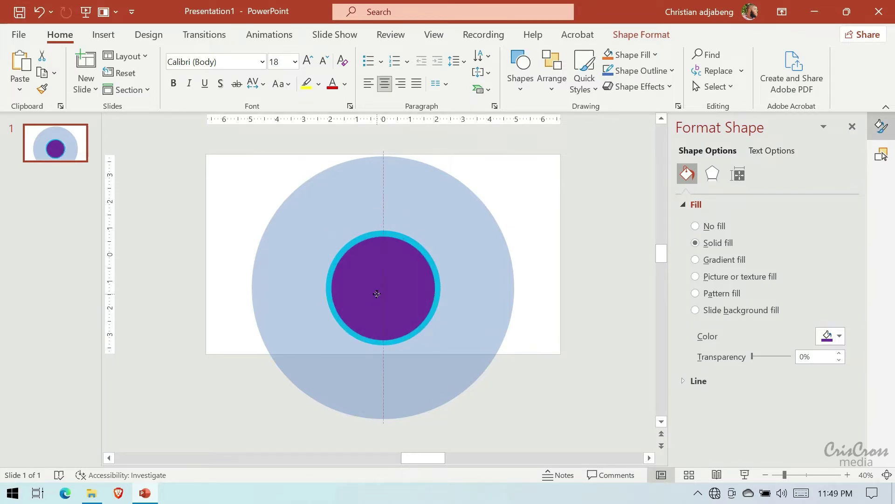
pyautogui.moveTo(377, 294); pyautogui.dragTo(376, 295)
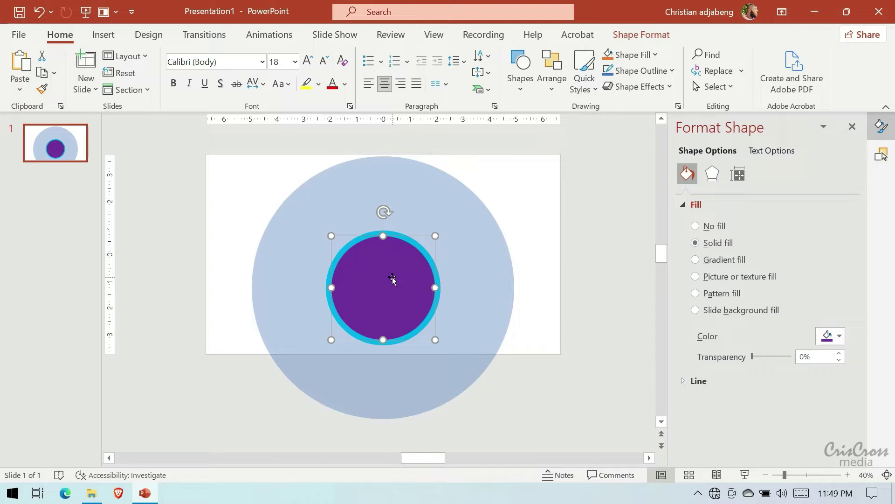
# Copy the purple circle, fill the copy magenta via More Colors, shrink and centre it.
pyautogui.hotkey('ctrl', 'c')
pyautogui.hotkey('ctrl', 'v')
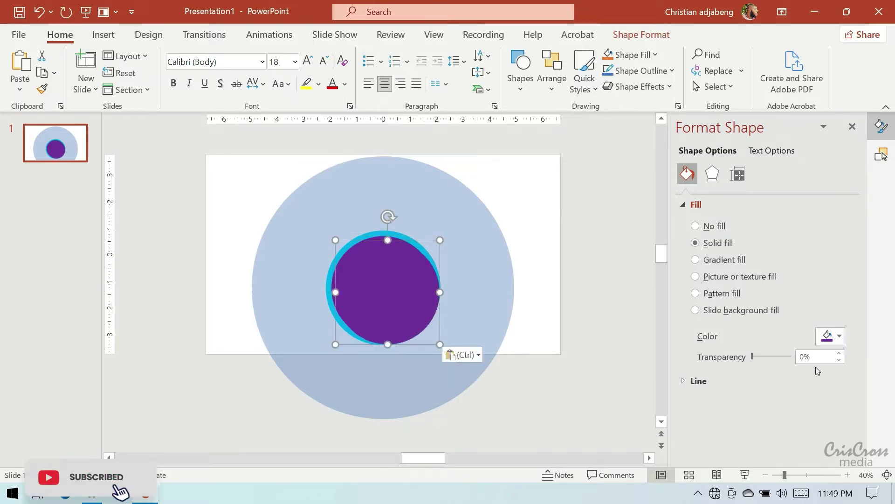
pyautogui.click(840, 336)
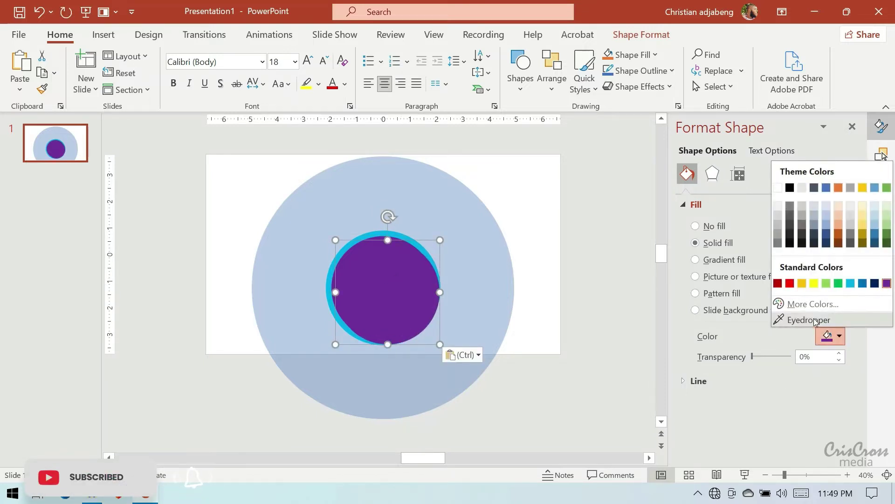
pyautogui.click(812, 304)
pyautogui.click(376, 135)
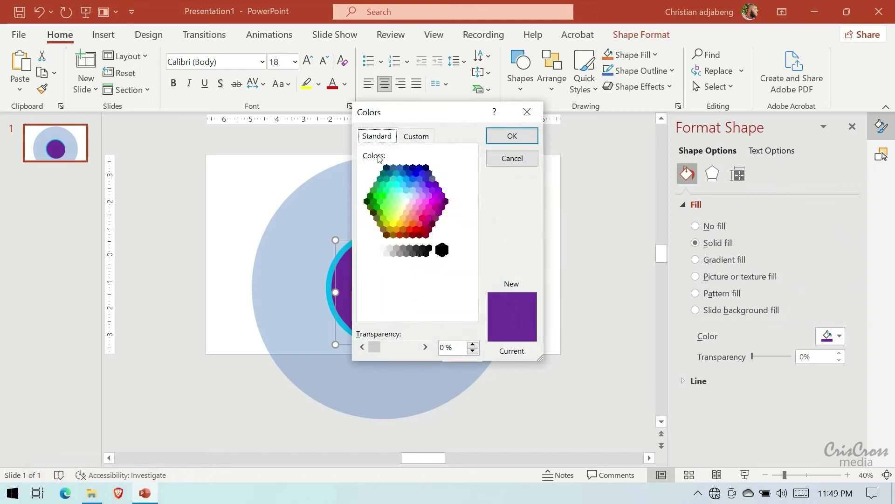
pyautogui.click(423, 218)
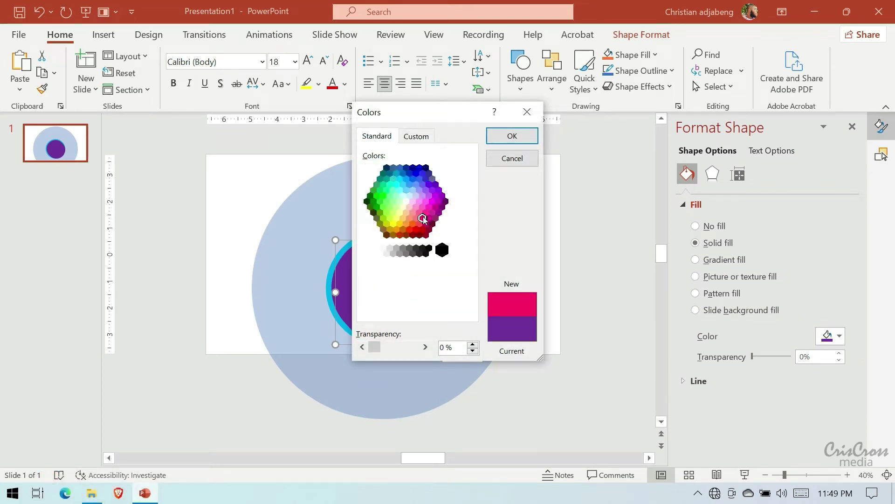
pyautogui.click(523, 136)
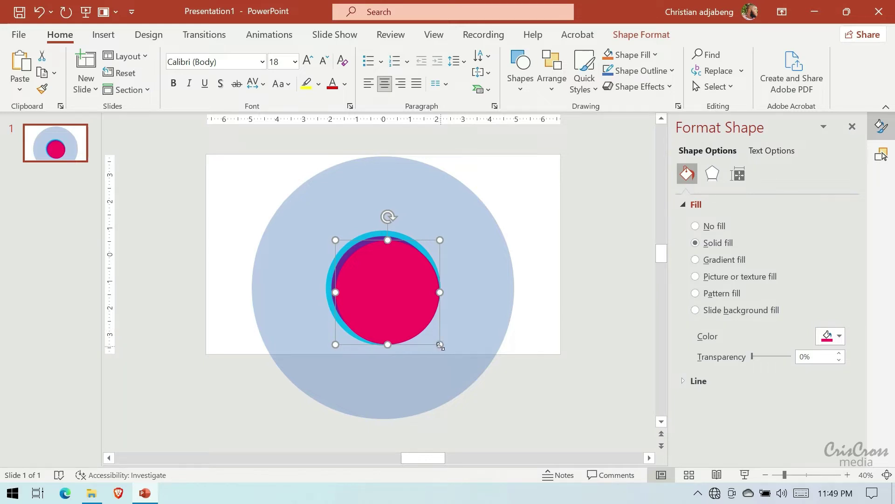
pyautogui.moveTo(439, 346); pyautogui.dragTo(427, 333)
pyautogui.moveTo(370, 272); pyautogui.dragTo(369, 273)
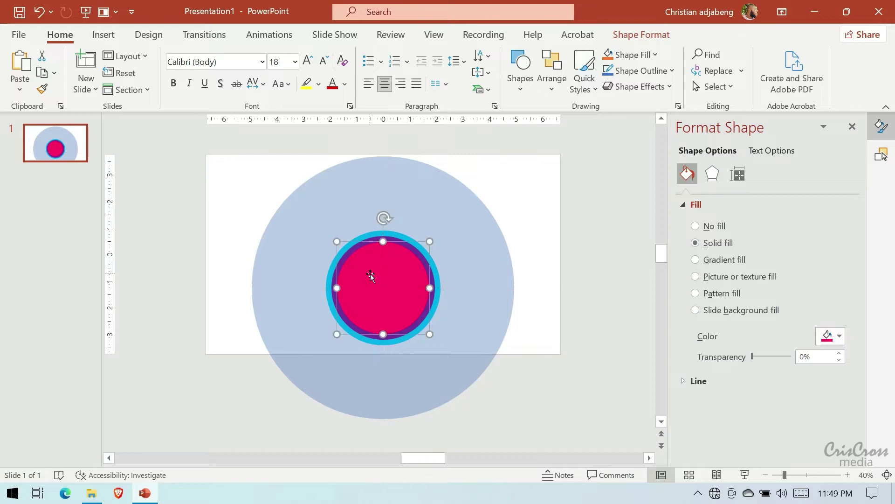
# Paste a copy, fill it orange via More Colors, shrink it and centre it in the magenta ring.
pyautogui.hotkey('ctrl', 'v')
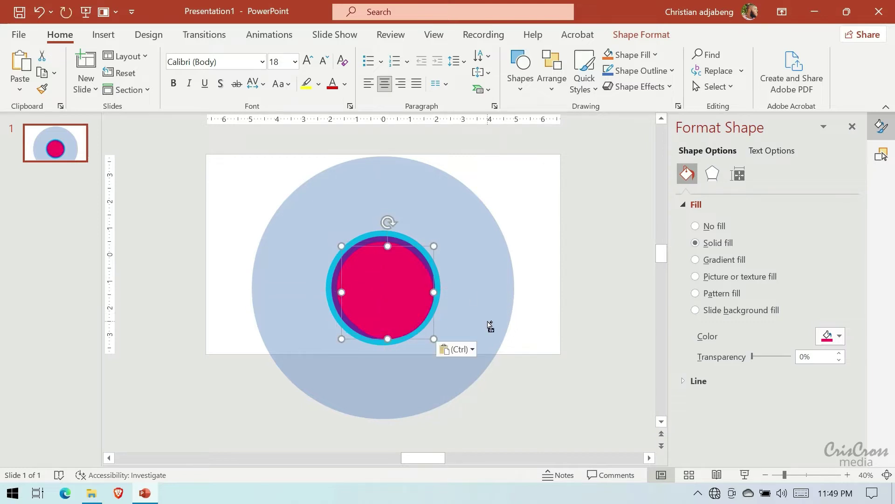
pyautogui.click(840, 336)
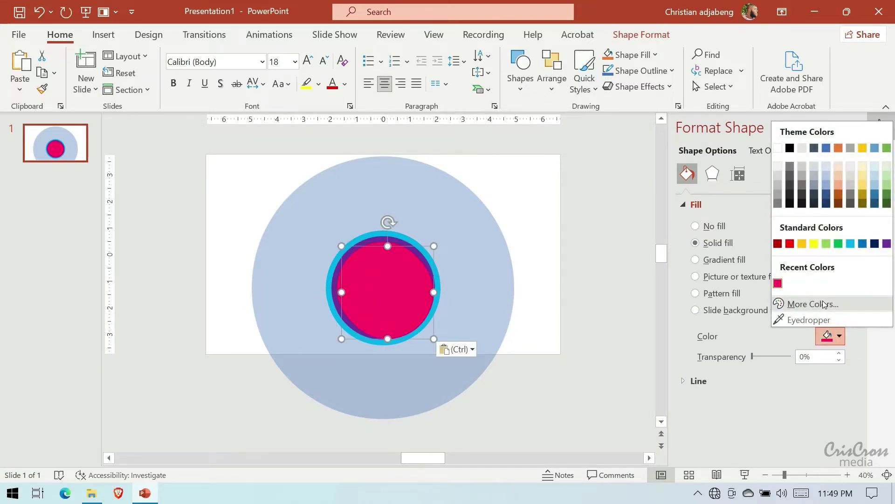
pyautogui.click(817, 302)
pyautogui.click(416, 230)
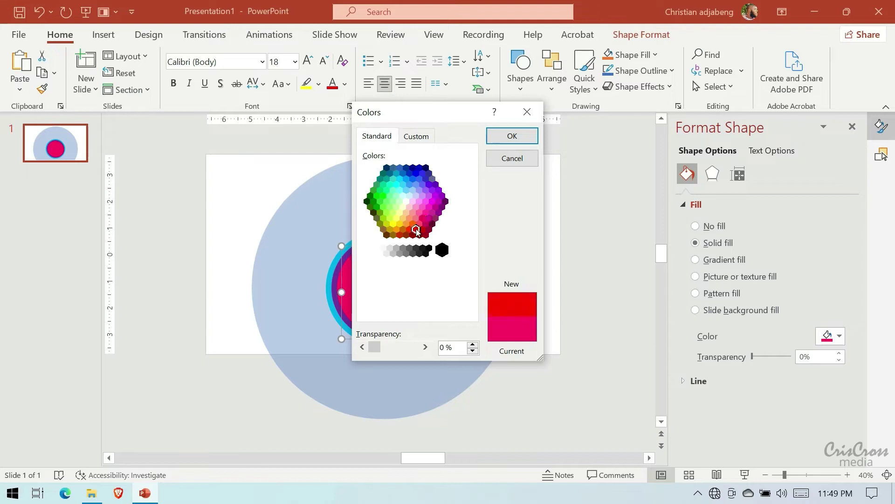
pyautogui.click(408, 231)
pyautogui.click(410, 224)
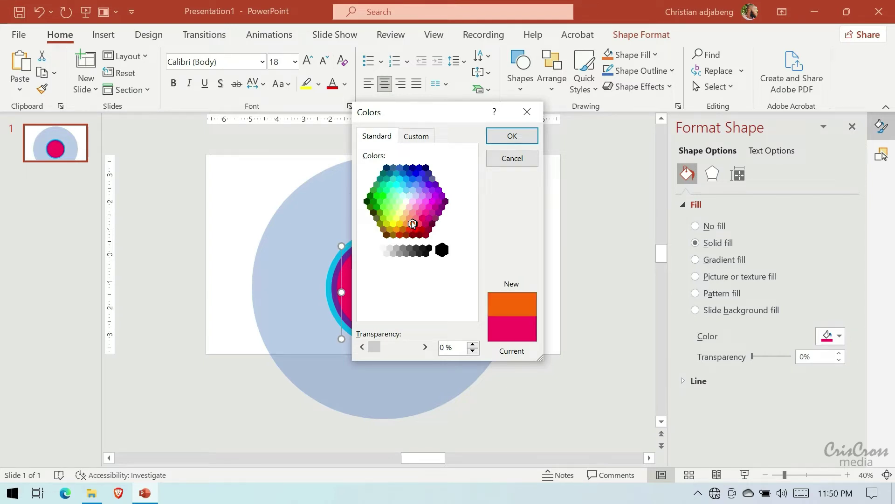
pyautogui.click(513, 139)
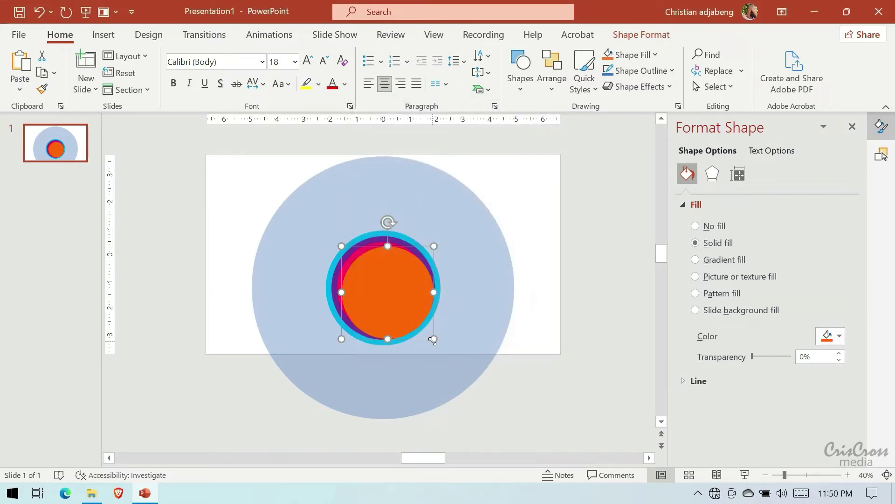
pyautogui.moveTo(434, 339); pyautogui.dragTo(423, 328)
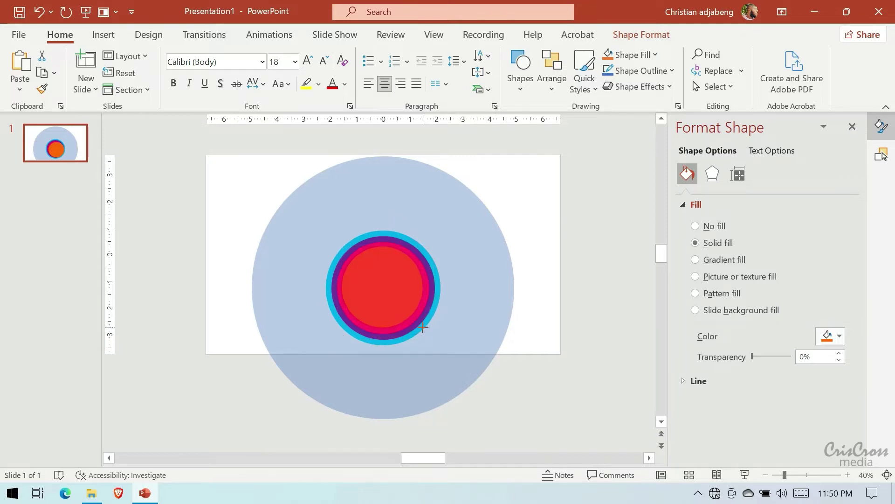
pyautogui.moveTo(379, 292); pyautogui.dragTo(381, 292)
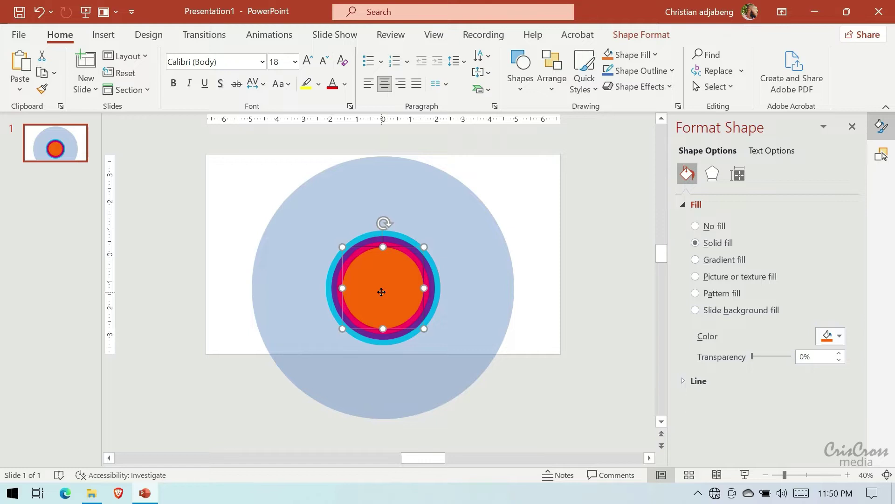
# Paste another copy, fill it yellow, shrink it and centre it inside the orange ring.
pyautogui.hotkey('ctrl', 'v')
pyautogui.click(832, 336)
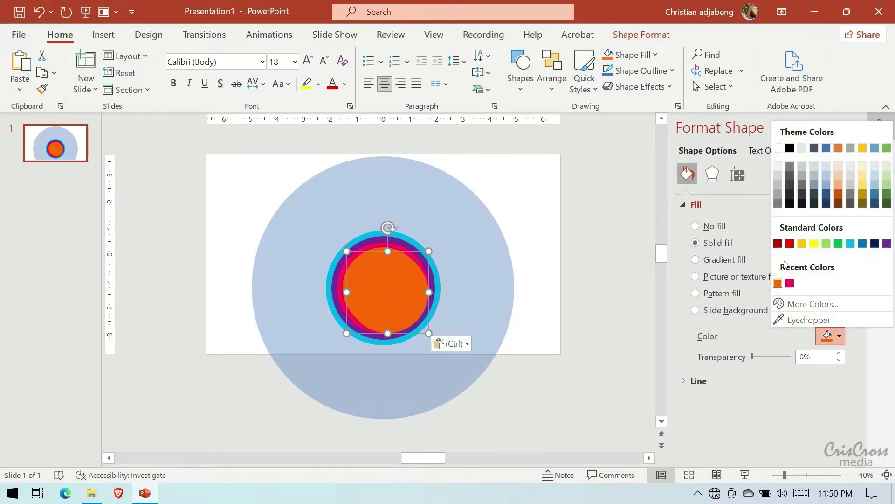
pyautogui.click(802, 243)
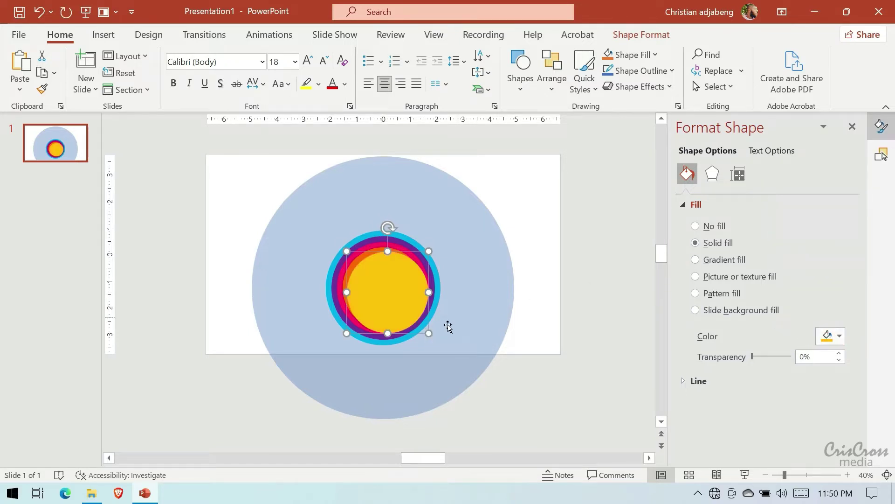
pyautogui.moveTo(428, 332); pyautogui.dragTo(412, 319)
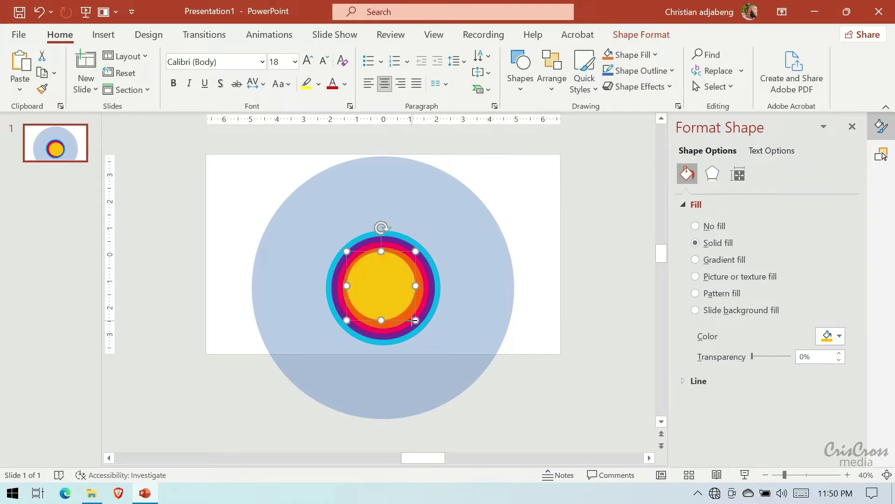
pyautogui.moveTo(377, 303); pyautogui.dragTo(383, 289)
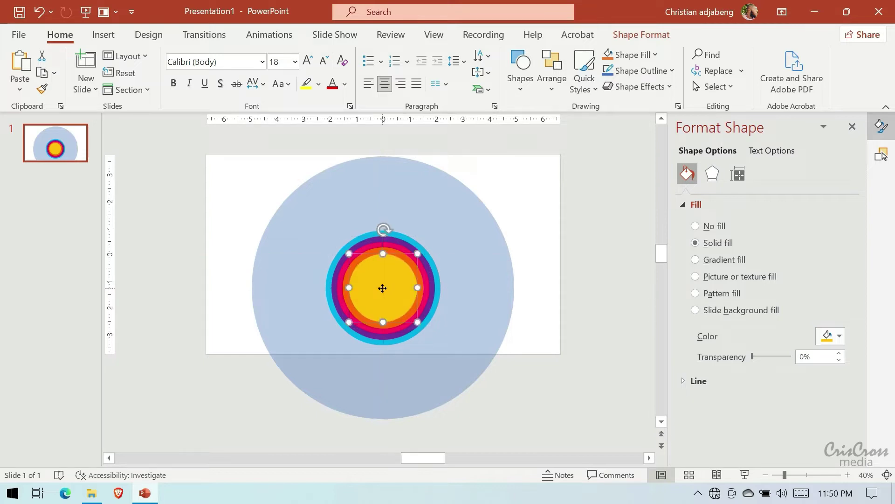
# Paste a copy of the yellow circle, fill it white, shrink it and centre it.
pyautogui.hotkey('ctrl', 'v')
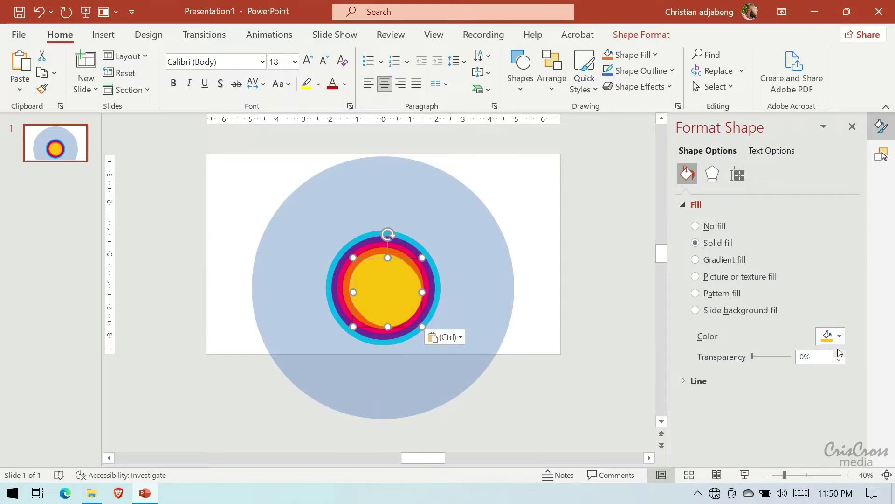
pyautogui.click(831, 336)
pyautogui.click(777, 148)
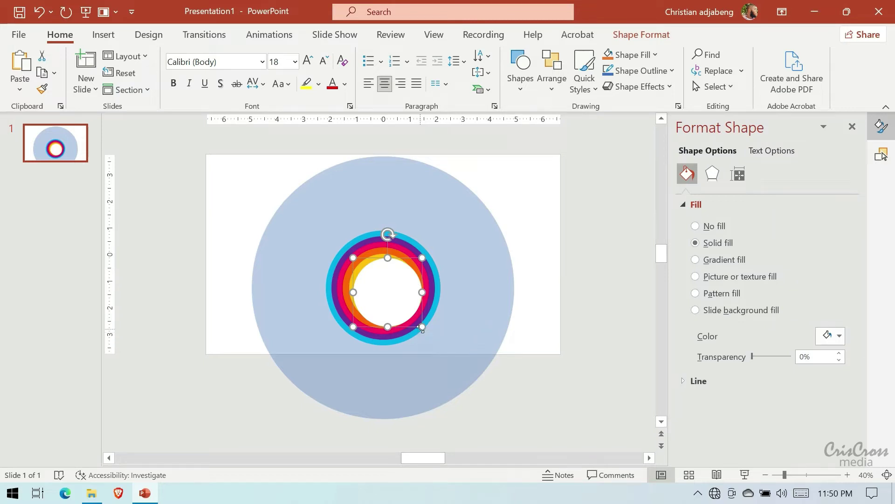
pyautogui.moveTo(422, 327); pyautogui.dragTo(405, 315)
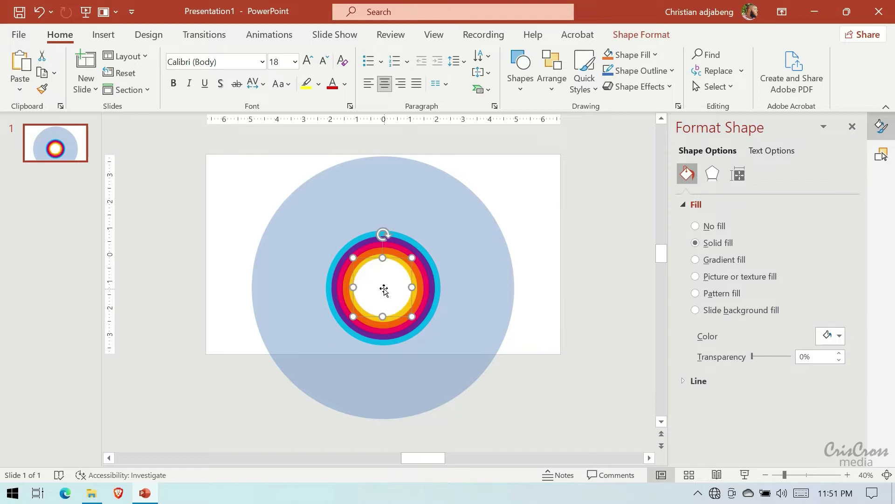
pyautogui.moveTo(375, 281); pyautogui.dragTo(378, 283)
# Zoom in, nudge the white circle to exact centre, and place a pasted copy left of the rings.
pyautogui.click(847, 473)
pyautogui.click(847, 472)
pyautogui.click(847, 473)
pyautogui.click(847, 473)
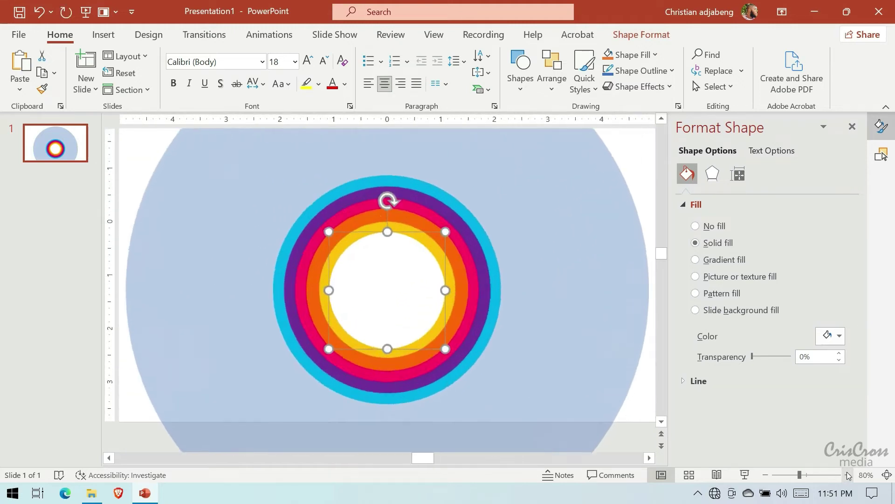
pyautogui.click(847, 473)
pyautogui.moveTo(373, 297); pyautogui.dragTo(374, 295)
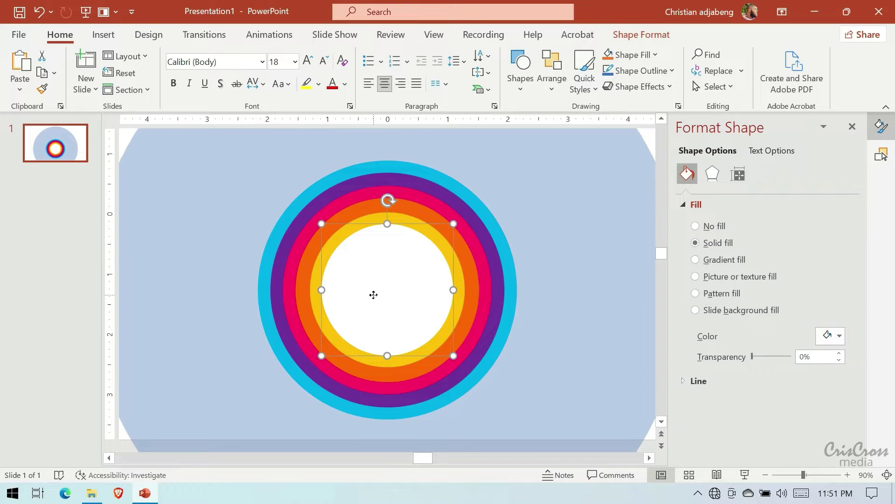
pyautogui.hotkey('ctrl', 'v')
pyautogui.moveTo(448, 324); pyautogui.dragTo(192, 303)
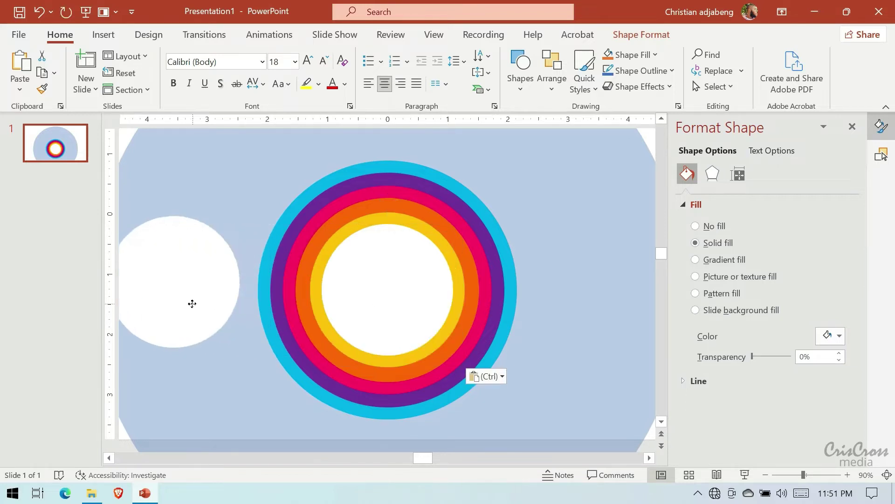
# Shrink the copied white circle, place it left of the ring and fill it cyan.
pyautogui.click(108, 458)
pyautogui.moveTo(261, 322); pyautogui.dragTo(304, 292)
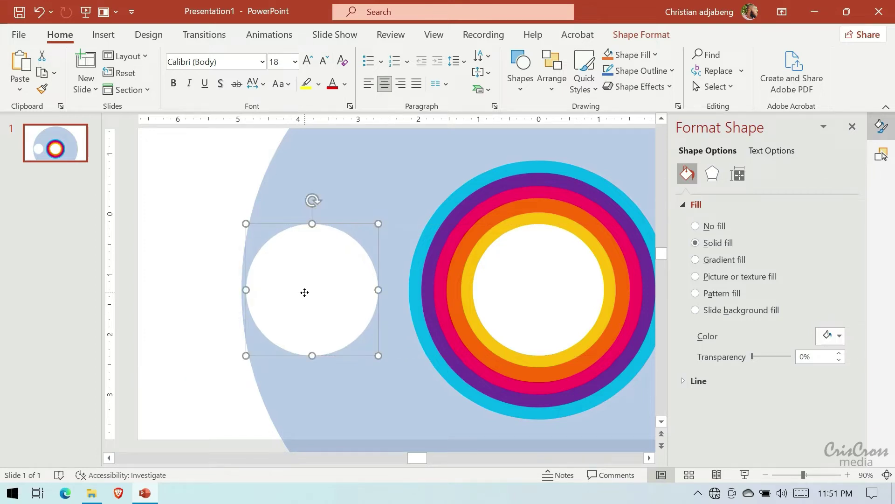
pyautogui.moveTo(377, 356); pyautogui.dragTo(363, 341)
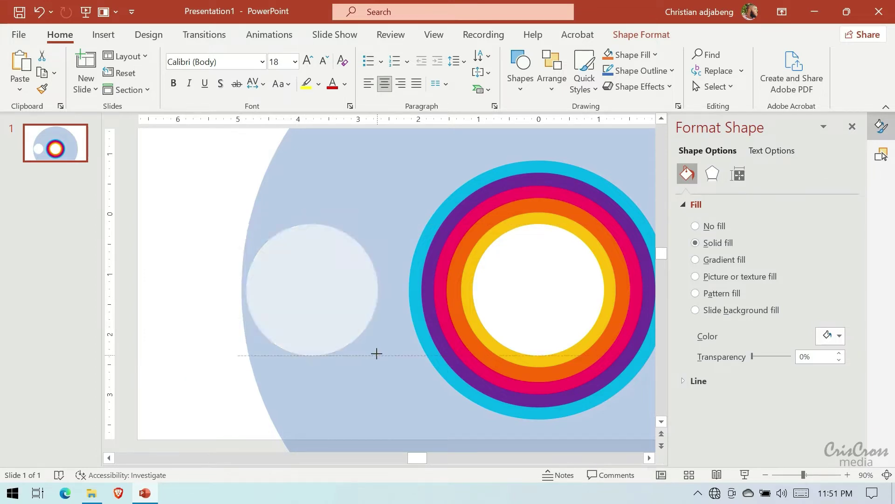
pyautogui.moveTo(310, 291)
pyautogui.mouseDown()
pyautogui.moveTo(310, 270)
pyautogui.moveTo(308, 295)
pyautogui.mouseUp()
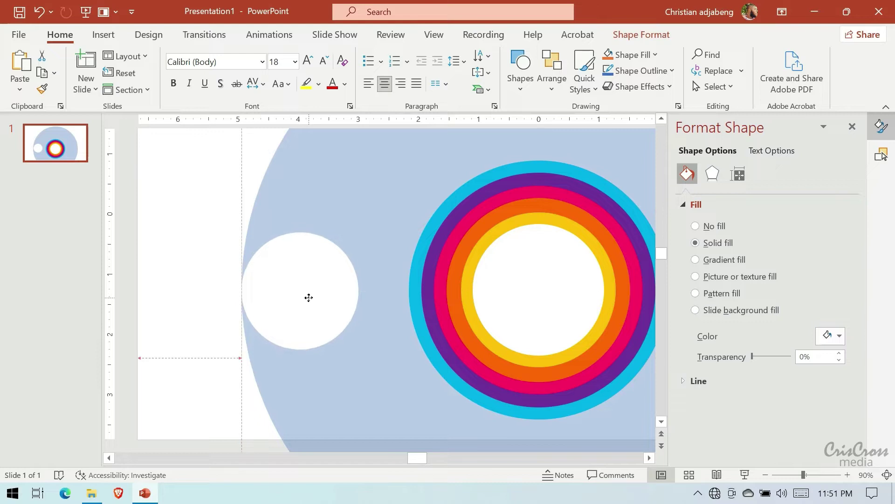
pyautogui.moveTo(309, 295); pyautogui.dragTo(307, 296)
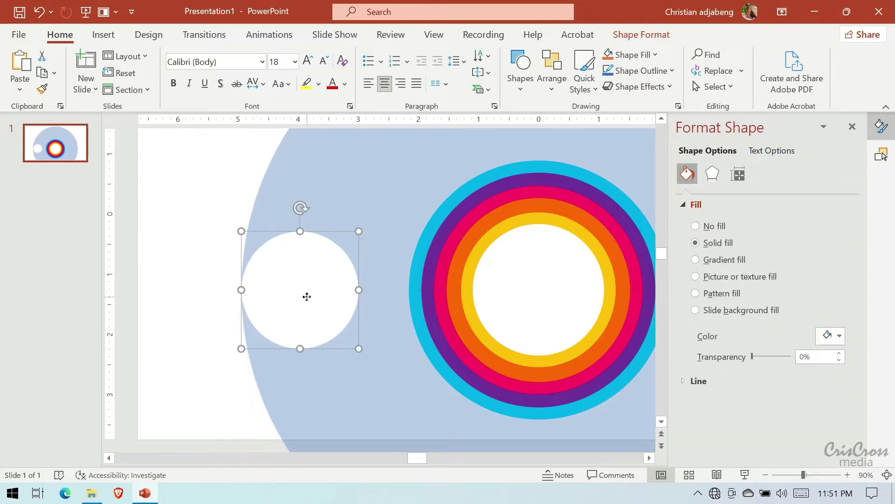
pyautogui.click(835, 336)
pyautogui.click(848, 244)
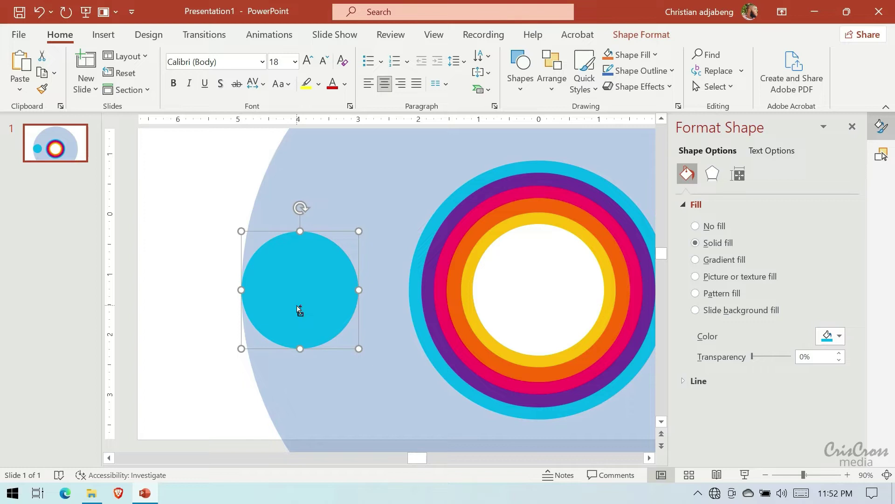
# Duplicate the cyan circle, fill the copy white, and shrink and centre it inside.
pyautogui.hotkey('ctrl', 'd')
pyautogui.click(835, 336)
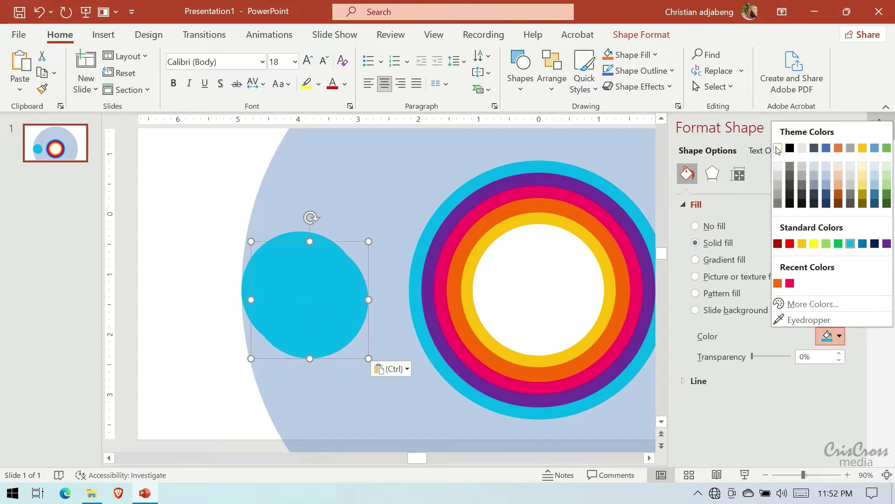
pyautogui.click(778, 148)
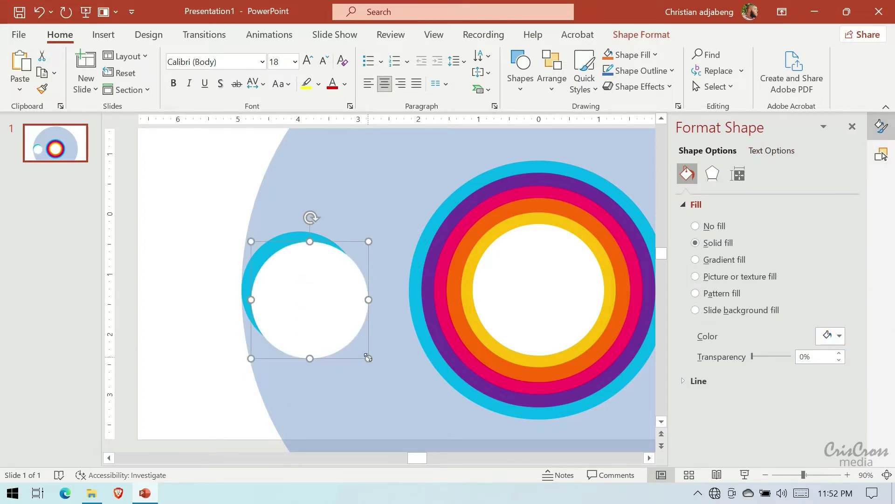
pyautogui.moveTo(368, 357); pyautogui.dragTo(350, 340)
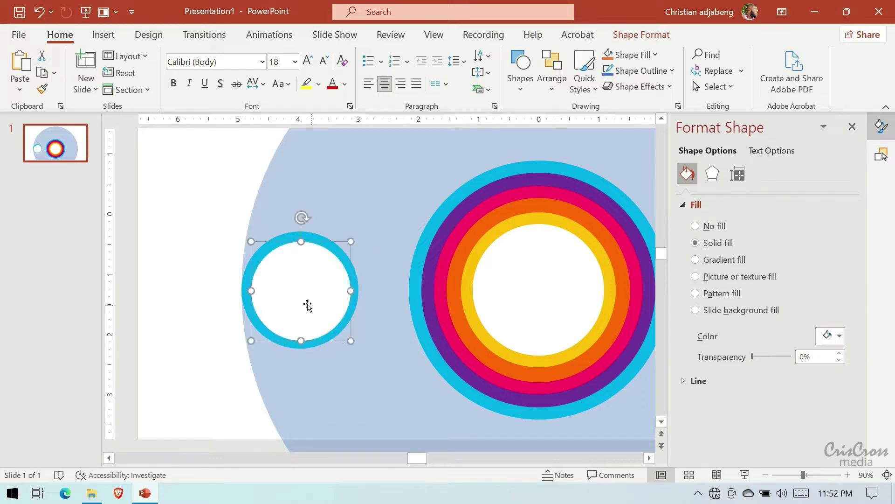
pyautogui.moveTo(306, 303); pyautogui.dragTo(304, 303)
# Nudge the small label circle slightly into position while zoomed in.
pyautogui.click(845, 474)
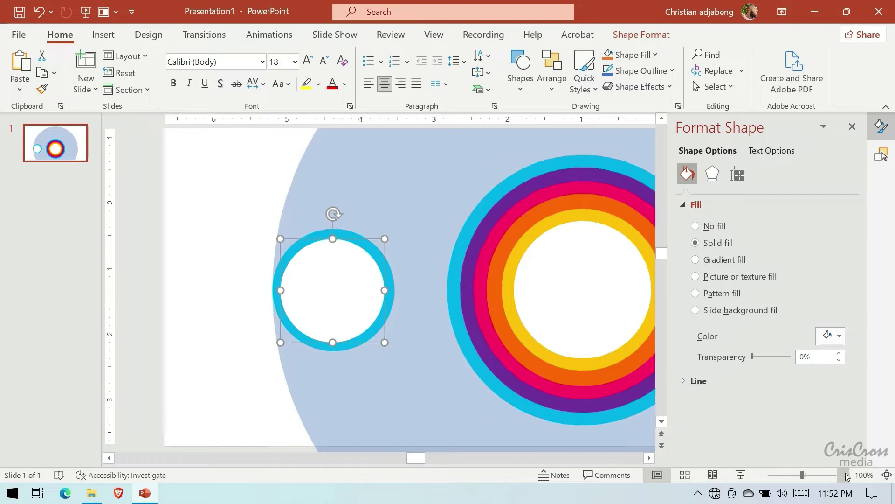
pyautogui.click(845, 475)
pyautogui.click(845, 474)
pyautogui.click(845, 475)
pyautogui.click(845, 475)
pyautogui.moveTo(362, 293); pyautogui.dragTo(366, 289)
pyautogui.click(761, 474)
pyautogui.click(761, 475)
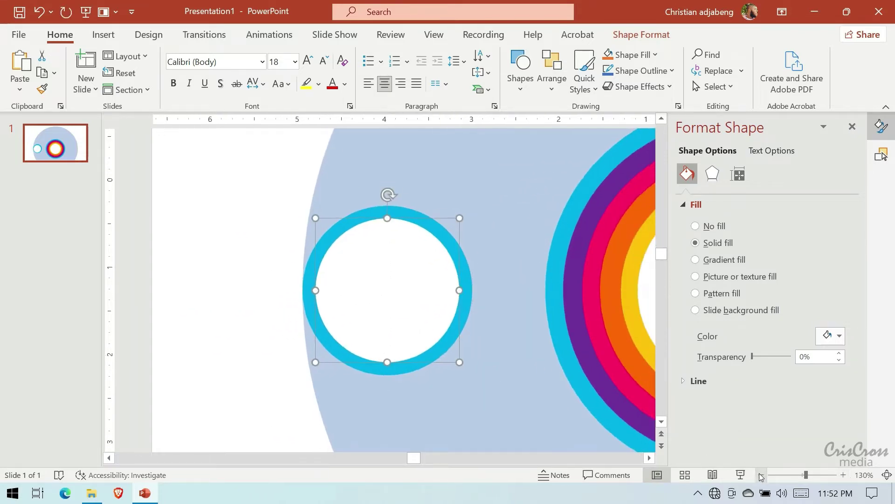
pyautogui.click(761, 474)
pyautogui.click(761, 475)
pyautogui.click(762, 475)
pyautogui.click(762, 475)
pyautogui.click(762, 475)
pyautogui.click(761, 475)
pyautogui.click(761, 475)
# Duplicate the big translucent circle and place the copy above the slide.
pyautogui.click(603, 377)
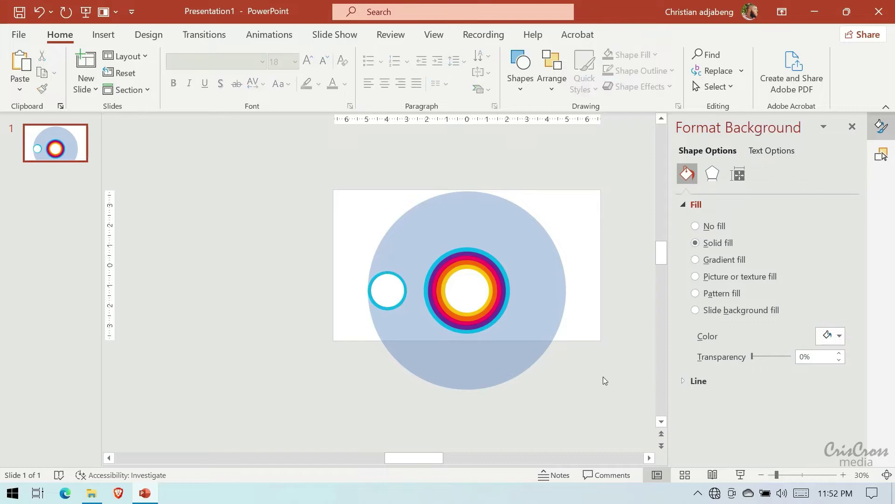
pyautogui.click(532, 303)
pyautogui.hotkey('ctrl', 'd')
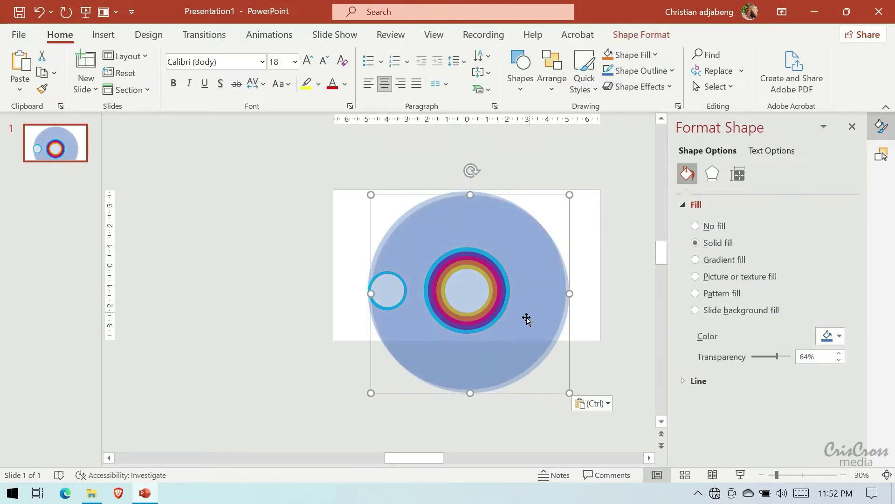
pyautogui.moveTo(525, 316); pyautogui.dragTo(496, 127)
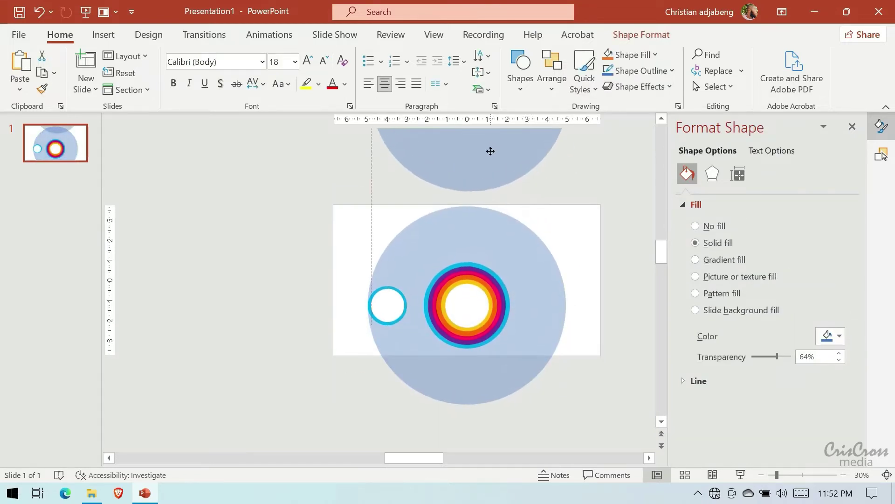
pyautogui.moveTo(496, 127); pyautogui.dragTo(485, 151)
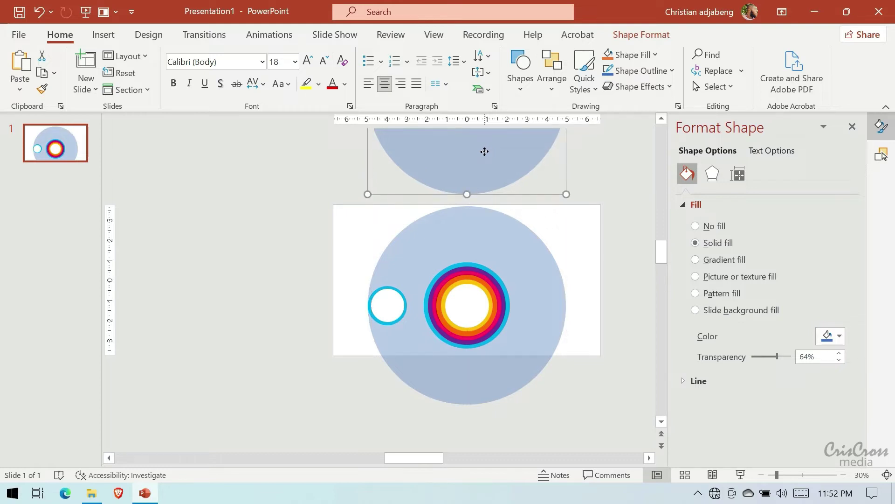
# Paste a second copy of the big circle off the slide's left side.
pyautogui.hotkey('ctrl', 'v')
pyautogui.moveTo(511, 295)
pyautogui.mouseDown()
pyautogui.moveTo(254, 280)
pyautogui.moveTo(258, 294)
pyautogui.mouseUp()
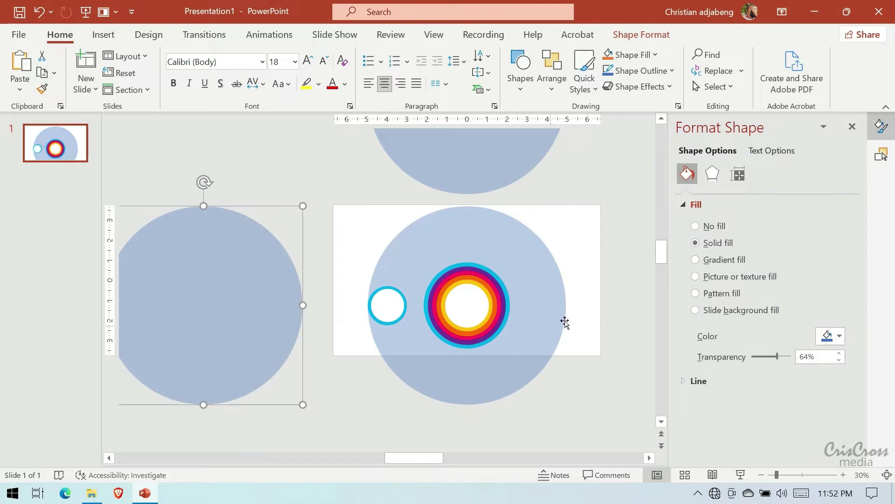
pyautogui.click(613, 299)
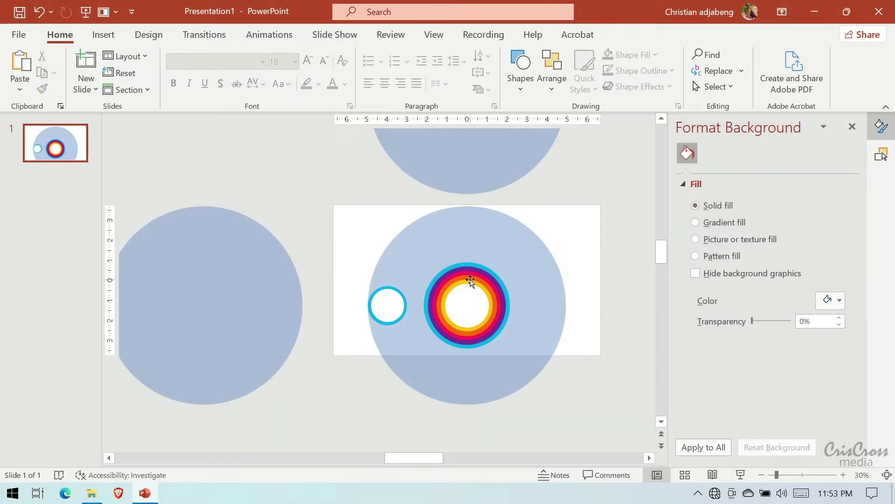
pyautogui.click(698, 493)
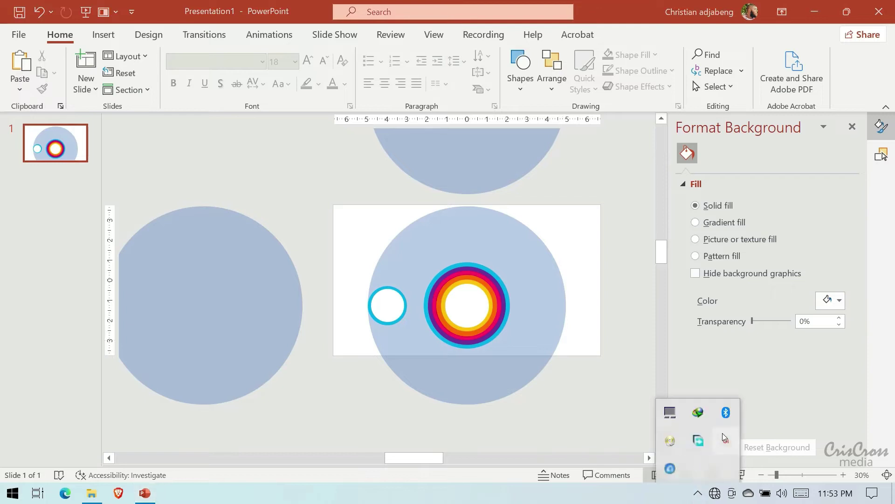
pyautogui.click(723, 435)
pyautogui.click(764, 365)
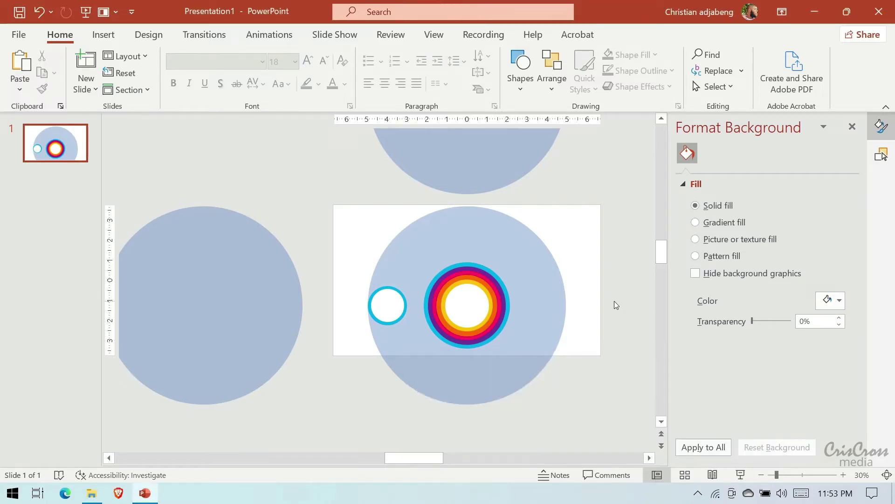
pyautogui.click(103, 34)
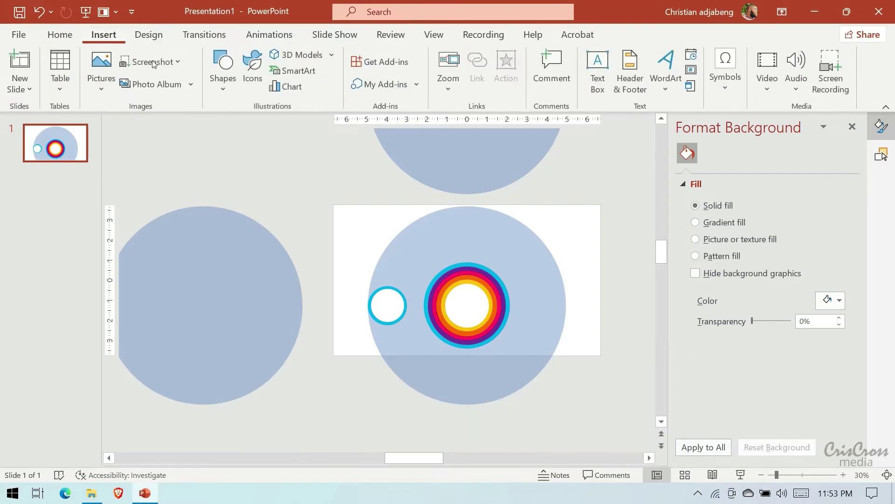
# Insert a continent map icon found by searching the stock icon library.
pyautogui.click(252, 65)
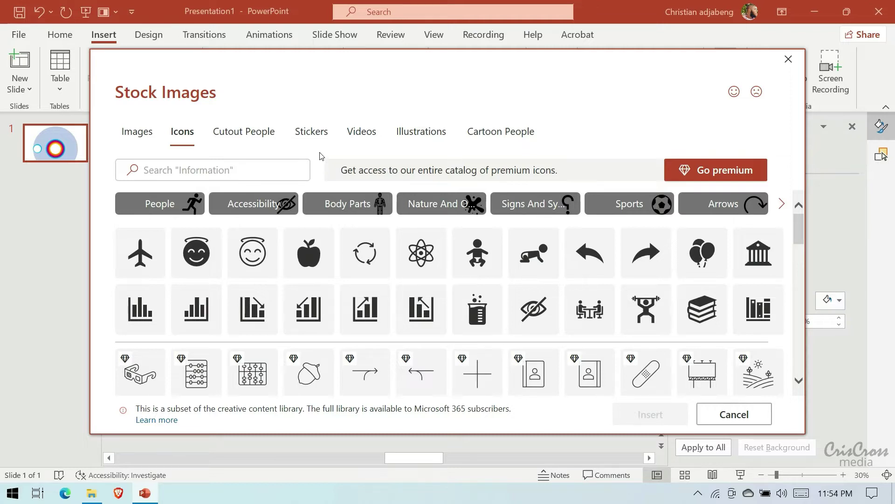
pyautogui.click(273, 174)
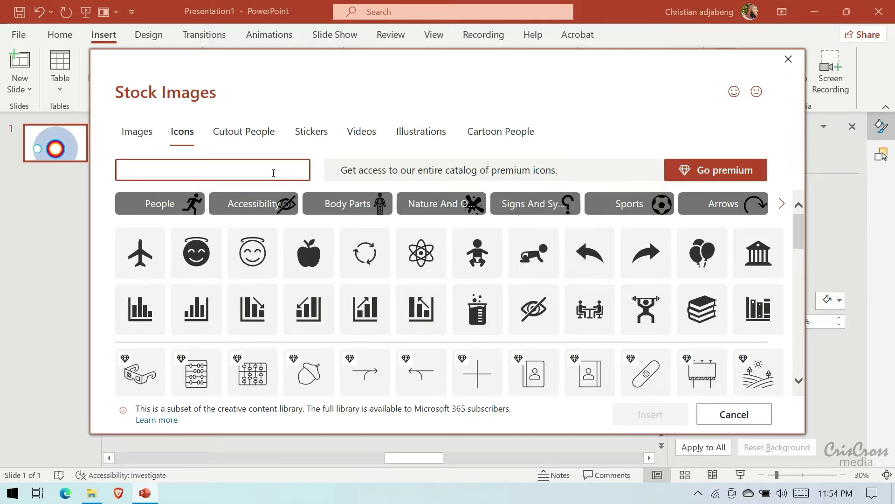
pyautogui.write('map')
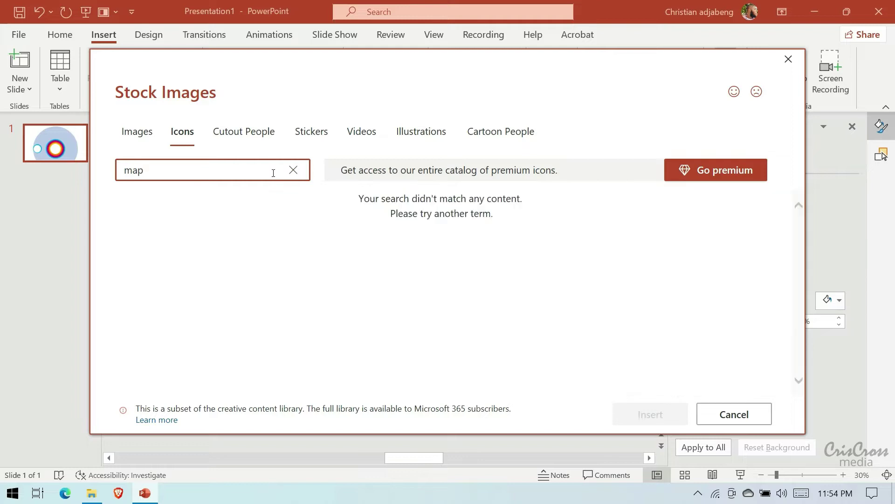
pyautogui.click(308, 218)
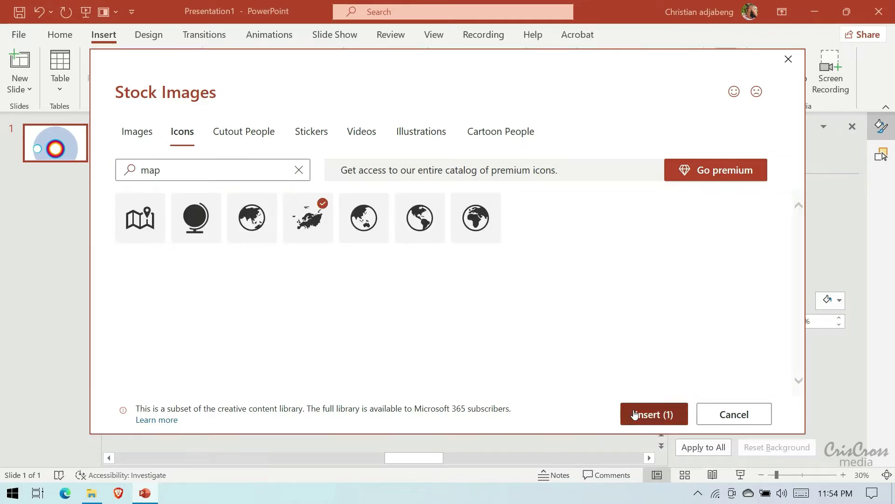
pyautogui.click(635, 415)
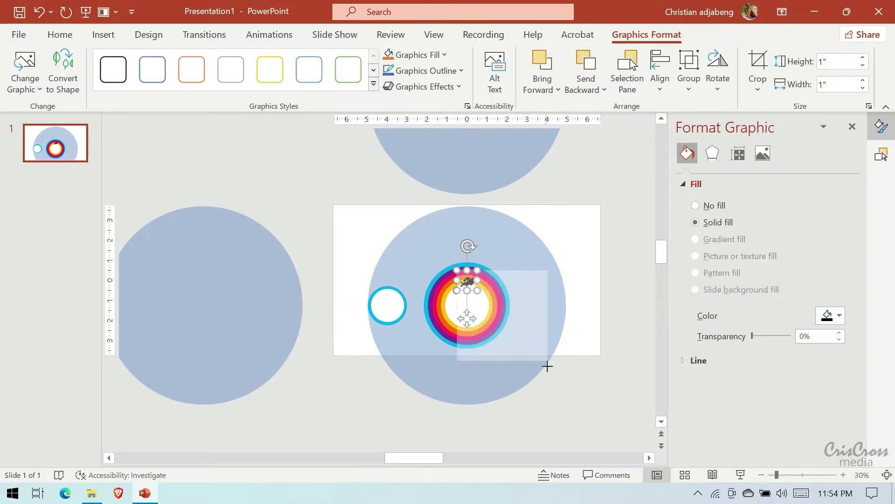
# Enlarge the map over the big circle, fill it white, and move it behind the rings.
pyautogui.moveTo(478, 290); pyautogui.dragTo(555, 368)
pyautogui.moveTo(456, 270)
pyautogui.mouseDown()
pyautogui.moveTo(376, 216)
pyautogui.moveTo(373, 188)
pyautogui.mouseUp()
pyautogui.click(827, 313)
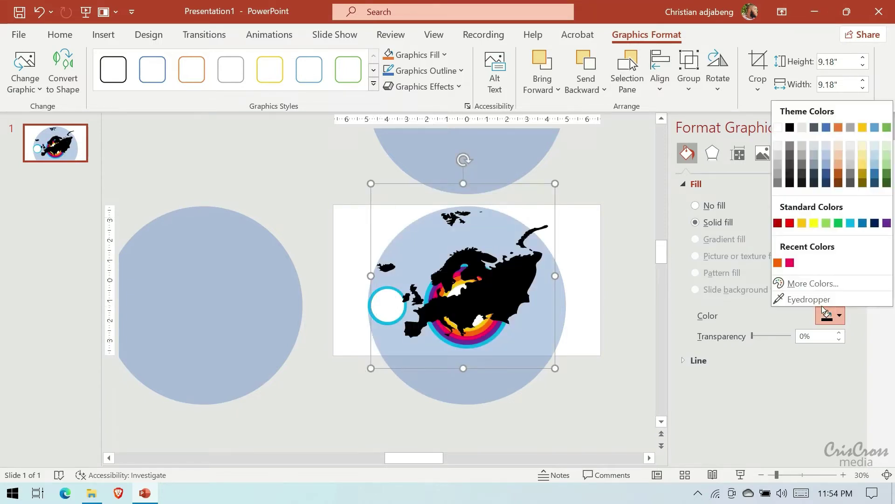
pyautogui.click(778, 128)
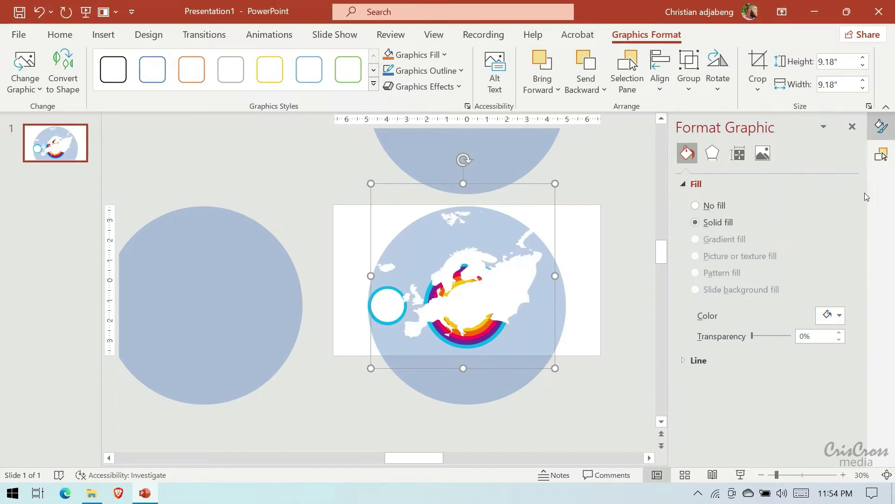
pyautogui.hotkey('alt', 'F10')
pyautogui.moveTo(746, 177); pyautogui.dragTo(737, 332)
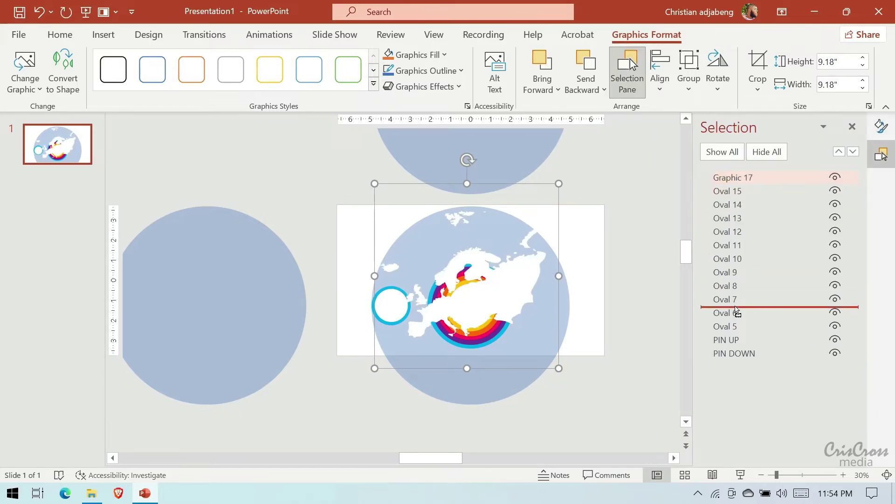
# Set the slide background fill to White, Background 1, Darker 5%.
pyautogui.click(599, 248)
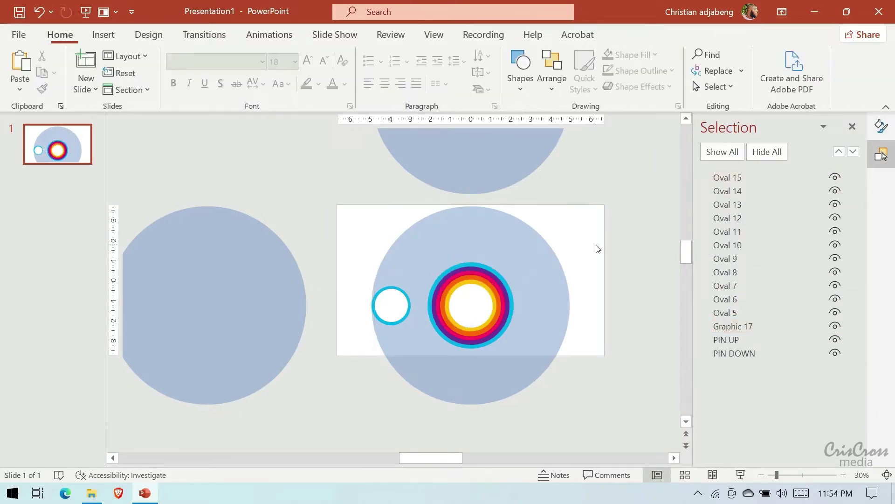
pyautogui.click(881, 126)
pyautogui.click(833, 301)
pyautogui.click(778, 130)
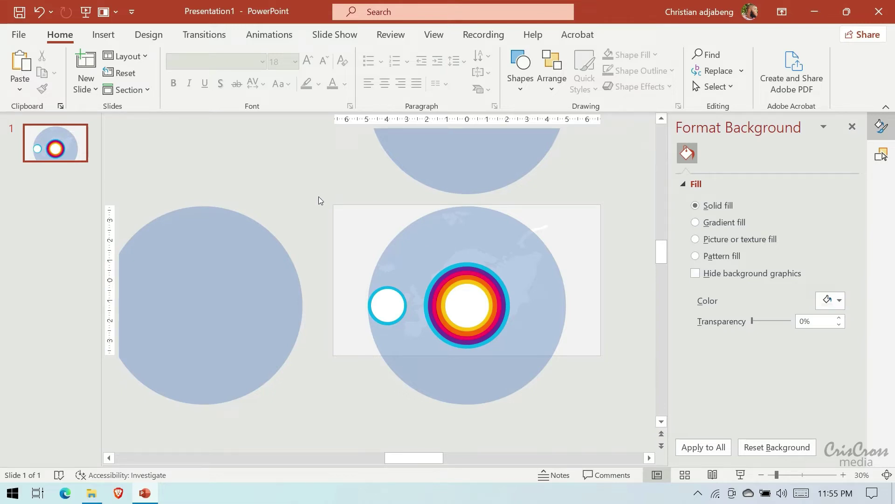
# Zoom in closer on the rings to check the result.
pyautogui.click(483, 320)
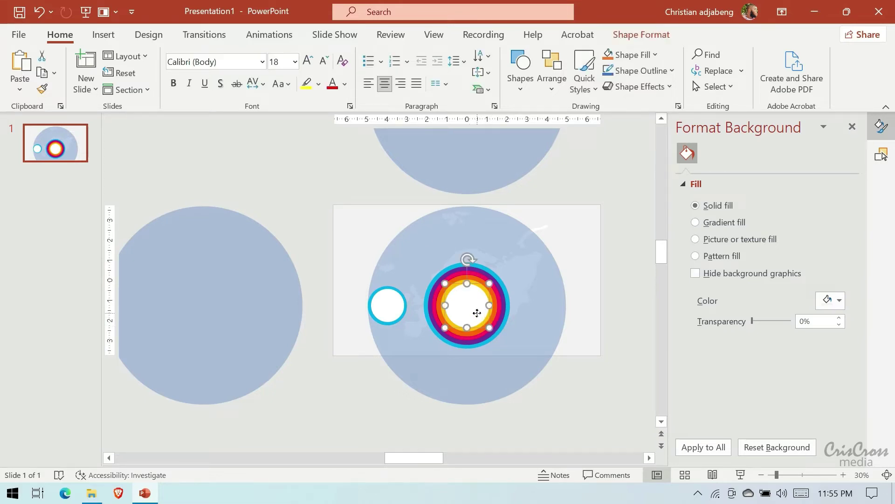
pyautogui.click(843, 475)
pyautogui.click(843, 475)
pyautogui.click(843, 475)
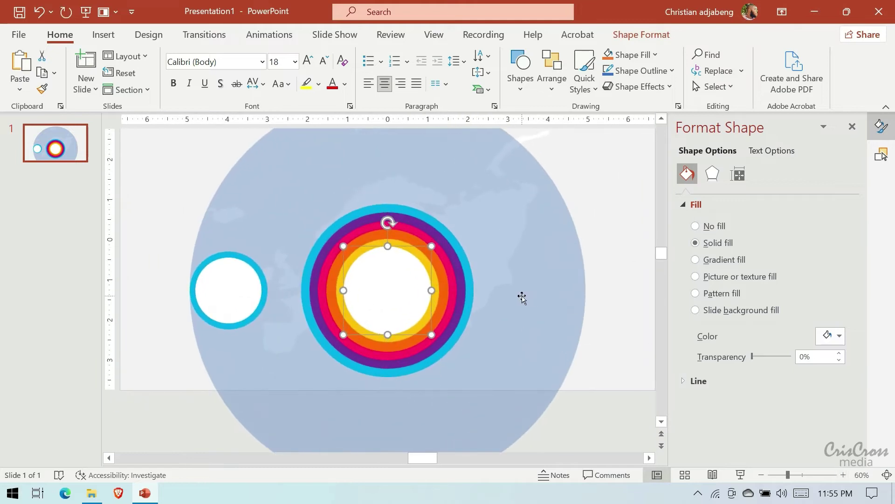
pyautogui.click(595, 400)
# Draw a text box inside the small circle and generate Lorem ipsum placeholder text.
pyautogui.click(105, 37)
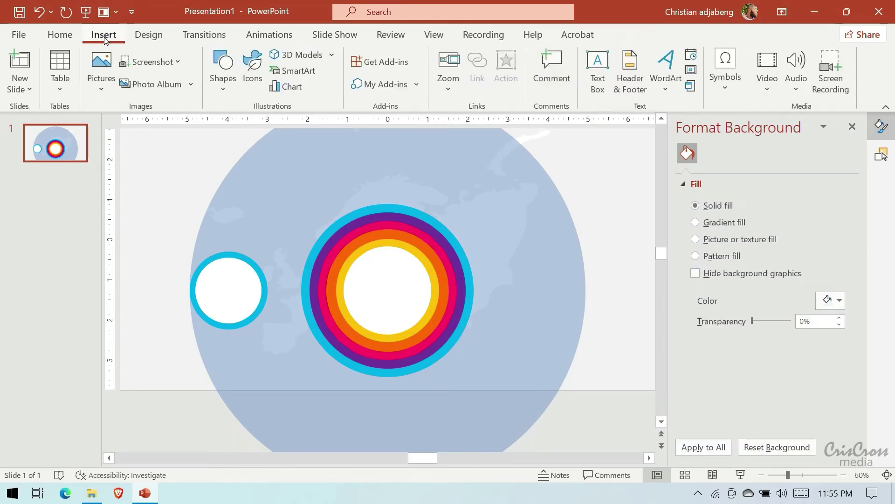
pyautogui.click(597, 70)
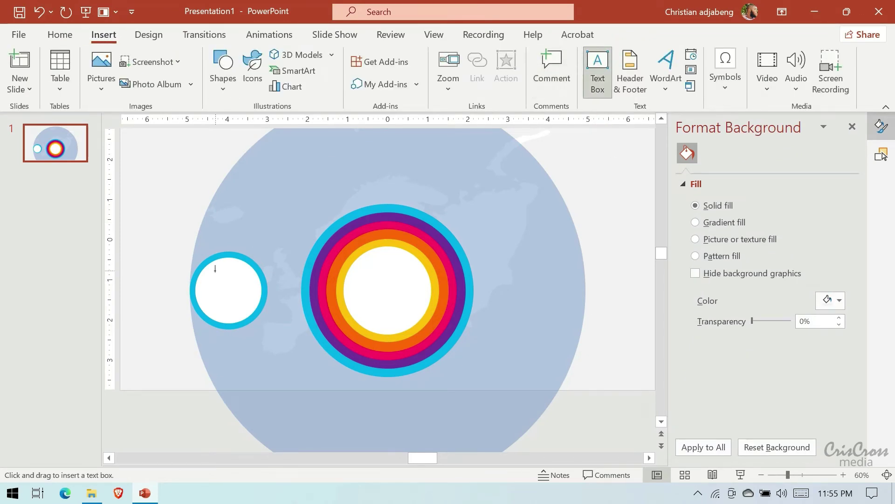
pyautogui.moveTo(215, 270); pyautogui.dragTo(268, 317)
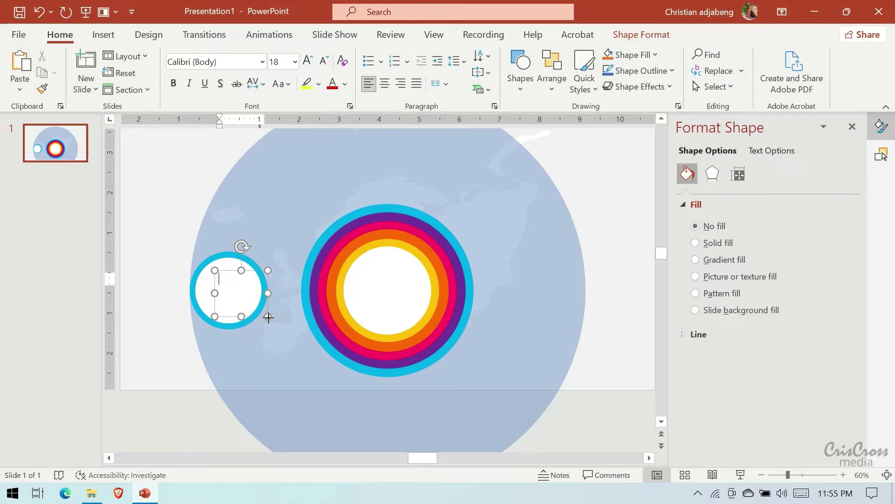
pyautogui.moveTo(269, 317); pyautogui.dragTo(269, 318)
pyautogui.write('=lorem')
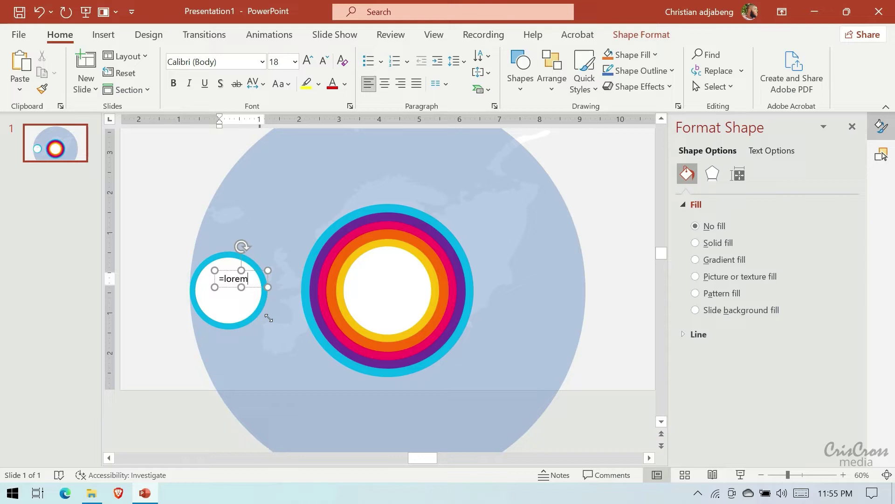
pyautogui.write('()')
pyautogui.press('Return')
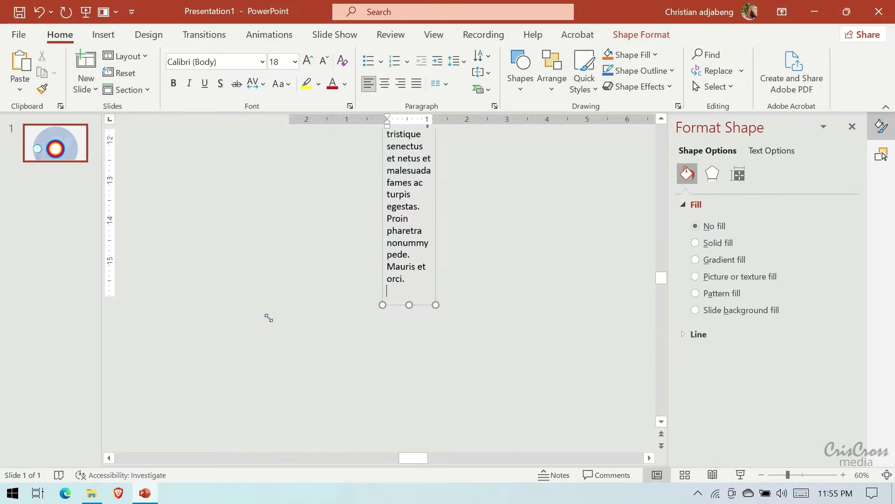
# Shrink the placeholder text and delete the extra paragraphs, keeping one sentence.
pyautogui.click(327, 64)
pyautogui.click(328, 63)
pyautogui.click(326, 63)
pyautogui.click(326, 63)
pyautogui.click(326, 63)
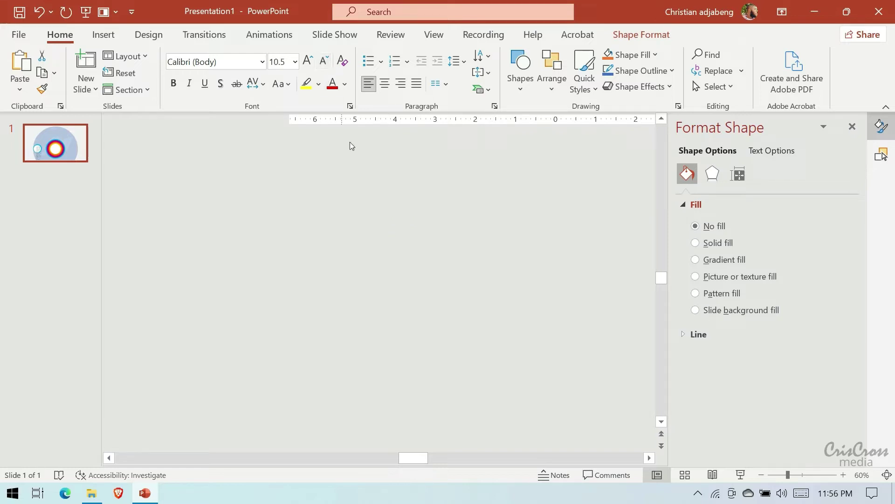
pyautogui.click(323, 63)
pyautogui.click(322, 63)
pyautogui.scroll(2, 497, 205)
pyautogui.scroll(3, 470, 208)
pyautogui.scroll(3, 466, 209)
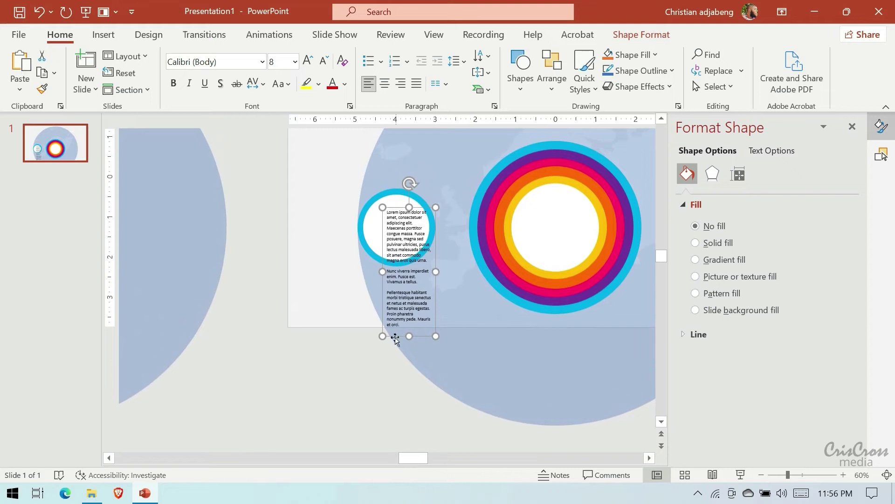
pyautogui.moveTo(392, 330); pyautogui.dragTo(392, 229)
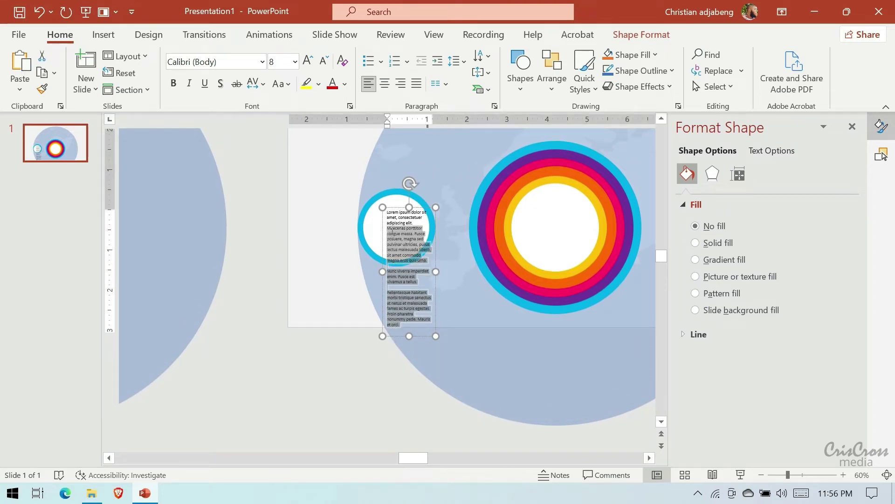
pyautogui.press('Delete')
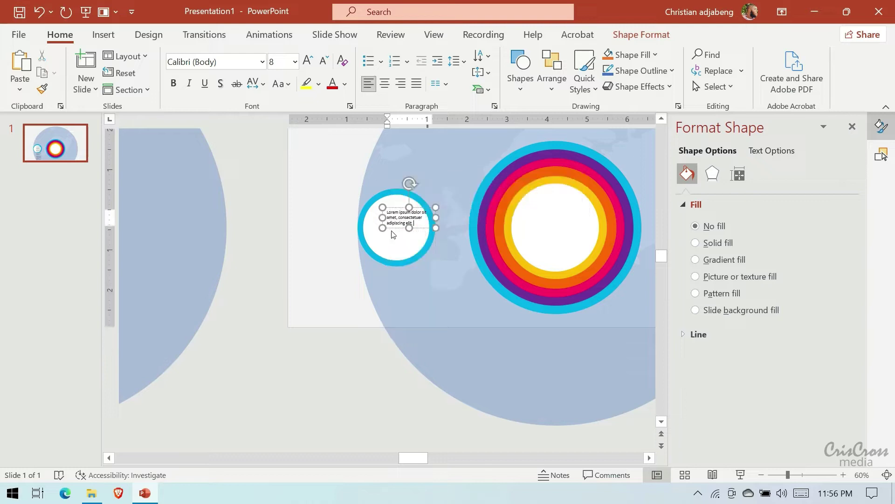
# Raise the Lorem ipsum text to 10 pt and position it inside the small circle.
pyautogui.moveTo(422, 232); pyautogui.dragTo(422, 238)
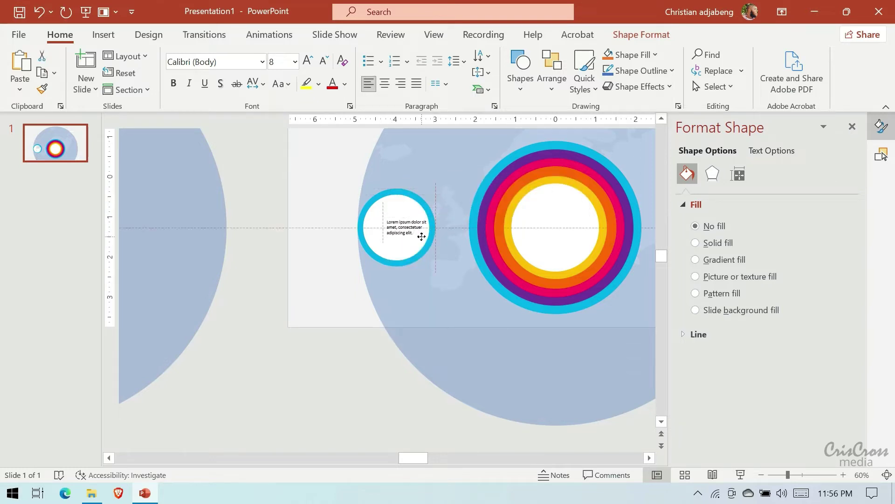
pyautogui.click(309, 62)
pyautogui.click(311, 63)
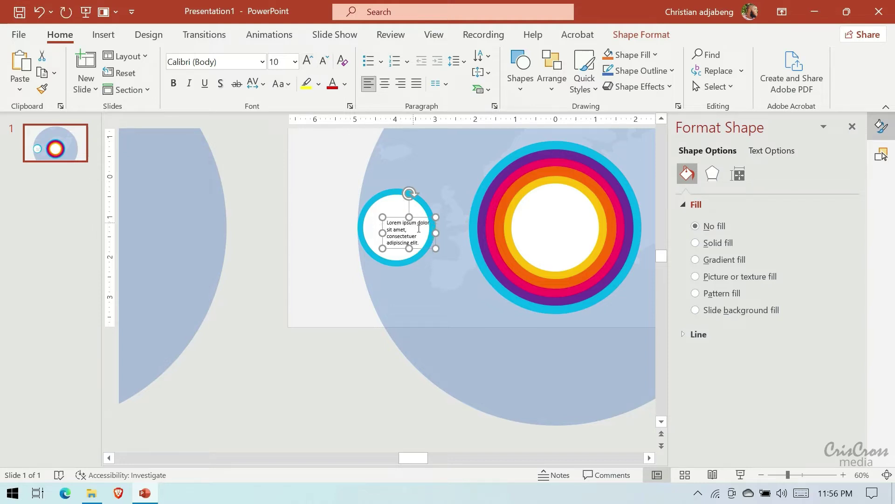
pyautogui.moveTo(424, 249); pyautogui.dragTo(417, 242)
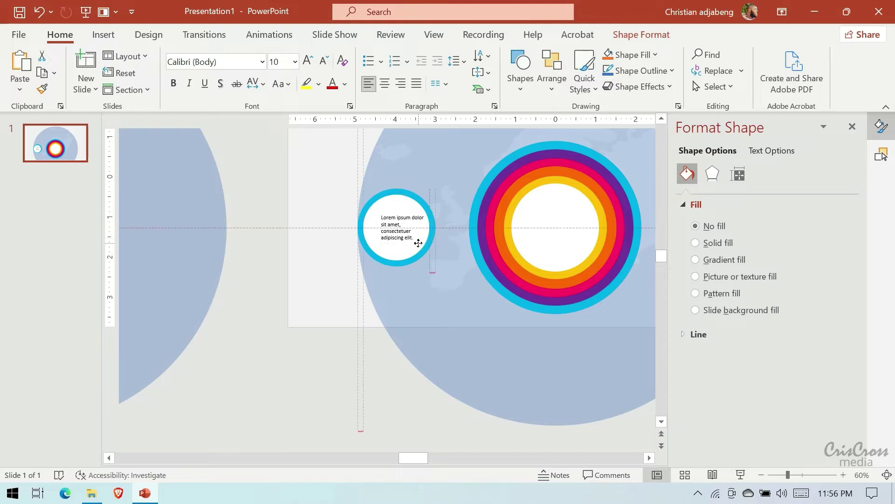
pyautogui.click(333, 377)
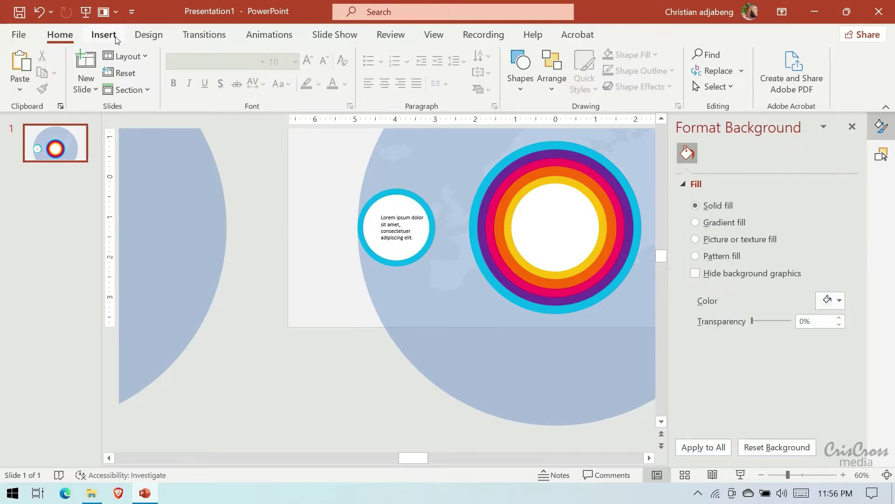
# Add a text box reading 01 beside the Lorem ipsum text in the circle.
pyautogui.click(103, 34)
pyautogui.click(592, 65)
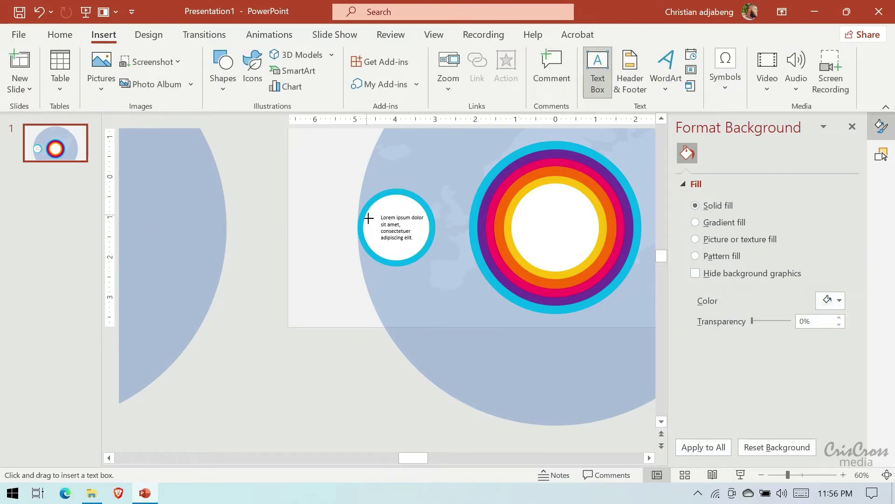
pyautogui.moveTo(369, 218); pyautogui.dragTo(380, 234)
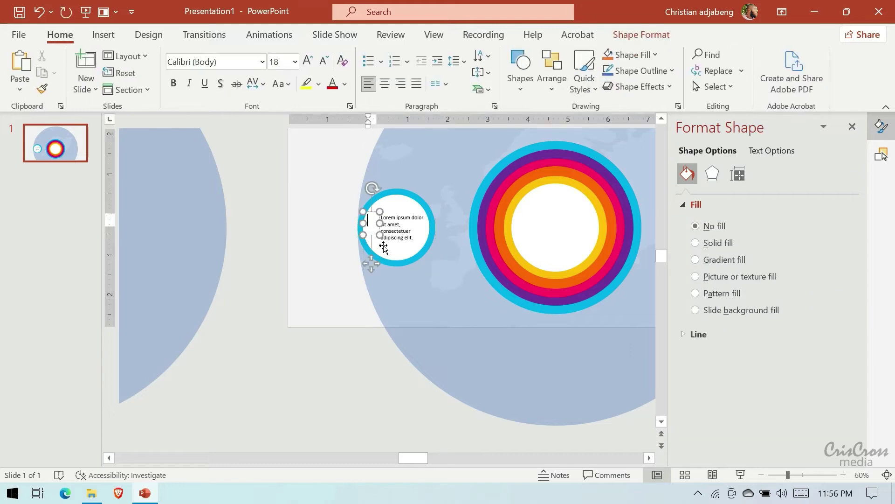
pyautogui.write('0')
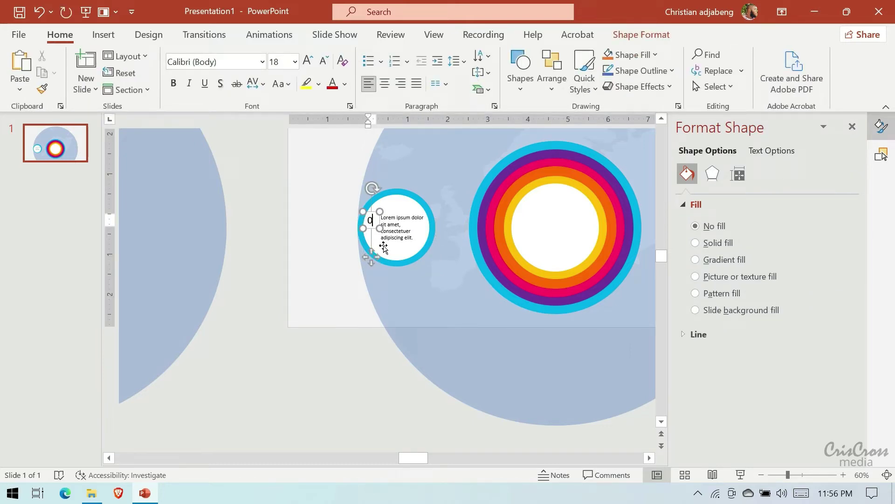
pyautogui.write('1')
pyautogui.press('Escape')
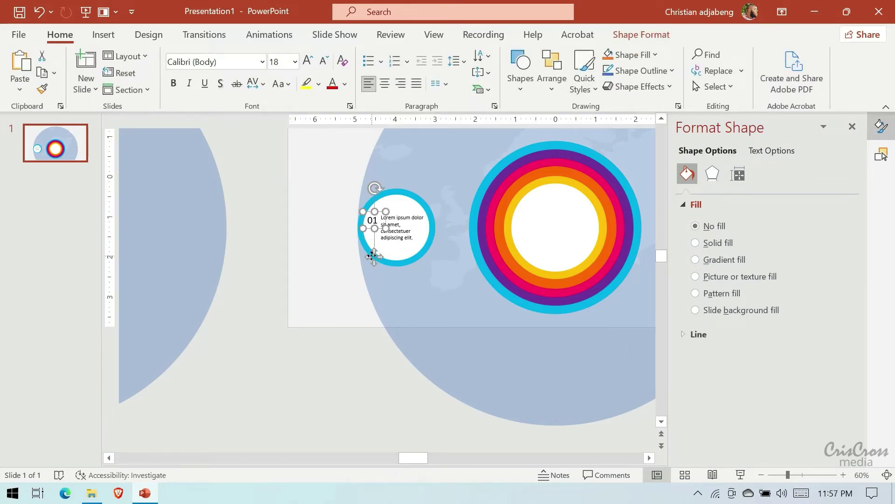
pyautogui.moveTo(372, 255); pyautogui.dragTo(374, 264)
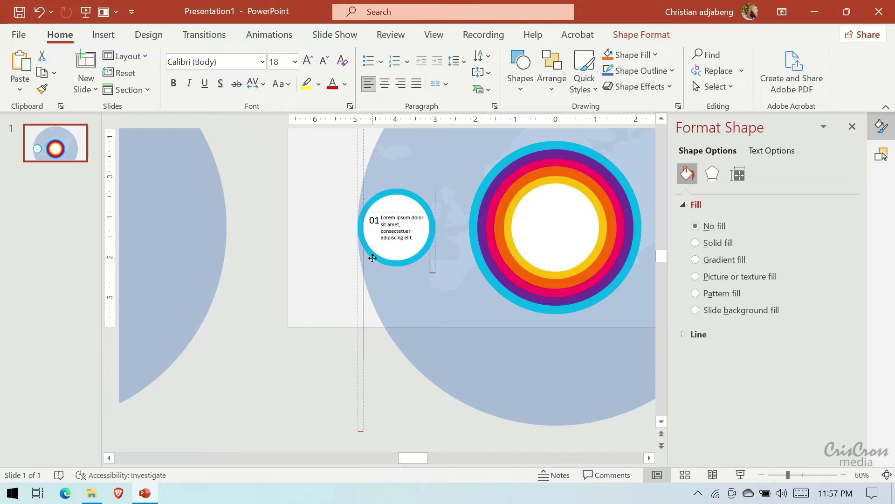
# Format the number in light blue Bahnschrift Condensed and change it to 05.
pyautogui.click(263, 62)
pyautogui.click(220, 316)
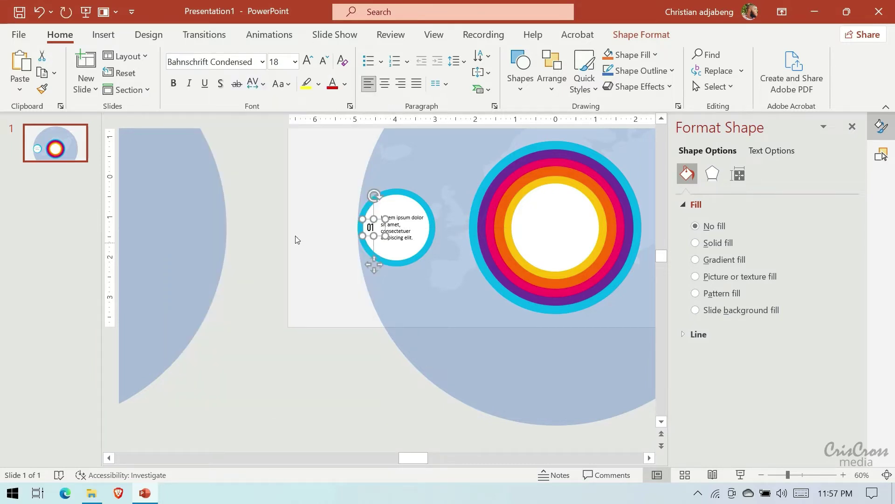
pyautogui.click(344, 85)
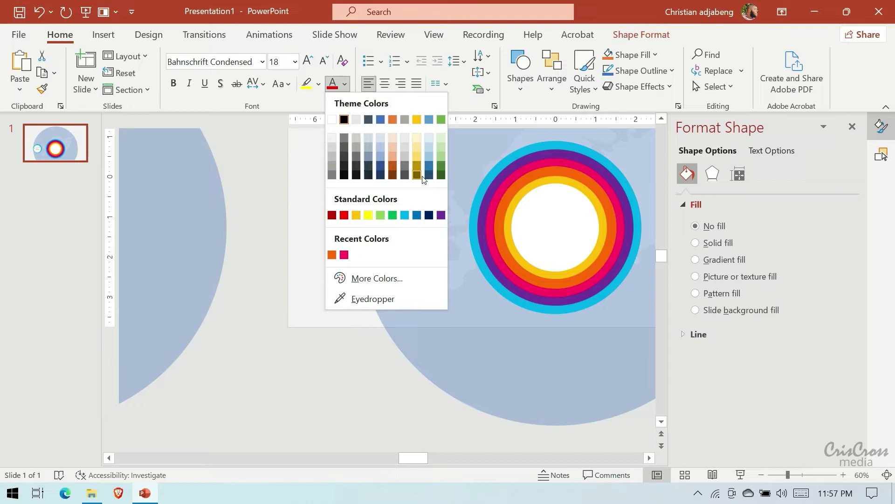
pyautogui.click(404, 215)
pyautogui.click(375, 228)
pyautogui.write('05')
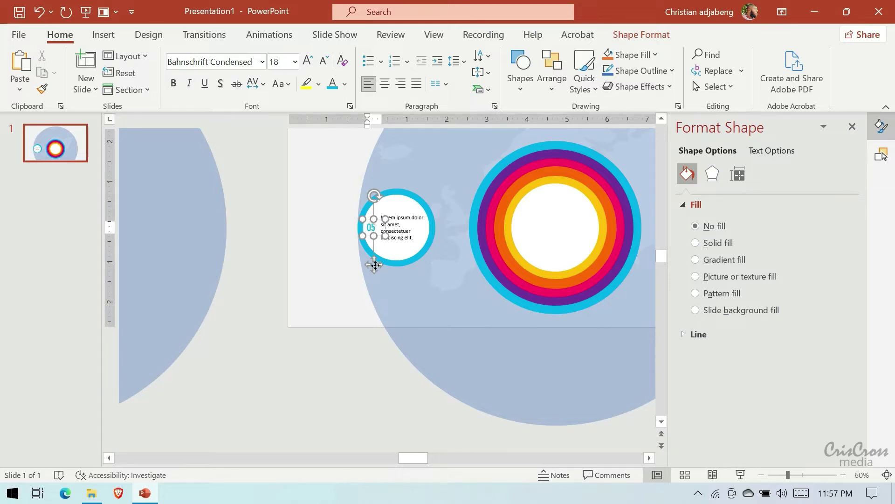
pyautogui.click(372, 262)
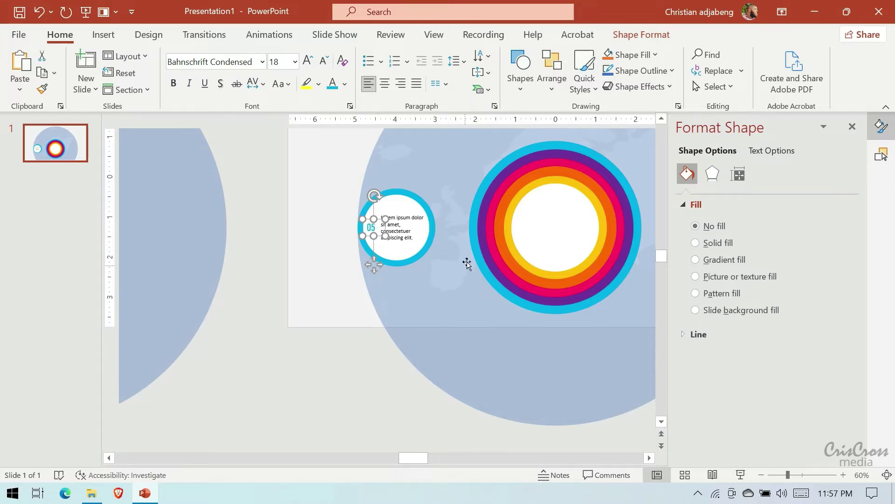
pyautogui.click(836, 476)
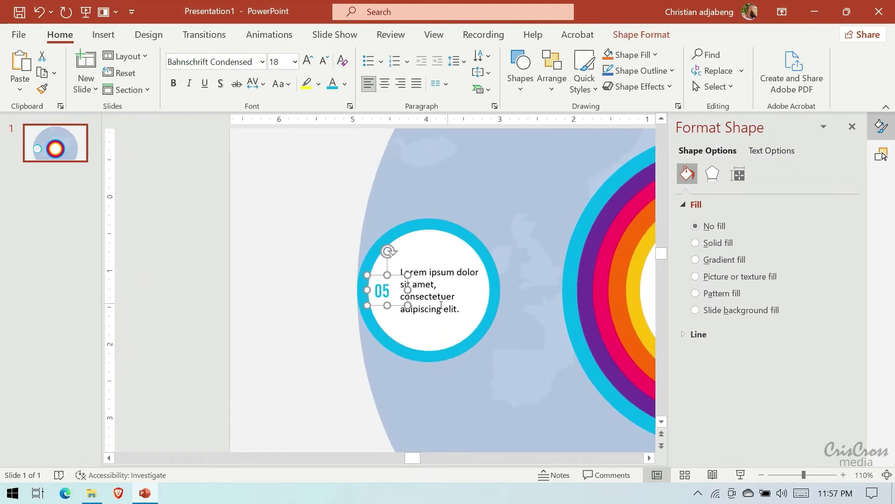
# Copy the number and Lorem ipsum label pair and move the copy right of the slide.
pyautogui.keyDown('shift'); pyautogui.click(434, 305); pyautogui.keyUp('shift')
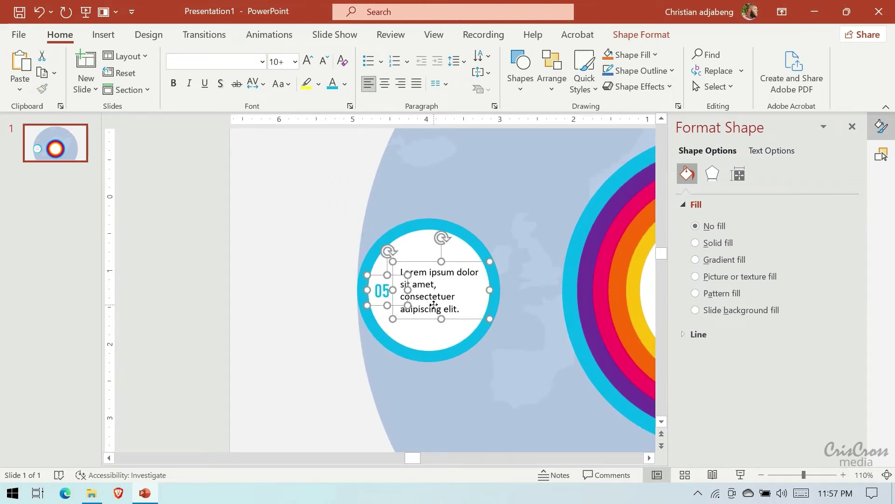
pyautogui.hotkey('ctrl', 'c')
pyautogui.hotkey('ctrl', 'v')
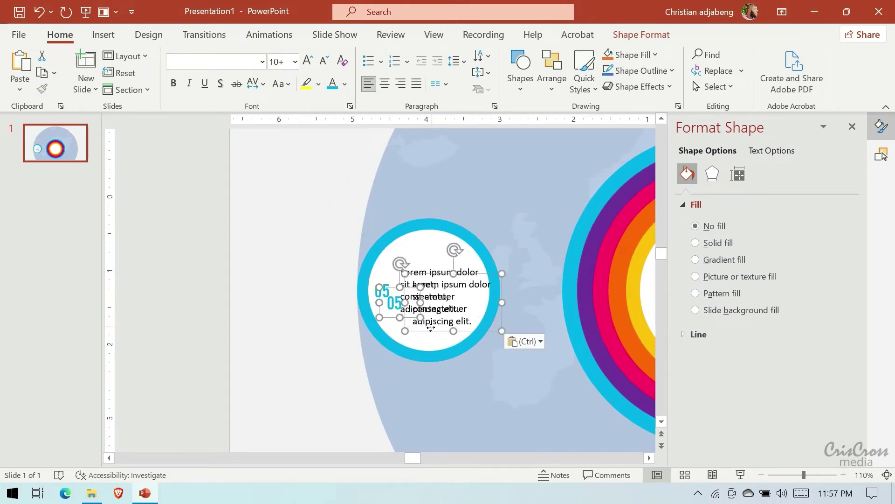
pyautogui.moveTo(434, 305); pyautogui.dragTo(175, 250)
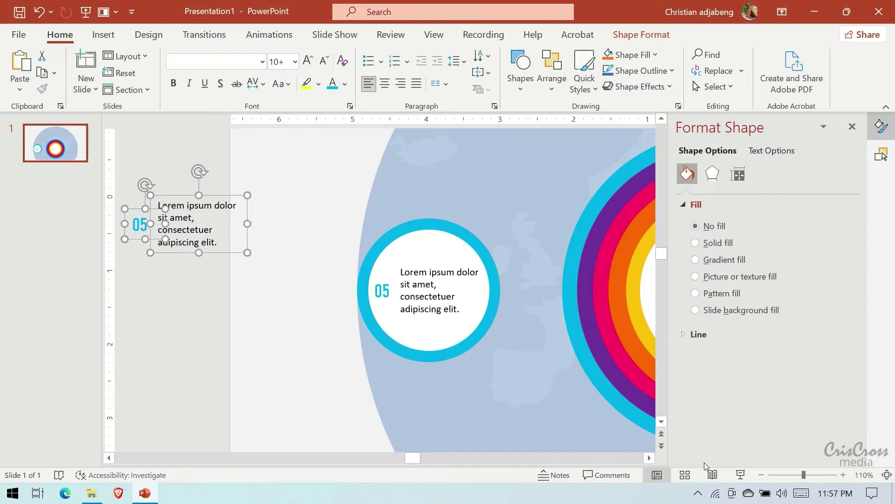
pyautogui.click(760, 475)
pyautogui.click(761, 475)
pyautogui.click(760, 474)
pyautogui.click(761, 475)
pyautogui.click(760, 474)
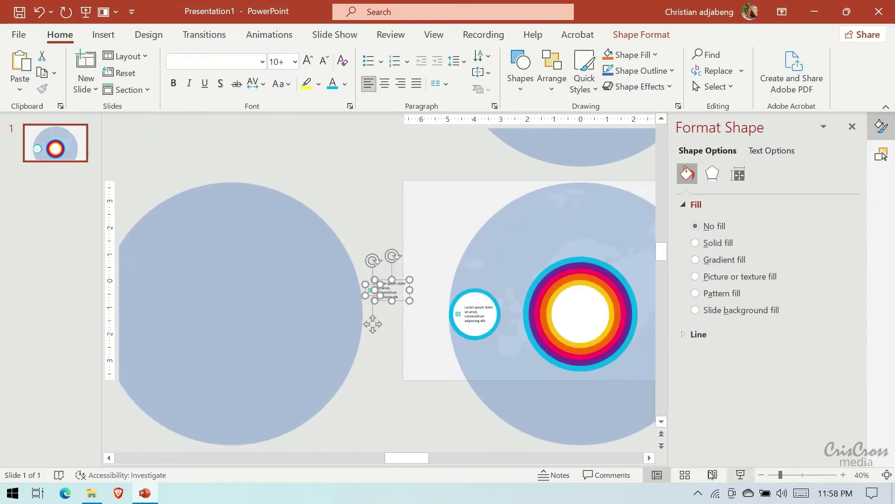
pyautogui.click(654, 461)
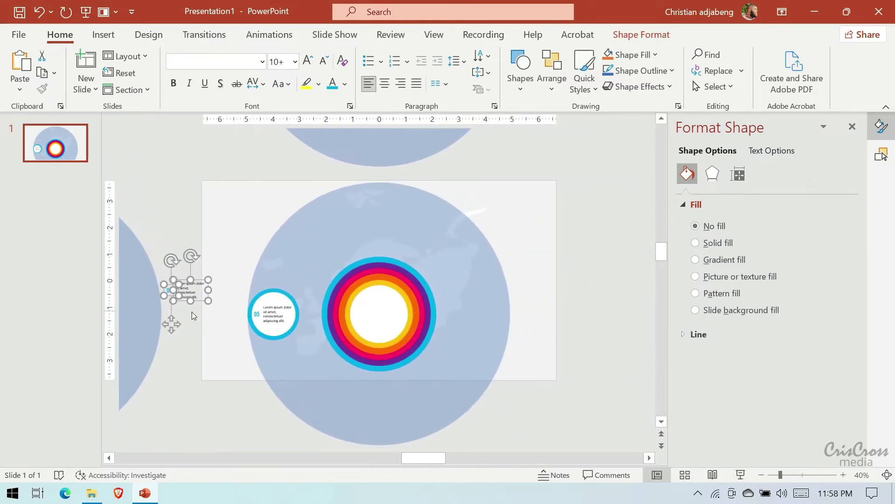
pyautogui.moveTo(192, 311)
pyautogui.mouseDown()
pyautogui.moveTo(321, 275)
pyautogui.moveTo(592, 247)
pyautogui.mouseUp()
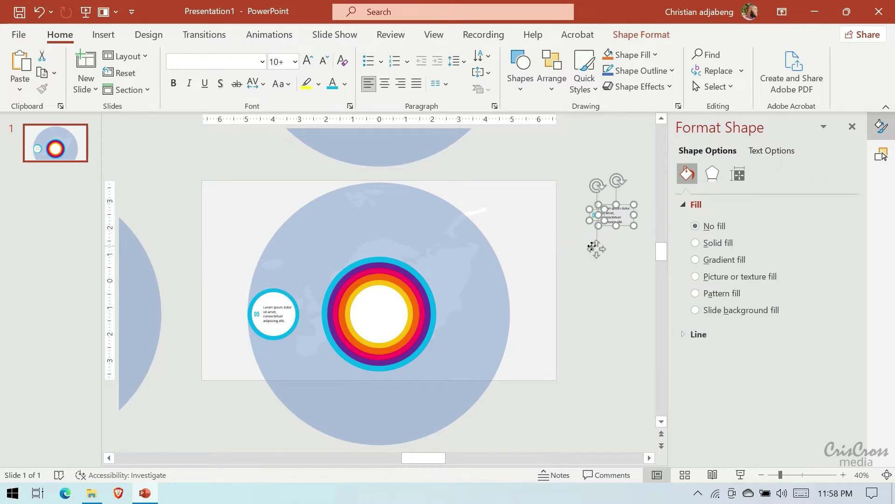
pyautogui.click(614, 270)
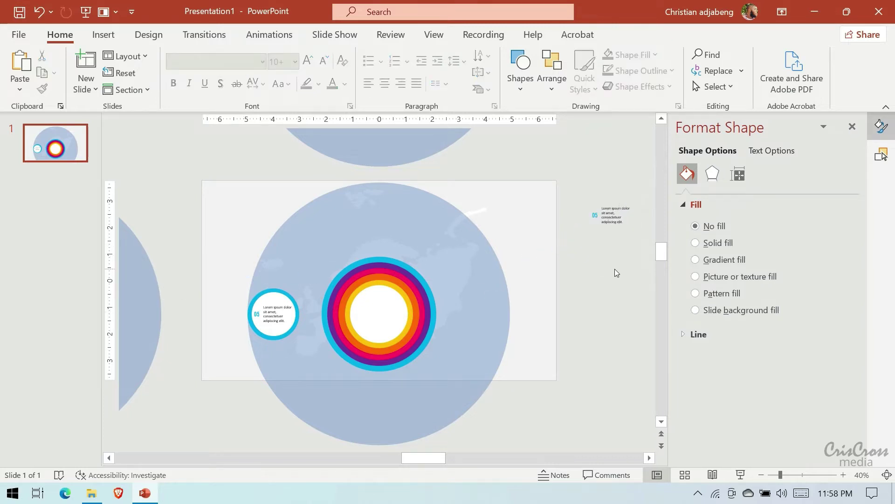
# Change the copied number to 04 in purple and duplicate the pair below.
pyautogui.click(596, 214)
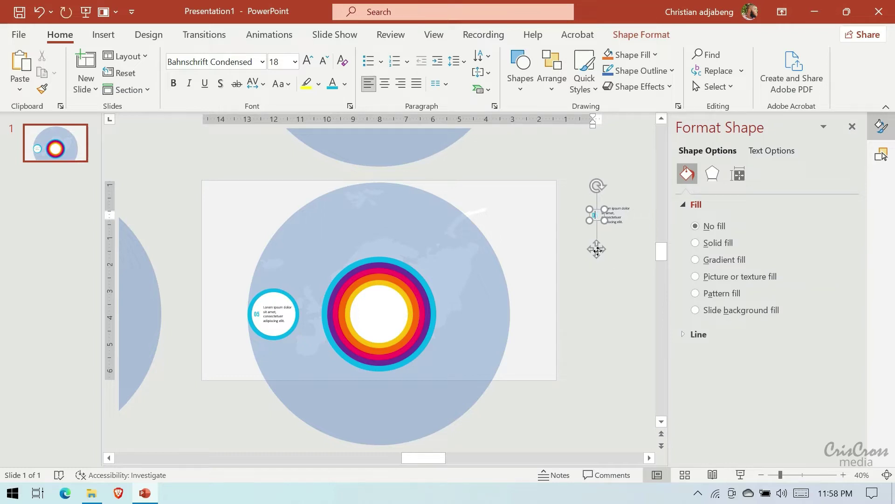
pyautogui.click(597, 249)
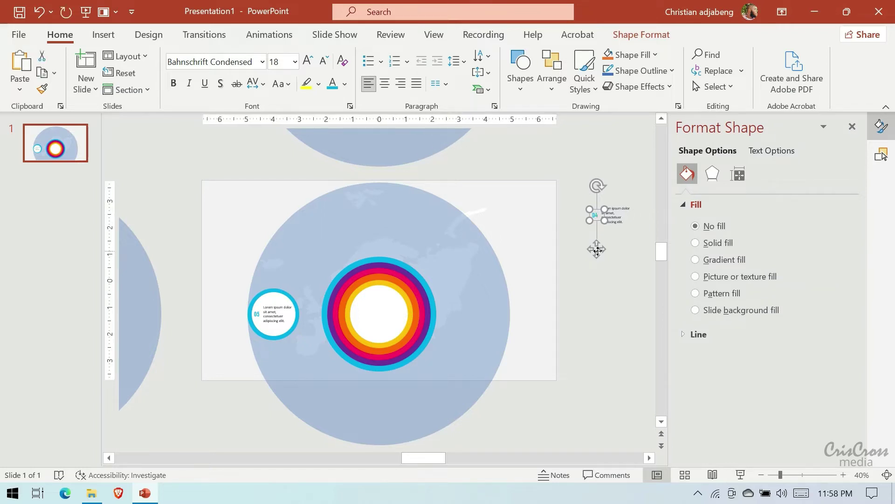
pyautogui.click(345, 84)
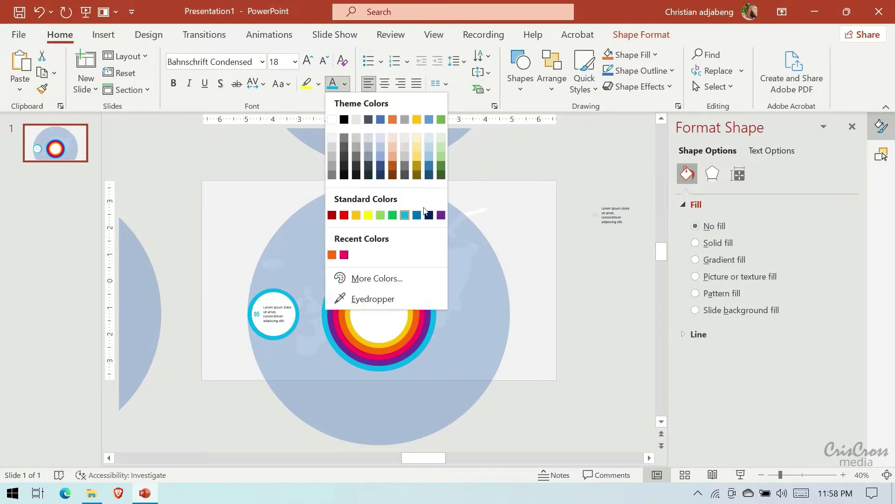
pyautogui.click(441, 215)
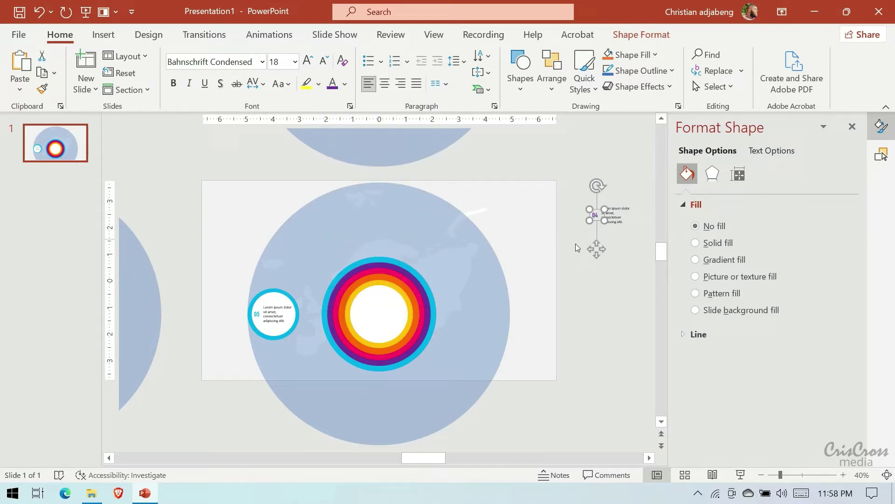
pyautogui.keyDown('shift'); pyautogui.click(619, 222); pyautogui.keyUp('shift')
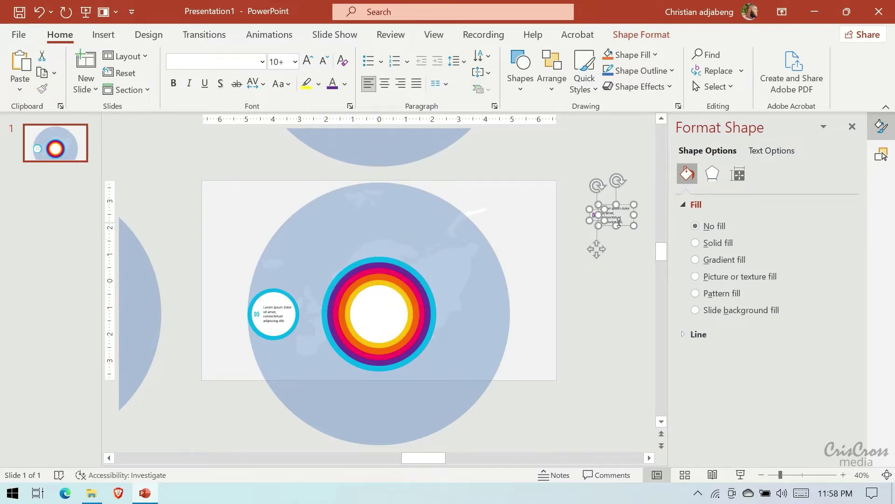
pyautogui.moveTo(596, 249); pyautogui.dragTo(597, 278)
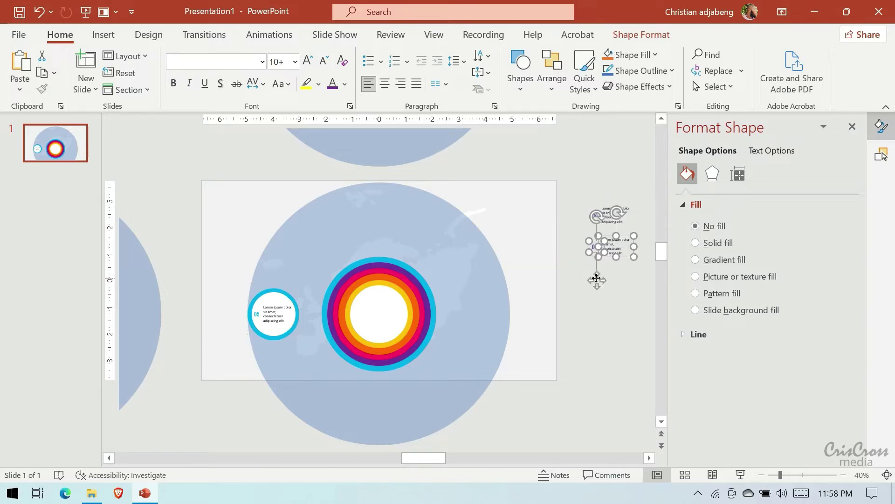
# Change the next copy to 03 in magenta and duplicate the pair below.
pyautogui.click(609, 275)
pyautogui.click(602, 253)
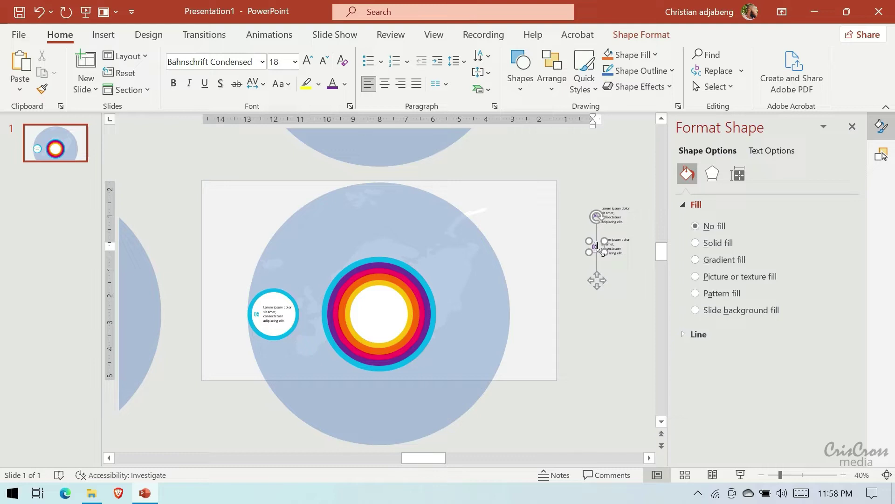
pyautogui.press('Escape')
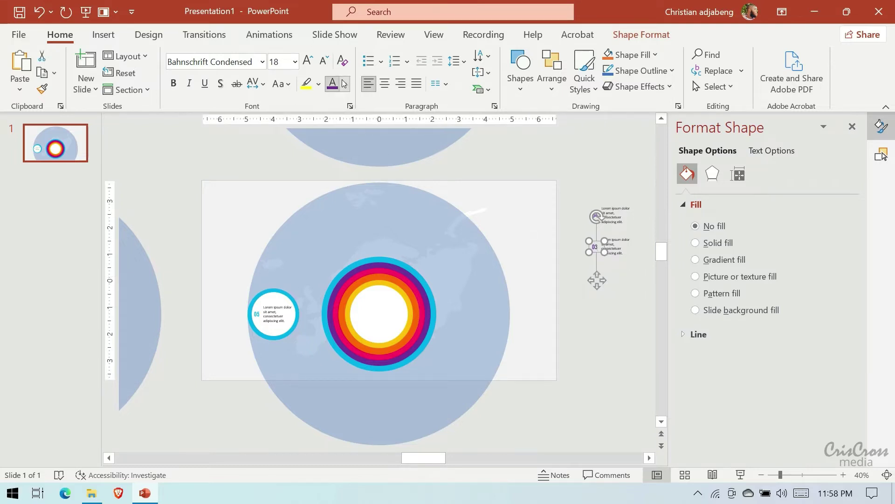
pyautogui.click(344, 83)
pyautogui.click(348, 254)
pyautogui.keyDown('shift'); pyautogui.click(617, 253); pyautogui.keyUp('shift')
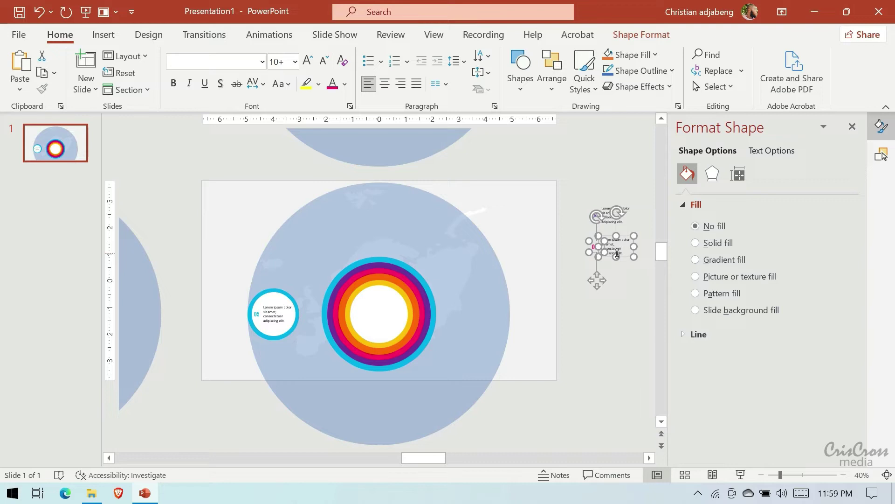
pyautogui.moveTo(617, 253); pyautogui.dragTo(617, 274)
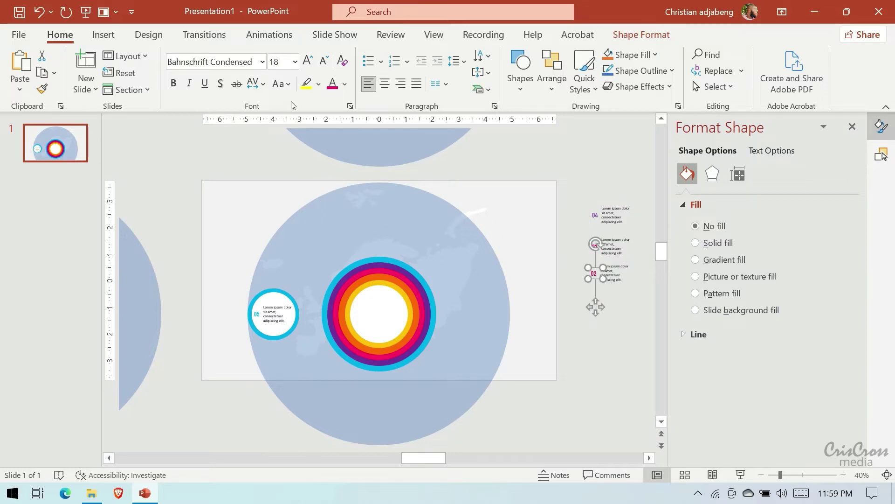
# Colour the 02 label orange and duplicate the pair below item 03.
pyautogui.click(345, 84)
pyautogui.click(344, 254)
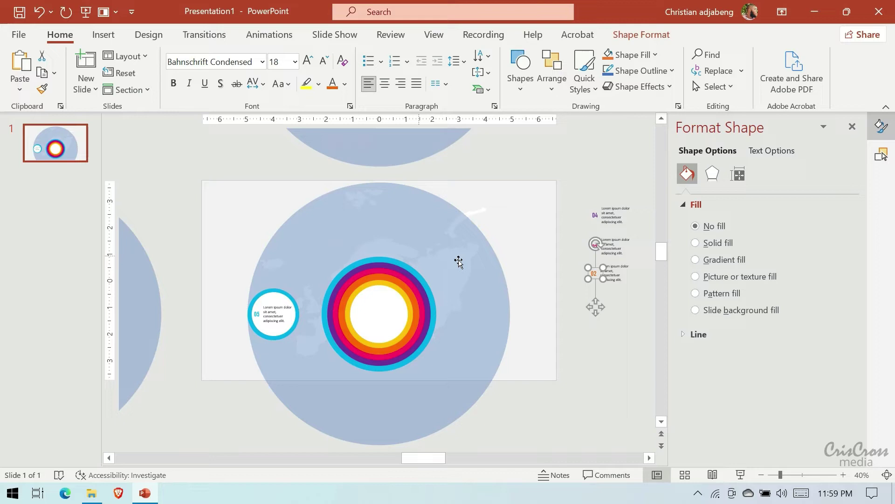
pyautogui.keyDown('shift'); pyautogui.click(615, 280); pyautogui.keyUp('shift')
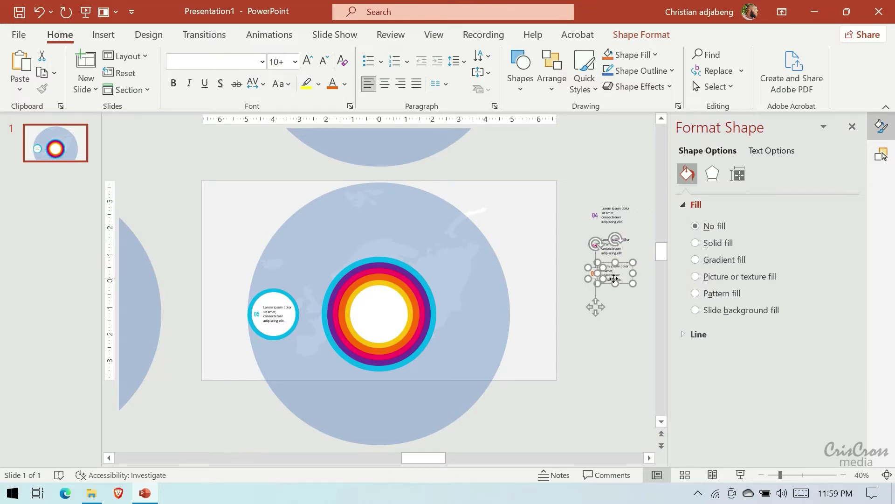
pyautogui.hotkey('ctrl', 'd')
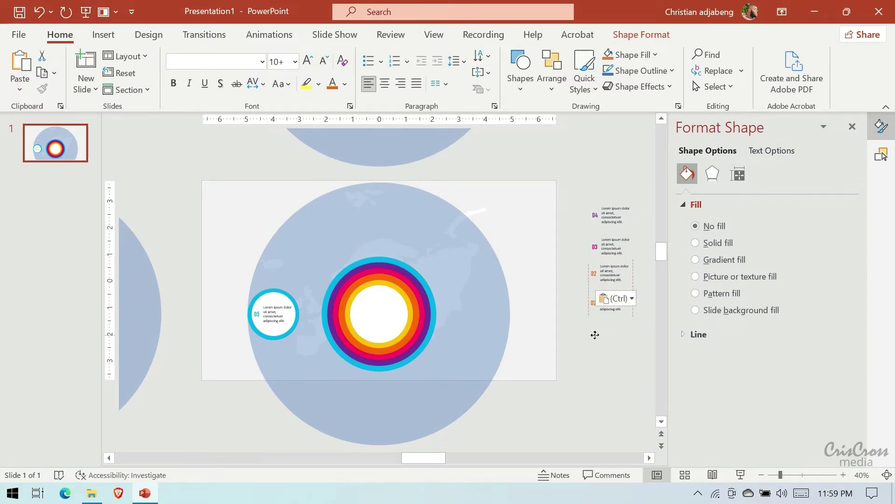
pyautogui.moveTo(599, 311); pyautogui.dragTo(595, 334)
# Colour the 01 number gold.
pyautogui.click(617, 335)
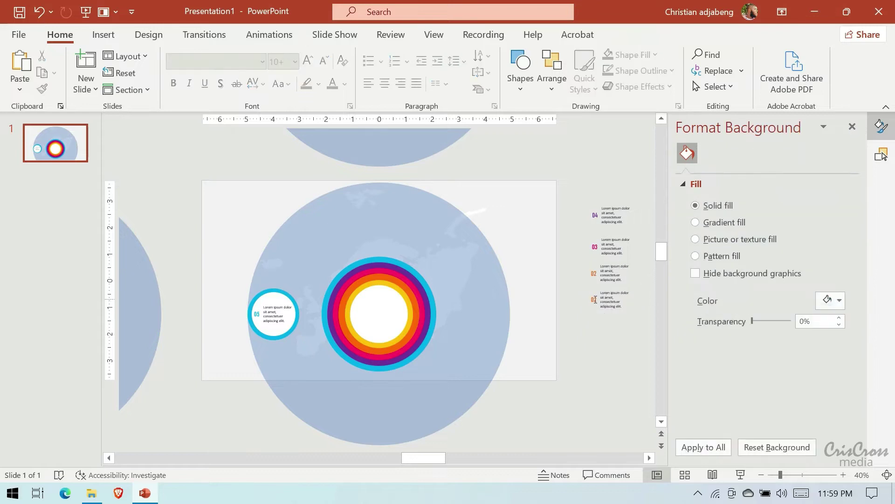
pyautogui.click(595, 299)
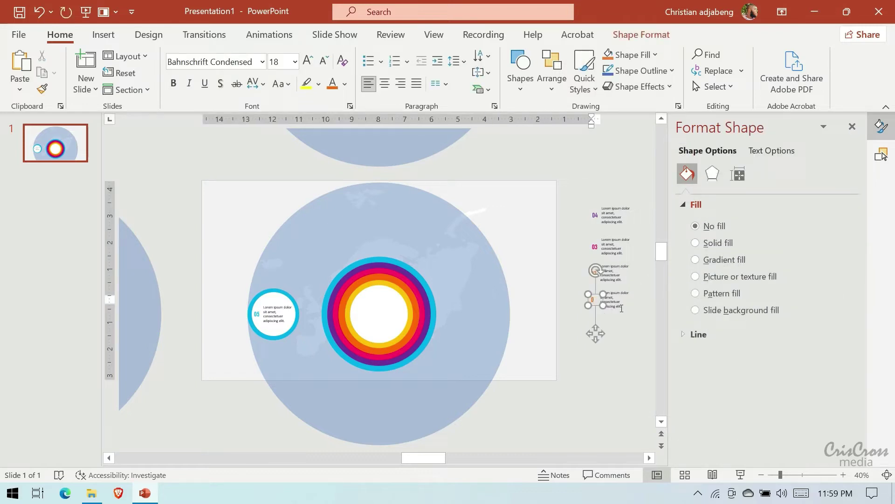
pyautogui.click(620, 325)
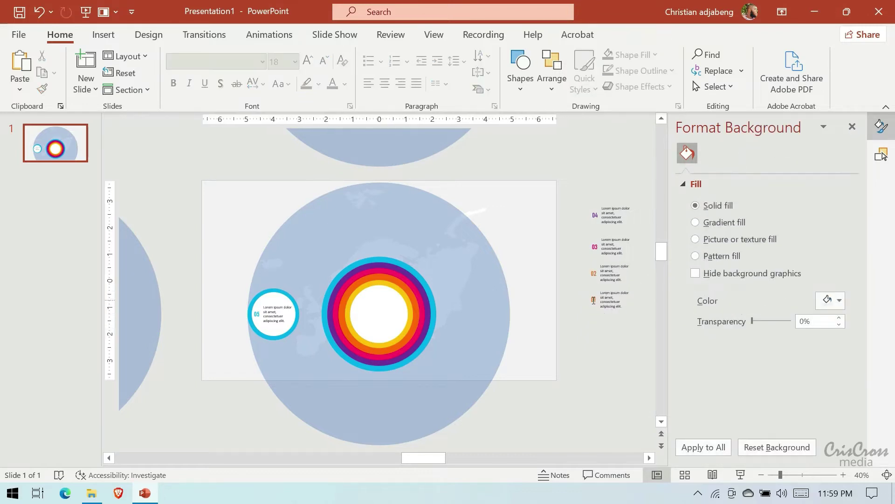
pyautogui.click(595, 300)
pyautogui.click(345, 84)
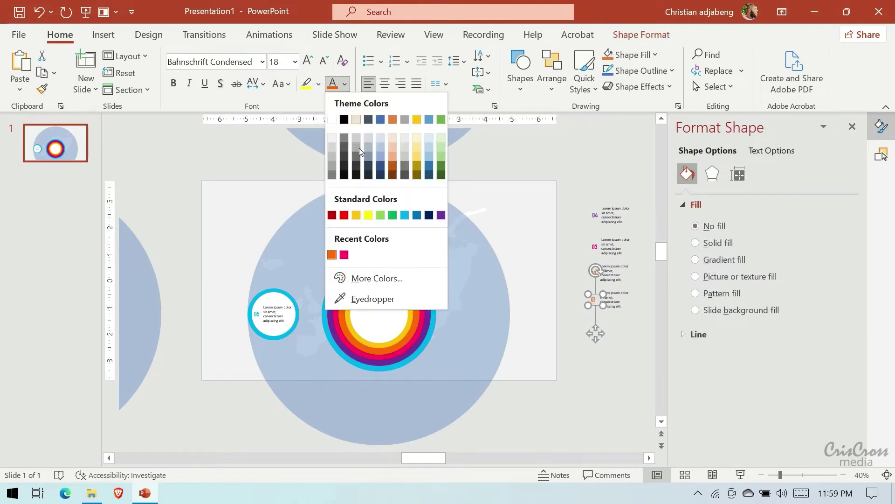
pyautogui.click(357, 214)
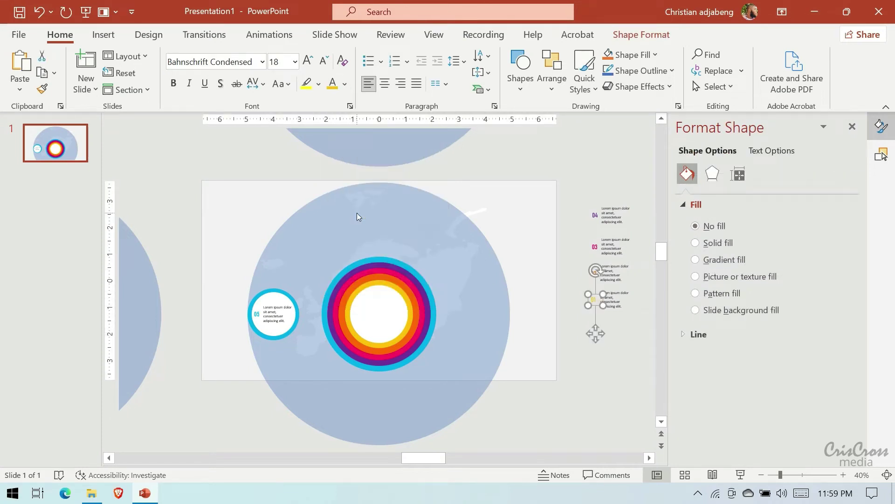
pyautogui.click(628, 385)
# Copy the big circle with its small ringed circle and place a copy below the slide.
pyautogui.scroll(-2, 527, 335)
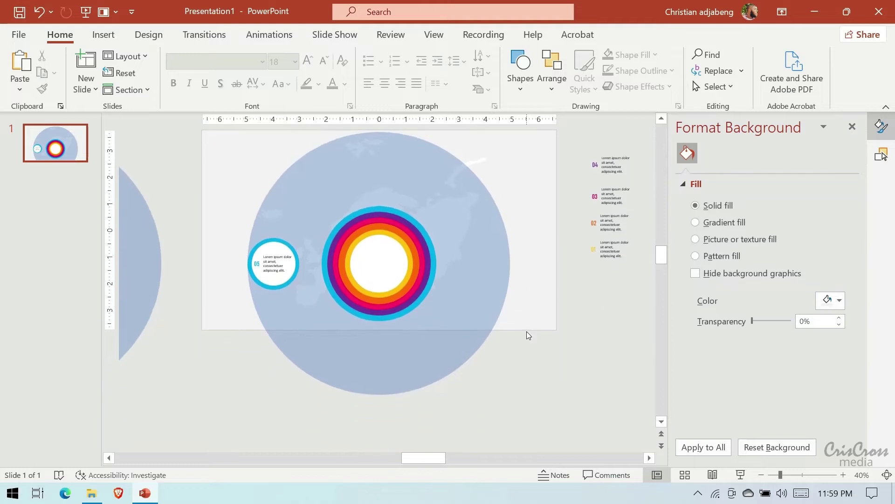
pyautogui.scroll(-1, 527, 335)
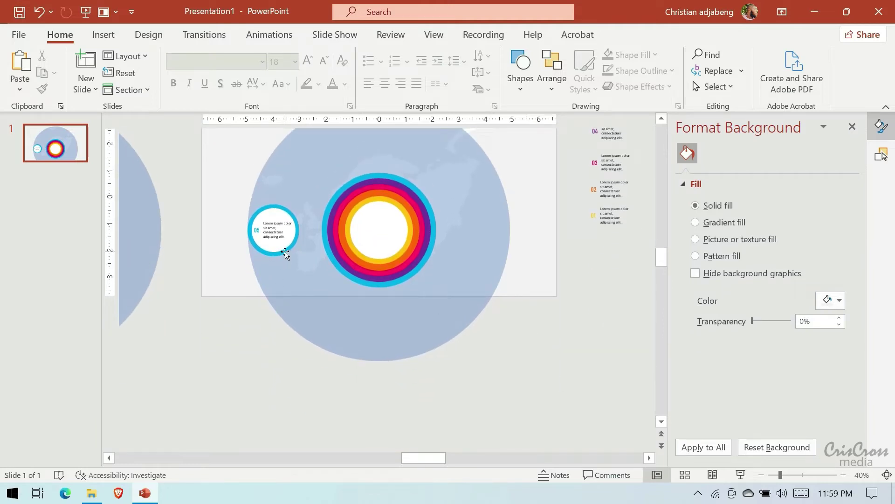
pyautogui.click(433, 331)
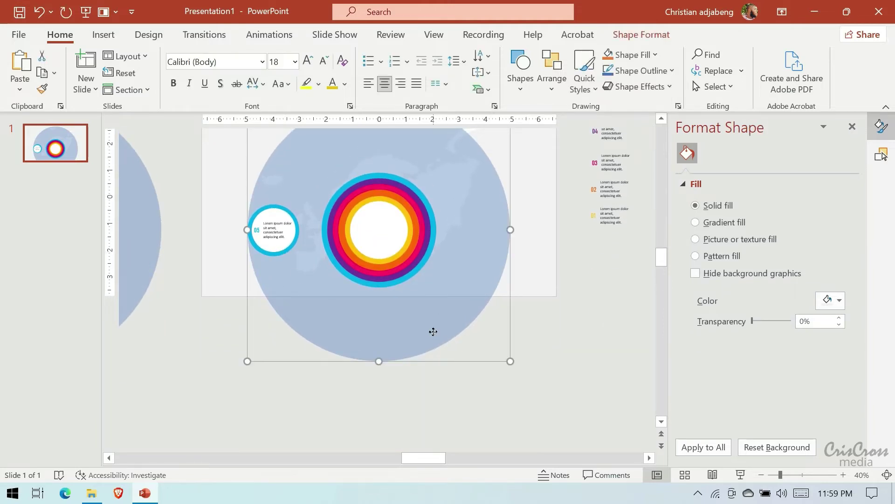
pyautogui.click(285, 251)
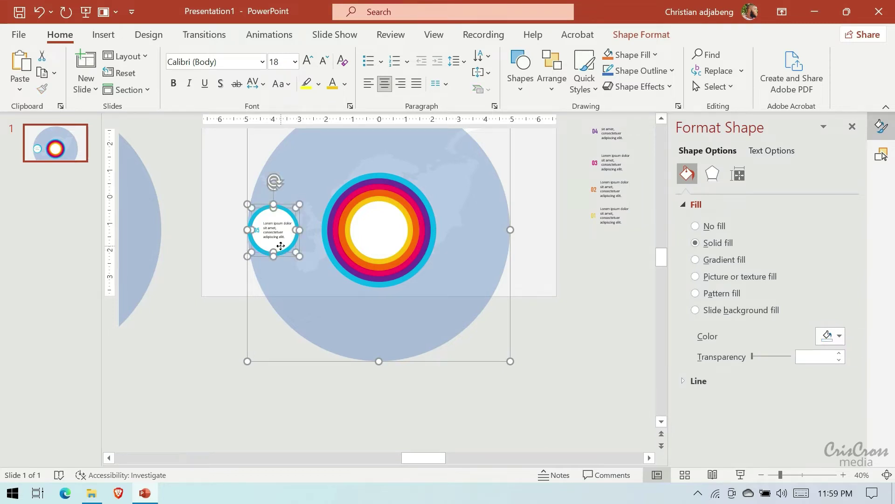
pyautogui.hotkey('ctrl', 'v')
pyautogui.scroll(-3, 439, 272)
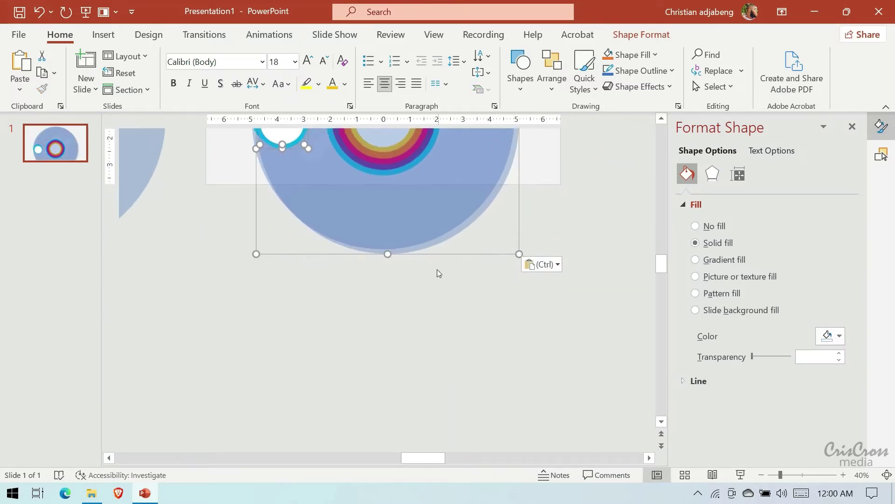
pyautogui.moveTo(419, 173)
pyautogui.mouseDown()
pyautogui.moveTo(389, 355)
pyautogui.moveTo(399, 358)
pyautogui.mouseUp()
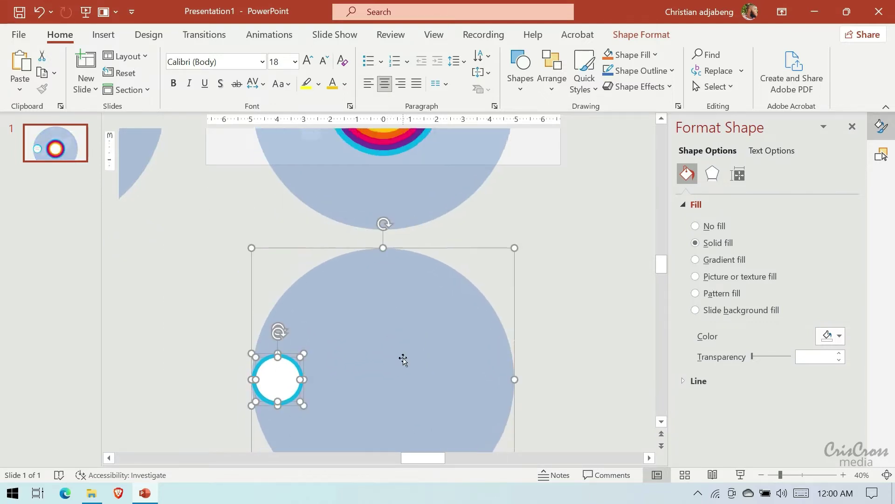
pyautogui.scroll(-3, 401, 327)
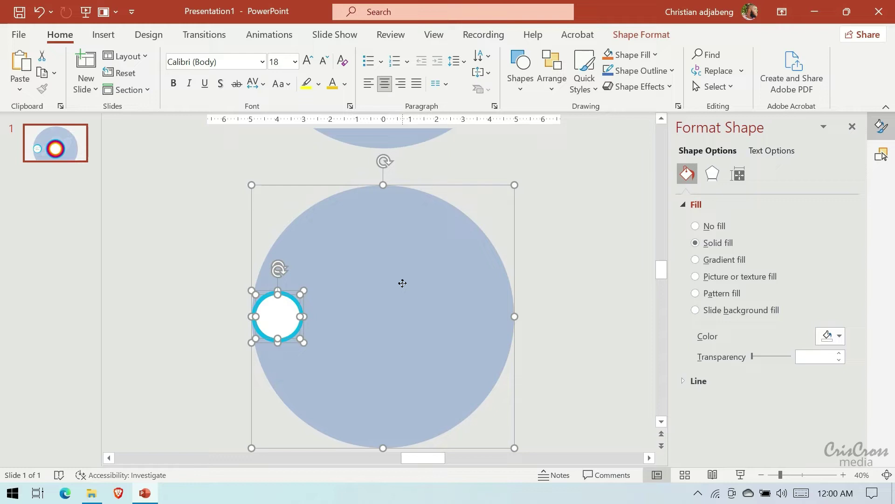
# Paste another circle pair and place it off the slide's left side.
pyautogui.hotkey('ctrl', 'v')
pyautogui.scroll(-3, 402, 283)
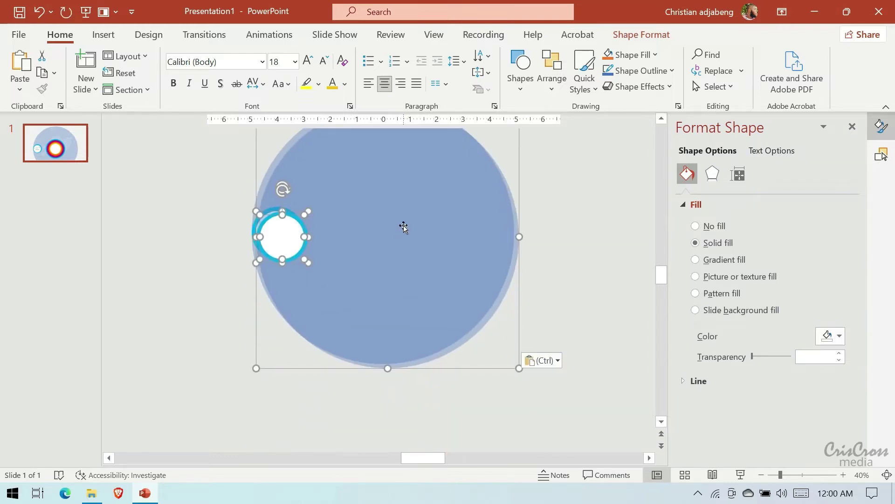
pyautogui.moveTo(405, 225)
pyautogui.mouseDown()
pyautogui.moveTo(205, 232)
pyautogui.moveTo(149, 246)
pyautogui.mouseUp()
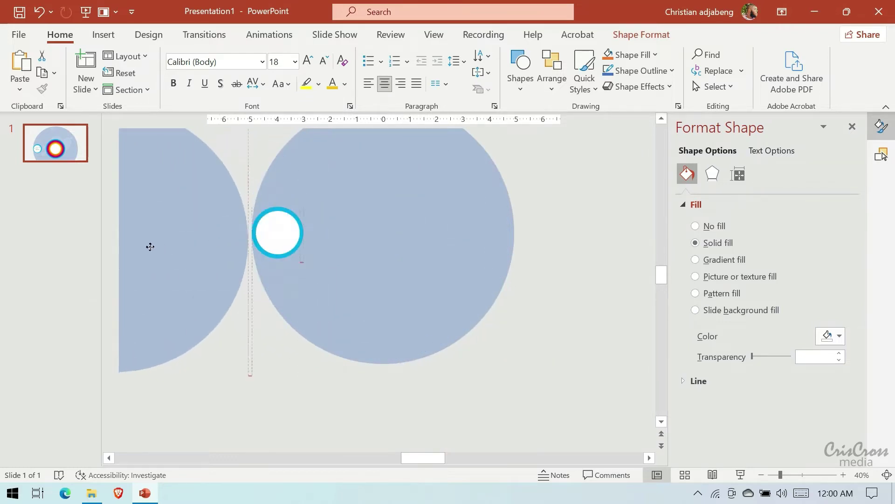
pyautogui.hscroll(-3, 174, 309)
pyautogui.moveTo(204, 246); pyautogui.dragTo(183, 242)
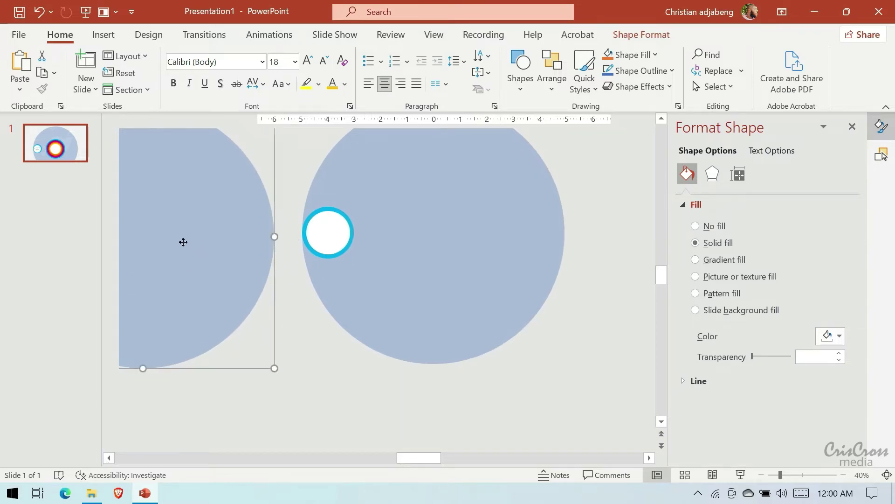
pyautogui.hscroll(2, 184, 242)
# Paste two more circle pairs, placing them right of the slide and below the middle circle.
pyautogui.hotkey('ctrl', 'v')
pyautogui.moveTo(282, 241)
pyautogui.mouseDown()
pyautogui.moveTo(561, 347)
pyautogui.moveTo(617, 342)
pyautogui.mouseUp()
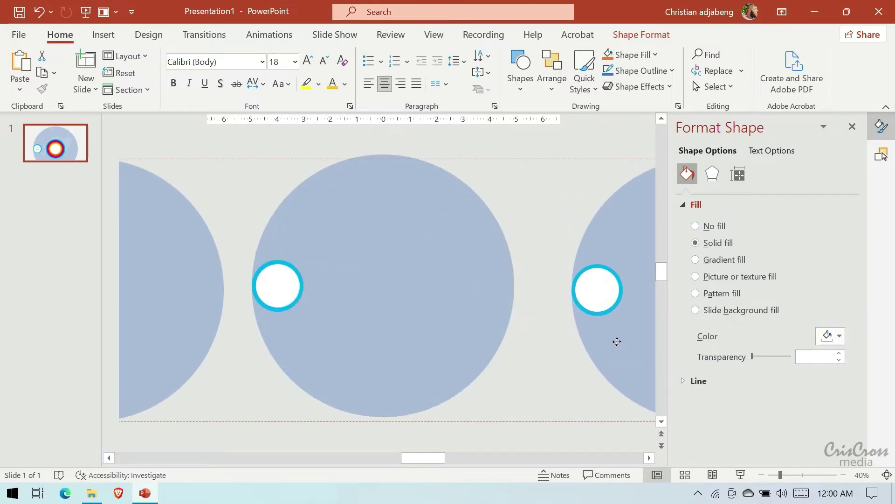
pyautogui.hotkey('ctrl', 'v')
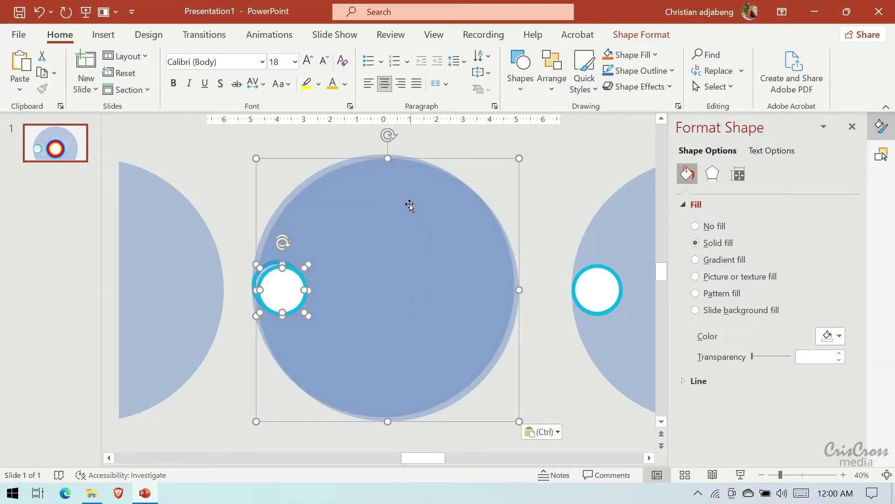
pyautogui.moveTo(410, 206); pyautogui.dragTo(380, 340)
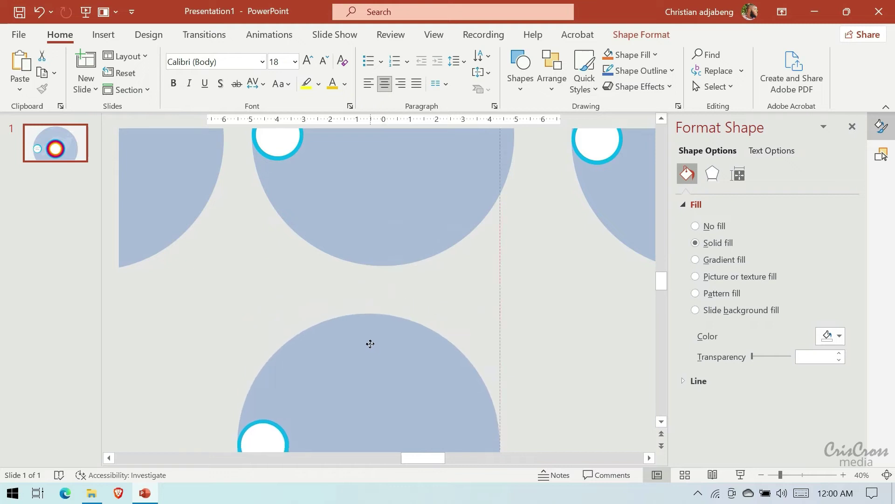
pyautogui.moveTo(380, 340); pyautogui.dragTo(386, 344)
# Draw a thin blue rectangle from the 05 label circle to the rainbow ring.
pyautogui.click(535, 274)
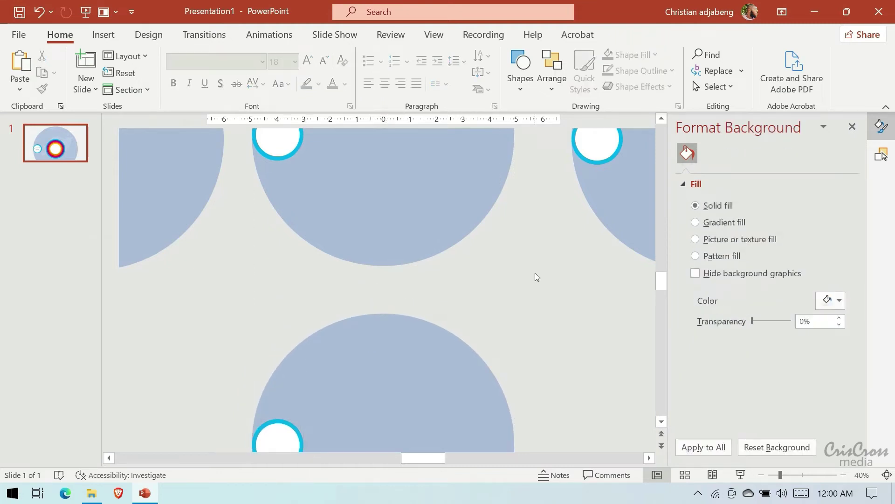
pyautogui.scroll(5, 535, 272)
pyautogui.scroll(2, 535, 273)
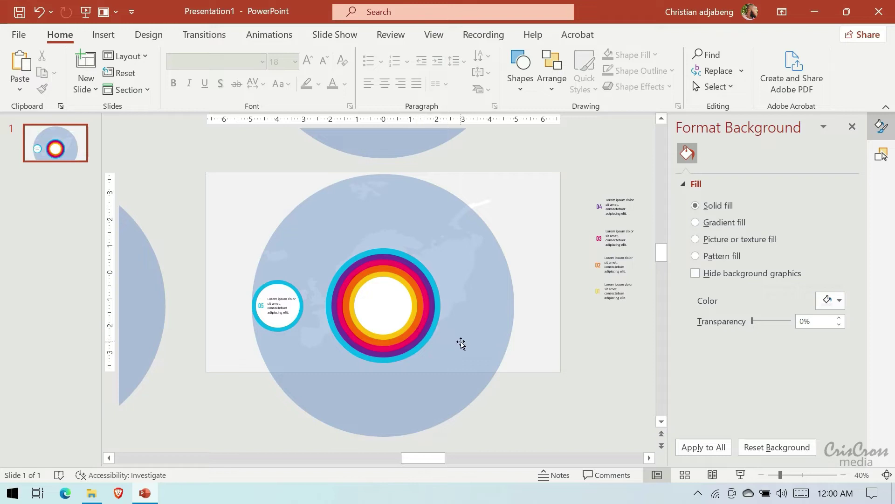
pyautogui.click(104, 35)
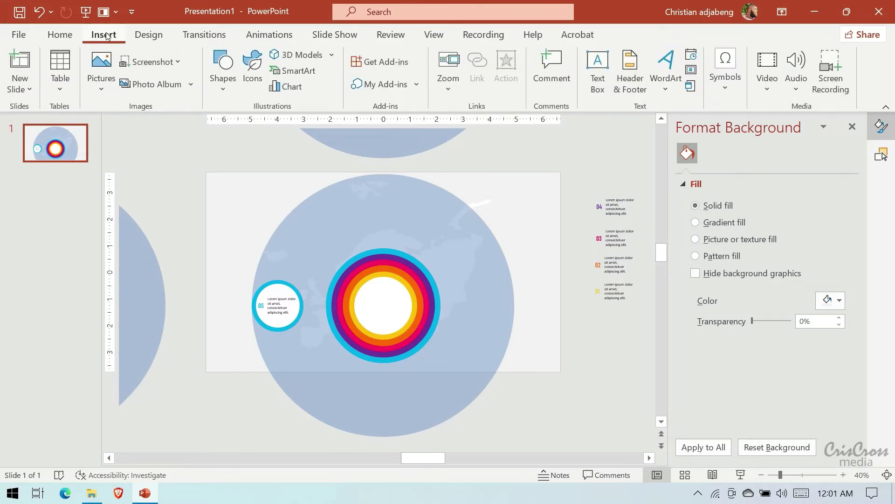
pyautogui.click(226, 88)
pyautogui.click(243, 262)
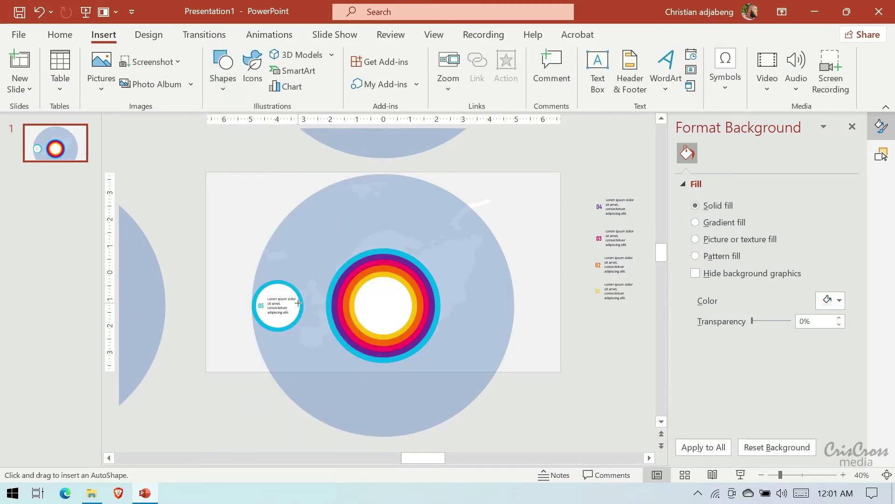
pyautogui.moveTo(299, 301); pyautogui.dragTo(329, 308)
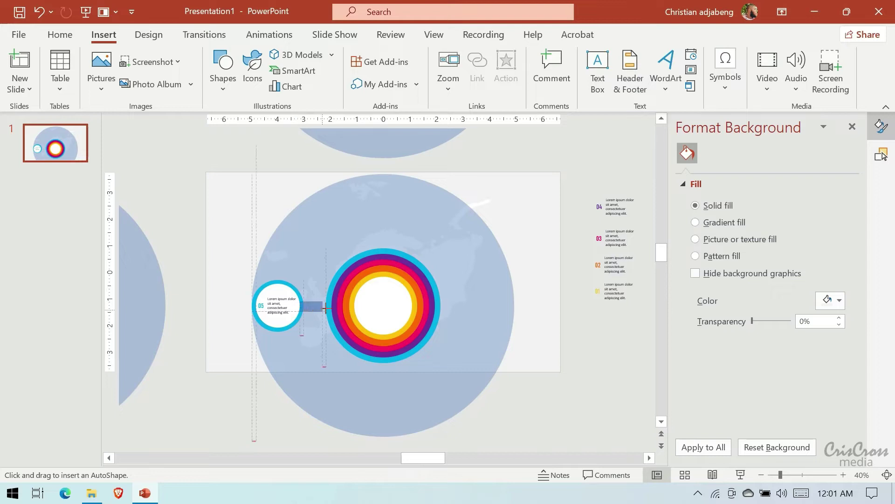
# Centre the bar on the 05 circle's middle and stretch its left end slightly.
pyautogui.click(844, 475)
pyautogui.click(843, 475)
pyautogui.click(843, 475)
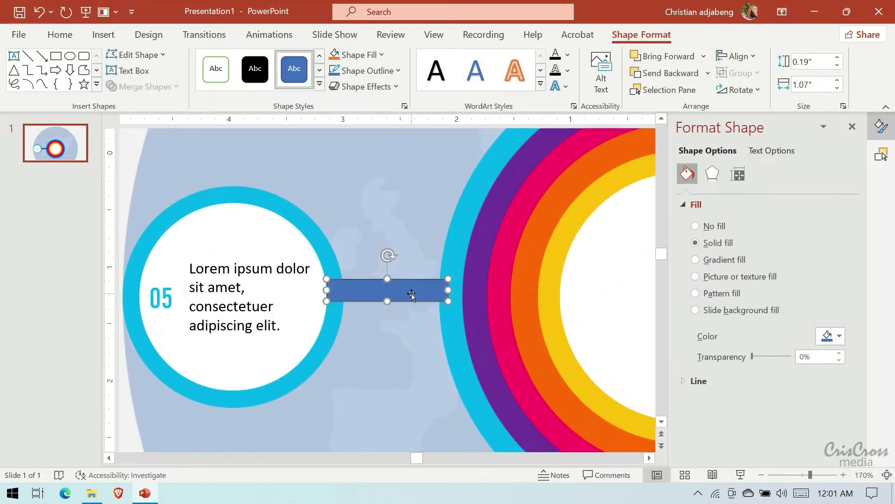
pyautogui.moveTo(412, 295); pyautogui.dragTo(456, 297)
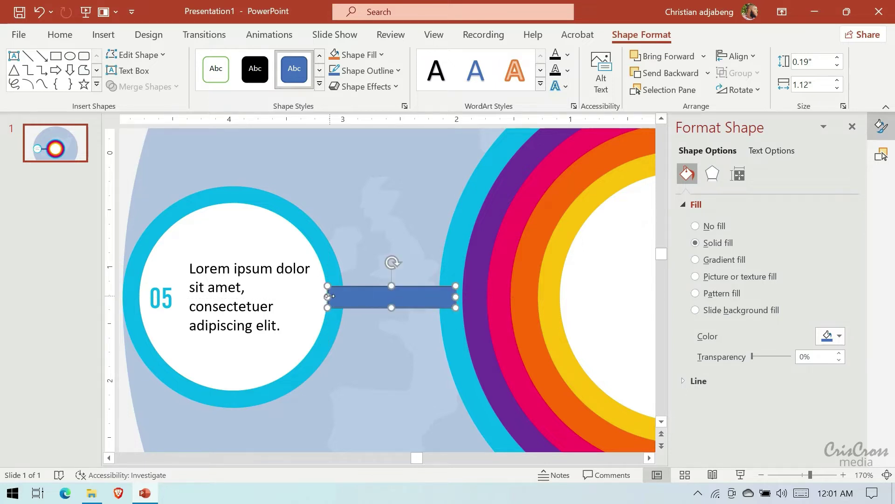
pyautogui.moveTo(330, 296); pyautogui.dragTo(327, 296)
pyautogui.click(682, 381)
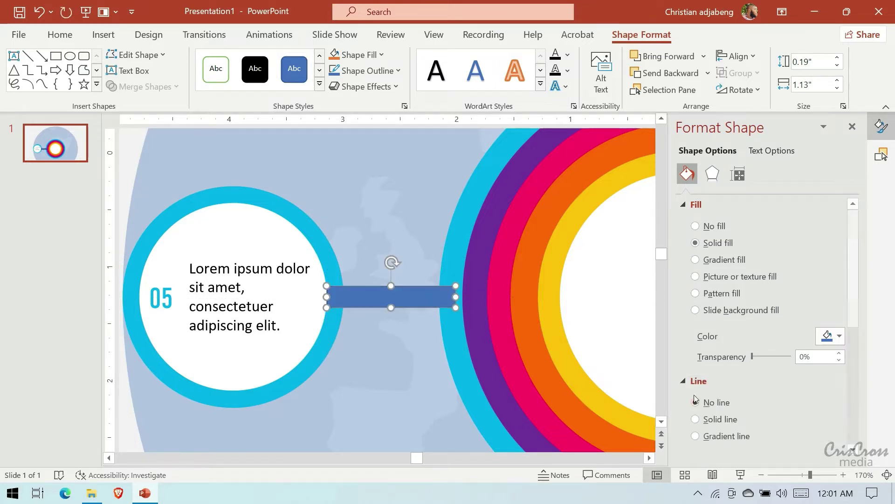
pyautogui.click(698, 381)
# Duplicate the connector bar and park the copy below the slide.
pyautogui.moveTo(392, 306); pyautogui.dragTo(417, 299)
pyautogui.hotkey('ctrl', 'd')
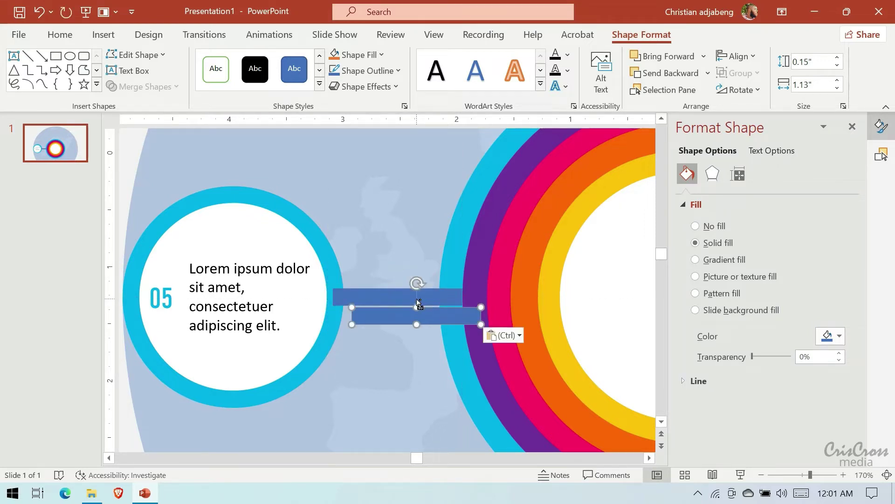
pyautogui.click(761, 475)
pyautogui.click(761, 475)
pyautogui.click(761, 474)
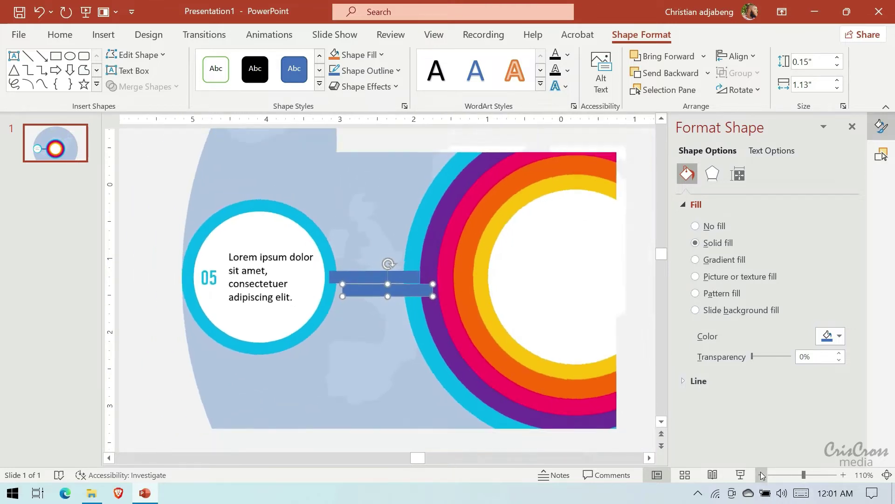
pyautogui.click(761, 474)
pyautogui.click(762, 475)
pyautogui.click(761, 474)
pyautogui.click(761, 474)
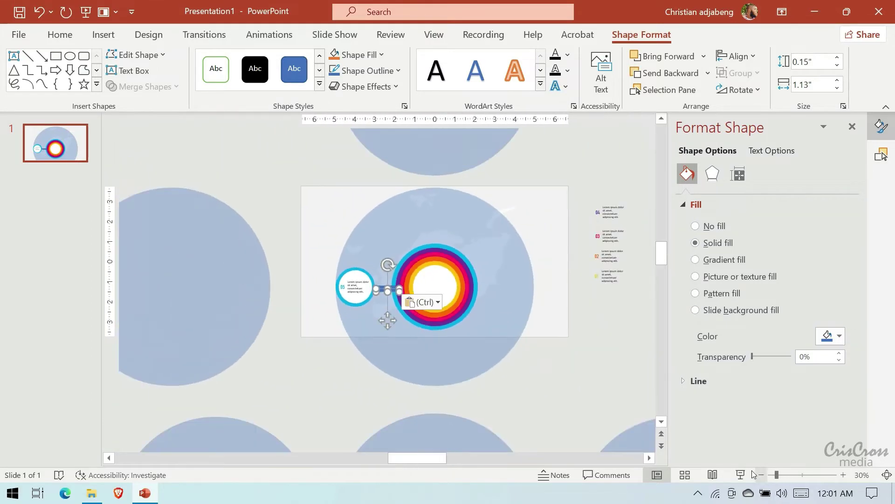
pyautogui.moveTo(397, 286)
pyautogui.mouseDown()
pyautogui.moveTo(347, 423)
pyautogui.moveTo(281, 431)
pyautogui.mouseUp()
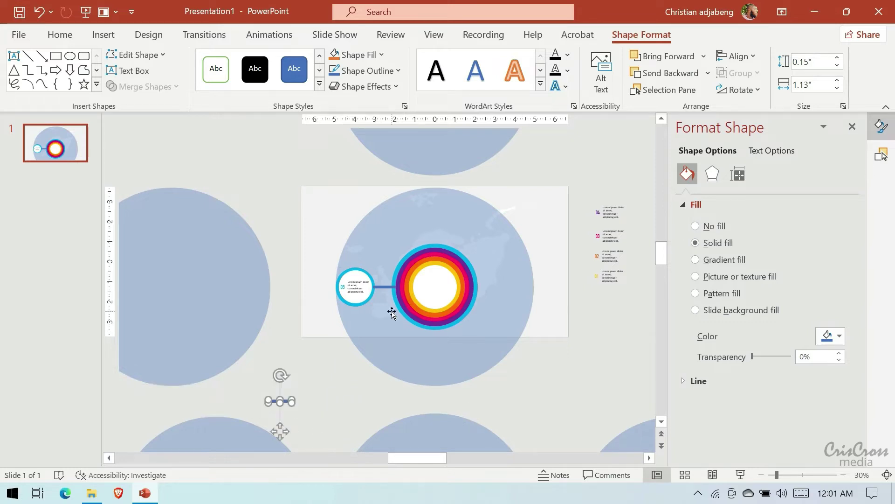
# Select the 1.13"-wide connector bar and zoom to 150% to check its fit.
pyautogui.click(385, 289)
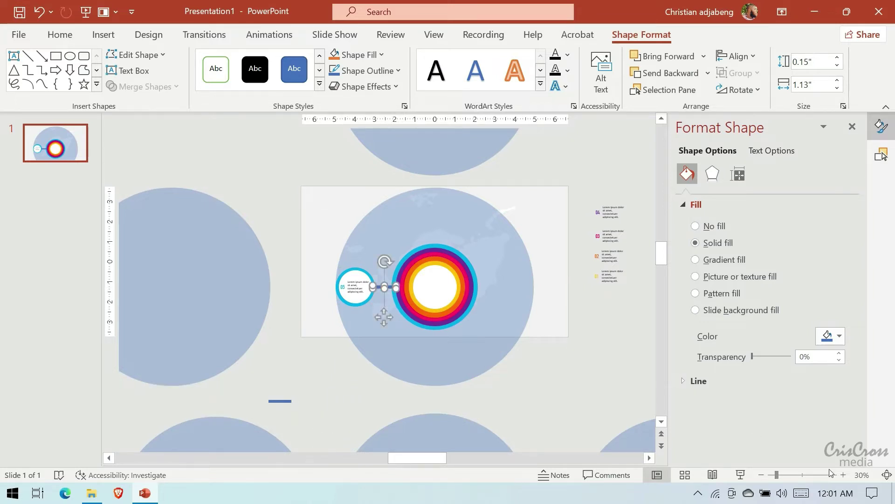
pyautogui.click(843, 474)
pyautogui.click(843, 474)
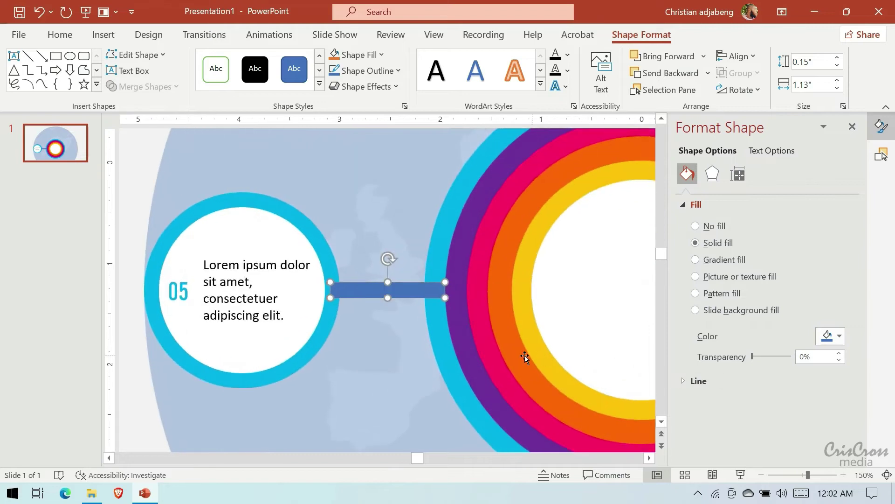
# Union the connector bar with the 05 label's cyan ring into one shape.
pyautogui.click(437, 336)
pyautogui.keyDown('shift'); pyautogui.click(391, 297); pyautogui.keyUp('shift')
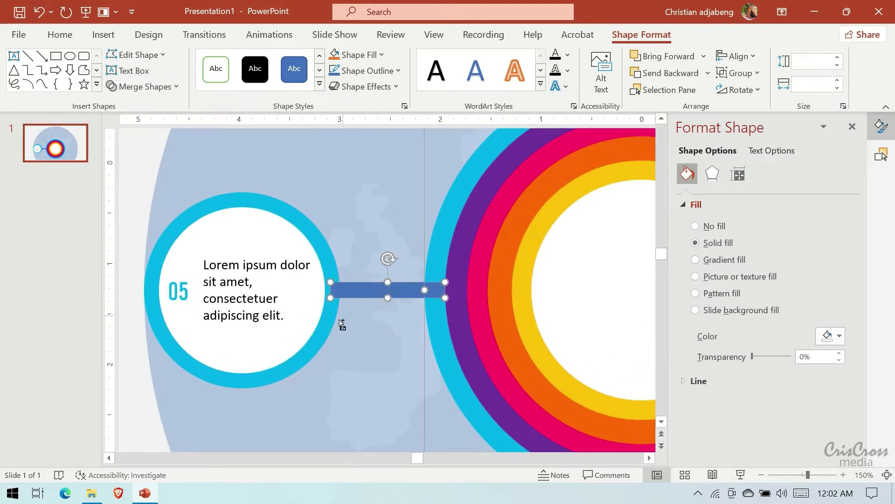
pyautogui.keyDown('shift'); pyautogui.click(332, 330); pyautogui.keyUp('shift')
pyautogui.click(173, 90)
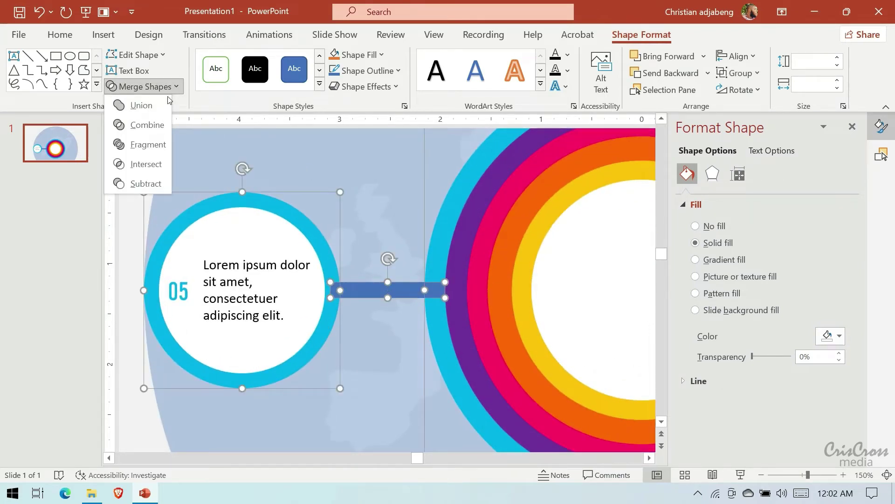
pyautogui.click(162, 101)
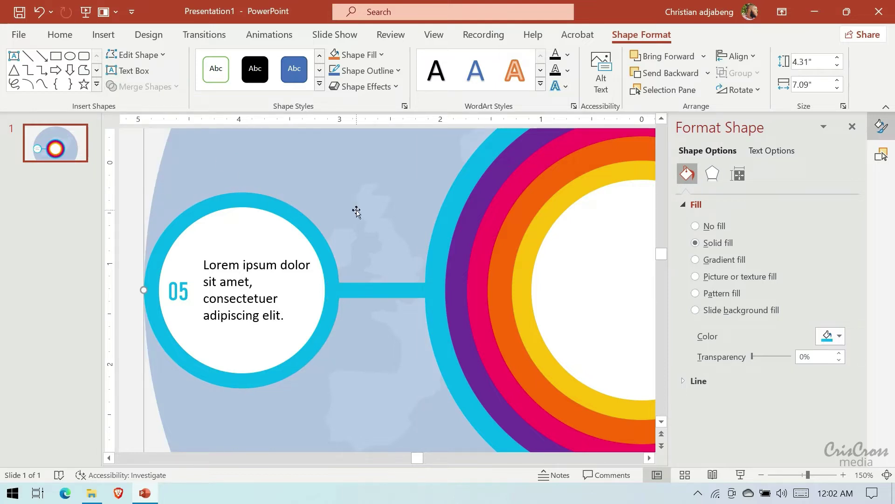
# Select the paragraph text box, inner white circle and 05 number, then fit the slide.
pyautogui.keyDown('shift'); pyautogui.click(313, 322); pyautogui.keyUp('shift')
pyautogui.keyDown('shift'); pyautogui.click(255, 356); pyautogui.keyUp('shift')
pyautogui.keyDown('shift'); pyautogui.click(182, 293); pyautogui.keyUp('shift')
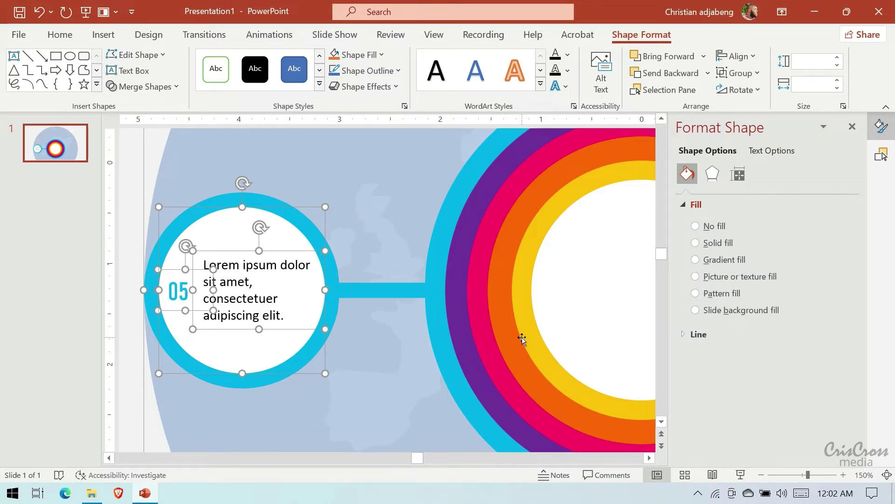
pyautogui.click(761, 475)
pyautogui.click(761, 475)
pyautogui.click(762, 474)
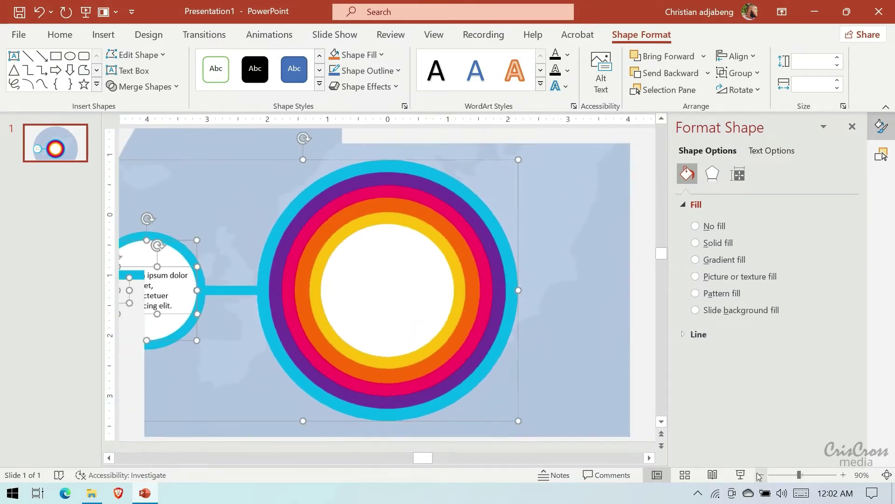
pyautogui.click(762, 474)
pyautogui.click(761, 474)
pyautogui.click(761, 475)
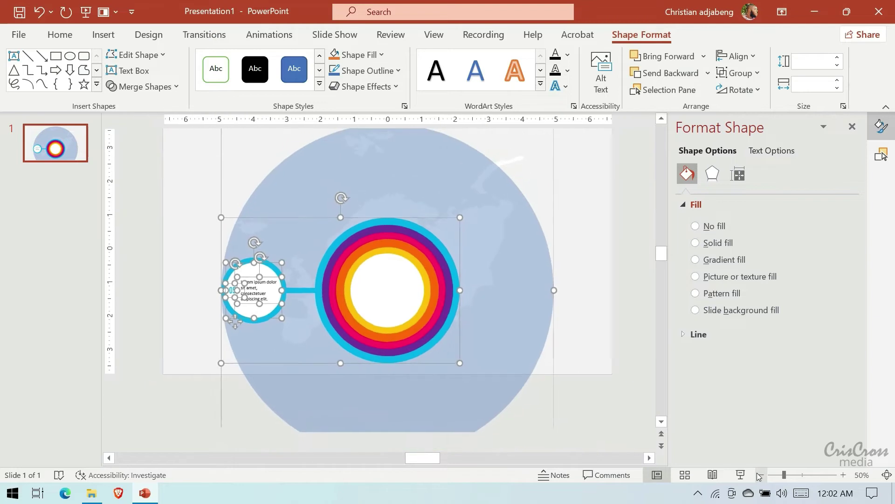
# Group the selected 05 label shapes together.
pyautogui.rightClick(321, 217)
pyautogui.click(462, 297)
pyautogui.click(476, 293)
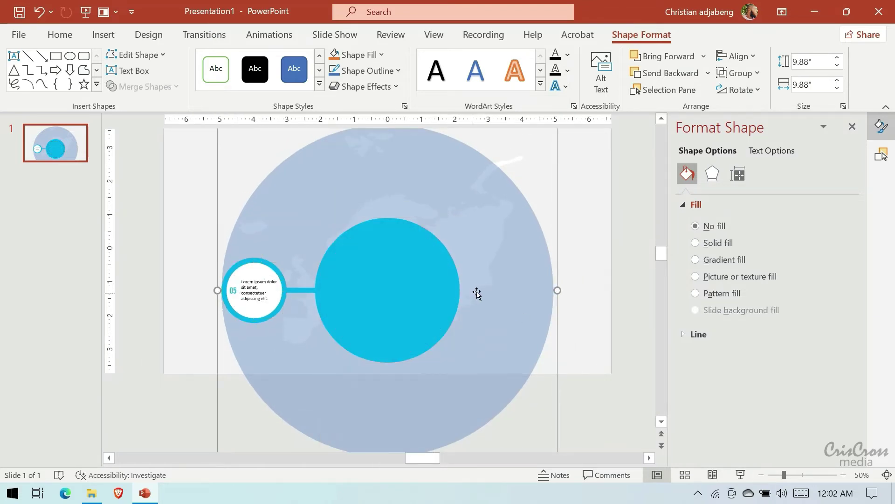
# Rename the group 'Group 5' and move it below Oval 7, behind the rainbow rings.
pyautogui.click(881, 154)
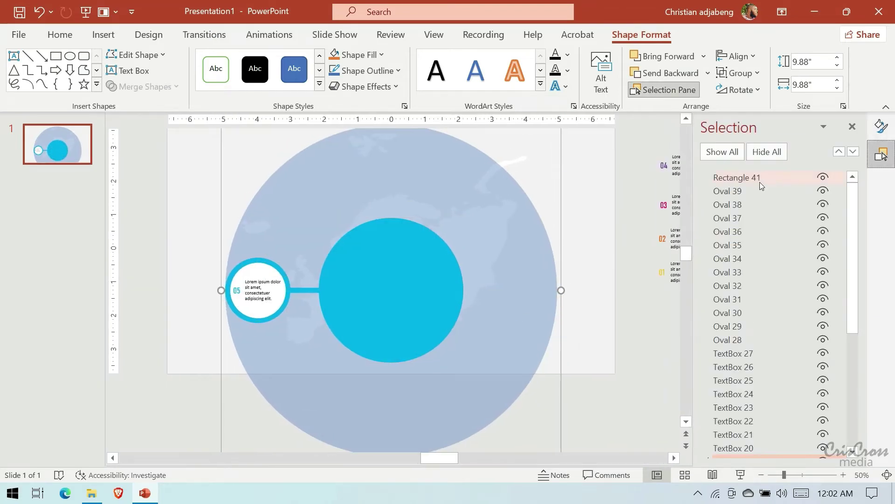
pyautogui.scroll(-5, 806, 198)
pyautogui.click(706, 250)
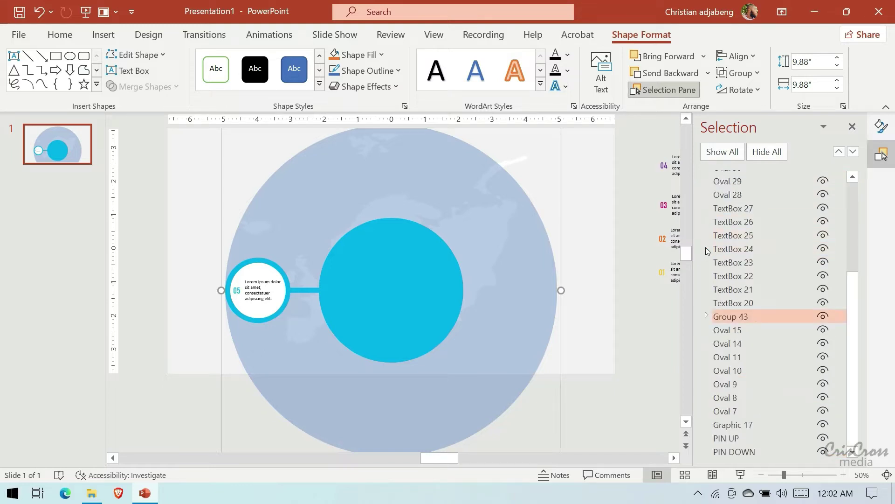
pyautogui.doubleClick(748, 316)
pyautogui.write('5')
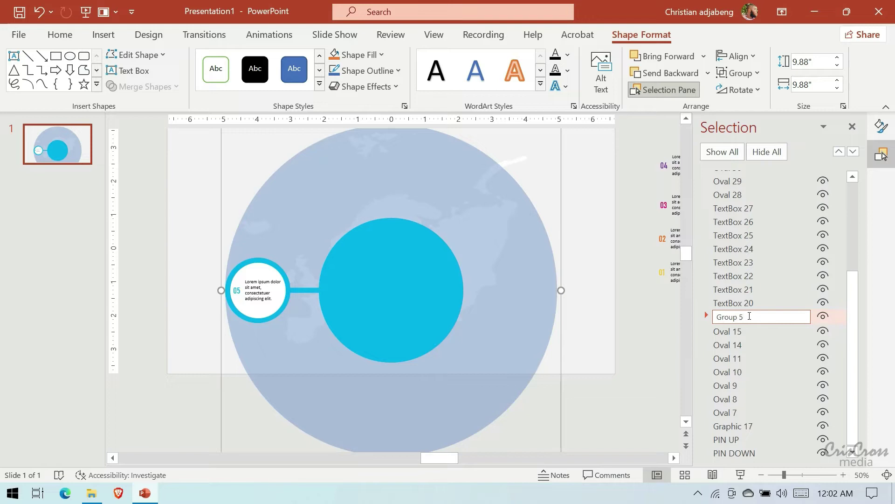
pyautogui.press('Return')
pyautogui.moveTo(718, 319); pyautogui.dragTo(719, 420)
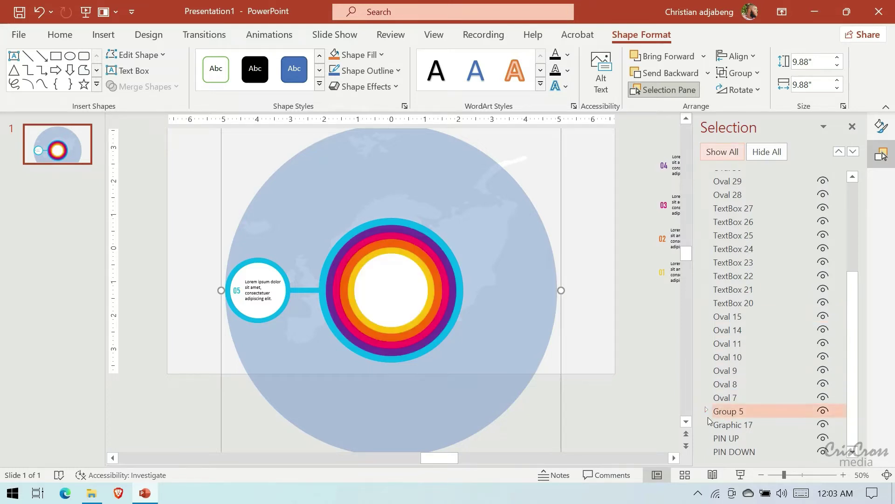
# Set the fill transparency of Oval 5, the large circle in Group 5, to 100%.
pyautogui.click(706, 411)
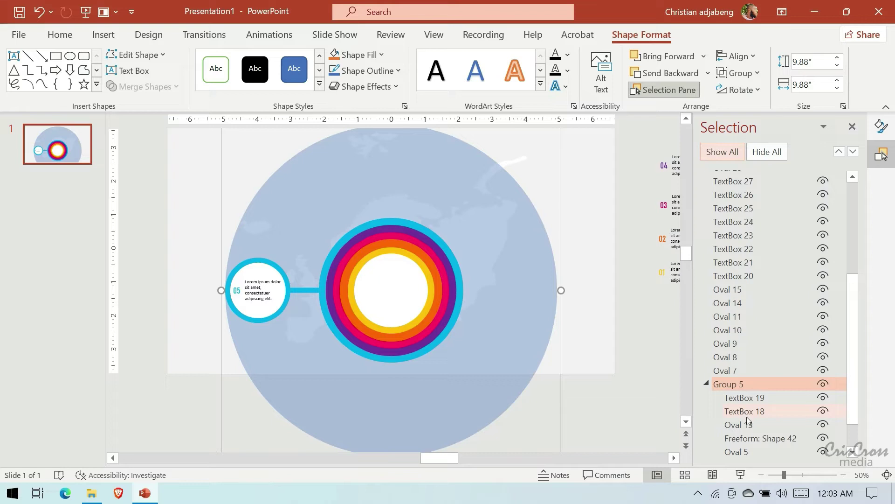
pyautogui.click(746, 450)
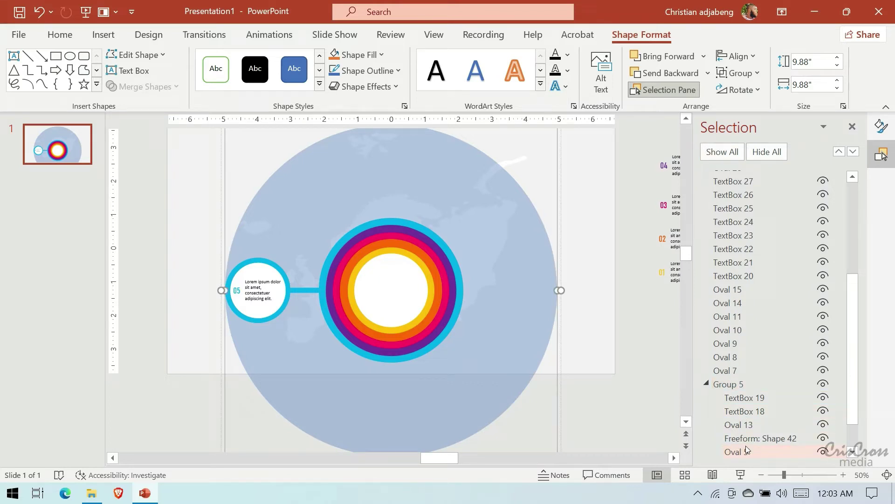
pyautogui.click(881, 126)
pyautogui.moveTo(785, 357); pyautogui.dragTo(792, 357)
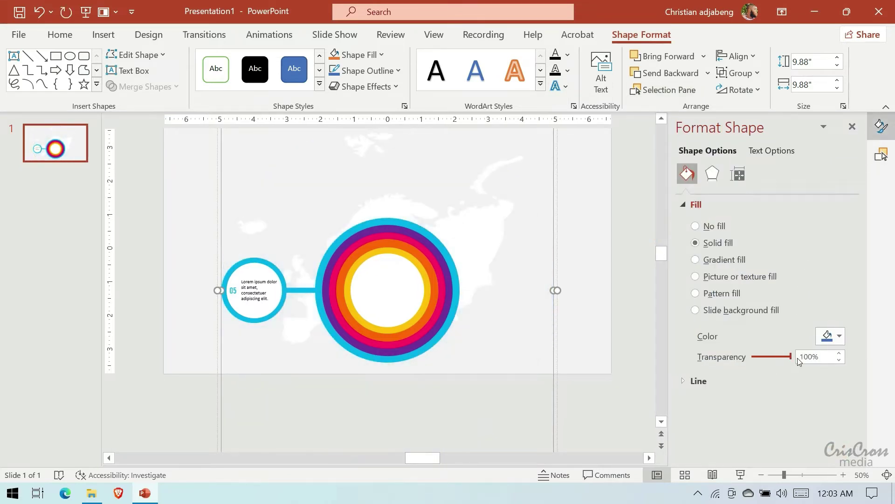
# Collapse Group 5 and hide it in the Selection Pane.
pyautogui.click(883, 157)
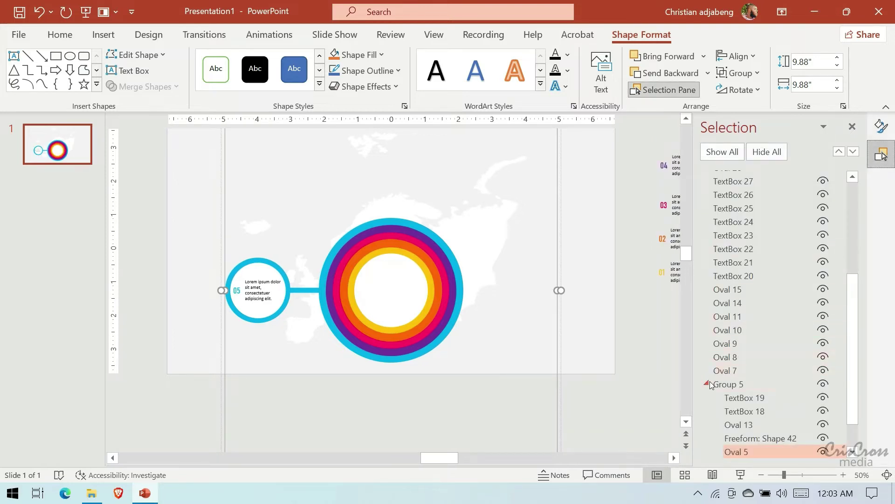
pyautogui.click(707, 383)
pyautogui.click(823, 411)
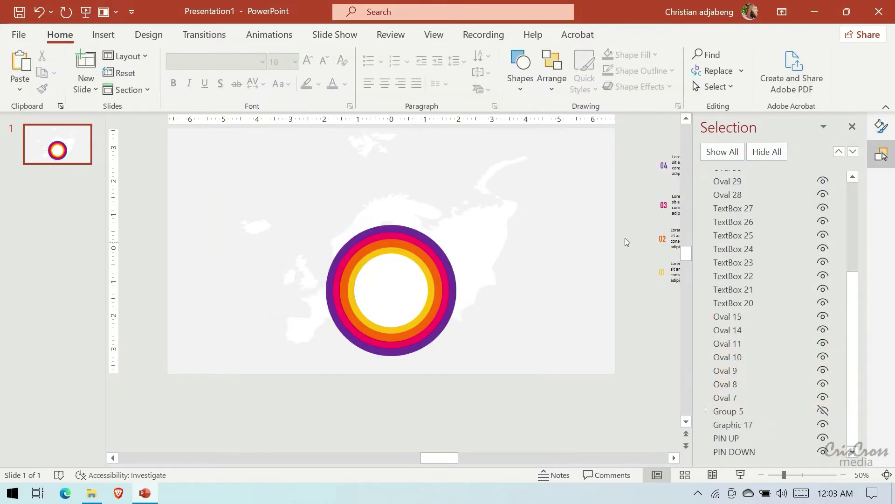
pyautogui.scroll(-10, 655, 326)
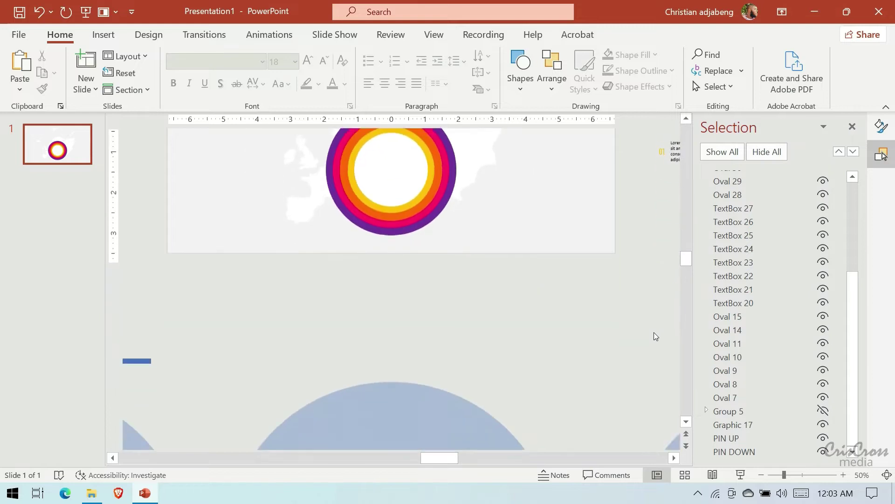
# Paste a copy of the blue bar and attach it to an off-slide cyan ring's right edge.
pyautogui.scroll(-1, 365, 237)
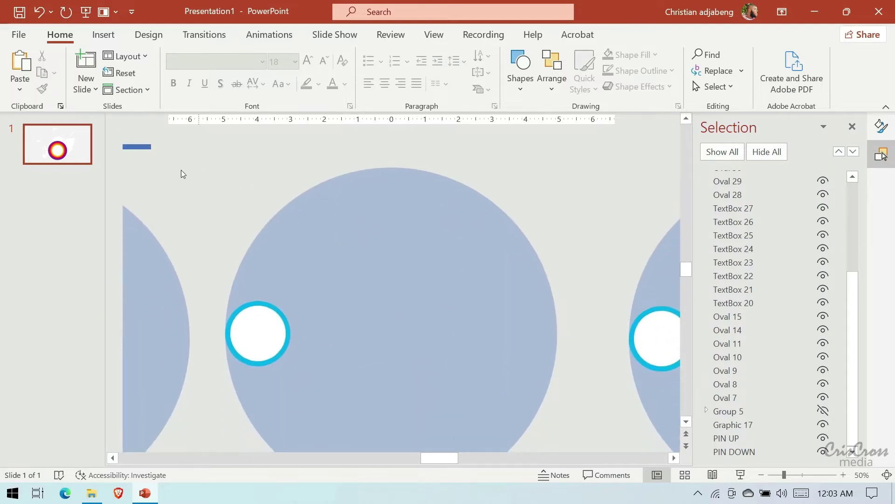
pyautogui.click(138, 146)
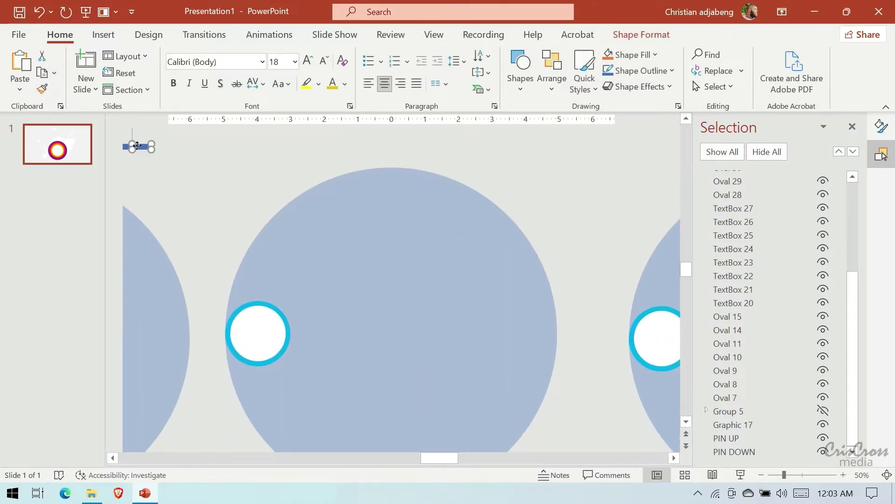
pyautogui.hotkey('ctrl', 'v')
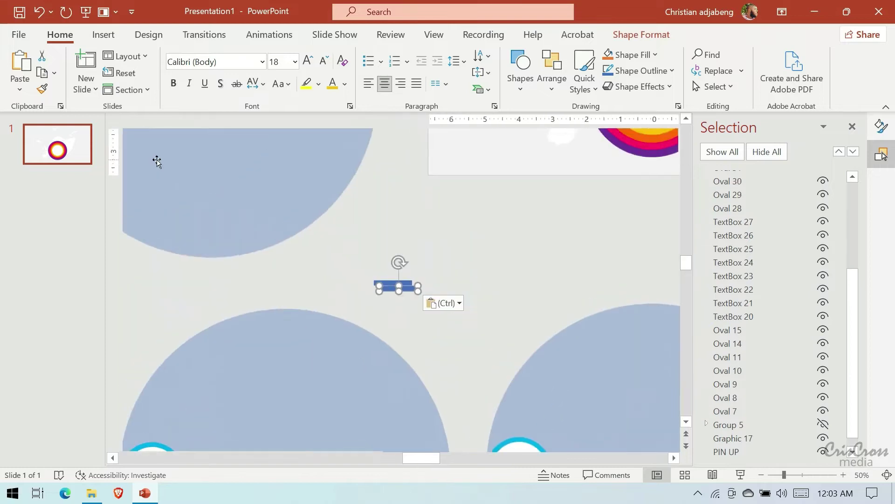
pyautogui.moveTo(401, 286); pyautogui.dragTo(628, 420)
pyautogui.scroll(-5, 629, 420)
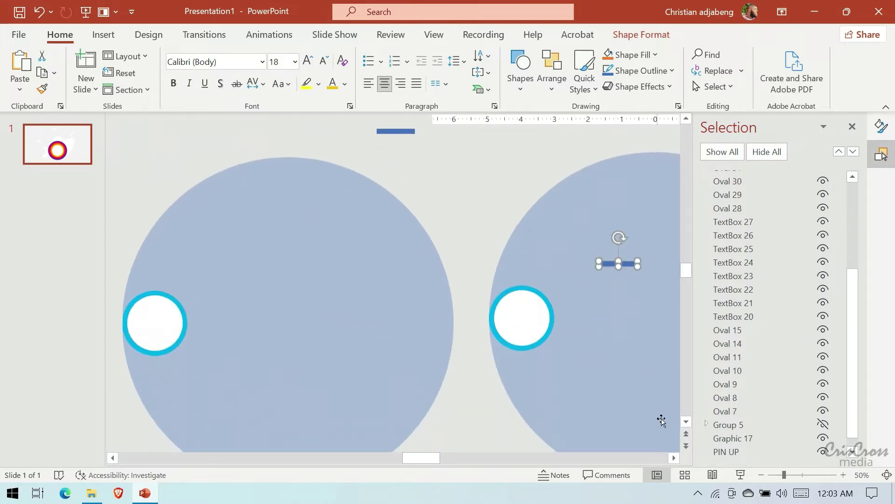
pyautogui.hscroll(5, 441, 267)
pyautogui.moveTo(440, 267); pyautogui.dragTo(384, 324)
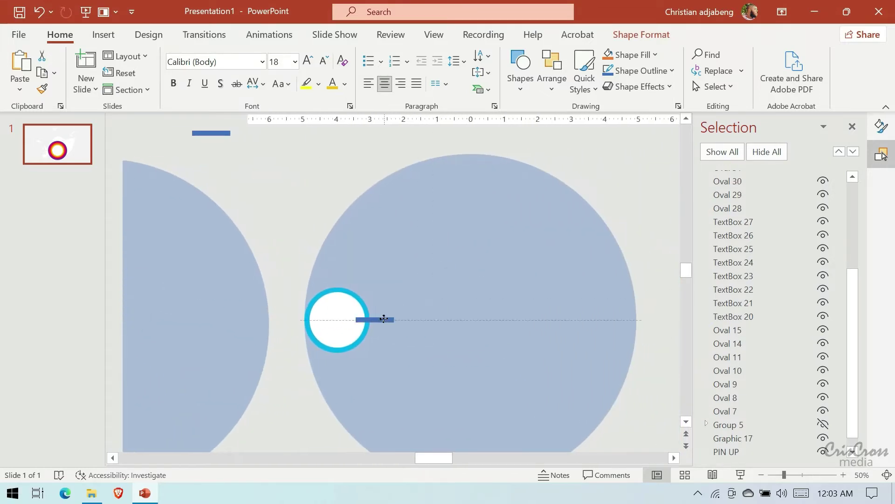
# Marquee-select the circle set and move it up onto the slide over the ring.
pyautogui.click(761, 474)
pyautogui.click(761, 475)
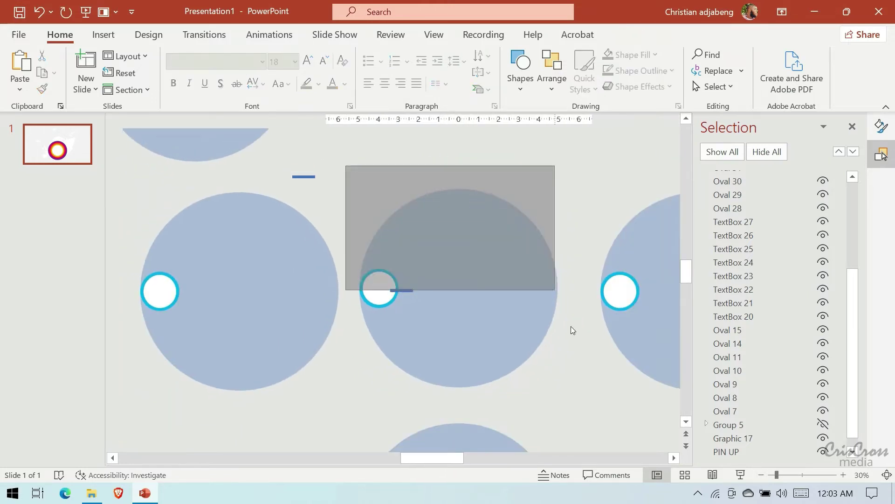
pyautogui.moveTo(347, 167); pyautogui.dragTo(587, 409)
pyautogui.scroll(3, 487, 382)
pyautogui.moveTo(487, 382)
pyautogui.mouseDown()
pyautogui.moveTo(479, 387)
pyautogui.moveTo(472, 338)
pyautogui.mouseUp()
# Nudge the new label circle set slightly left on the slide.
pyautogui.click(843, 474)
pyautogui.click(843, 475)
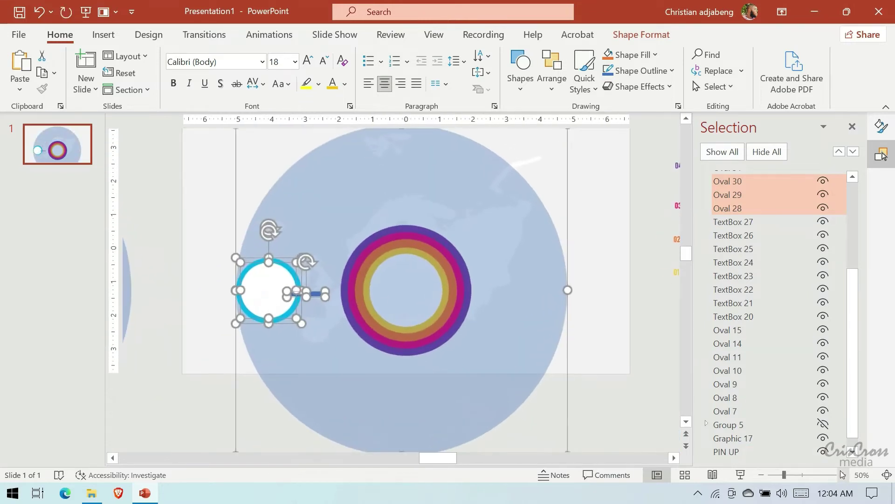
pyautogui.click(762, 475)
pyautogui.moveTo(463, 363); pyautogui.dragTo(442, 362)
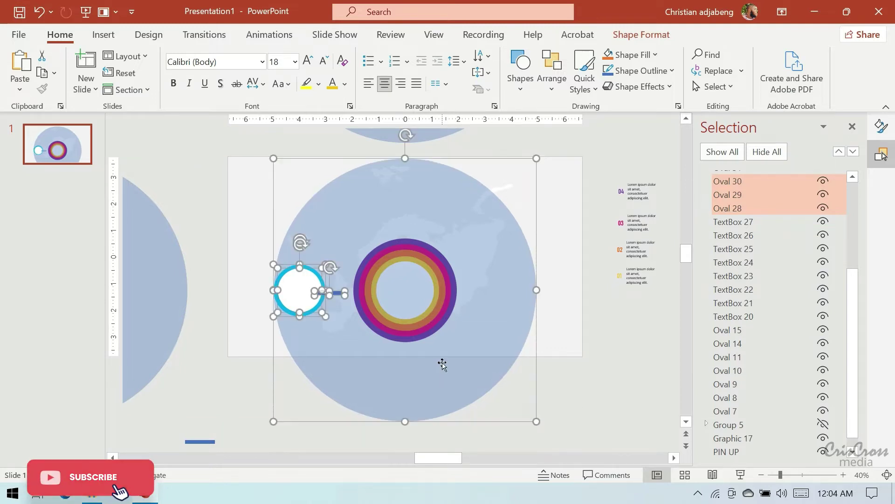
# Send the bar and circles behind the rainbow rings in the Selection Pane.
pyautogui.scroll(4, 774, 267)
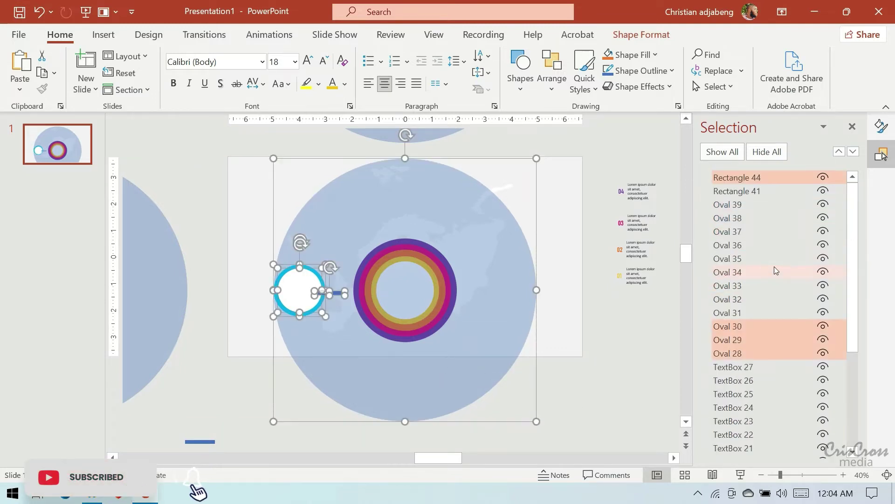
pyautogui.scroll(-3, 775, 266)
pyautogui.scroll(-1, 723, 201)
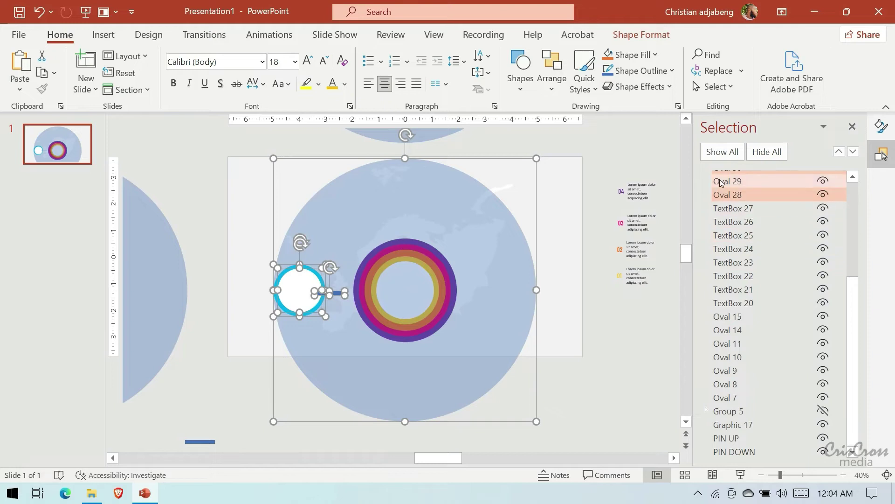
pyautogui.moveTo(721, 198); pyautogui.dragTo(724, 402)
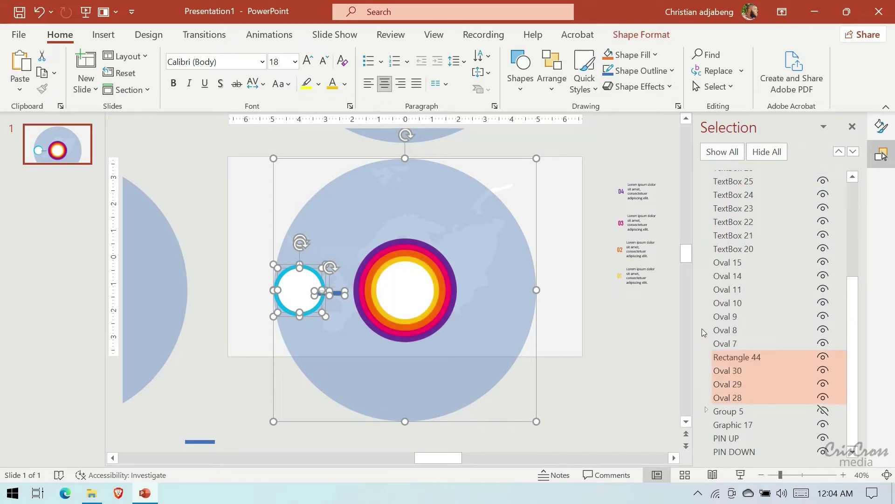
pyautogui.scroll(4, 703, 331)
pyautogui.scroll(-4, 705, 332)
# Select the new connector bar and zoom in to 80% on it.
pyautogui.click(600, 315)
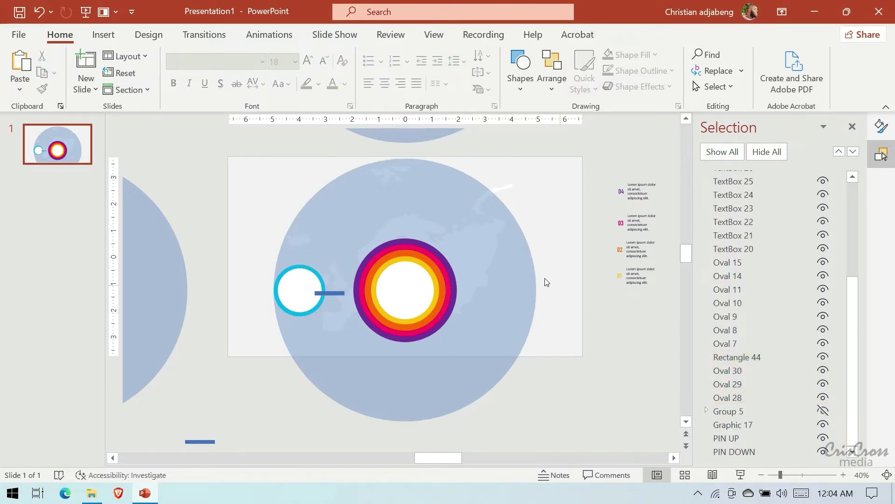
pyautogui.click(339, 295)
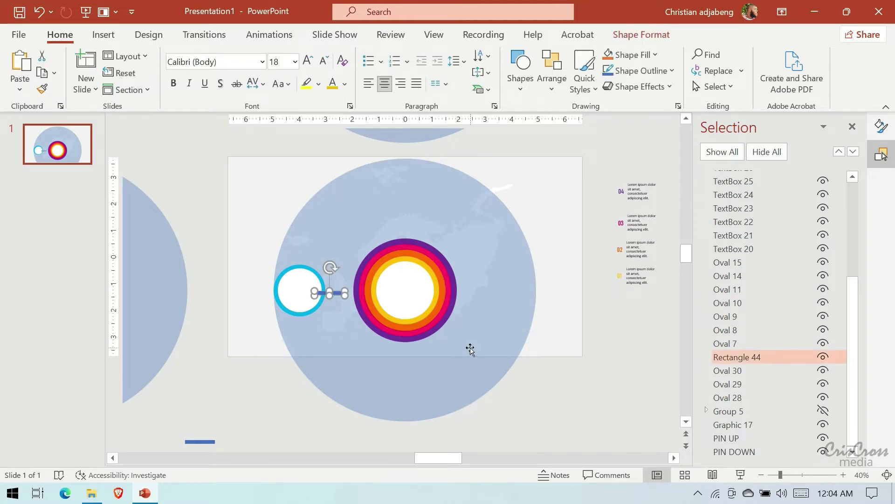
pyautogui.click(844, 475)
pyautogui.click(844, 475)
# Move the blue bar so it spans the gap between the cyan circle and the ring.
pyautogui.click(845, 475)
pyautogui.click(844, 475)
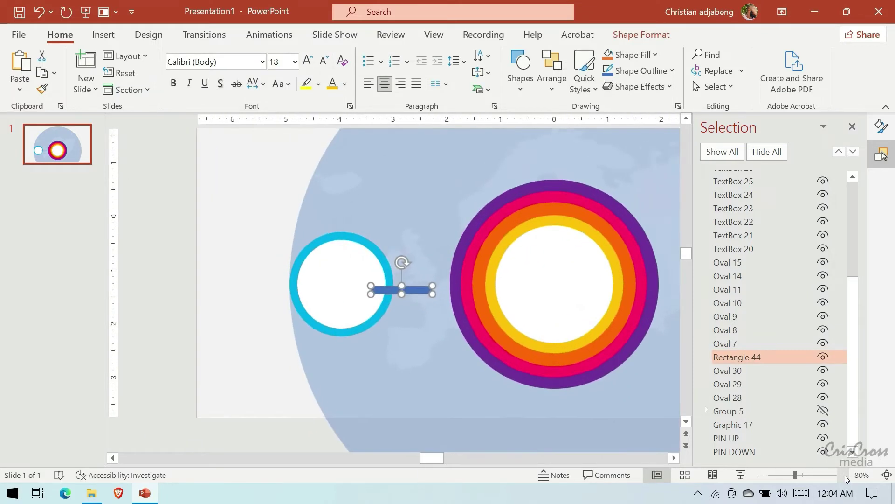
pyautogui.click(844, 475)
pyautogui.click(844, 475)
pyautogui.click(844, 475)
pyautogui.click(844, 475)
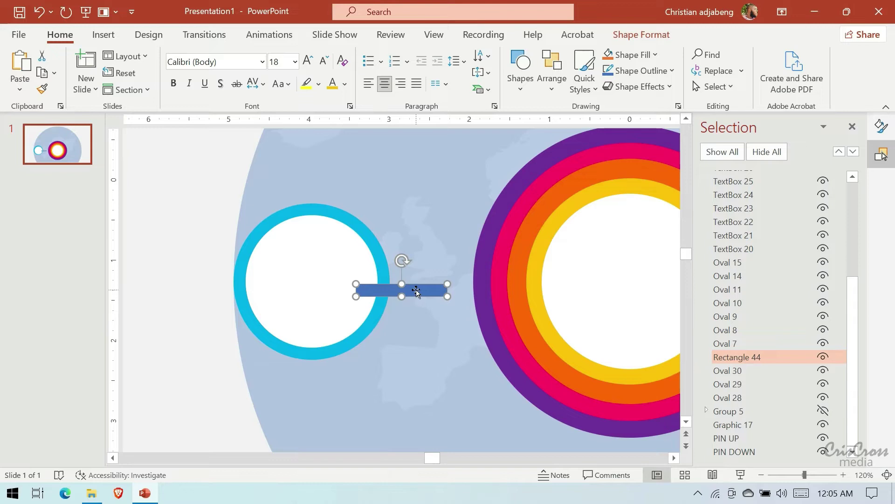
pyautogui.moveTo(417, 291); pyautogui.dragTo(445, 284)
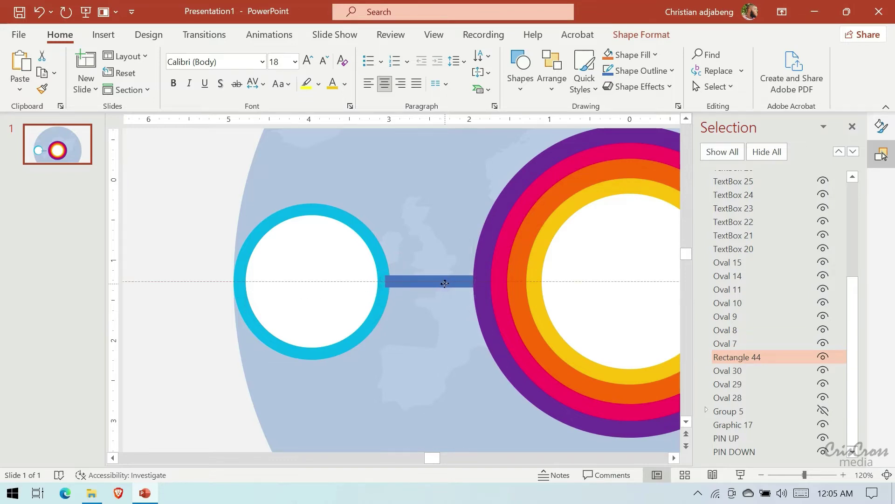
pyautogui.moveTo(445, 284); pyautogui.dragTo(445, 284)
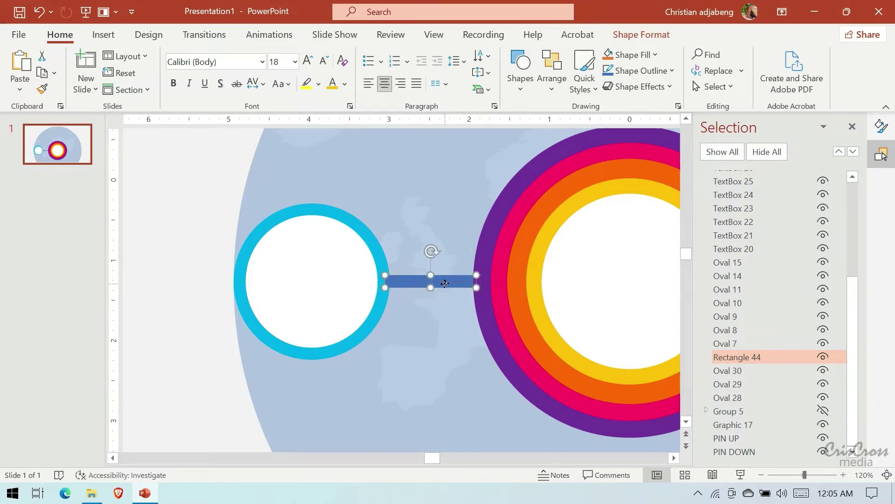
# Briefly reveal and re-hide the blue outer ring, then select the bar and cyan circle.
pyautogui.click(482, 259)
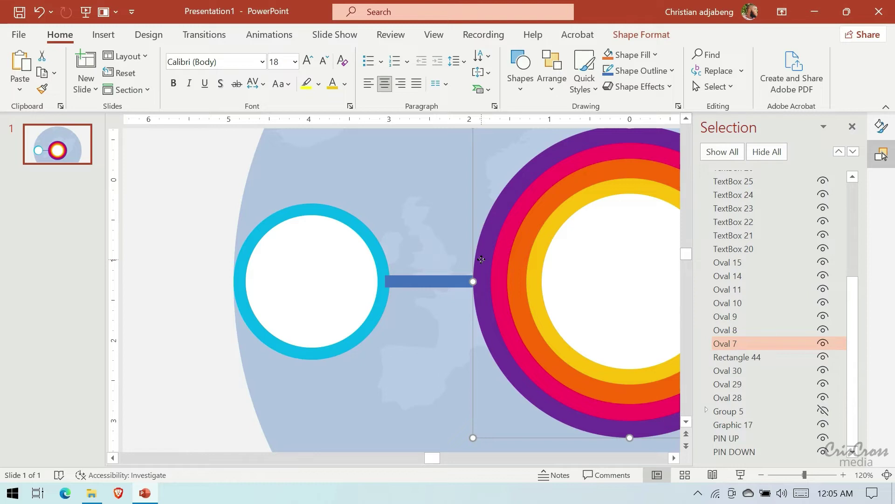
pyautogui.click(822, 411)
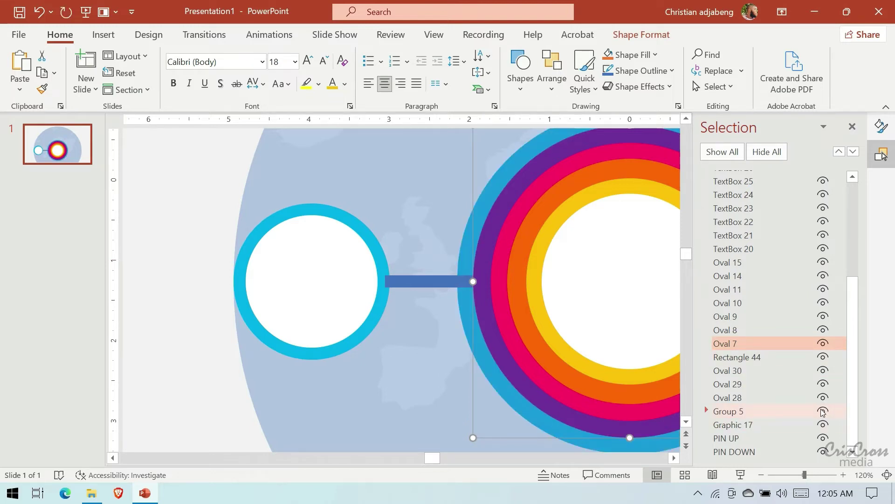
pyautogui.click(822, 411)
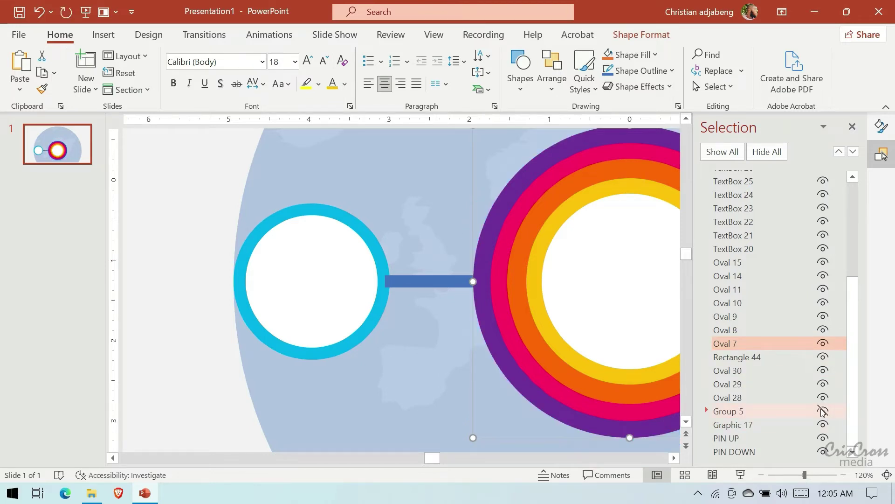
pyautogui.click(424, 281)
pyautogui.keyDown('shift'); pyautogui.click(382, 303); pyautogui.keyUp('shift')
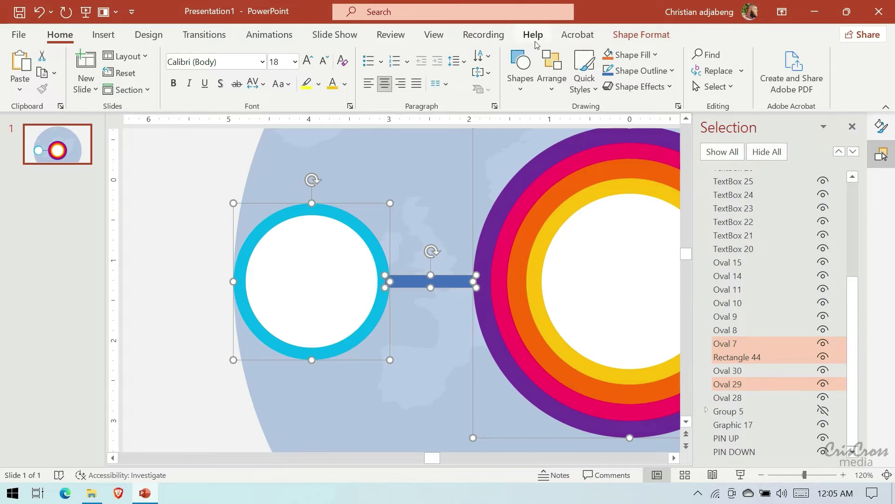
# Union the bar and cyan circle, then layer Freeform: Shape 45 below Oval 30.
pyautogui.click(641, 35)
pyautogui.click(174, 87)
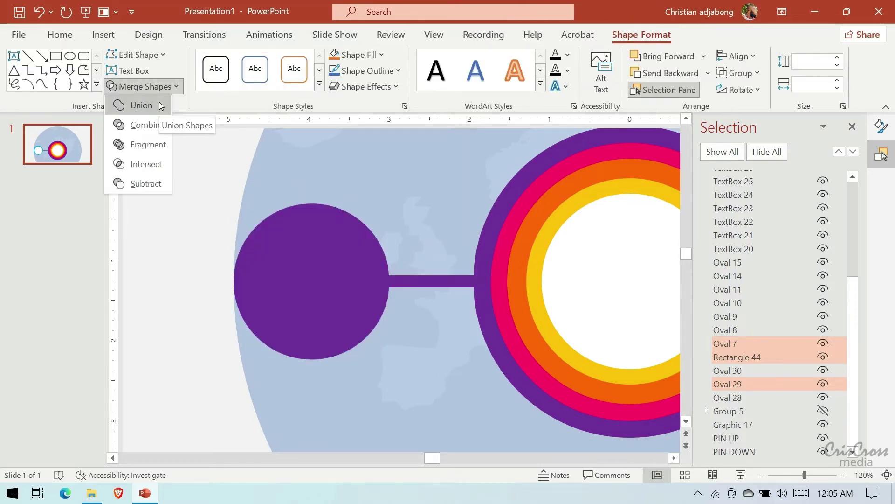
pyautogui.click(160, 105)
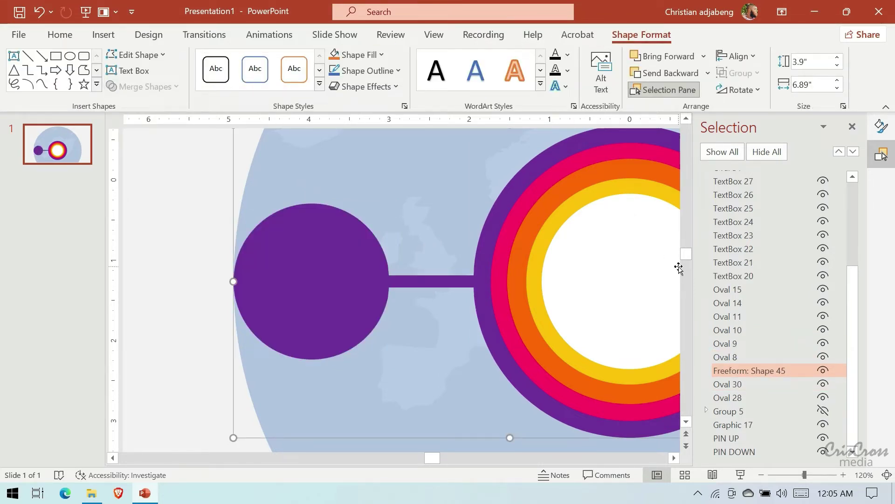
pyautogui.moveTo(746, 371); pyautogui.dragTo(733, 389)
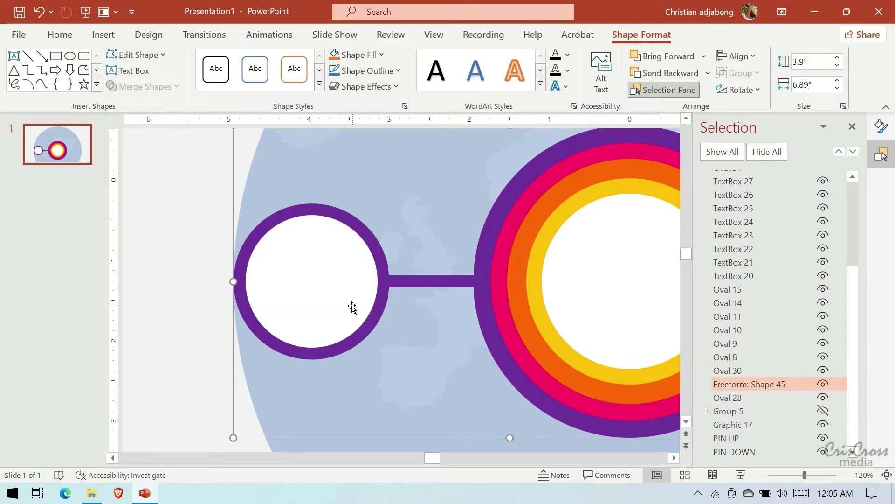
# Zoom out to view the whole graphic and the label text boxes, briefly toggling the blue outer ring.
pyautogui.click(764, 474)
pyautogui.click(764, 474)
pyautogui.click(765, 474)
pyautogui.click(765, 473)
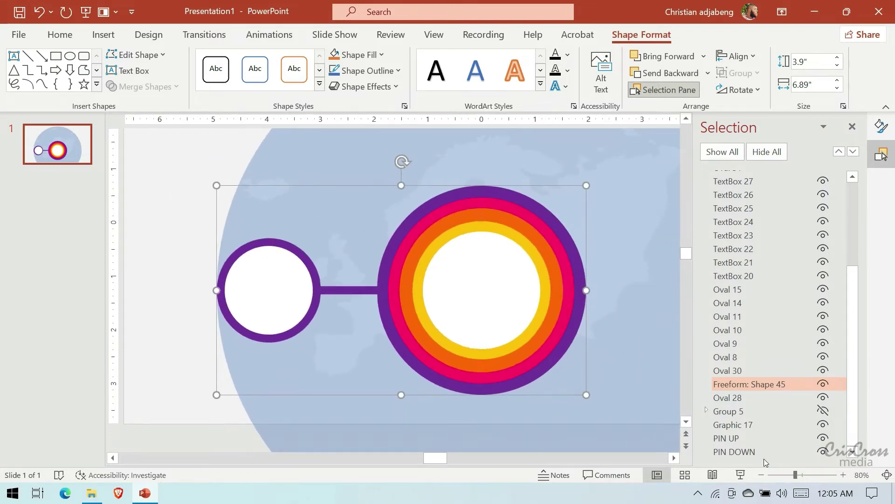
pyautogui.click(823, 411)
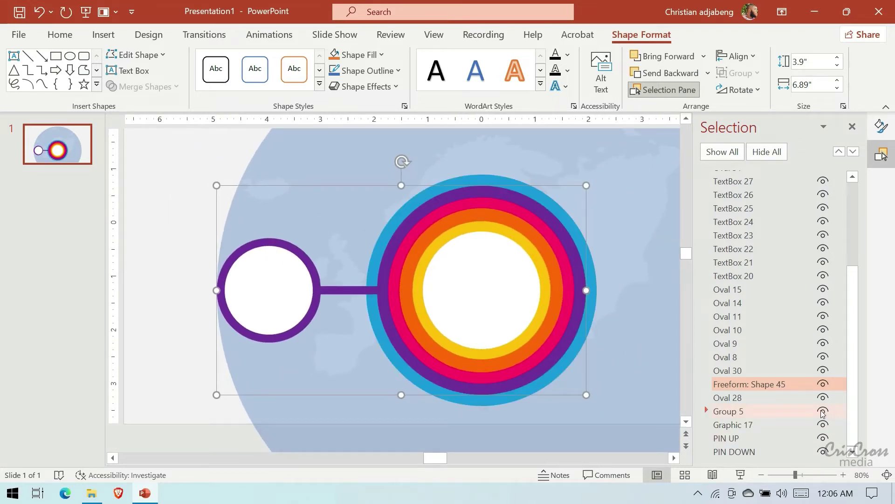
pyautogui.click(823, 411)
pyautogui.click(761, 474)
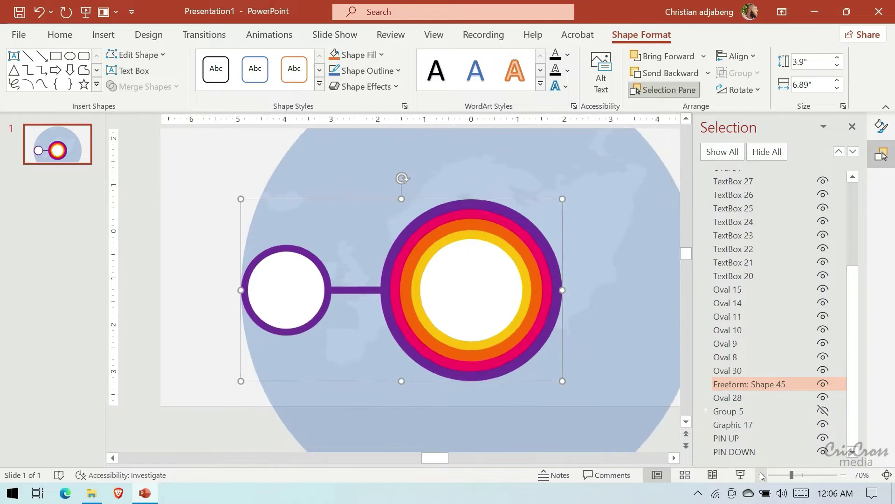
pyautogui.click(761, 474)
pyautogui.click(762, 474)
pyautogui.hscroll(3, 401, 289)
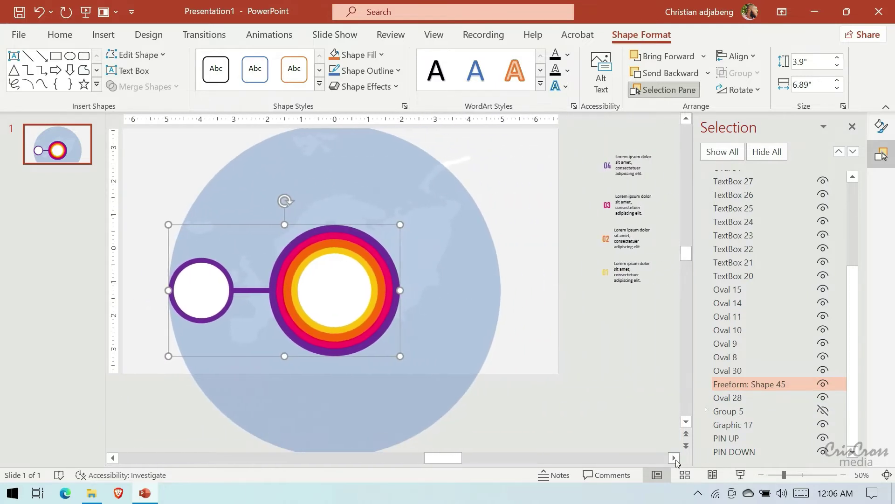
# Move the 04 label's two text boxes into the left white circle, centred.
pyautogui.click(631, 172)
pyautogui.click(628, 177)
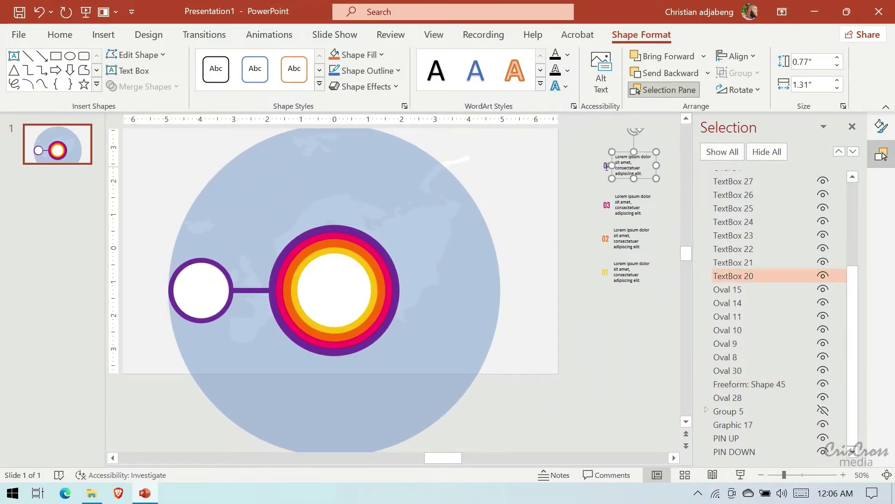
pyautogui.keyDown('shift'); pyautogui.click(606, 167); pyautogui.keyUp('shift')
pyautogui.moveTo(607, 166); pyautogui.dragTo(182, 323)
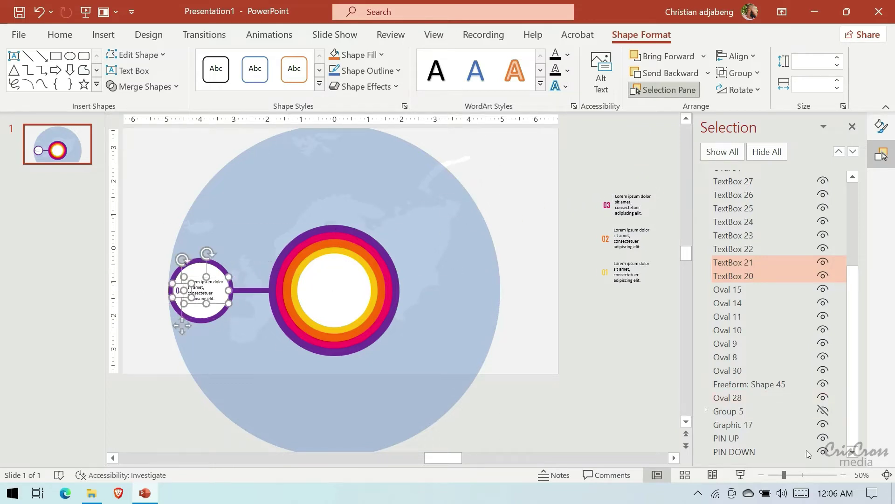
pyautogui.keyDown('ctrl'); pyautogui.scroll(4, 374, 330); pyautogui.keyUp('ctrl')
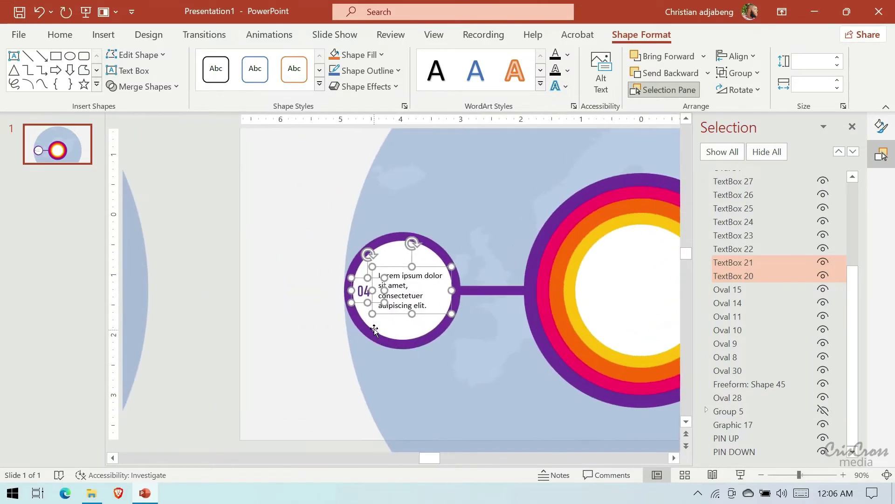
pyautogui.moveTo(389, 315); pyautogui.dragTo(390, 315)
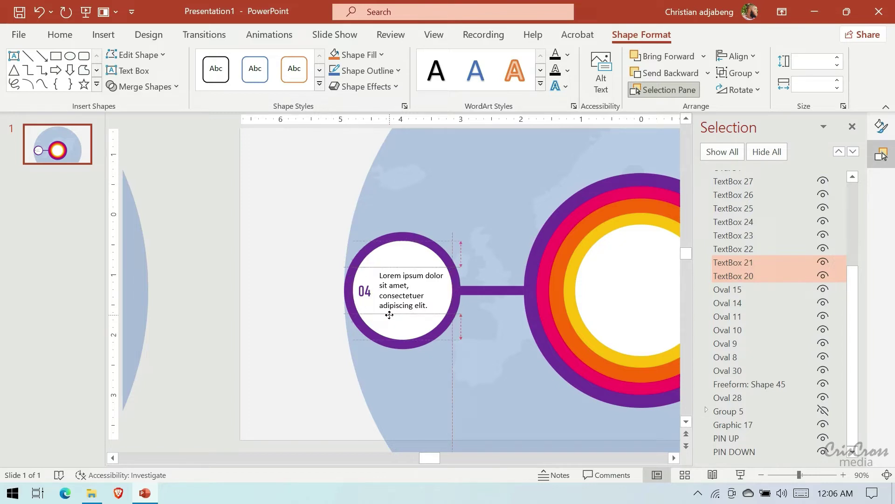
pyautogui.click(761, 475)
pyautogui.click(762, 475)
pyautogui.click(761, 475)
# Group the label with the white disc, merged purple shape and large disc as Group 46.
pyautogui.keyDown('shift'); pyautogui.click(402, 320); pyautogui.keyUp('shift')
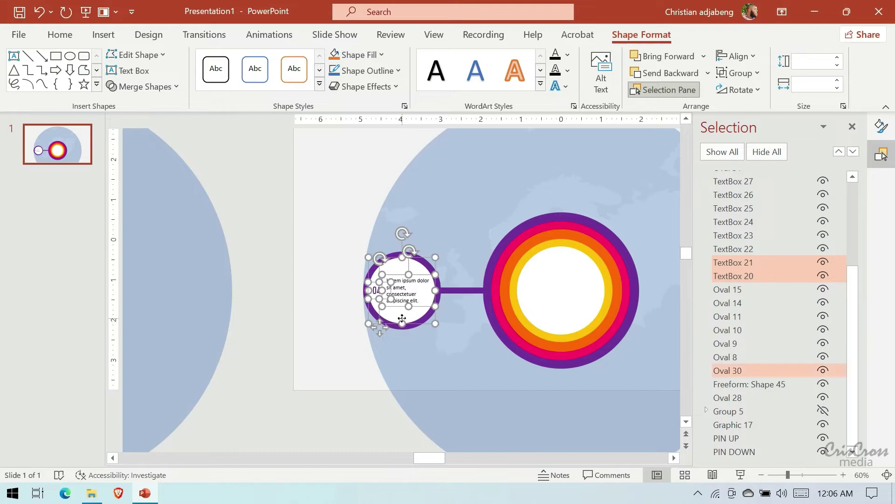
pyautogui.keyDown('shift'); pyautogui.click(490, 301); pyautogui.keyUp('shift')
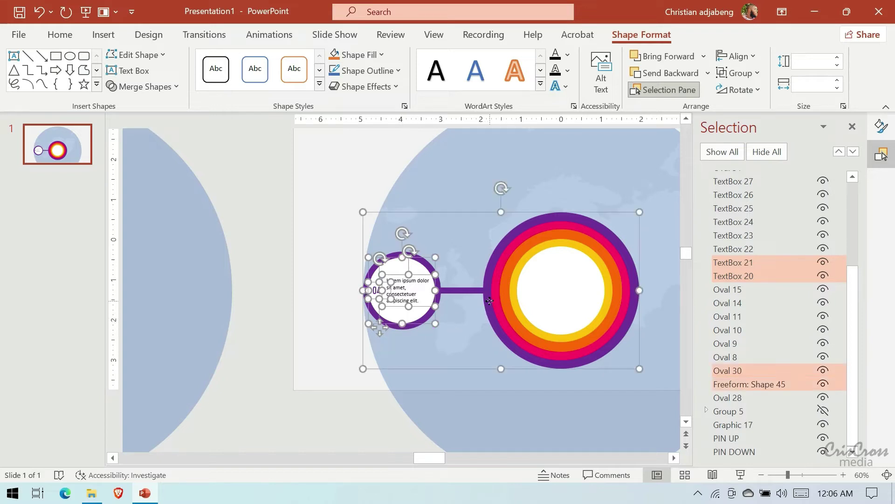
pyautogui.keyDown('shift'); pyautogui.click(450, 178); pyautogui.keyUp('shift')
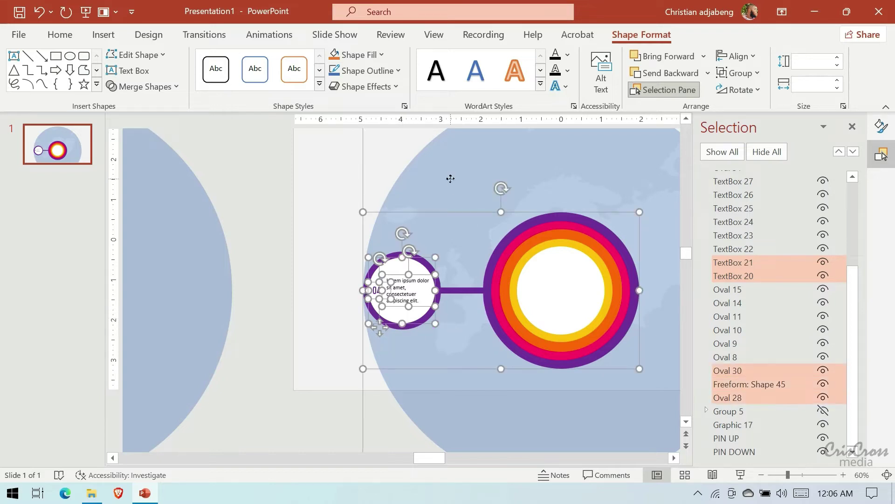
pyautogui.rightClick(457, 213)
pyautogui.click(601, 300)
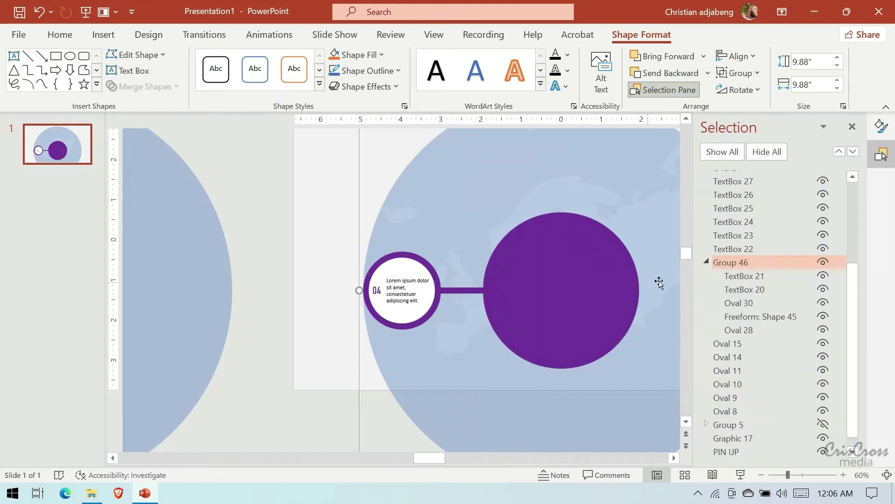
pyautogui.click(705, 264)
pyautogui.doubleClick(760, 315)
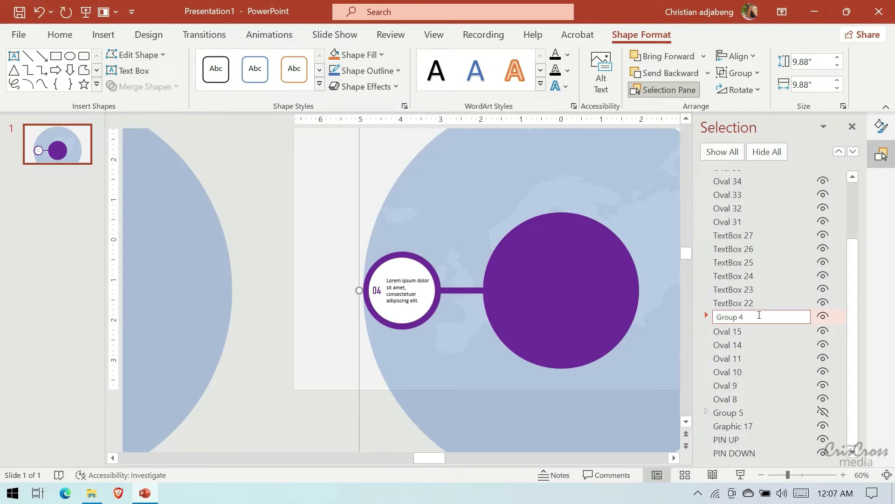
# Name the purple 04 heading group Group 4, move it lower in the stack and hide it.
pyautogui.press('Return')
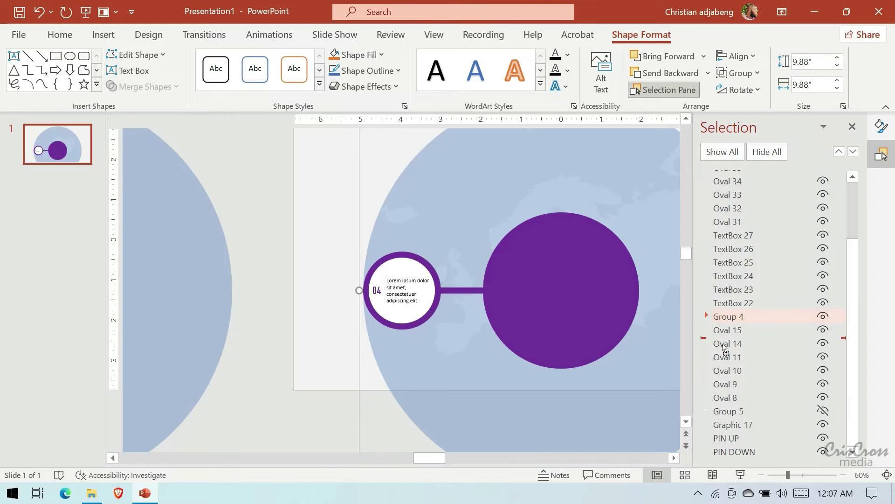
pyautogui.moveTo(731, 320); pyautogui.dragTo(725, 404)
pyautogui.click(823, 399)
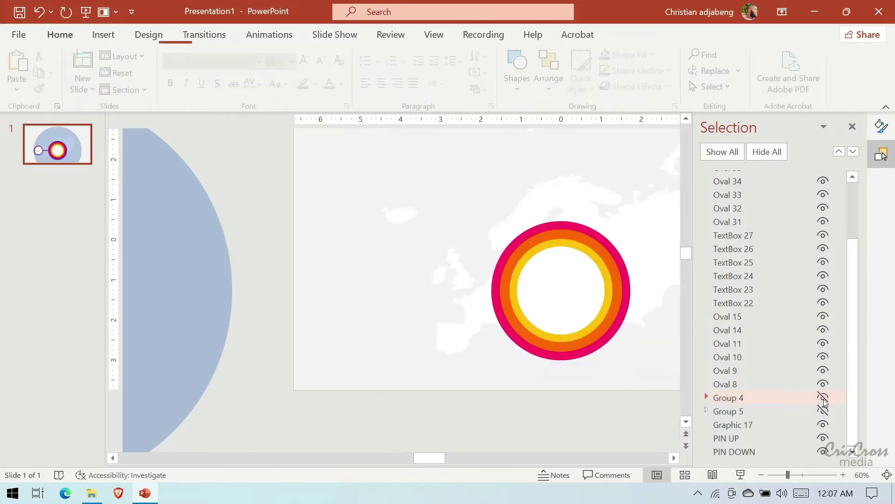
pyautogui.click(763, 475)
# Select the big blue circle and small cyan ring off-slide and move them up and left.
pyautogui.click(763, 475)
pyautogui.click(763, 475)
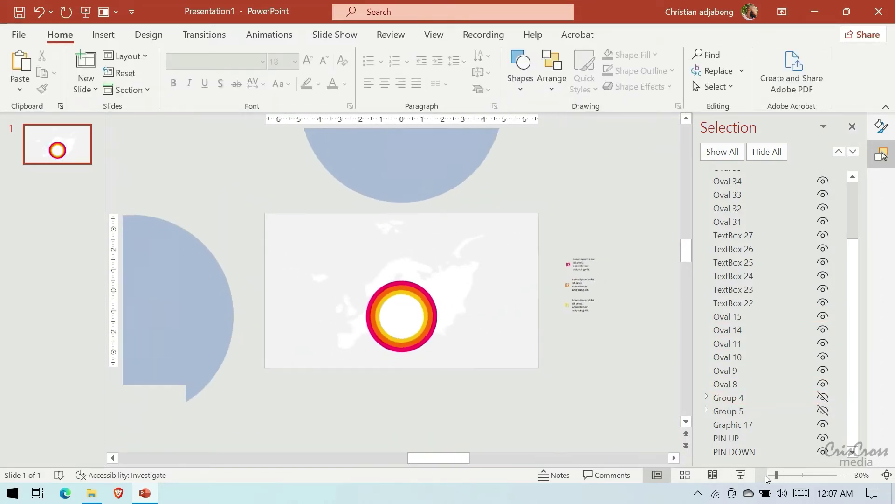
pyautogui.scroll(-2, 464, 310)
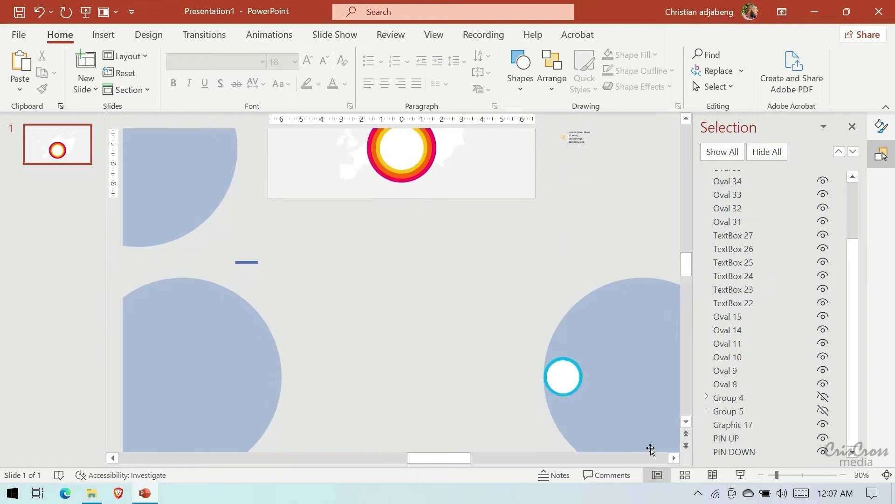
pyautogui.click(674, 457)
pyautogui.scroll(-3, 659, 422)
pyautogui.moveTo(392, 156); pyautogui.dragTo(671, 410)
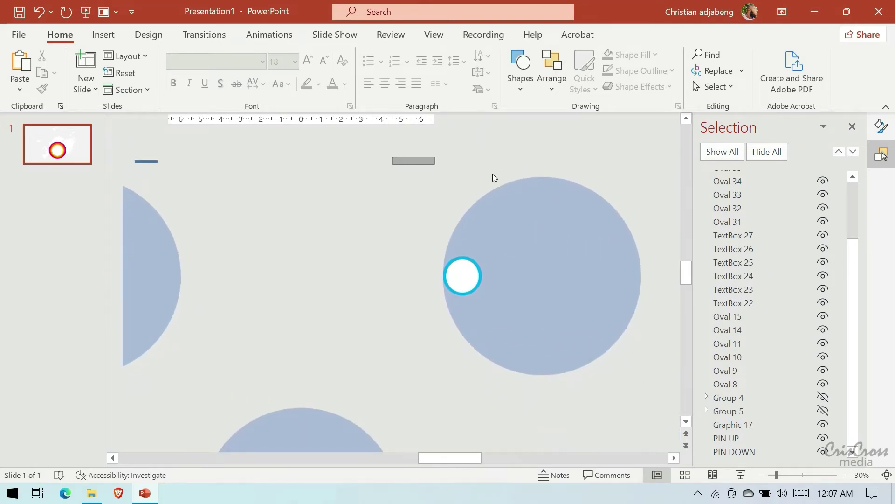
pyautogui.moveTo(548, 317); pyautogui.dragTo(313, 278)
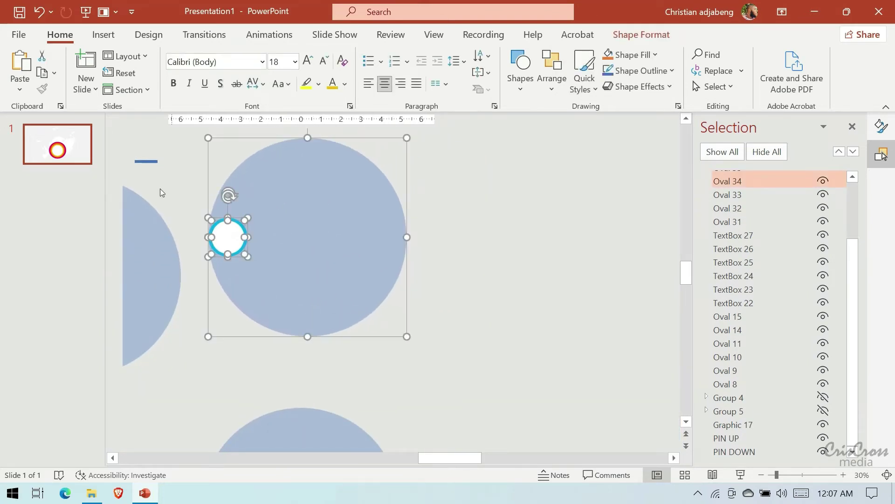
# Copy the short blue bar and paste two copies beside the small ring.
pyautogui.click(151, 162)
pyautogui.hotkey('ctrl', 'c')
pyautogui.hotkey('ctrl', 'v')
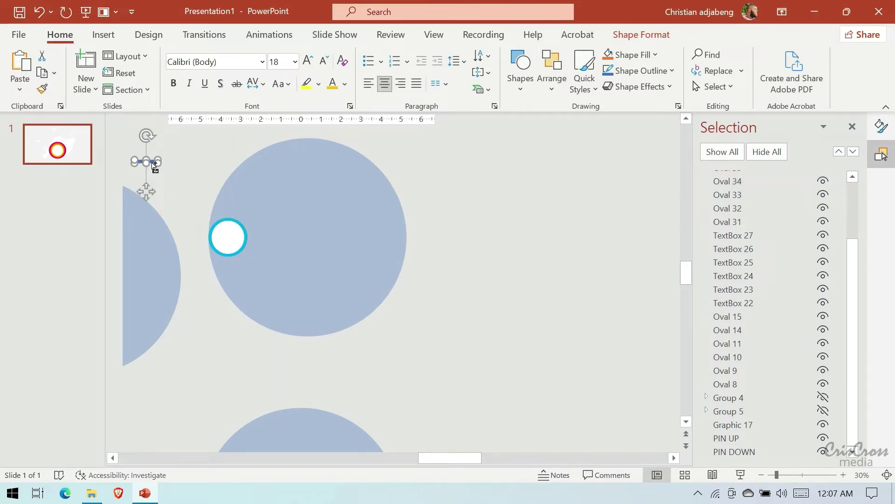
pyautogui.moveTo(150, 196)
pyautogui.mouseDown()
pyautogui.moveTo(282, 409)
pyautogui.moveTo(290, 445)
pyautogui.mouseUp()
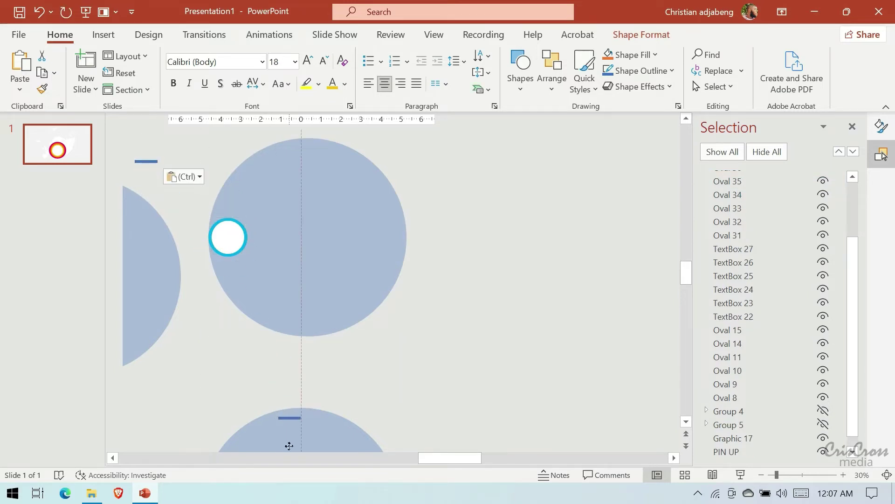
pyautogui.click(151, 163)
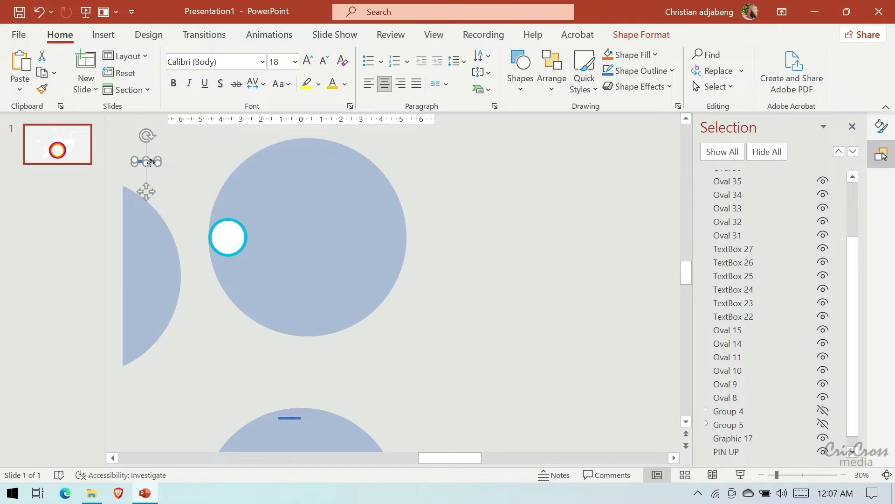
pyautogui.hotkey('ctrl', 'v')
pyautogui.moveTo(149, 193); pyautogui.dragTo(261, 265)
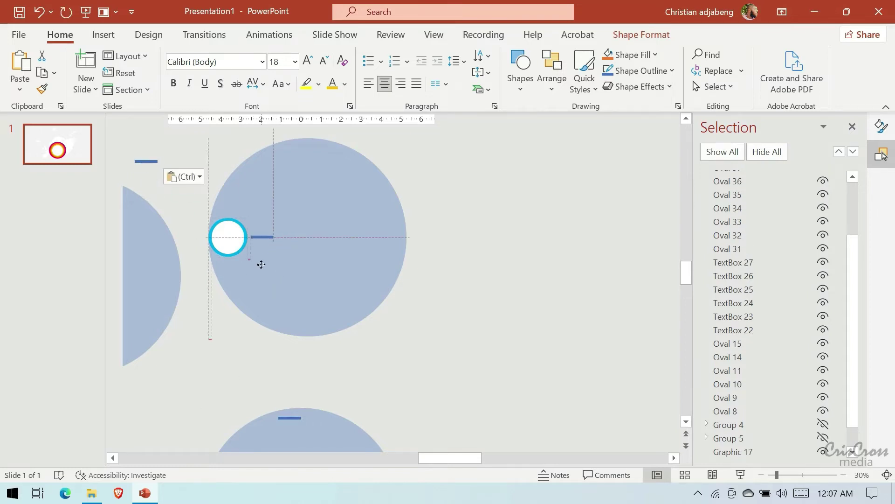
# Select the big circle, small ring and bar together and drag them up onto the slide.
pyautogui.scroll(2, 433, 248)
pyautogui.moveTo(202, 213); pyautogui.dragTo(429, 427)
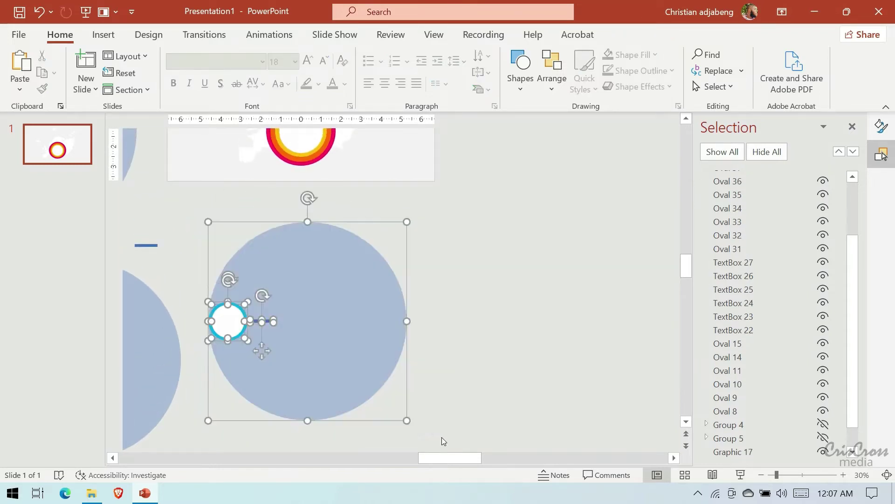
pyautogui.moveTo(356, 362); pyautogui.dragTo(357, 237)
pyautogui.scroll(3, 357, 237)
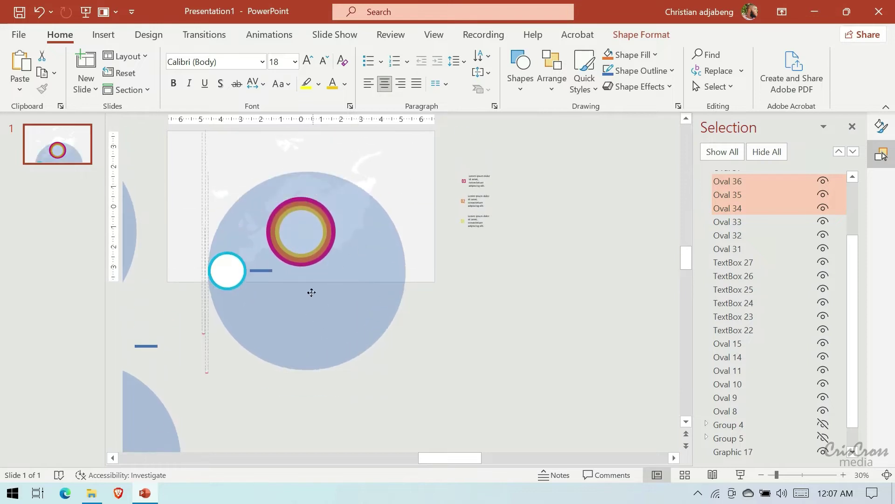
pyautogui.moveTo(311, 327); pyautogui.dragTo(309, 264)
# Move Ovals 34–36 and Rectangle 48 below Oval 8 so they sit behind the coloured rings.
pyautogui.click(844, 475)
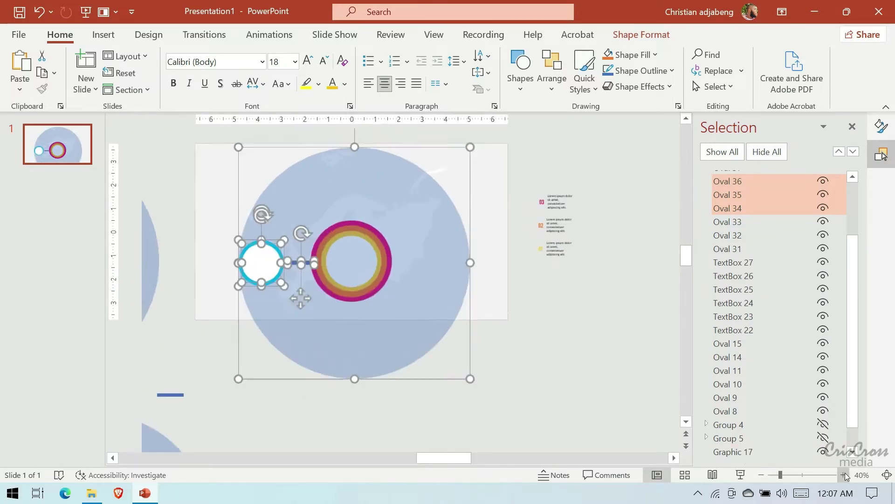
pyautogui.moveTo(458, 335); pyautogui.dragTo(455, 333)
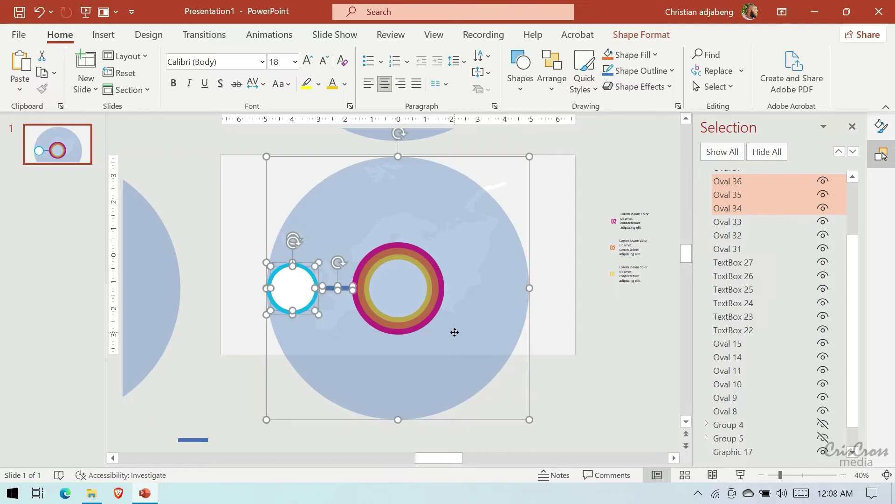
pyautogui.click(845, 475)
pyautogui.click(761, 475)
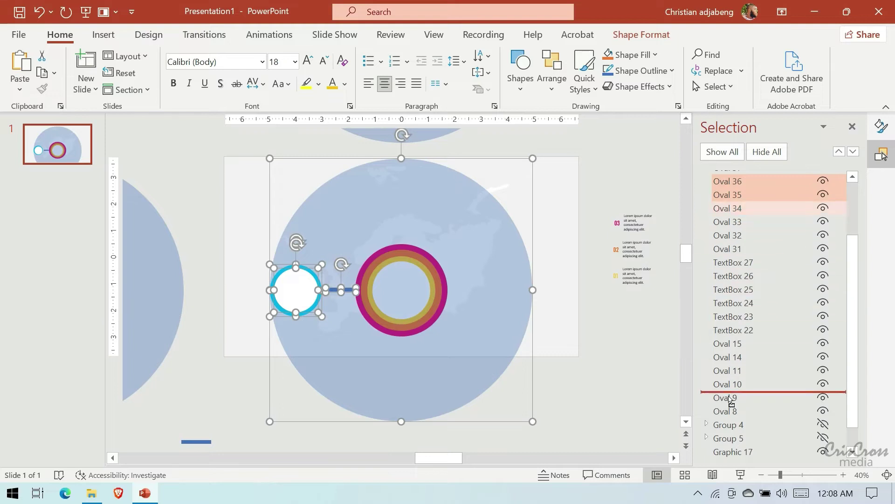
pyautogui.moveTo(735, 208); pyautogui.dragTo(740, 418)
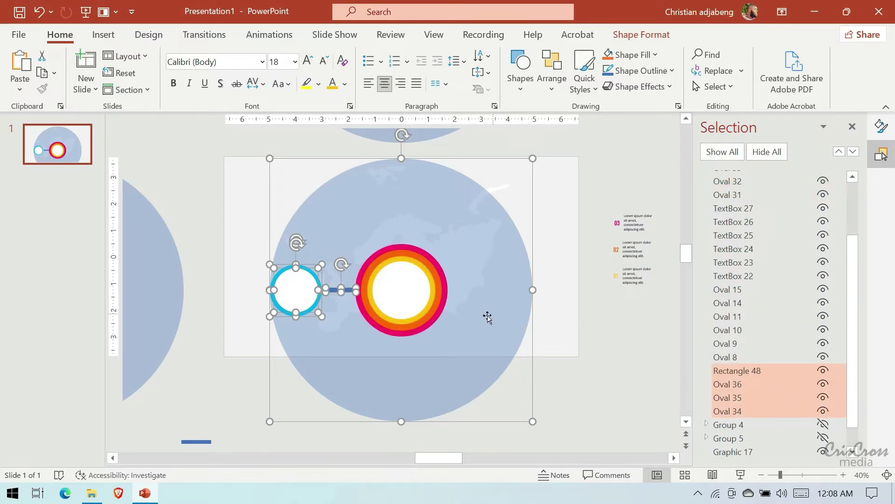
pyautogui.click(616, 383)
# Resize the blue bar so it spans from the cyan ring to the pink ring.
pyautogui.click(340, 290)
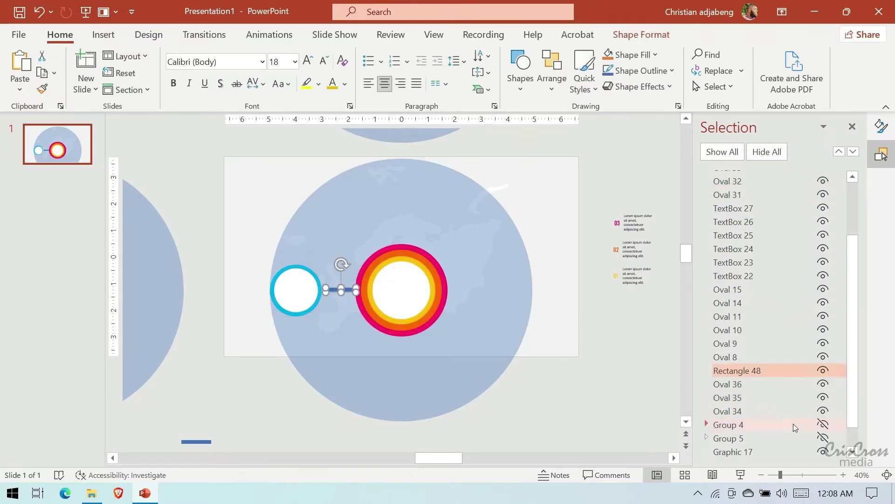
pyautogui.click(845, 475)
pyautogui.click(844, 475)
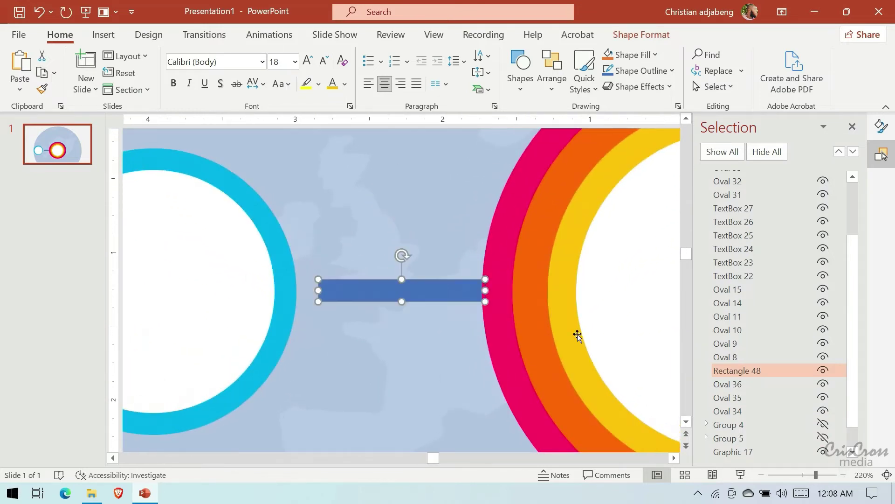
pyautogui.moveTo(456, 294)
pyautogui.mouseDown()
pyautogui.moveTo(421, 291)
pyautogui.moveTo(478, 291)
pyautogui.mouseUp()
pyautogui.moveTo(498, 292); pyautogui.dragTo(498, 292)
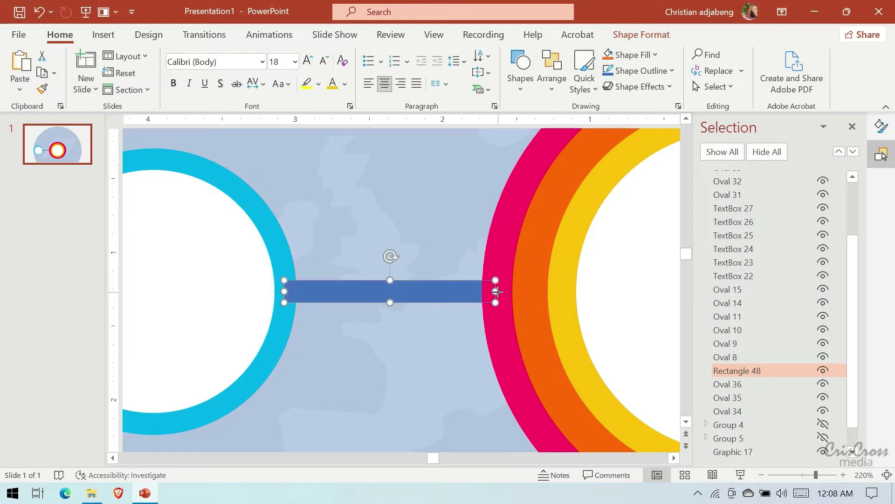
pyautogui.click(823, 425)
pyautogui.click(823, 424)
# Select the outer pink ring, the connecting bar and the cyan ring together.
pyautogui.click(500, 336)
pyautogui.keyDown('shift'); pyautogui.click(424, 295); pyautogui.keyUp('shift')
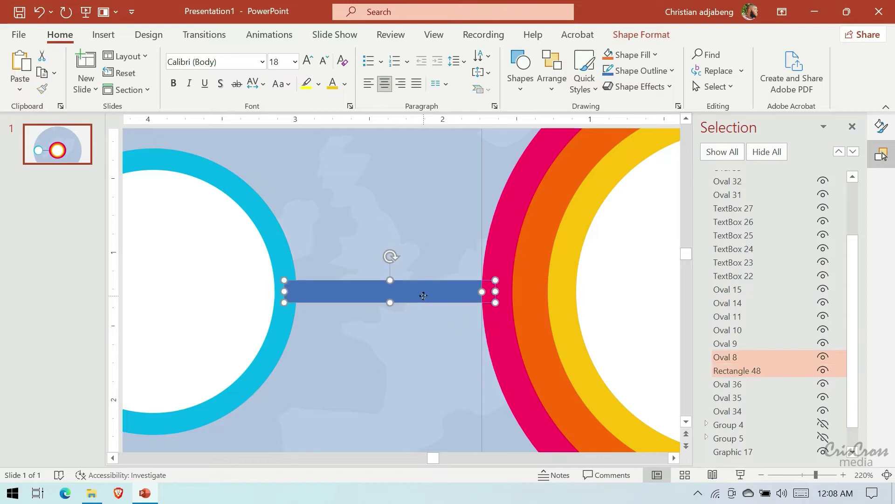
pyautogui.keyDown('shift'); pyautogui.click(285, 331); pyautogui.keyUp('shift')
# Union the cyan ring, bar and pink ring into Freeform: Shape 49, placed below Oval 34.
pyautogui.click(641, 35)
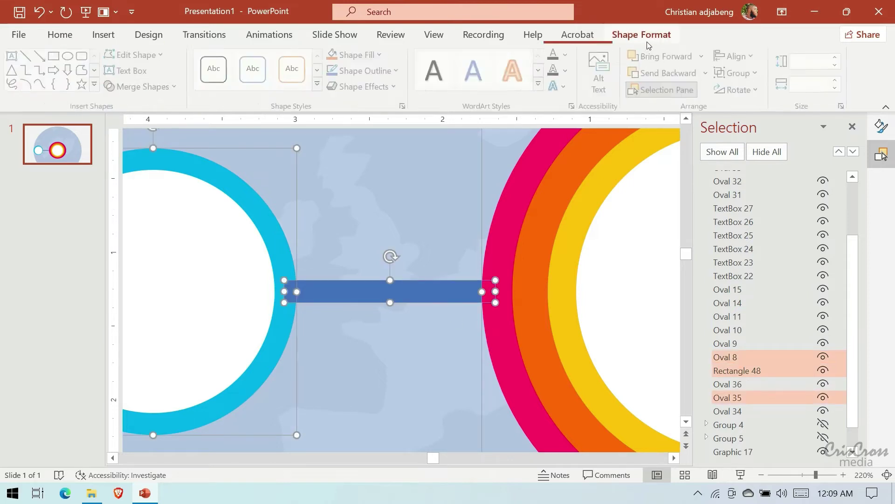
pyautogui.click(163, 91)
pyautogui.click(155, 104)
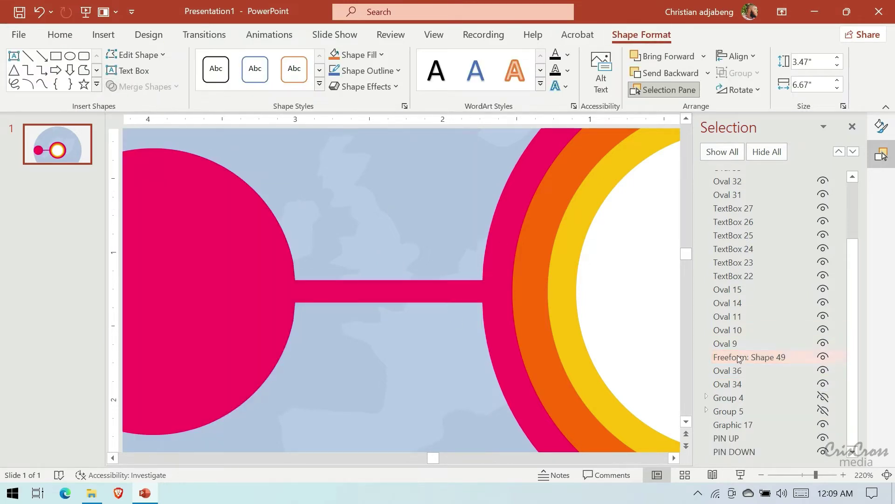
pyautogui.moveTo(735, 361); pyautogui.dragTo(733, 372)
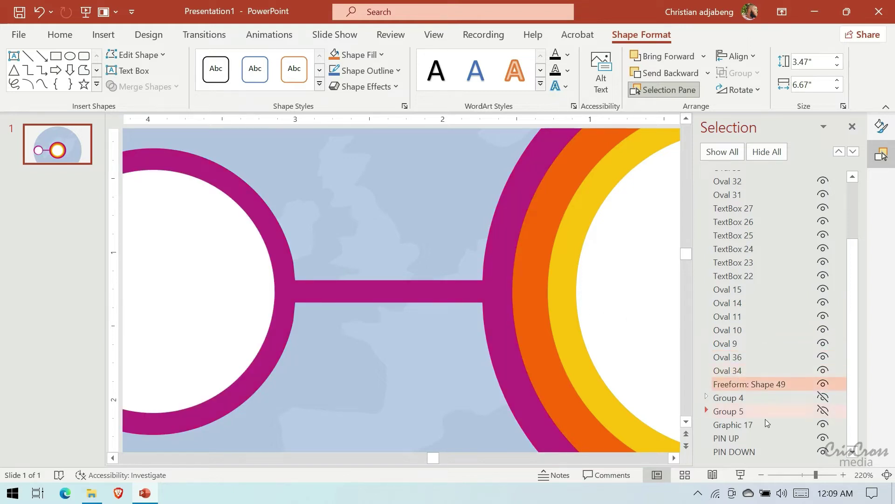
# Zoom out and briefly show Group 4 to compare it with the merged shape.
pyautogui.click(762, 474)
pyautogui.click(761, 475)
pyautogui.click(761, 475)
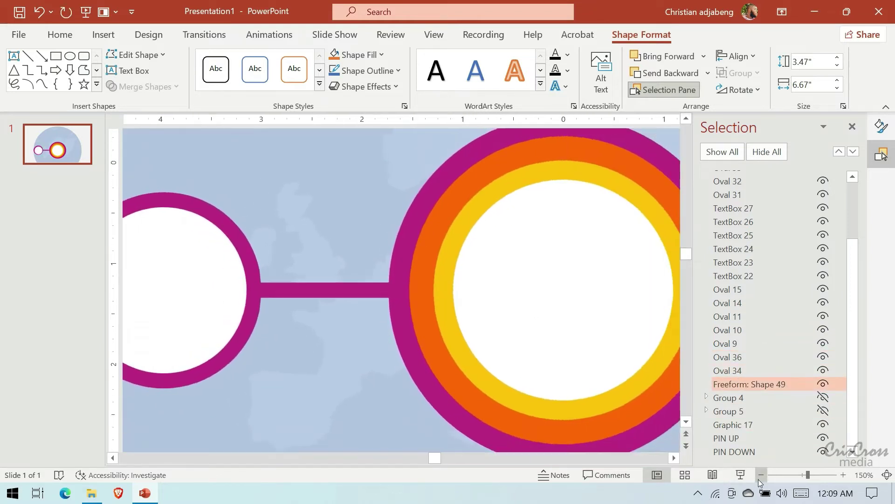
pyautogui.click(823, 397)
pyautogui.click(823, 397)
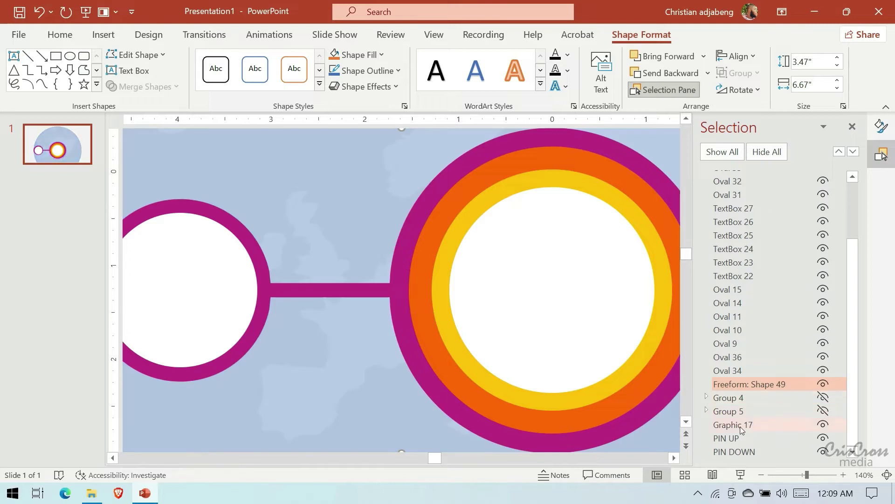
pyautogui.click(761, 474)
pyautogui.click(761, 475)
pyautogui.click(762, 475)
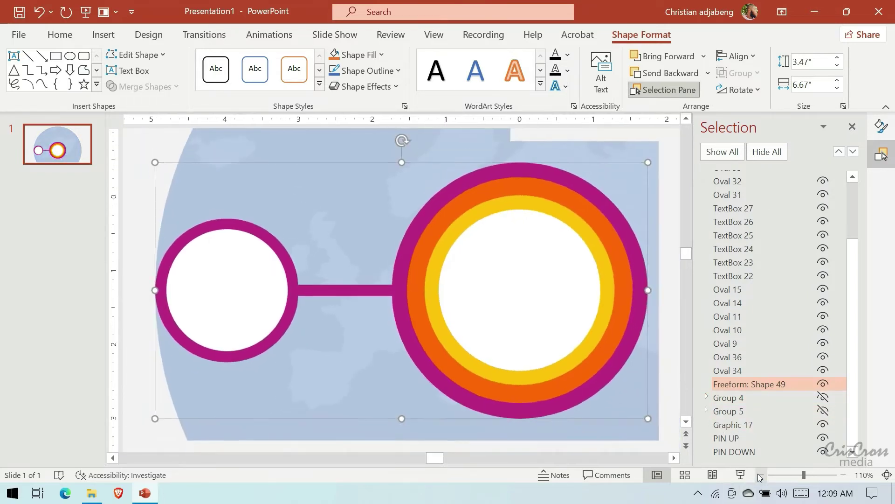
pyautogui.click(761, 475)
pyautogui.click(761, 475)
pyautogui.click(761, 475)
pyautogui.click(761, 475)
pyautogui.click(761, 475)
pyautogui.click(761, 475)
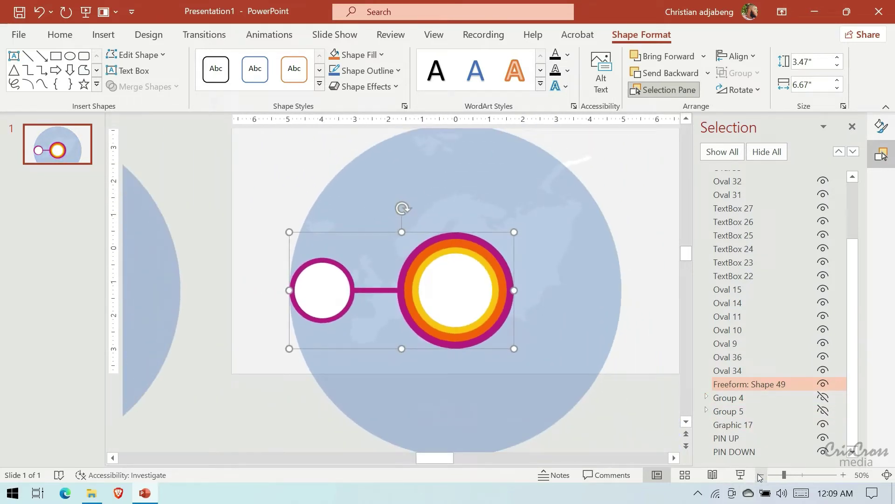
# Move the 03 number and Lorem text boxes into the small left white circle and align them.
pyautogui.click(679, 456)
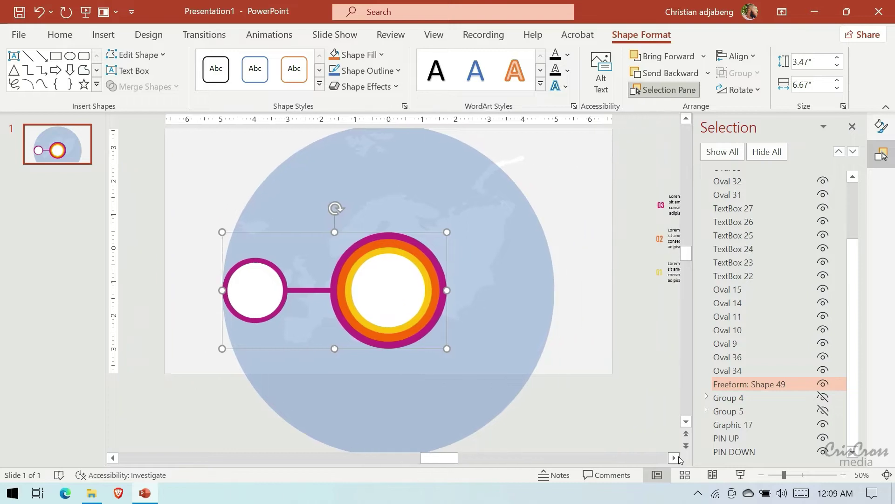
pyautogui.click(646, 219)
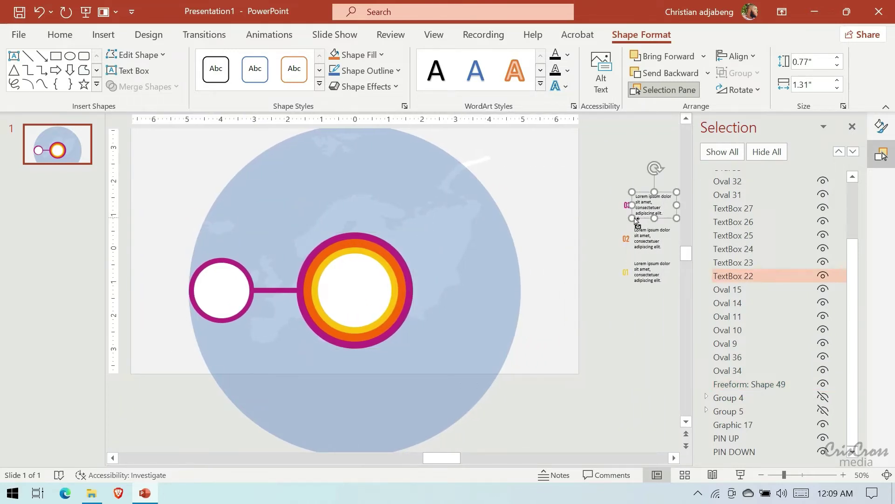
pyautogui.keyDown('shift'); pyautogui.click(626, 205); pyautogui.keyUp('shift')
pyautogui.moveTo(630, 240); pyautogui.dragTo(201, 327)
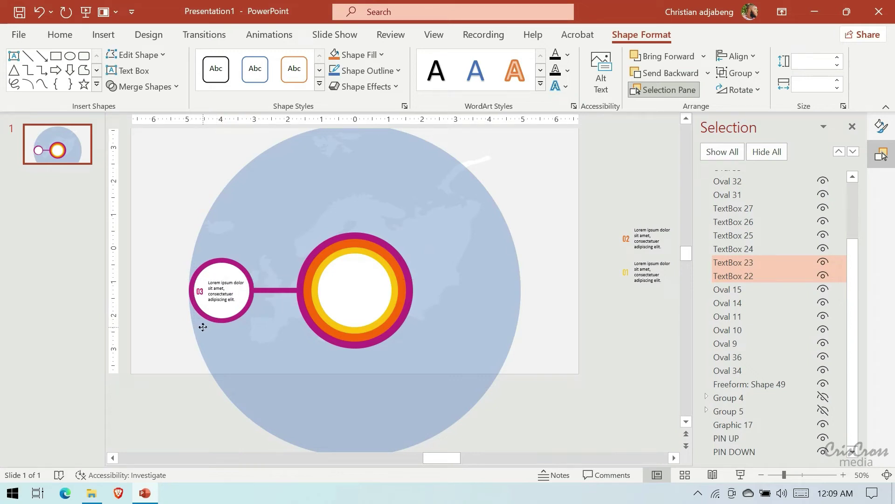
pyautogui.moveTo(201, 327); pyautogui.dragTo(202, 327)
pyautogui.click(844, 474)
pyautogui.click(843, 475)
pyautogui.click(843, 475)
pyautogui.click(843, 475)
pyautogui.click(843, 475)
pyautogui.click(843, 475)
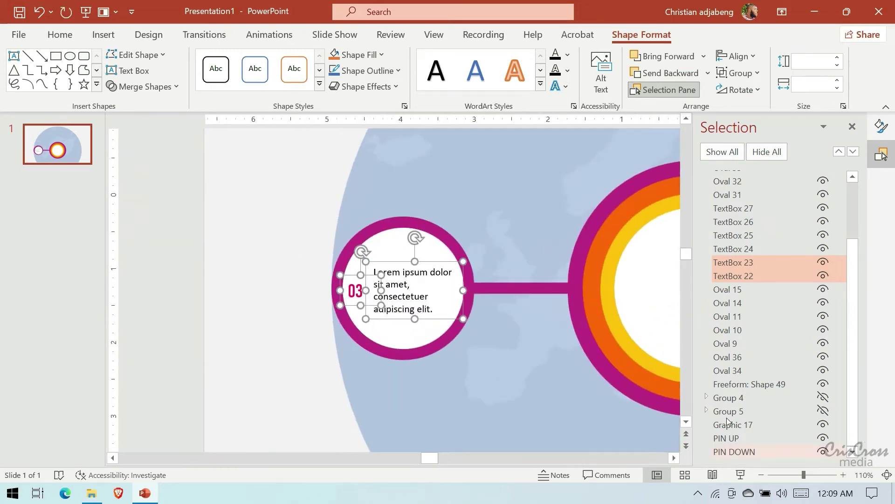
pyautogui.moveTo(375, 329); pyautogui.dragTo(389, 318)
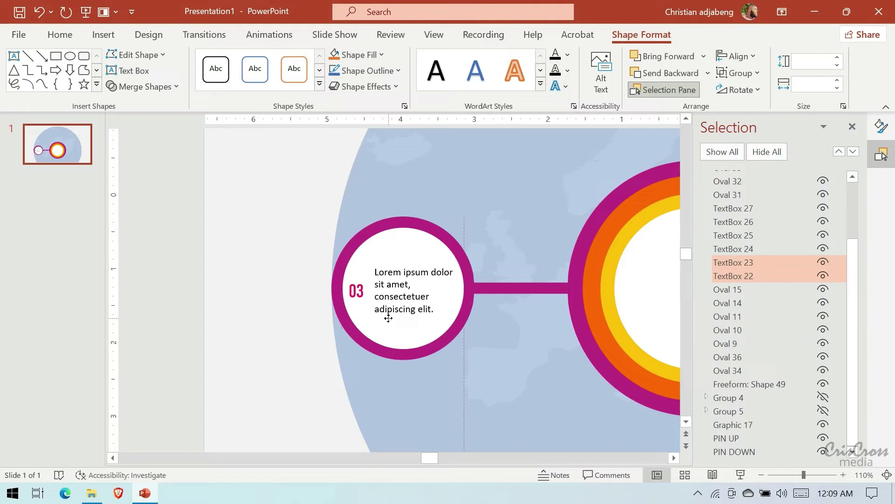
pyautogui.click(183, 285)
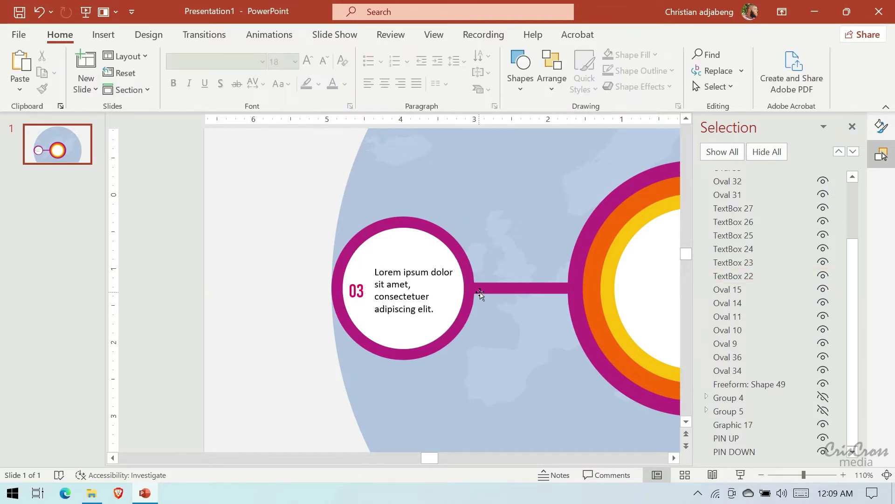
# Select the Lorem text, 03 label, Oval 36, Oval 34 and Freeform: Shape 49 together.
pyautogui.click(404, 307)
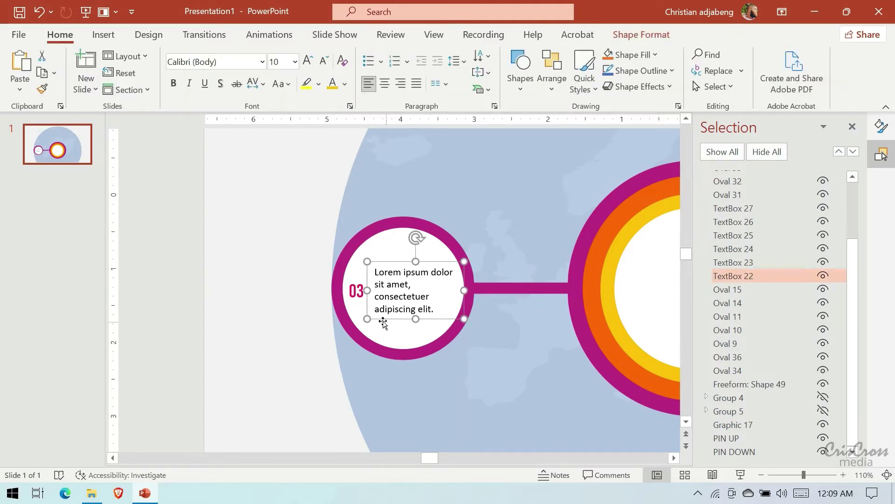
pyautogui.keyDown('shift'); pyautogui.click(358, 293); pyautogui.keyUp('shift')
pyautogui.keyDown('shift'); pyautogui.click(404, 348); pyautogui.keyUp('shift')
pyautogui.keyDown('shift'); pyautogui.click(408, 354); pyautogui.keyUp('shift')
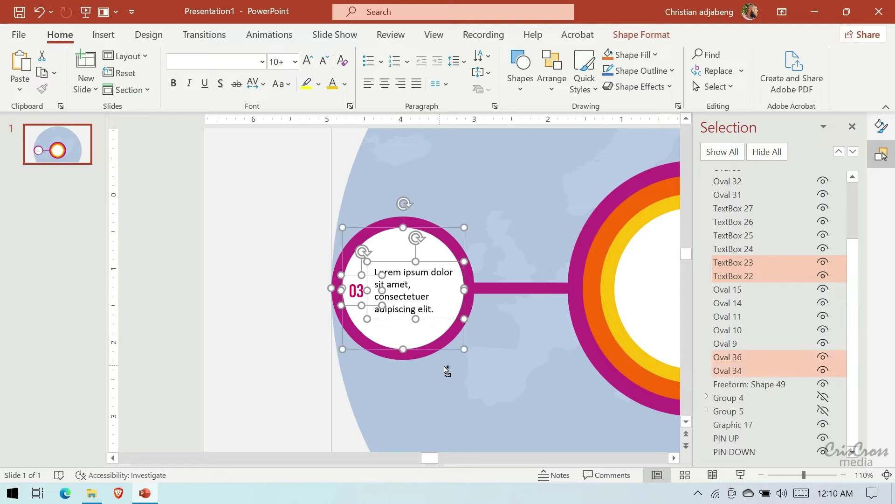
pyautogui.click(762, 475)
pyautogui.click(762, 474)
pyautogui.click(762, 475)
pyautogui.click(762, 475)
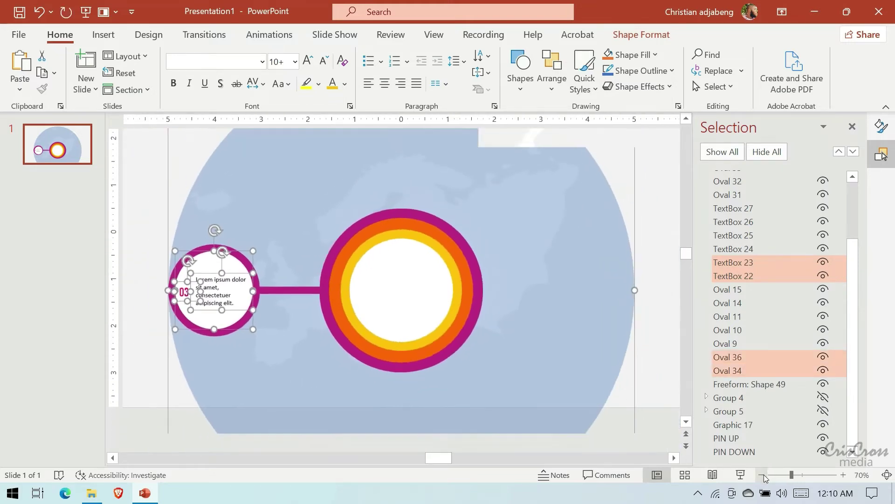
pyautogui.keyDown('shift'); pyautogui.click(428, 364); pyautogui.keyUp('shift')
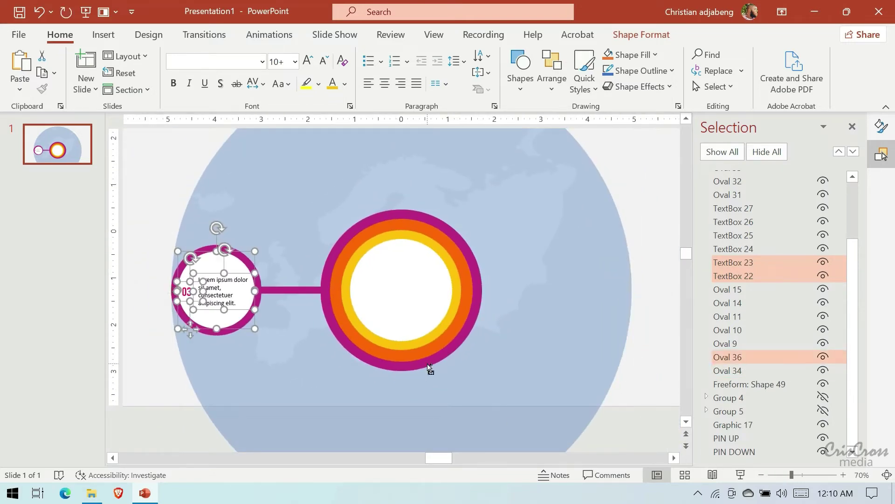
pyautogui.keyDown('shift'); pyautogui.click(427, 364); pyautogui.keyUp('shift')
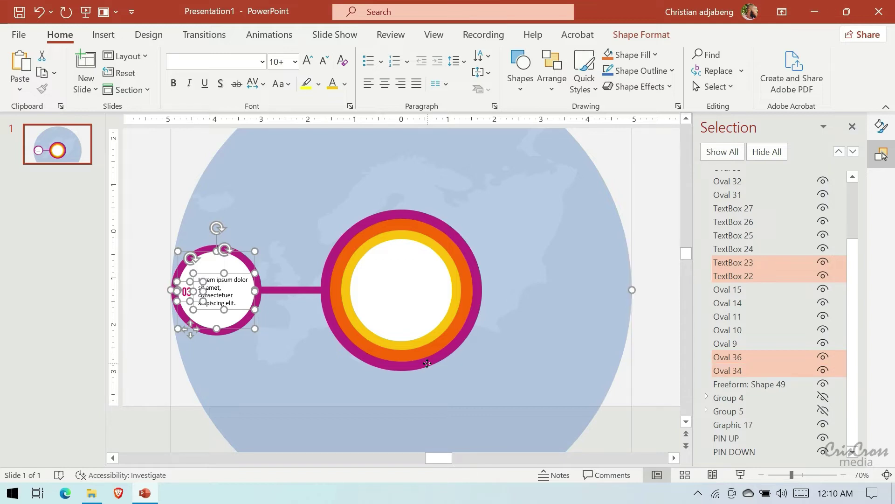
pyautogui.keyDown('ctrl'); pyautogui.click(740, 384); pyautogui.keyUp('ctrl')
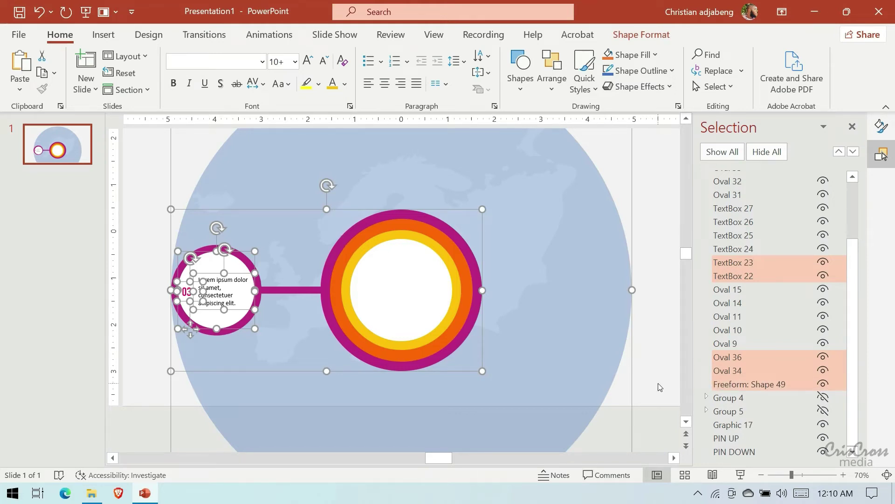
# Stack Freeform: Shape 49 above Oval 34 and inspect the contents of Groups 4 and 5.
pyautogui.click(725, 373)
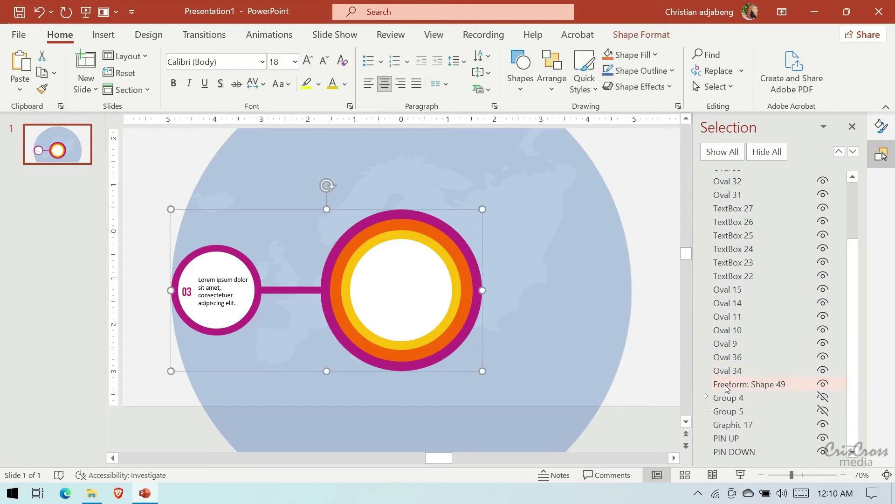
pyautogui.moveTo(725, 374); pyautogui.dragTo(727, 371)
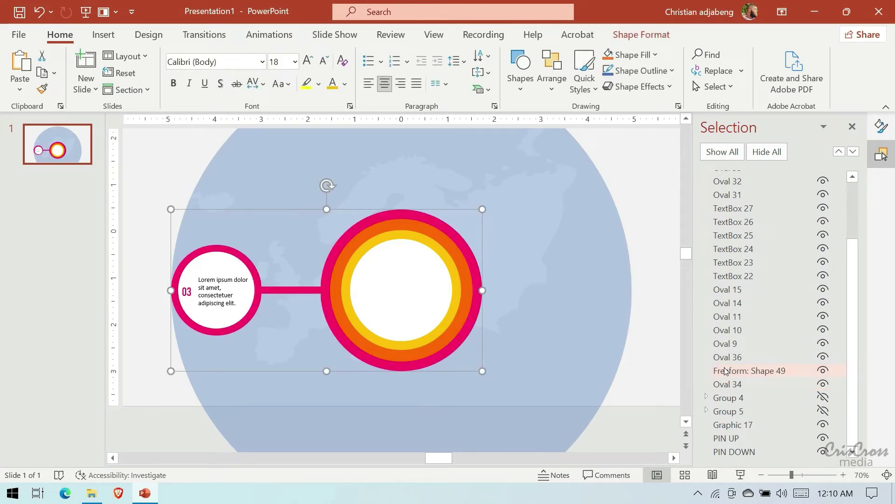
pyautogui.click(706, 396)
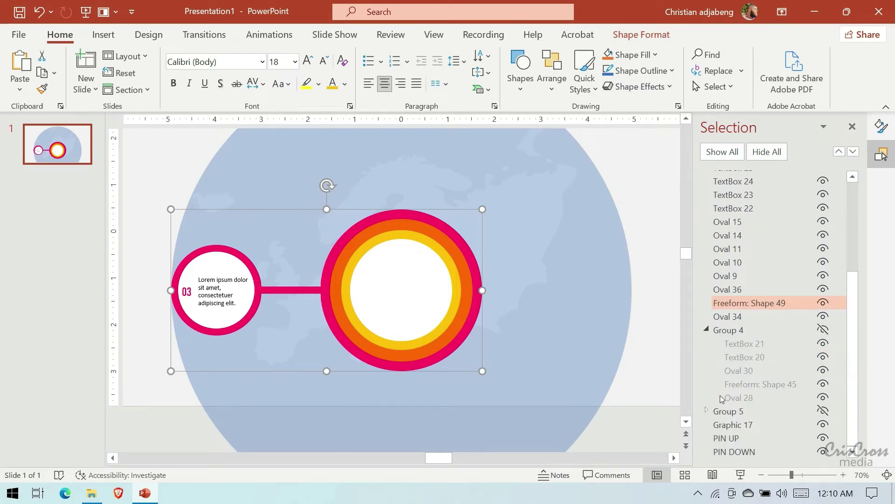
pyautogui.click(706, 409)
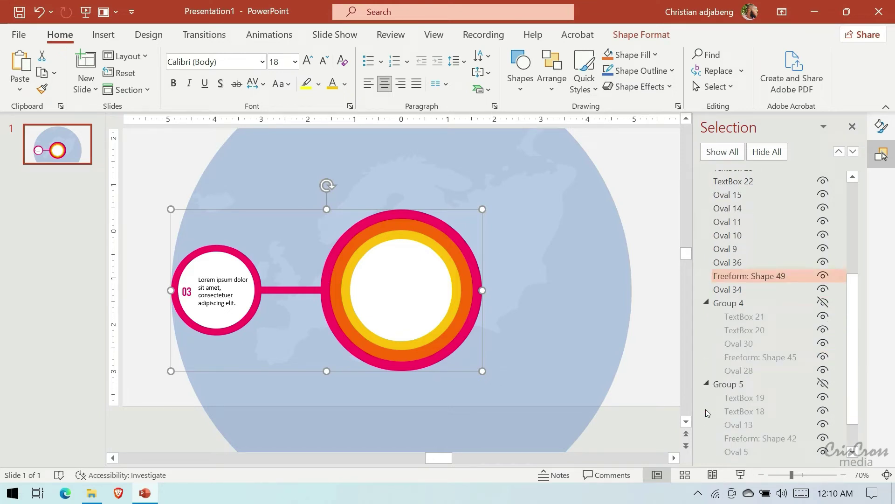
pyautogui.click(706, 383)
pyautogui.click(707, 333)
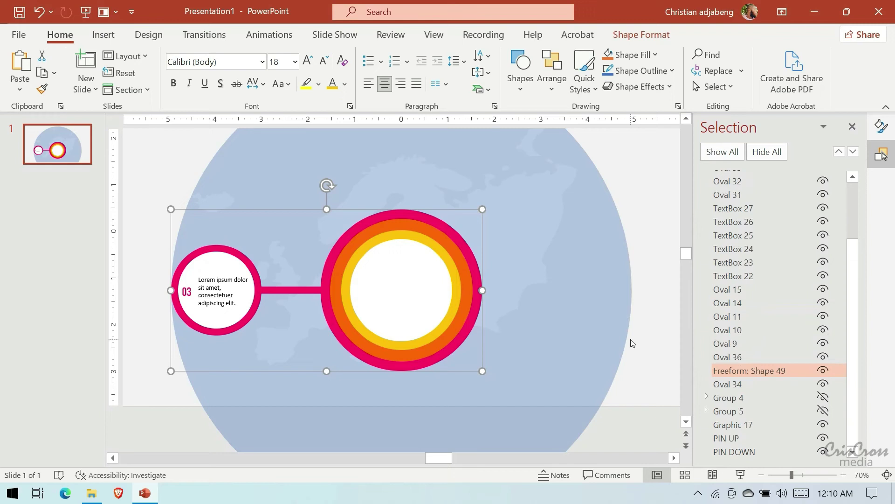
# Select Oval 34, Freeform: Shape 49, Oval 36, TextBox 22 and TextBox 23.
pyautogui.click(721, 385)
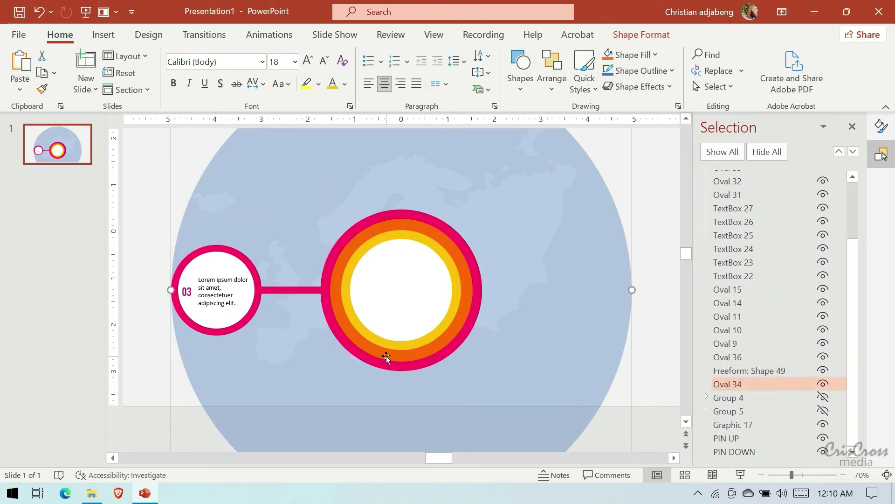
pyautogui.keyDown('shift'); pyautogui.click(433, 369); pyautogui.keyUp('shift')
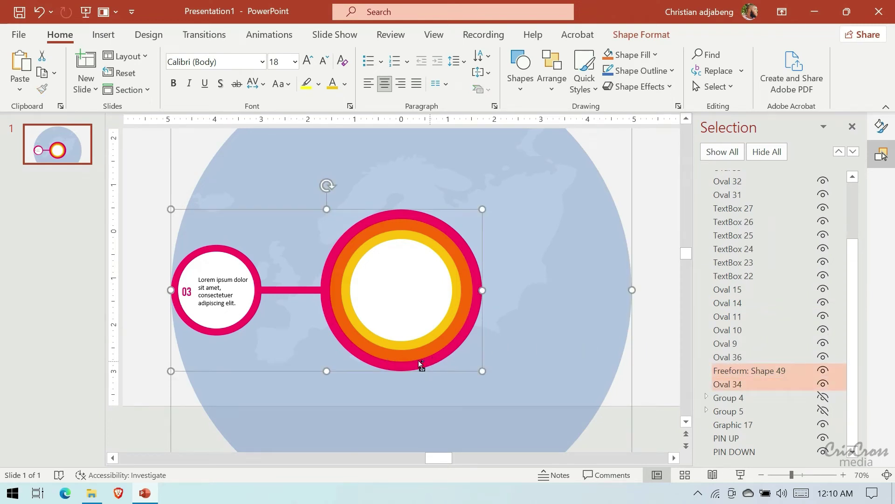
pyautogui.keyDown('shift'); pyautogui.click(233, 315); pyautogui.keyUp('shift')
pyautogui.keyDown('shift'); pyautogui.click(229, 303); pyautogui.keyUp('shift')
pyautogui.keyDown('shift'); pyautogui.click(187, 292); pyautogui.keyUp('shift')
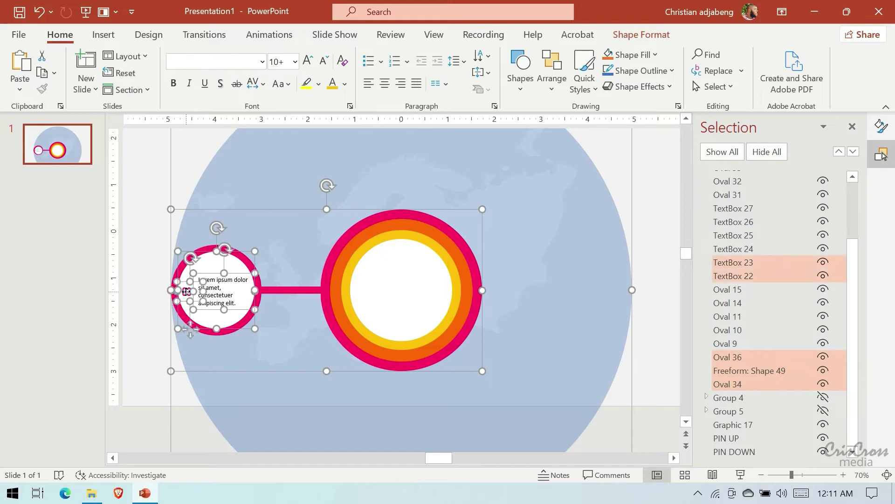
# Group the 03 heading-circle pieces as Group 3, move it below Oval 9 and hide it.
pyautogui.rightClick(338, 371)
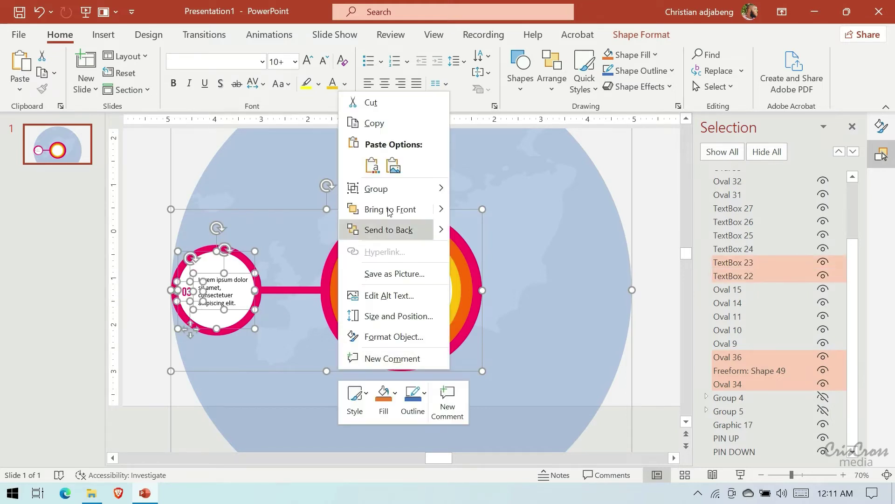
pyautogui.click(466, 187)
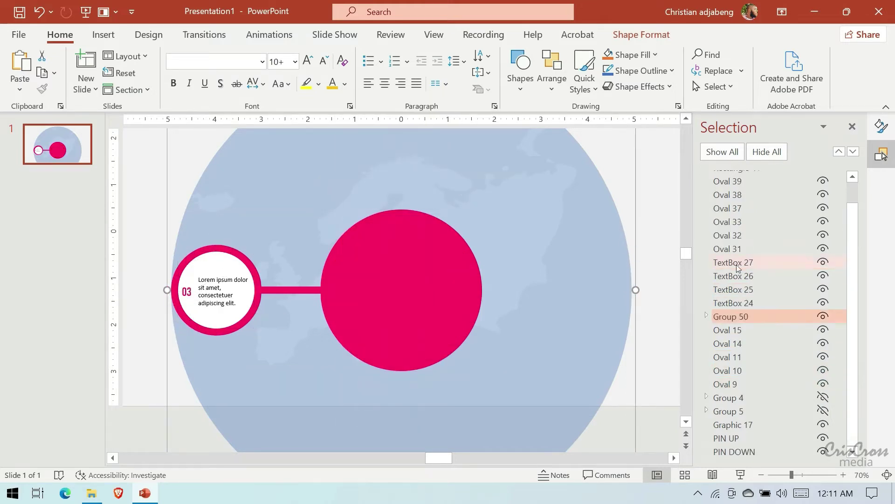
pyautogui.doubleClick(749, 315)
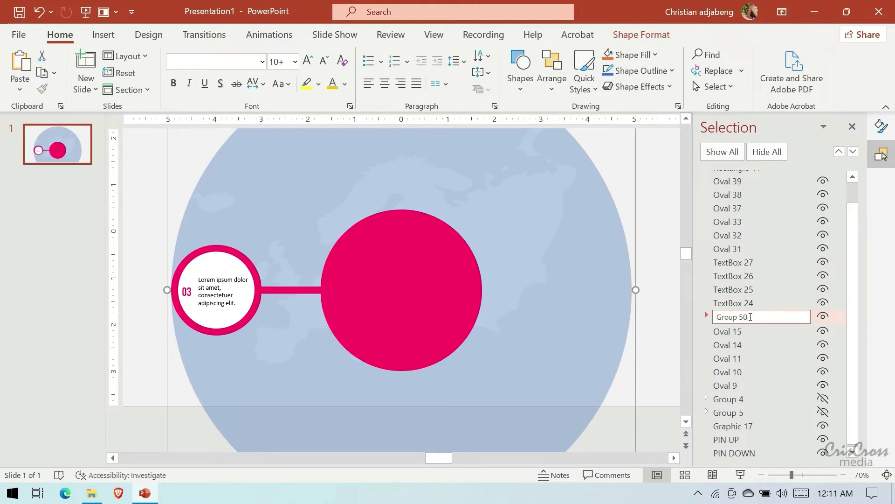
pyautogui.write('3')
pyautogui.press('Return')
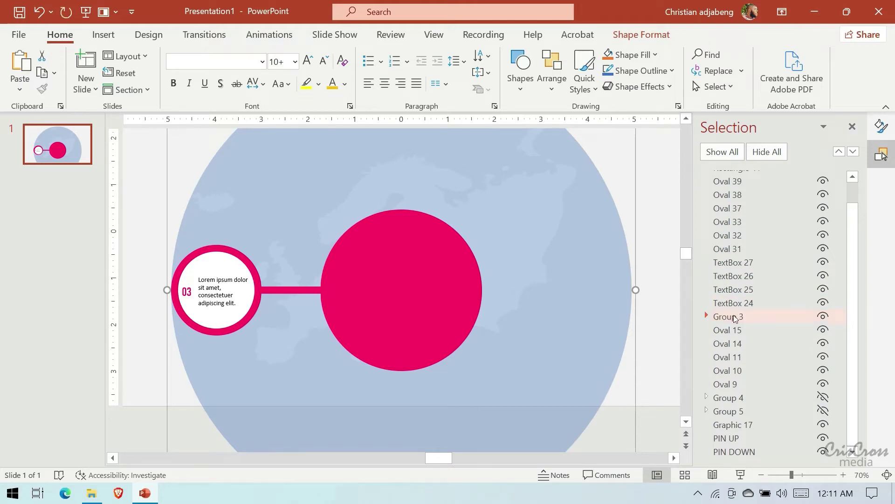
pyautogui.moveTo(730, 348); pyautogui.dragTo(731, 392)
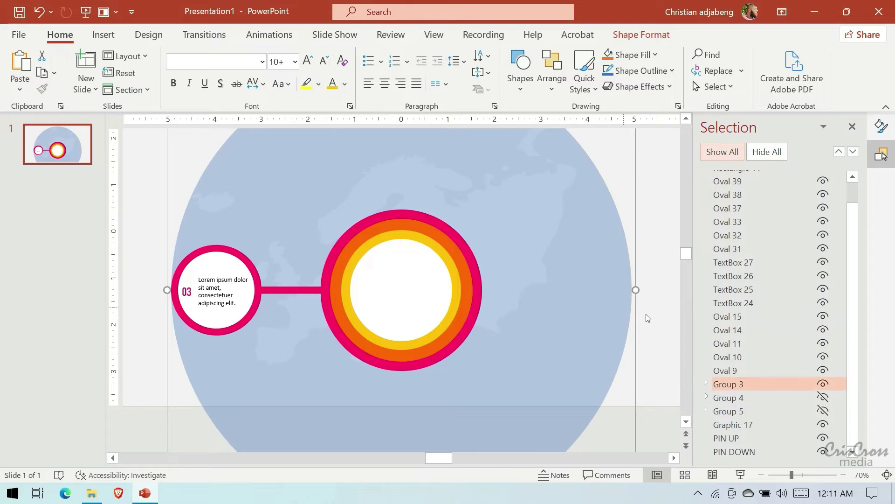
pyautogui.click(824, 384)
# Select Ovals 37–39, the blue globe and cyan-ringed circle, and drag them onto the slide.
pyautogui.keyDown('ctrl'); pyautogui.scroll(-2, 667, 421); pyautogui.keyUp('ctrl')
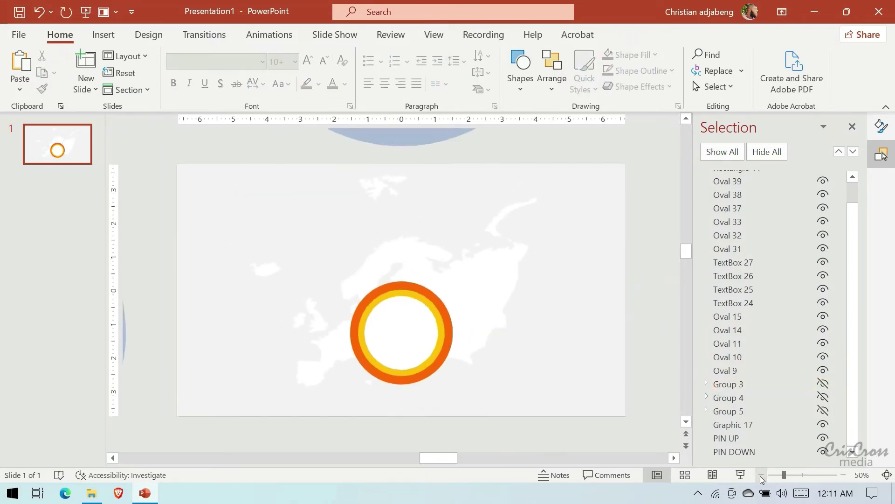
pyautogui.keyDown('ctrl'); pyautogui.scroll(-2, 667, 421); pyautogui.keyUp('ctrl')
pyautogui.scroll(-2, 653, 387)
pyautogui.scroll(-2, 588, 347)
pyautogui.scroll(-2, 544, 343)
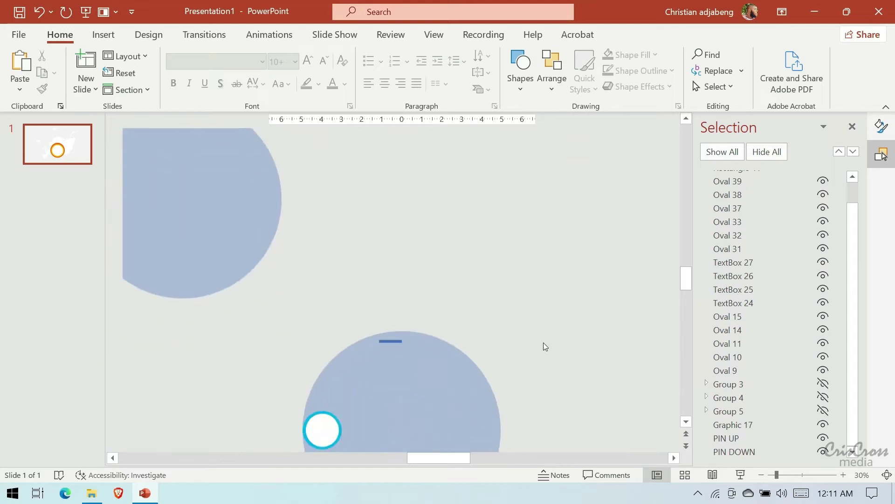
pyautogui.scroll(-2, 444, 285)
pyautogui.moveTo(271, 161); pyautogui.dragTo(579, 449)
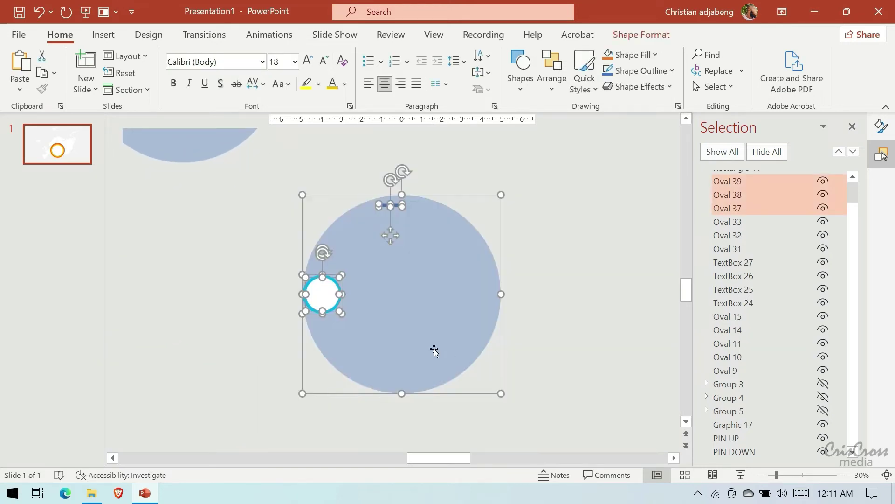
pyautogui.moveTo(429, 350)
pyautogui.mouseDown()
pyautogui.moveTo(441, 239)
pyautogui.moveTo(437, 270)
pyautogui.mouseUp()
pyautogui.scroll(3, 441, 240)
pyautogui.scroll(2, 437, 270)
pyautogui.moveTo(426, 401)
pyautogui.mouseDown()
pyautogui.moveTo(418, 253)
pyautogui.moveTo(399, 234)
pyautogui.mouseUp()
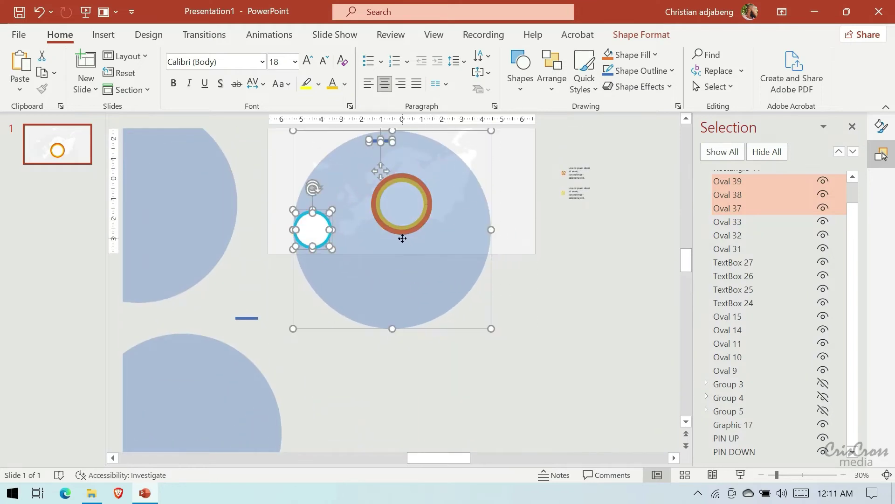
pyautogui.scroll(3, 551, 372)
# Centre the globe circle on the slide and stack it below Oval 9, behind the orange rings.
pyautogui.click(844, 475)
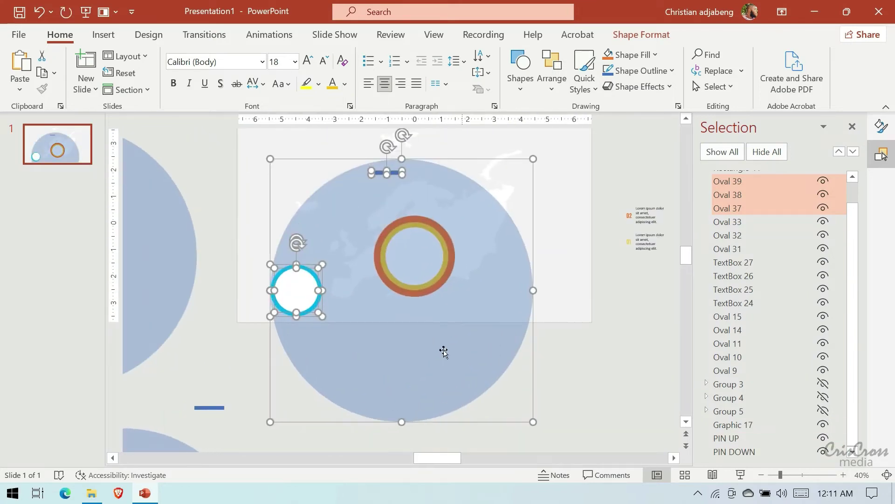
pyautogui.moveTo(443, 352)
pyautogui.mouseDown()
pyautogui.moveTo(420, 323)
pyautogui.moveTo(425, 311)
pyautogui.mouseUp()
pyautogui.scroll(2, 434, 329)
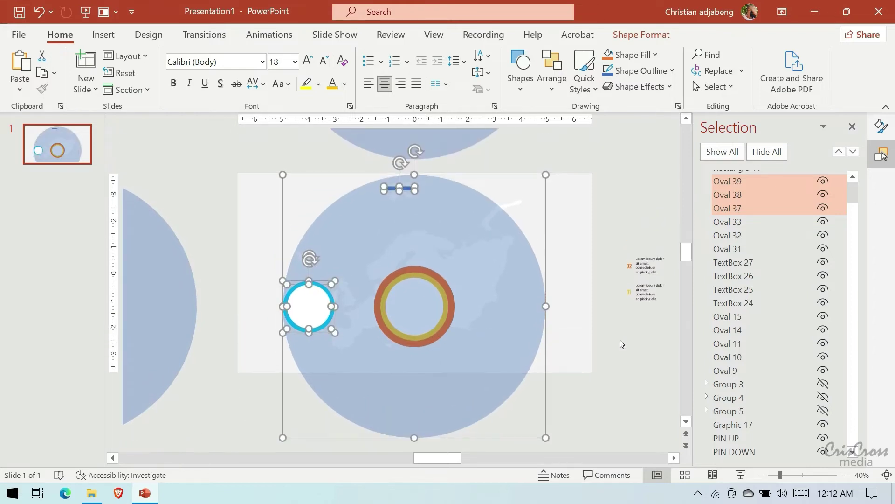
pyautogui.moveTo(731, 208); pyautogui.dragTo(730, 377)
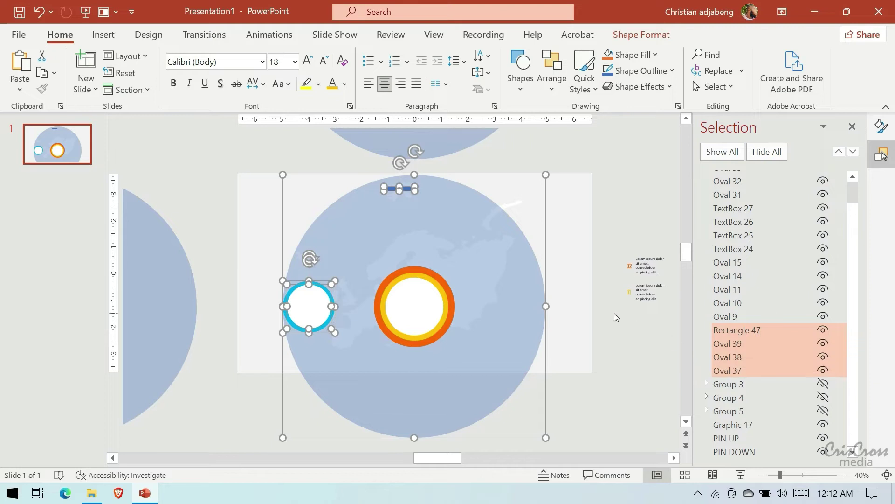
# Move Rectangle 47 between the two circles, level with their middles.
pyautogui.click(600, 371)
pyautogui.click(402, 189)
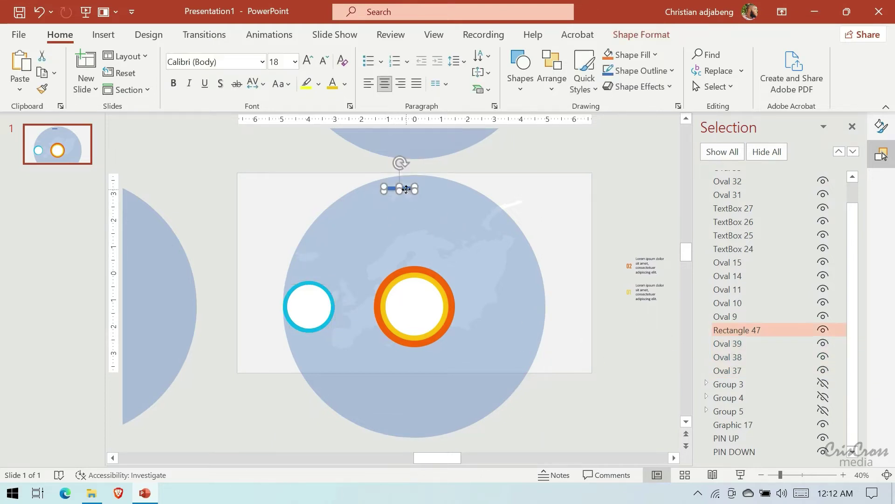
pyautogui.moveTo(402, 189); pyautogui.dragTo(351, 319)
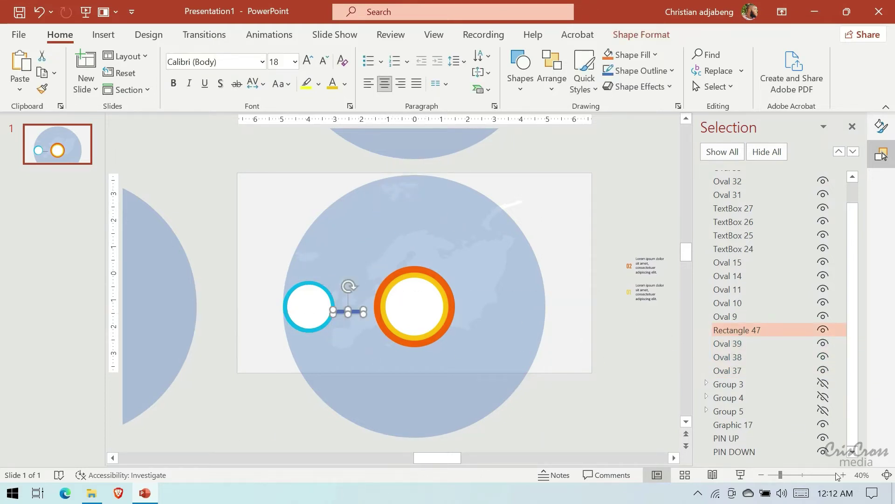
pyautogui.scroll(4, 350, 298)
pyautogui.scroll(6, 400, 280)
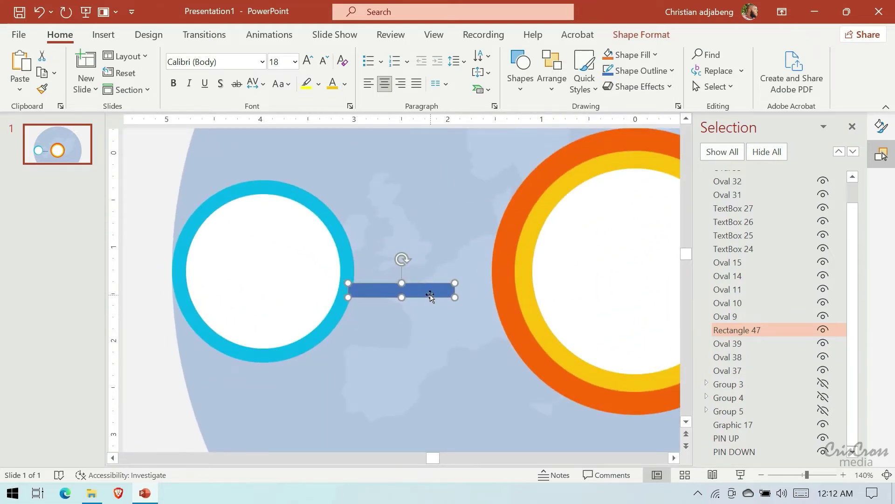
pyautogui.moveTo(430, 295); pyautogui.dragTo(432, 276)
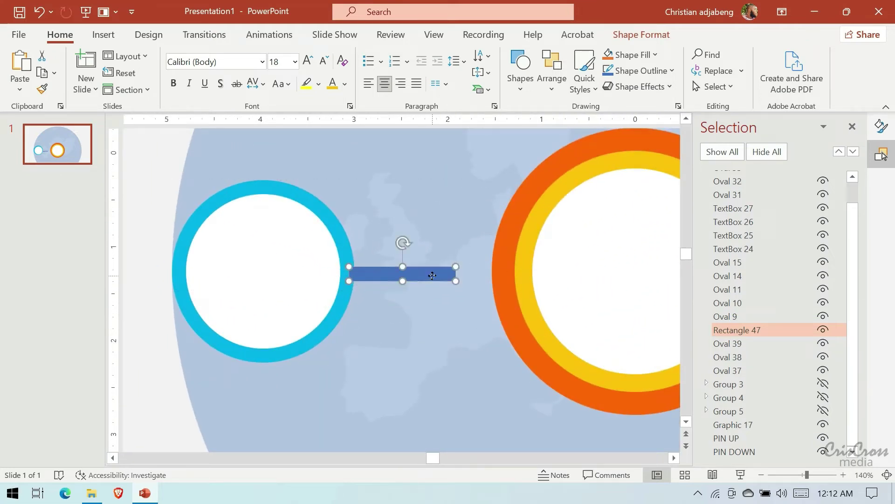
# Stretch the bar's right end until it touches the orange ring.
pyautogui.click(841, 475)
pyautogui.click(841, 476)
pyautogui.click(842, 475)
pyautogui.click(842, 476)
pyautogui.click(841, 475)
pyautogui.click(841, 476)
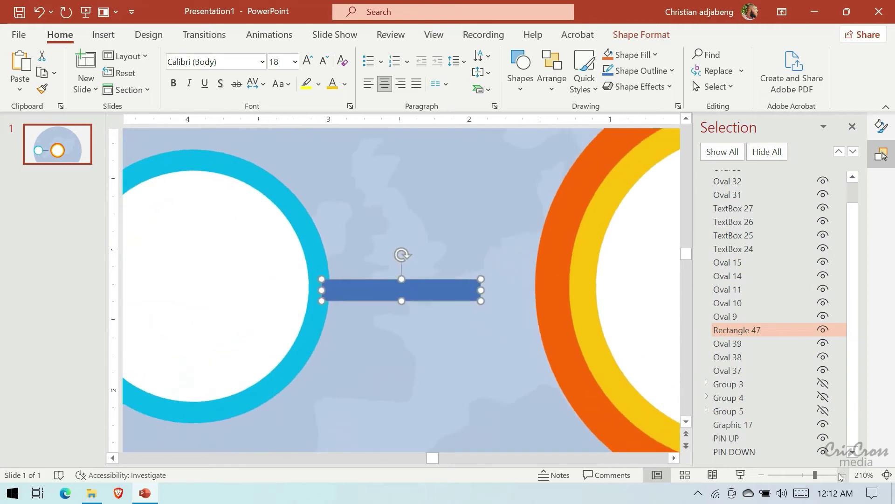
pyautogui.click(841, 476)
pyautogui.click(842, 476)
pyautogui.click(842, 476)
pyautogui.scroll(5, 516, 313)
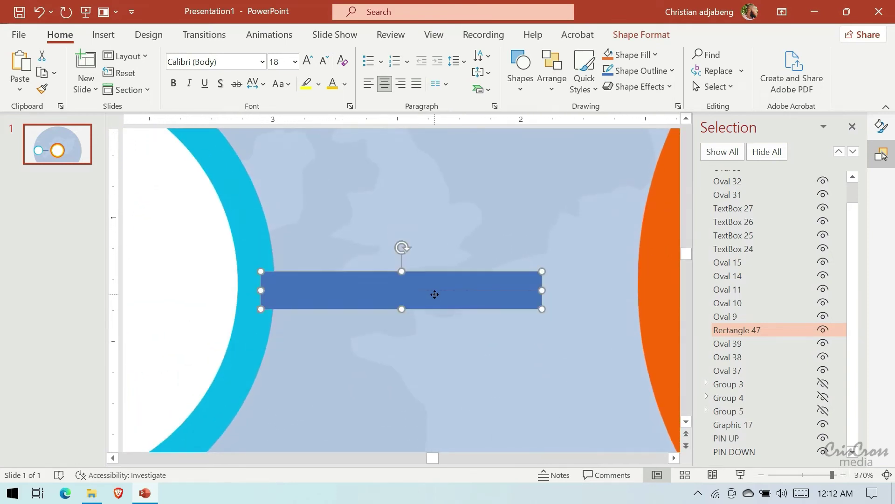
pyautogui.moveTo(541, 291); pyautogui.dragTo(662, 296)
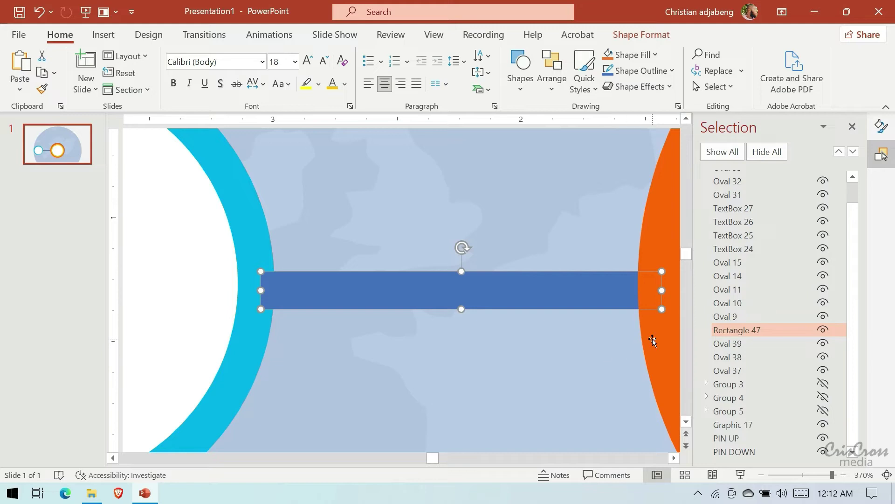
pyautogui.click(762, 475)
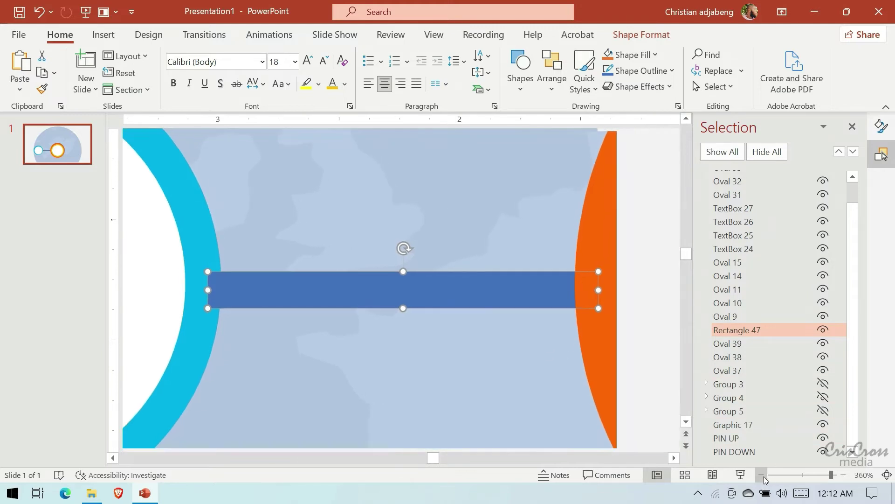
pyautogui.click(762, 475)
pyautogui.click(762, 475)
pyautogui.click(762, 475)
pyautogui.click(762, 475)
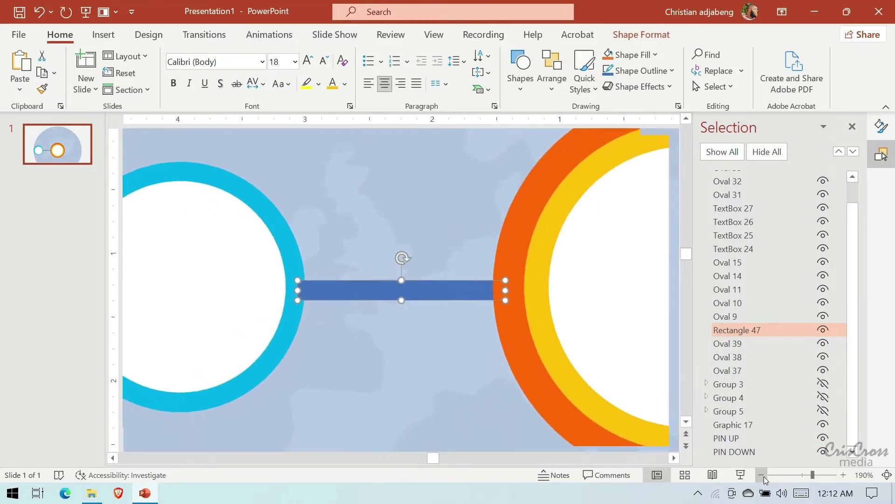
pyautogui.click(762, 475)
pyautogui.click(762, 476)
# Select the orange ring, connector bar and cyan circle.
pyautogui.click(488, 358)
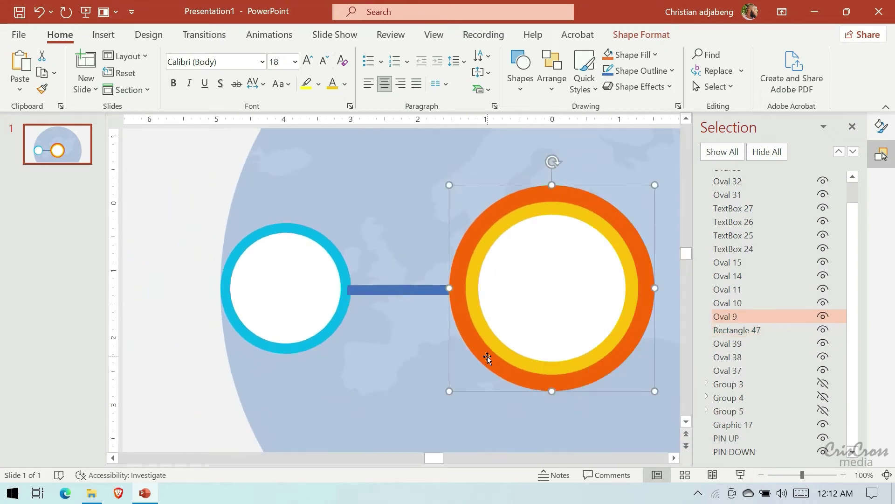
pyautogui.keyDown('shift'); pyautogui.click(388, 292); pyautogui.keyUp('shift')
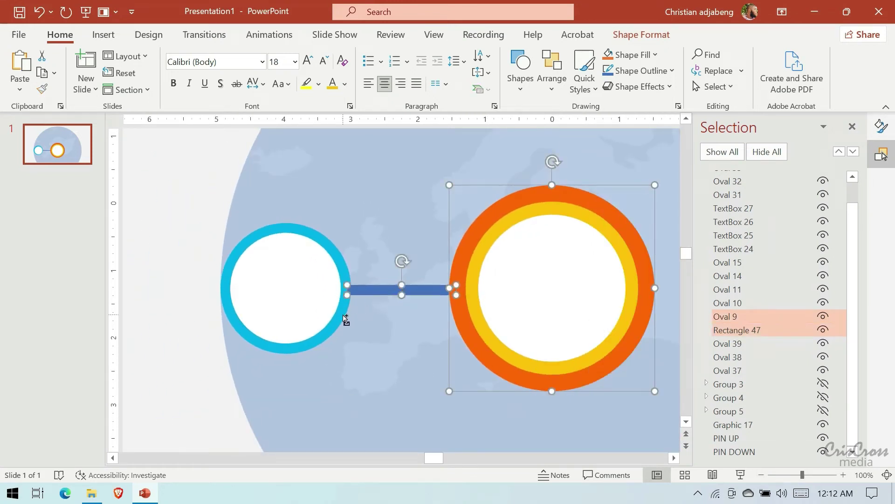
pyautogui.keyDown('shift'); pyautogui.click(346, 320); pyautogui.keyUp('shift')
pyautogui.click(641, 34)
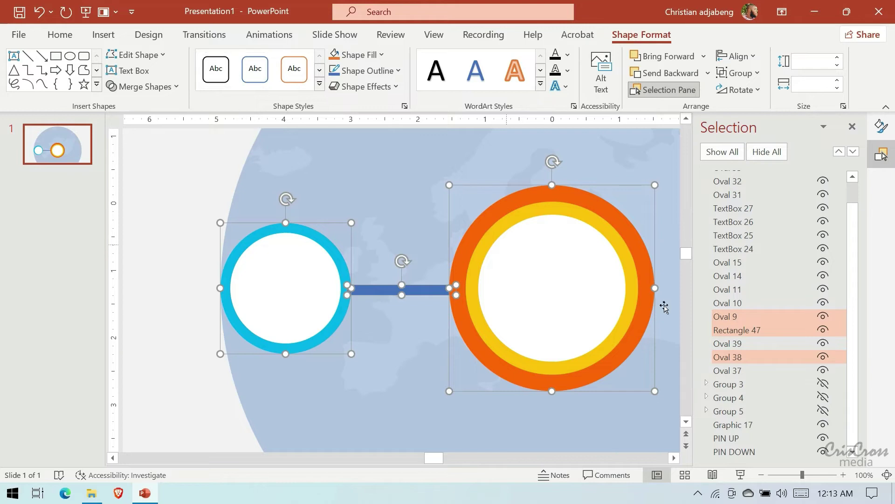
# Toggle Groups 3–5 on and off, leaving only the magenta Group 3 ring visible.
pyautogui.click(824, 383)
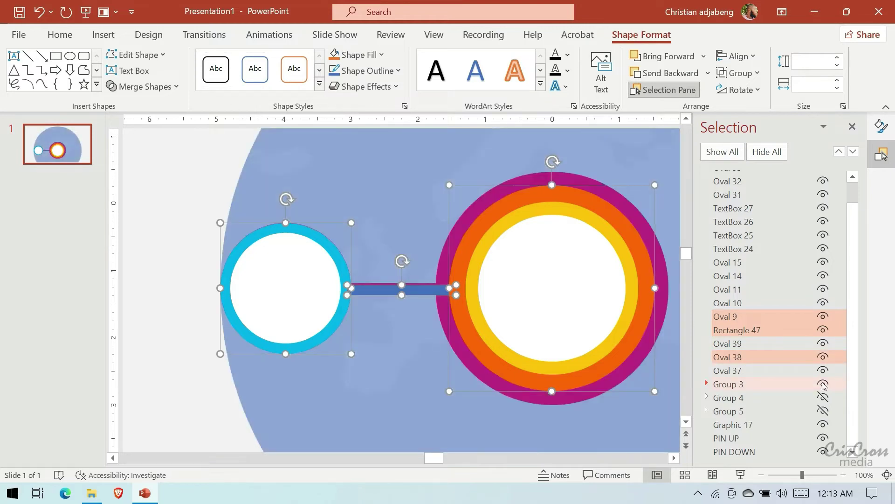
pyautogui.click(823, 398)
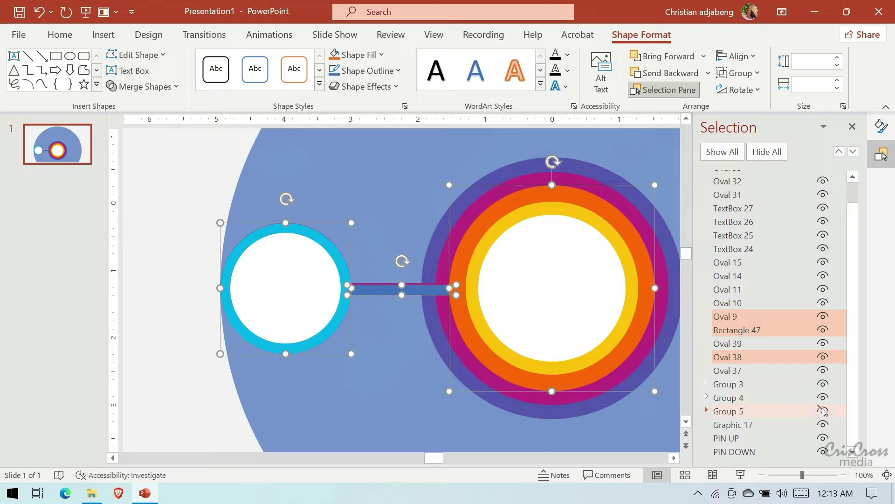
pyautogui.click(823, 411)
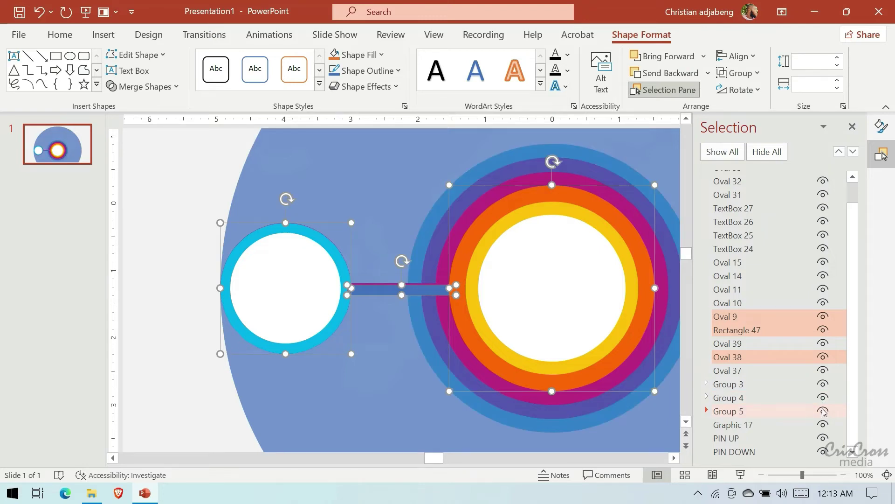
pyautogui.click(823, 411)
pyautogui.click(823, 398)
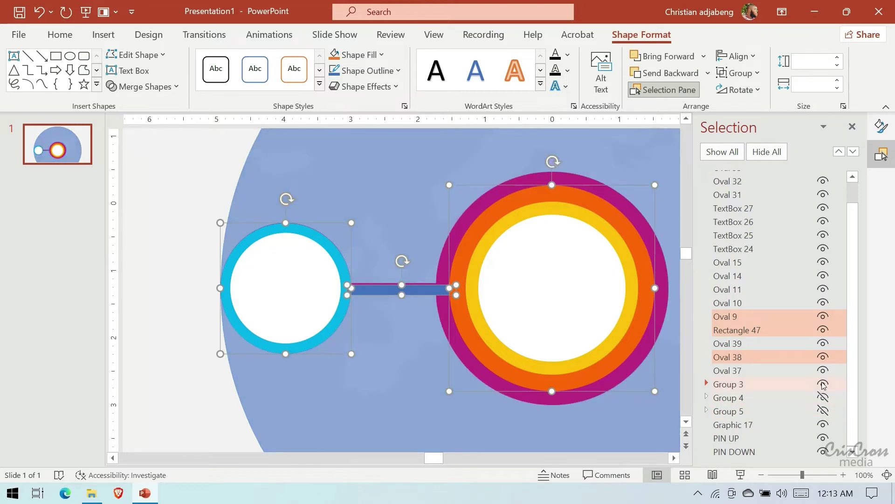
pyautogui.click(823, 385)
pyautogui.click(823, 385)
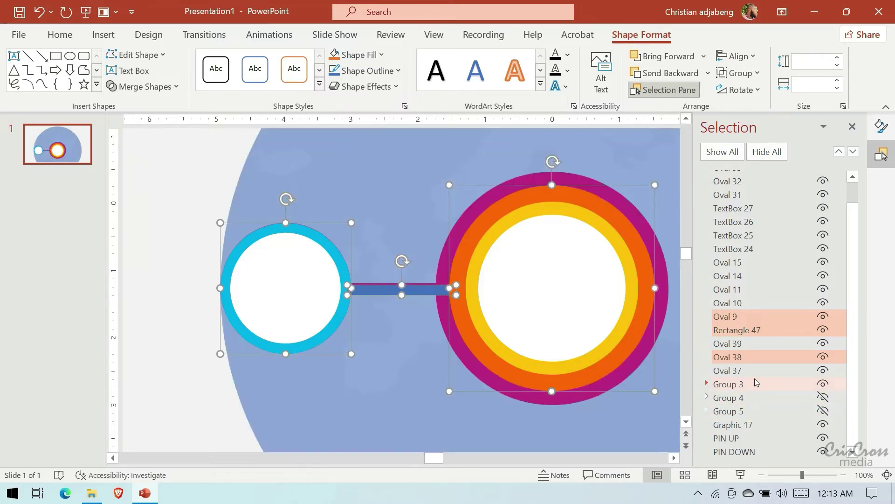
# Nudge the connector bar so it sits level with both circles' centres.
pyautogui.click(133, 284)
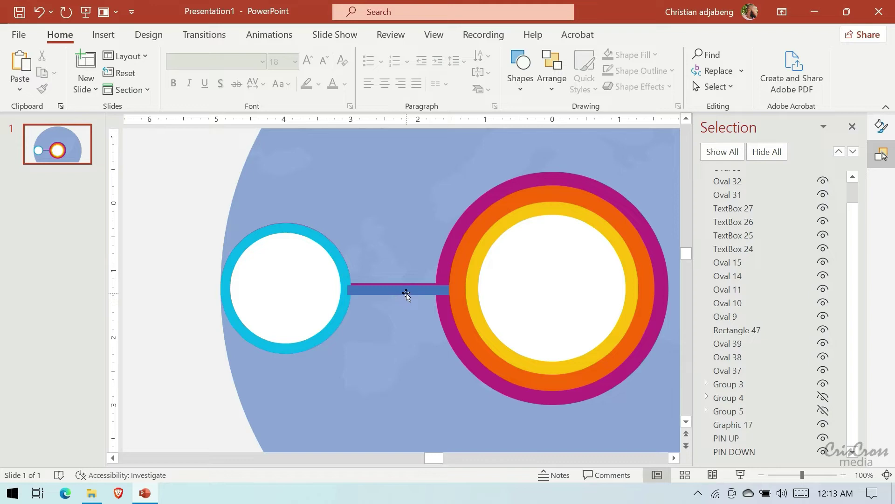
pyautogui.moveTo(406, 293); pyautogui.dragTo(407, 289)
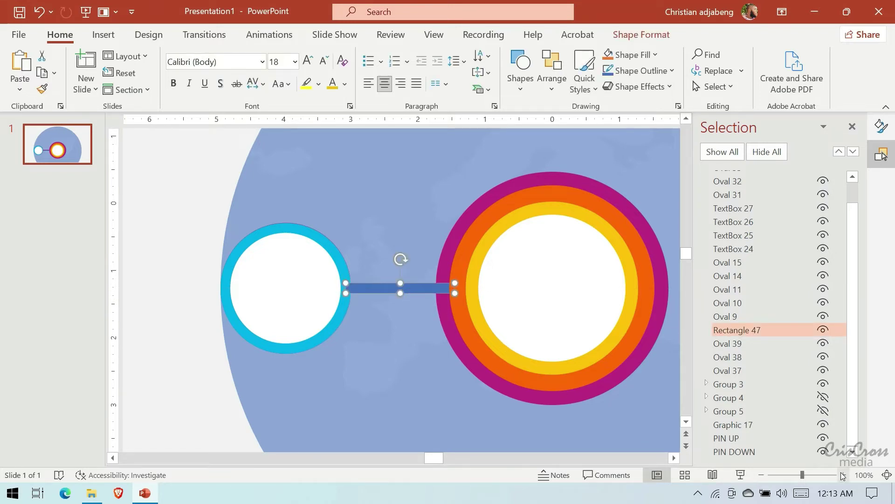
pyautogui.click(201, 400)
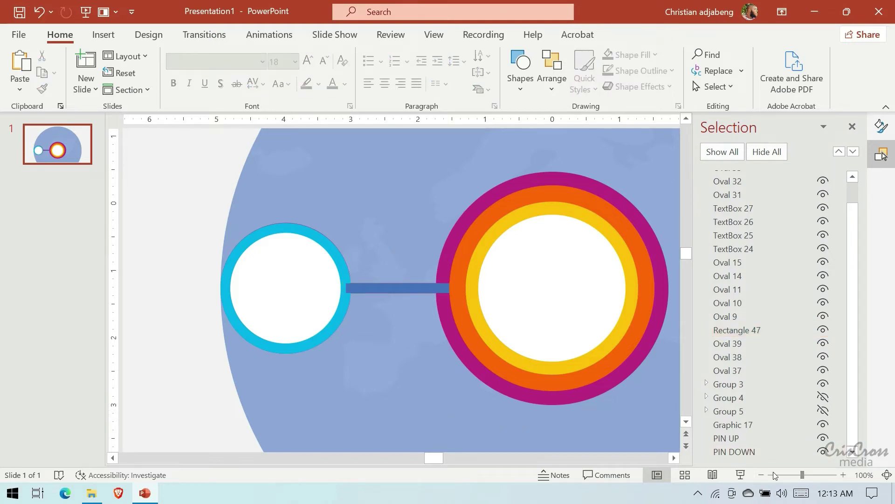
# Reselect the orange ring (Oval 9), connector bar and cyan circle for a Merge Shapes operation.
pyautogui.click(464, 321)
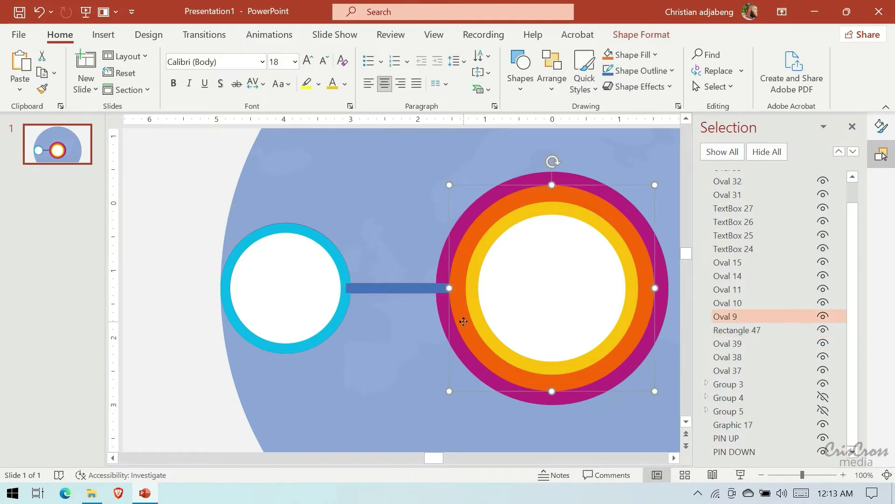
pyautogui.keyDown('shift'); pyautogui.click(415, 291); pyautogui.keyUp('shift')
pyautogui.keyDown('shift'); pyautogui.click(339, 327); pyautogui.keyUp('shift')
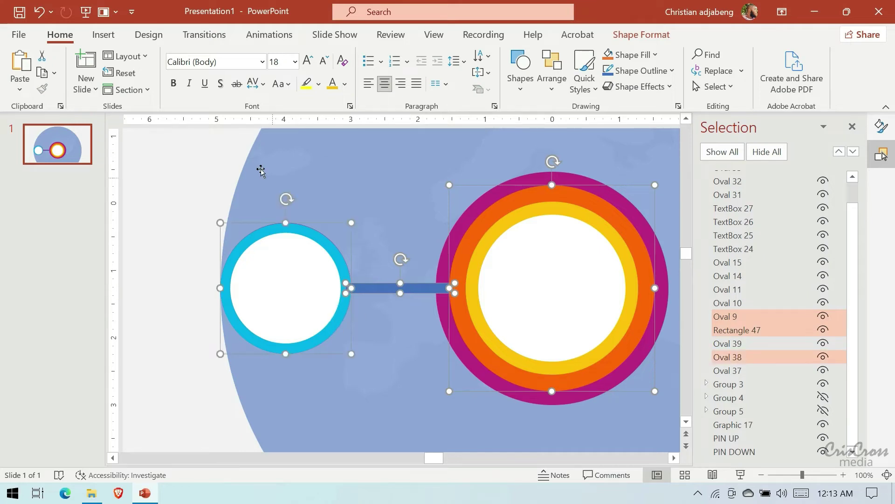
pyautogui.click(641, 35)
# Union the cyan circle, connector bar and orange ring into one orange shape.
pyautogui.click(144, 86)
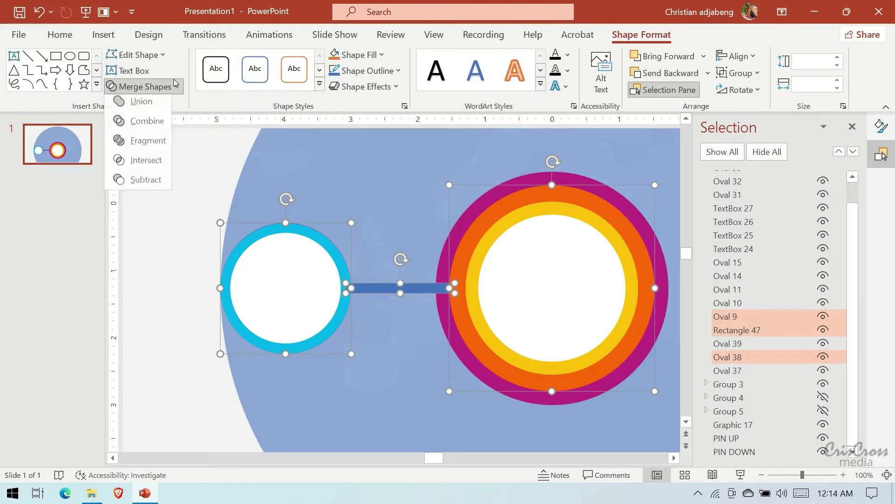
pyautogui.click(164, 108)
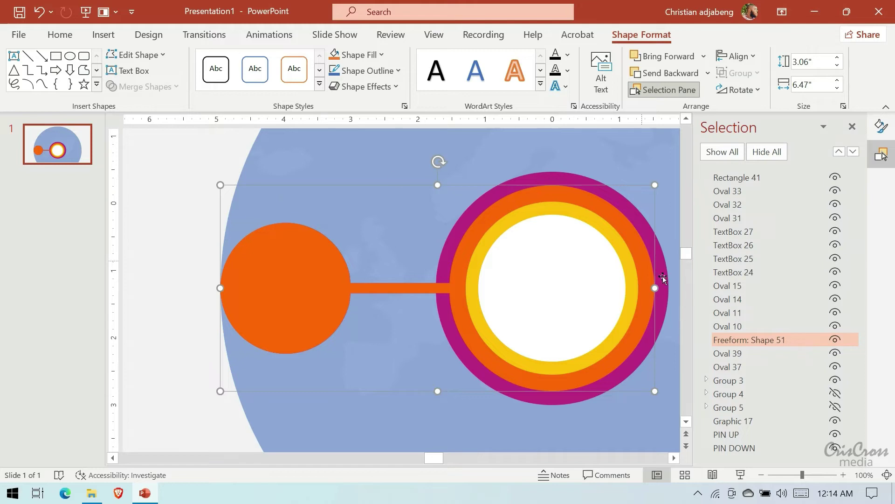
pyautogui.click(729, 368)
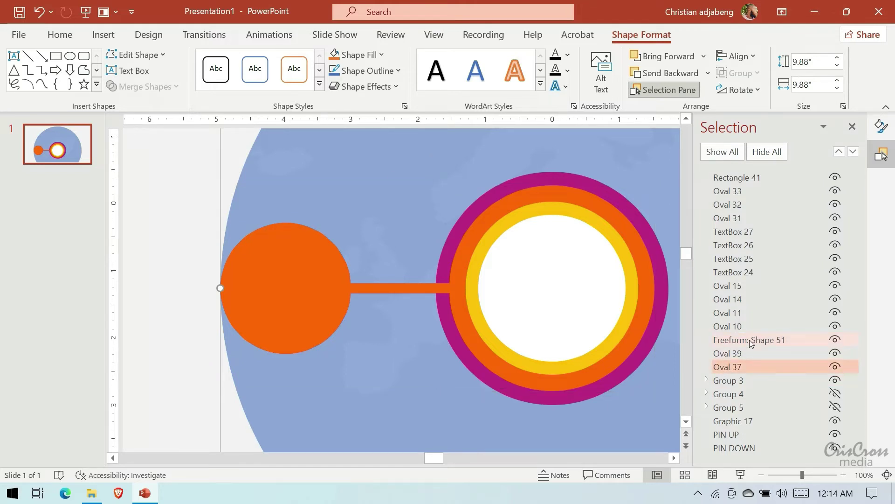
# Move Freeform: Shape 51 below Oval 39 so the white circle shows, viewing at 50% zoom.
pyautogui.moveTo(752, 343); pyautogui.dragTo(752, 363)
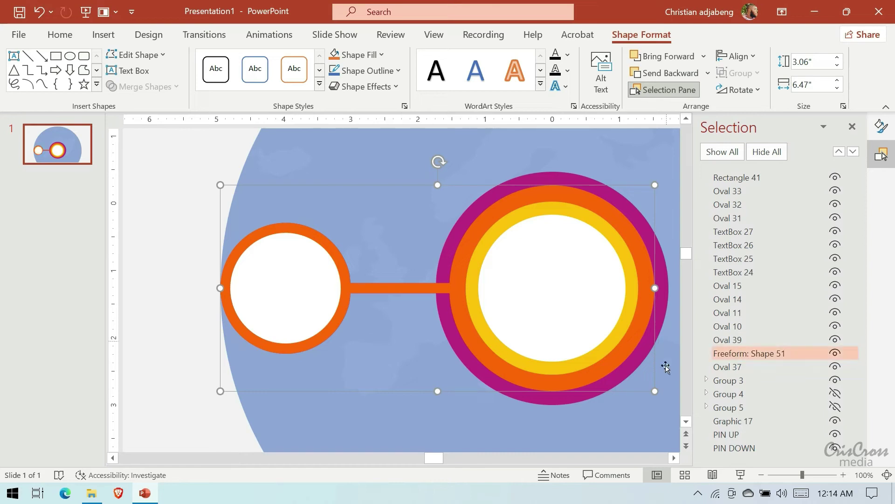
pyautogui.click(760, 474)
pyautogui.click(760, 474)
pyautogui.click(760, 474)
pyautogui.click(760, 474)
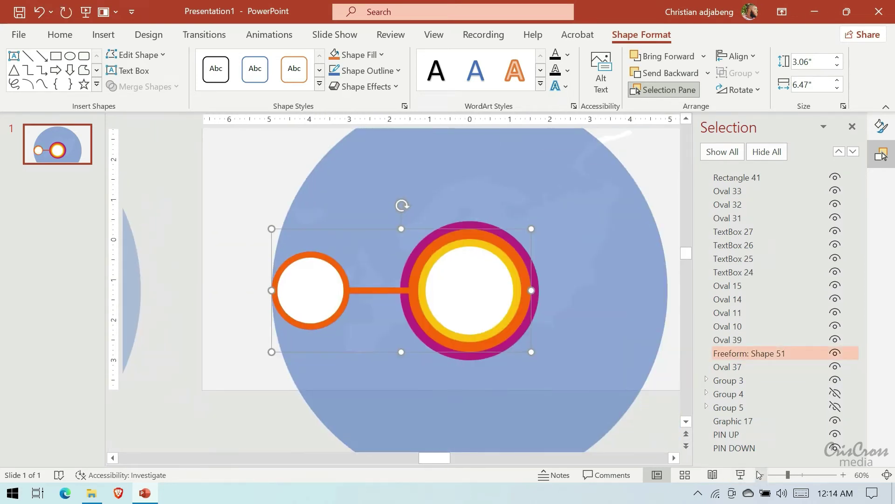
pyautogui.click(760, 475)
pyautogui.click(674, 457)
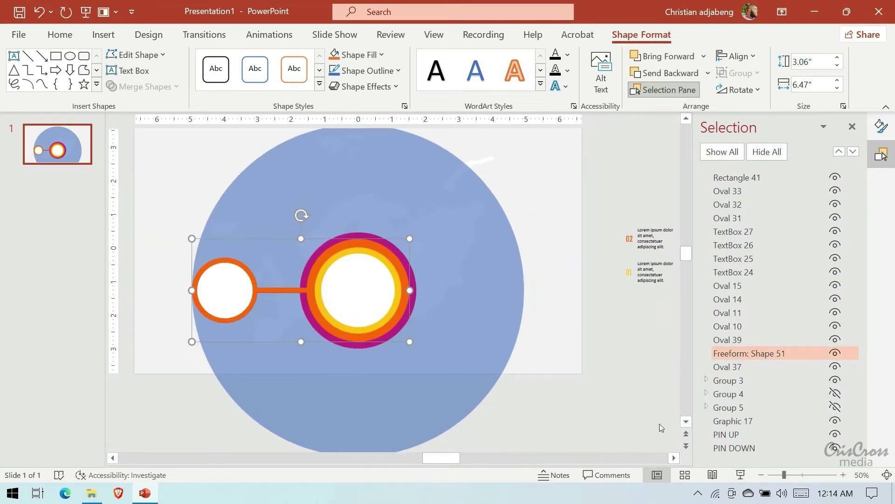
pyautogui.click(640, 389)
pyautogui.click(735, 368)
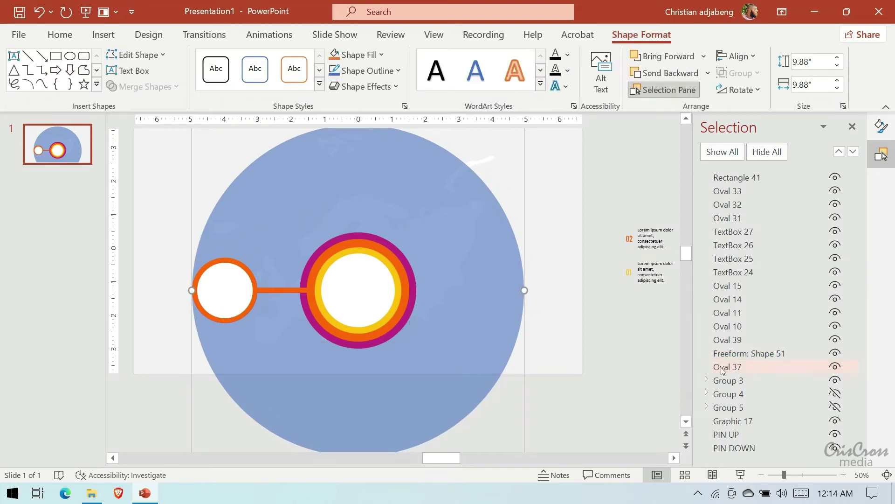
# Move the 02 label and its description text into the left white circle.
pyautogui.click(650, 241)
pyautogui.click(634, 241)
pyautogui.click(628, 239)
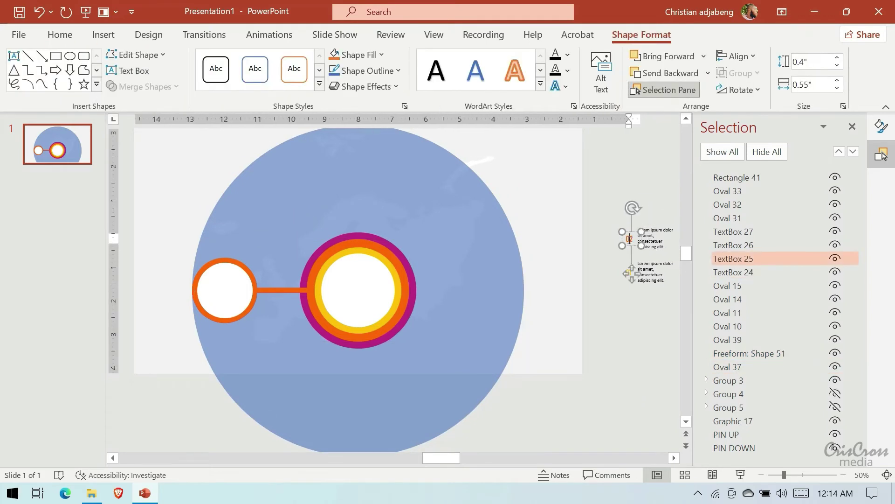
pyautogui.click(625, 242)
pyautogui.keyDown('shift'); pyautogui.click(629, 238); pyautogui.keyUp('shift')
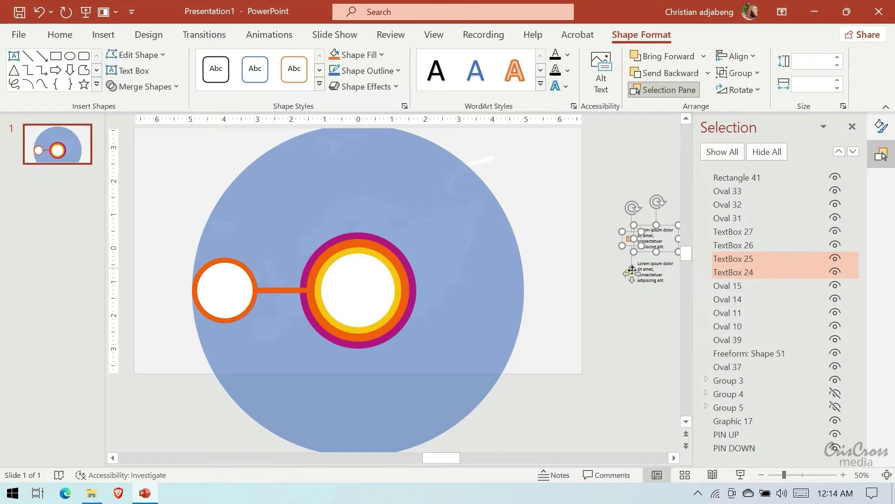
pyautogui.moveTo(632, 271); pyautogui.dragTo(207, 326)
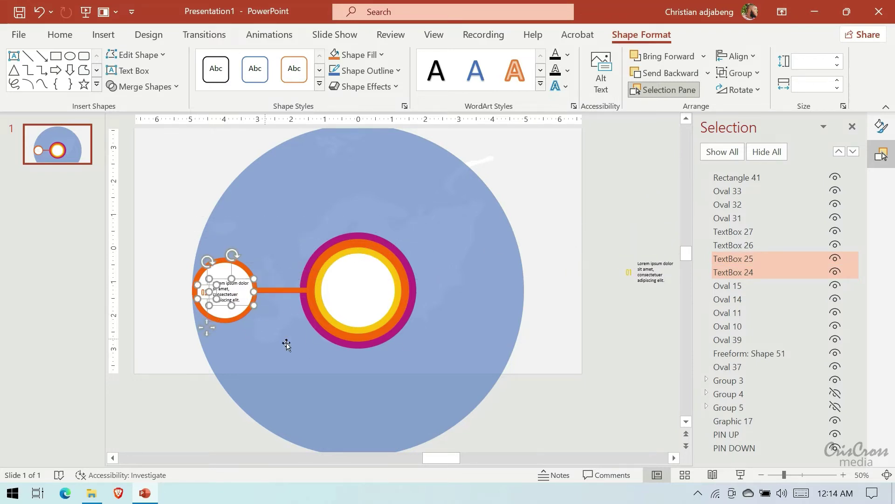
# Add Oval 39, Freeform: Shape 51 and Oval 37 to the selection, hiding Group 3's outer ring.
pyautogui.click(842, 475)
pyautogui.click(843, 475)
pyautogui.click(842, 474)
pyautogui.moveTo(396, 314); pyautogui.dragTo(398, 311)
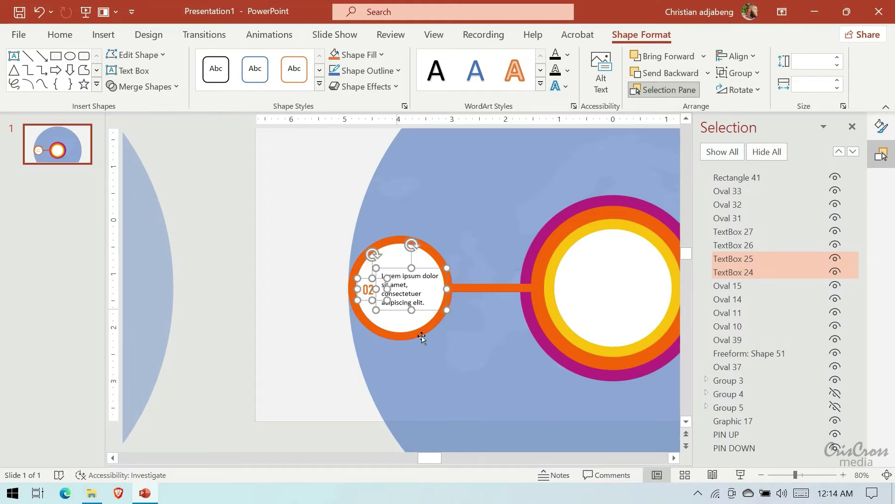
pyautogui.click(762, 473)
pyautogui.click(762, 473)
pyautogui.click(762, 473)
pyautogui.click(763, 473)
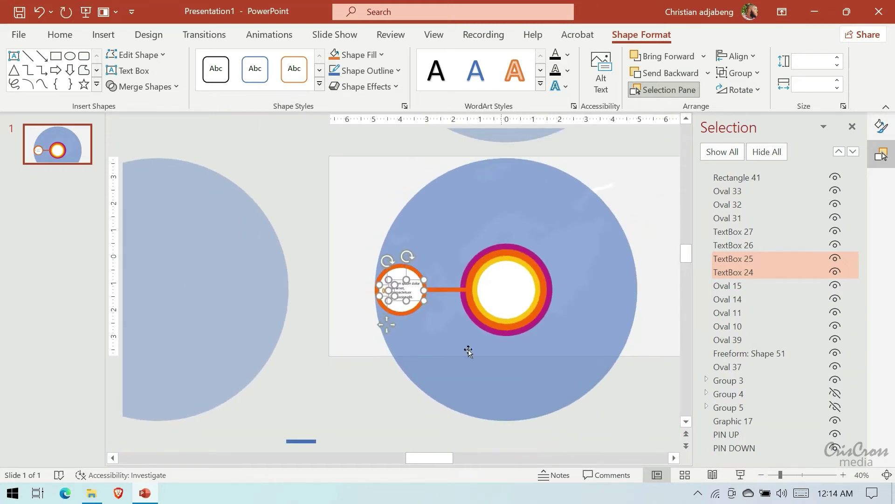
pyautogui.keyDown('shift'); pyautogui.click(469, 335); pyautogui.keyUp('shift')
pyautogui.keyDown('shift'); pyautogui.click(482, 319); pyautogui.keyUp('shift')
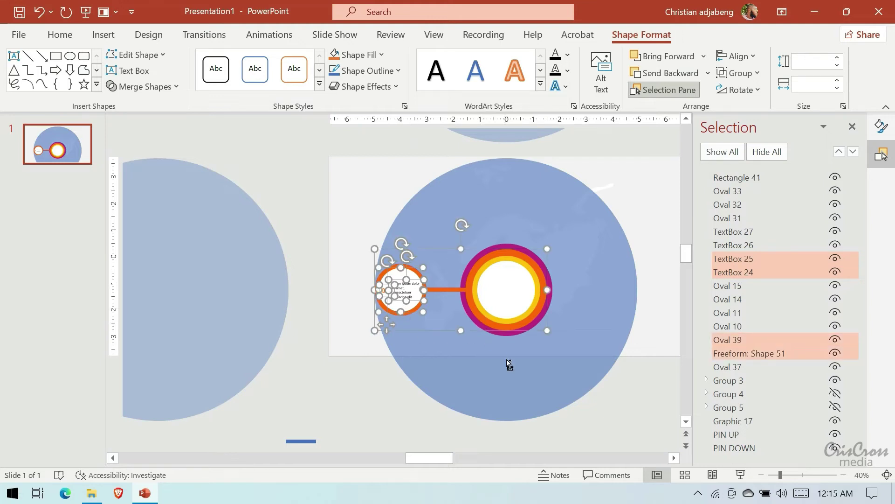
pyautogui.click(834, 381)
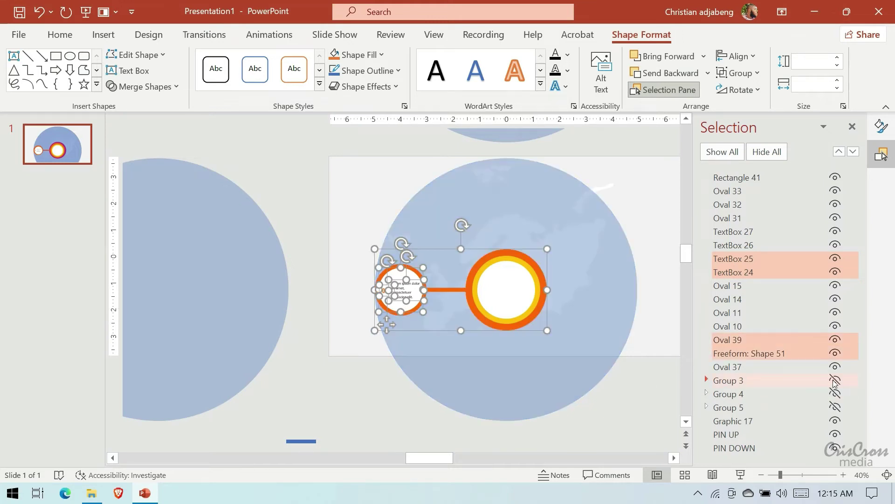
pyautogui.keyDown('shift'); pyautogui.click(586, 371); pyautogui.keyUp('shift')
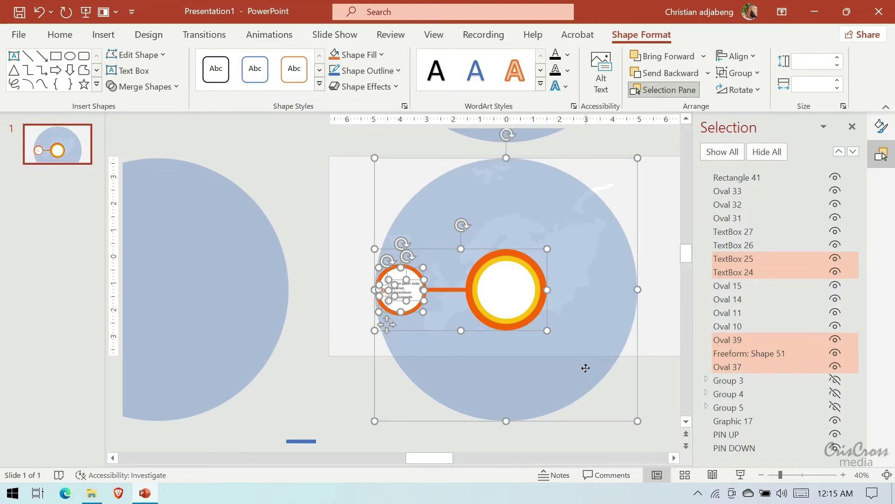
# Group the selected shapes as Group 2, move it below Oval 10, and hide it.
pyautogui.rightClick(472, 250)
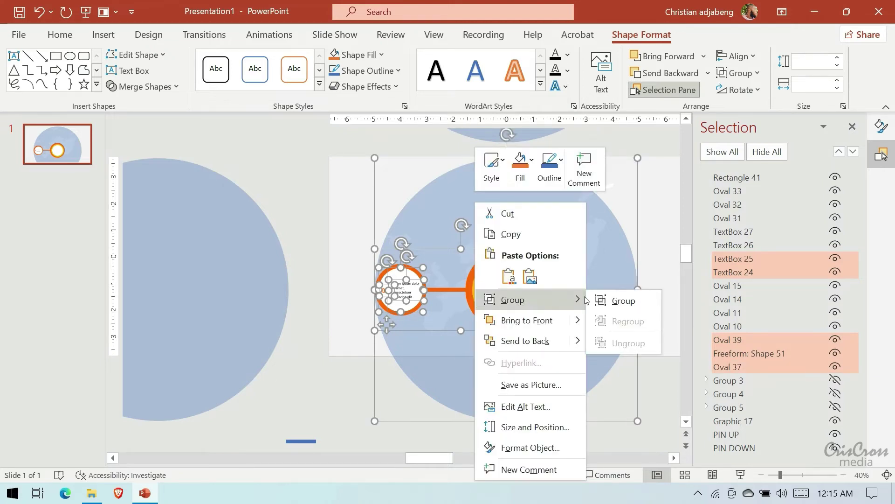
pyautogui.click(621, 298)
pyautogui.click(707, 257)
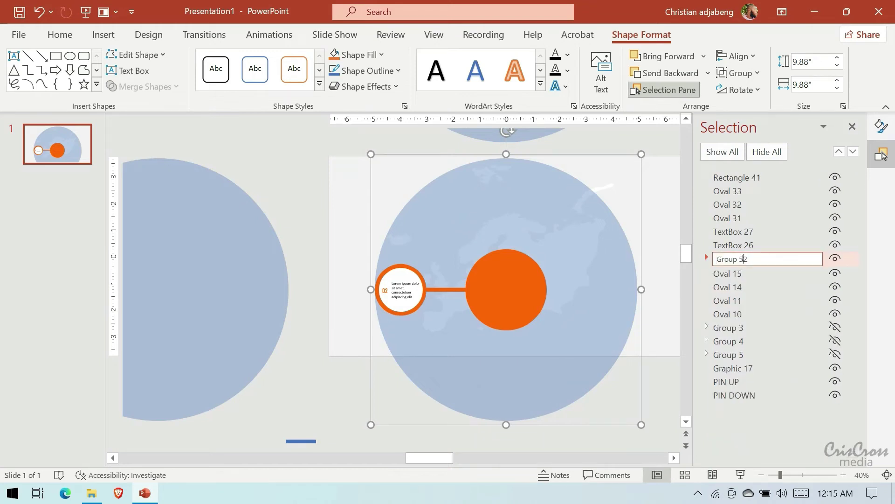
pyautogui.press('Return')
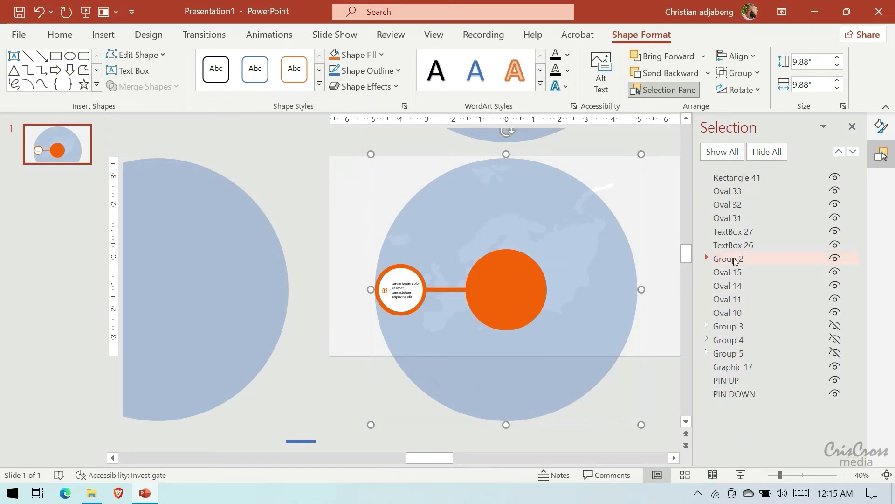
pyautogui.moveTo(733, 259); pyautogui.dragTo(722, 313)
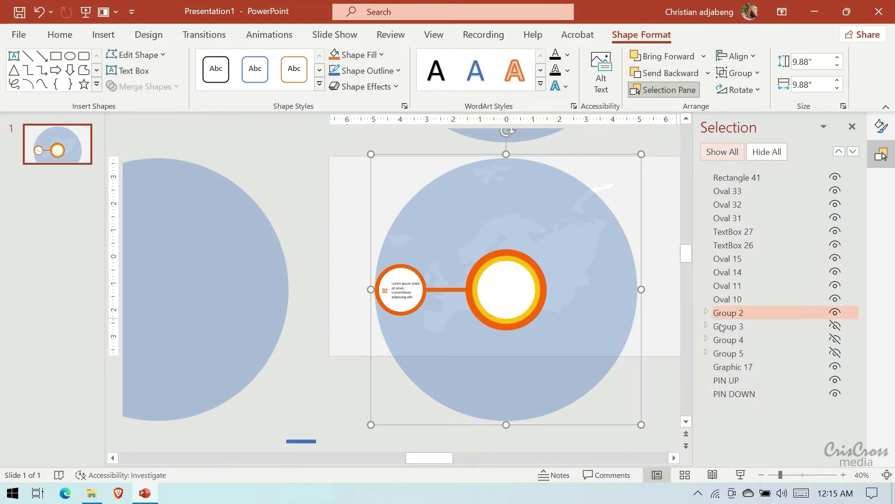
pyautogui.click(835, 312)
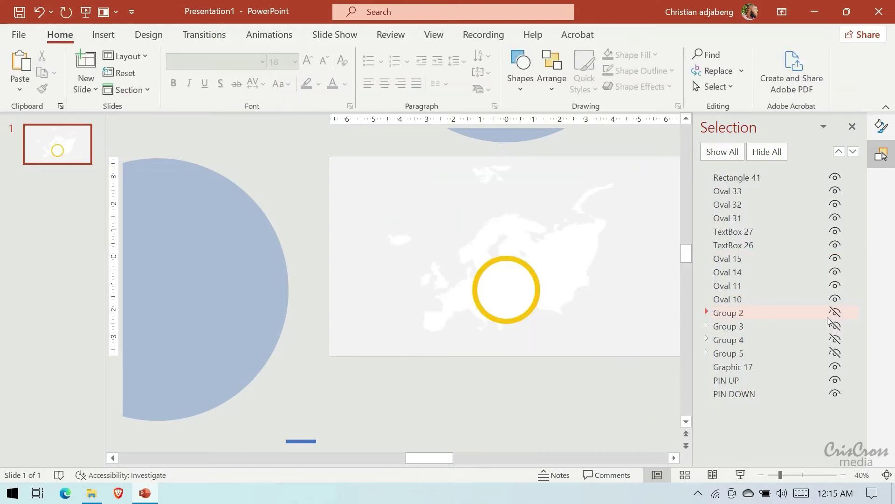
# Marquee-select the large blue circle and white circle and drag them onto the slide over the map.
pyautogui.click(761, 475)
pyautogui.click(761, 475)
pyautogui.scroll(-1, 256, 366)
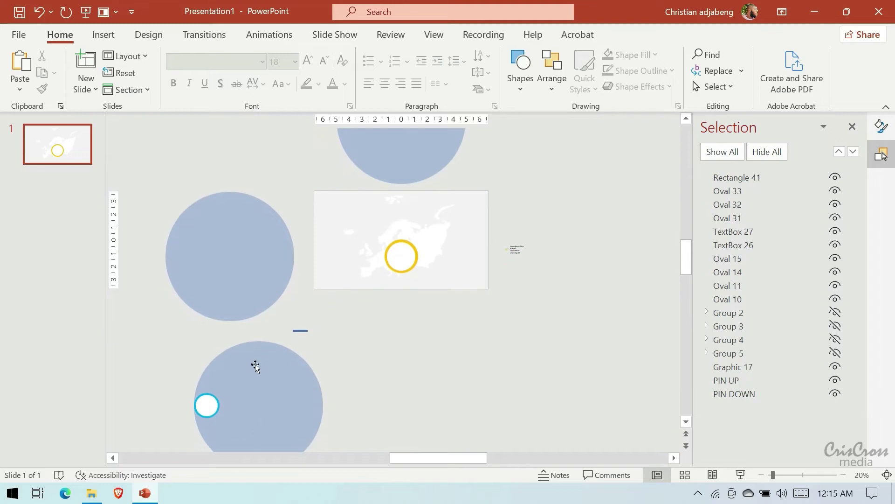
pyautogui.moveTo(155, 337); pyautogui.dragTo(390, 460)
pyautogui.scroll(-2, 434, 369)
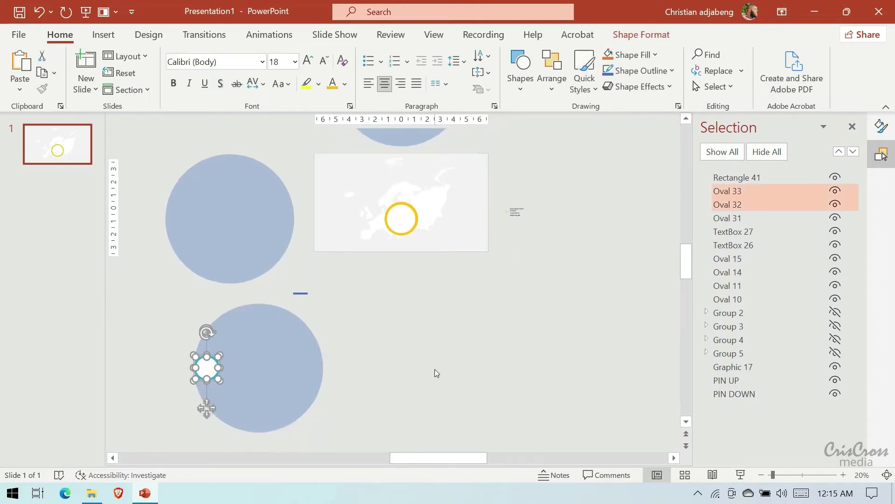
pyautogui.scroll(-2, 326, 327)
pyautogui.moveTo(159, 260); pyautogui.dragTo(379, 432)
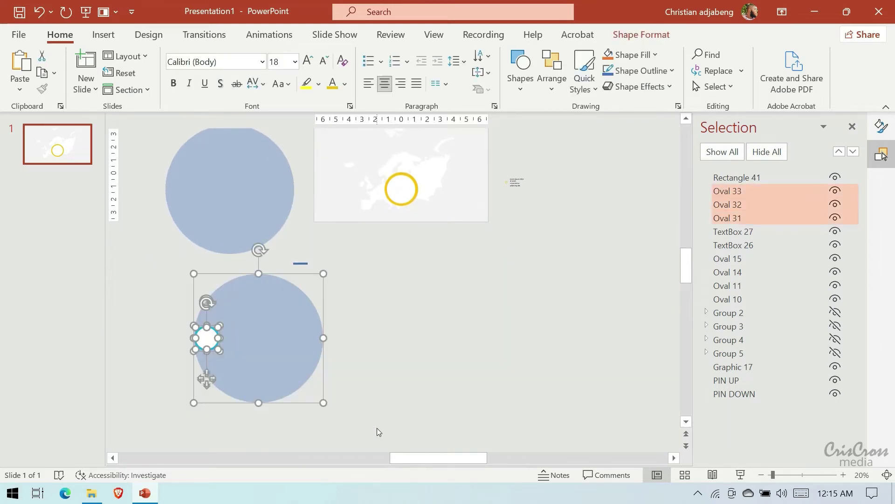
pyautogui.moveTo(268, 337); pyautogui.dragTo(412, 189)
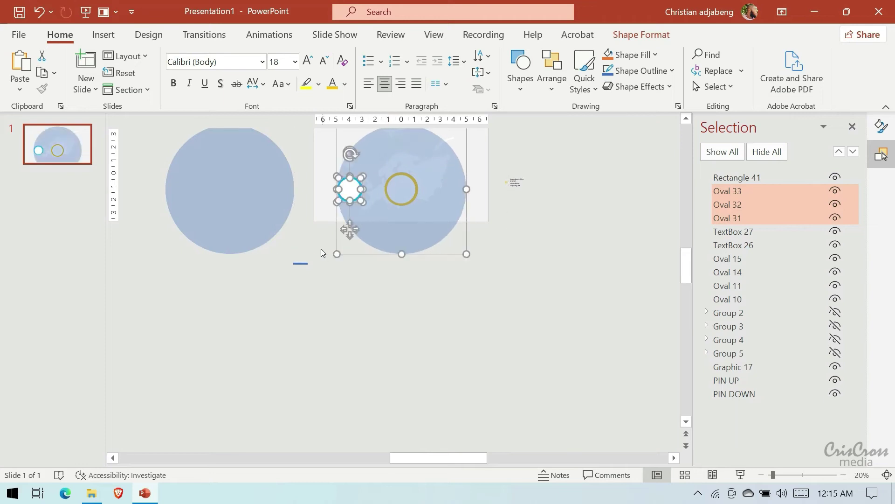
# Place connector line Rectangle 41 between the white and gold circles.
pyautogui.click(299, 263)
pyautogui.moveTo(304, 295); pyautogui.dragTo(373, 219)
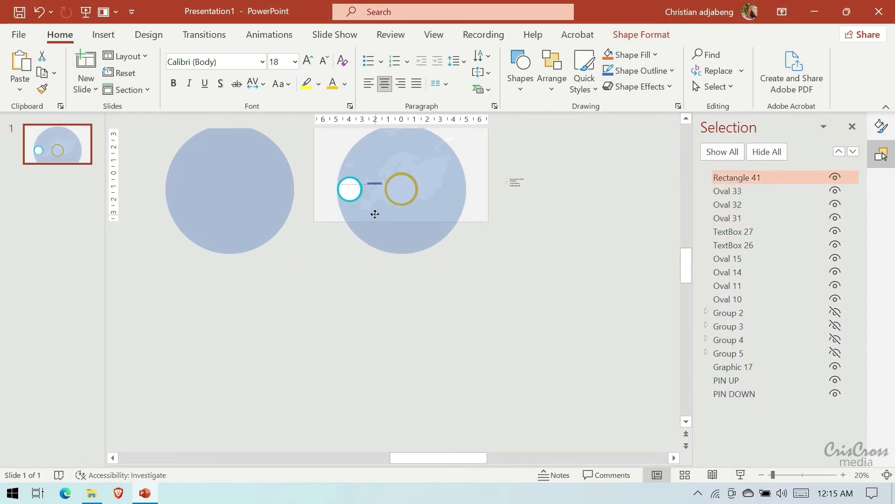
pyautogui.scroll(3, 373, 219)
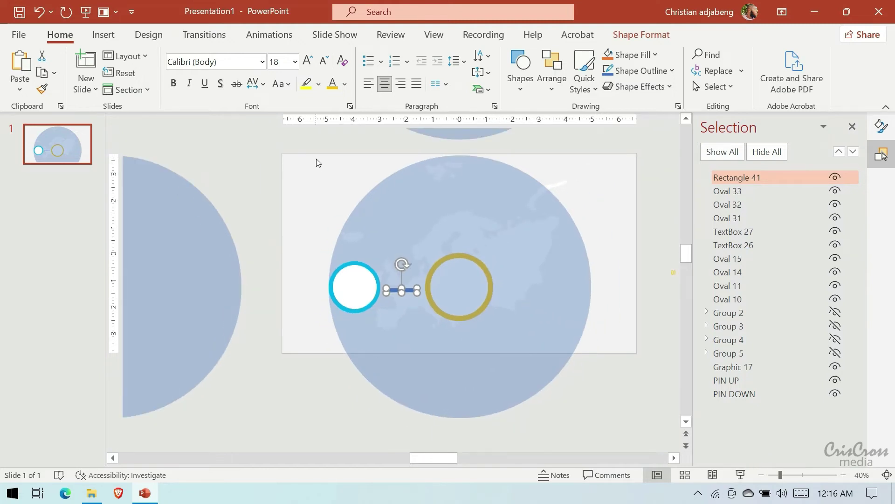
pyautogui.moveTo(307, 146); pyautogui.dragTo(638, 425)
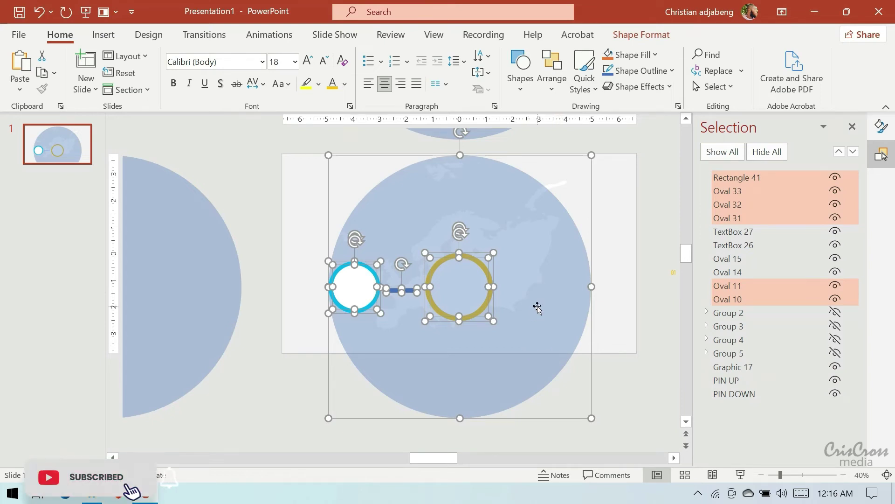
# Hide the gold ring Oval 11.
pyautogui.click(642, 358)
pyautogui.click(720, 288)
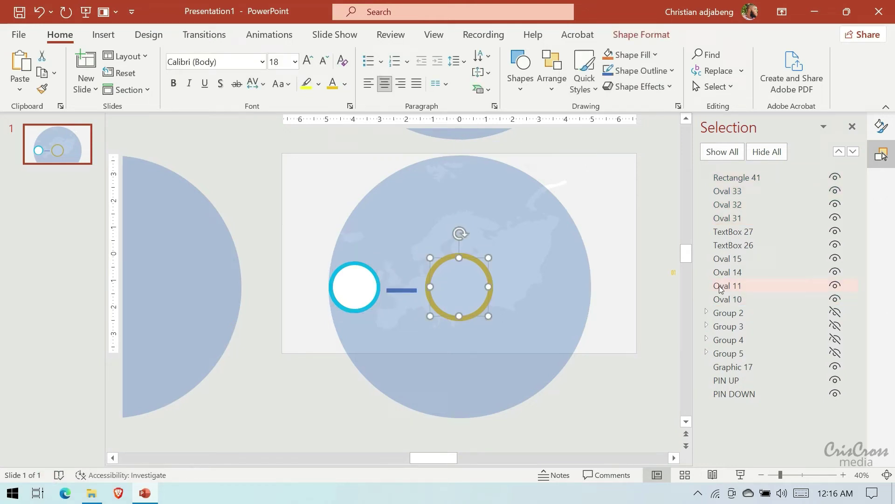
pyautogui.click(835, 286)
# Send Ovals 31, 32 and 33 below Oval 10 so the gold circle shows bright yellow.
pyautogui.click(738, 300)
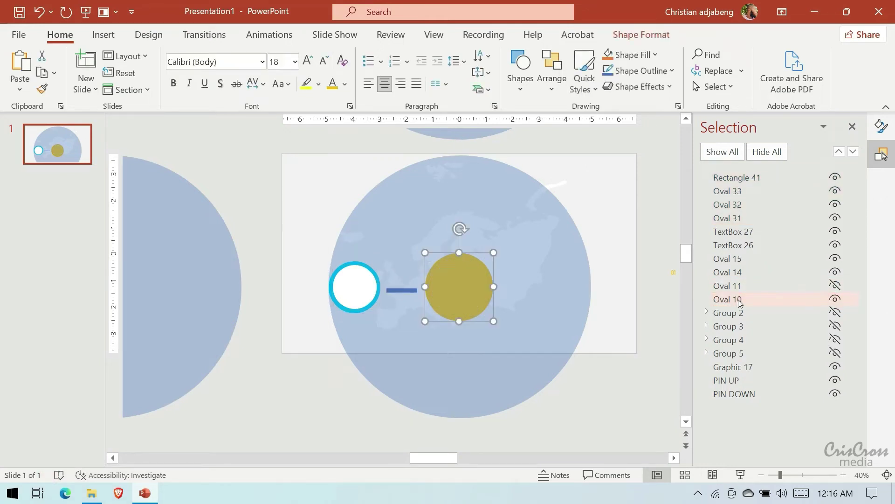
pyautogui.keyDown('ctrl'); pyautogui.click(741, 275); pyautogui.keyUp('ctrl')
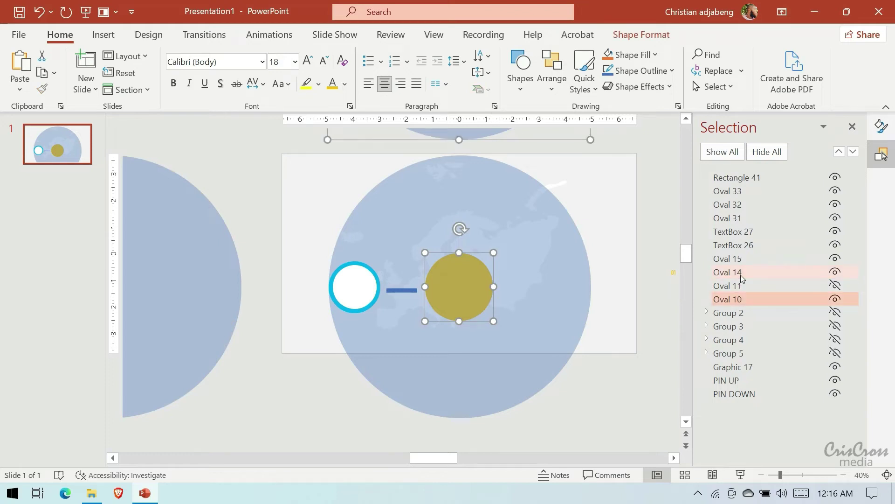
pyautogui.keyDown('ctrl'); pyautogui.click(742, 275); pyautogui.keyUp('ctrl')
pyautogui.keyDown('ctrl'); pyautogui.click(746, 261); pyautogui.keyUp('ctrl')
pyautogui.keyDown('ctrl'); pyautogui.click(748, 263); pyautogui.keyUp('ctrl')
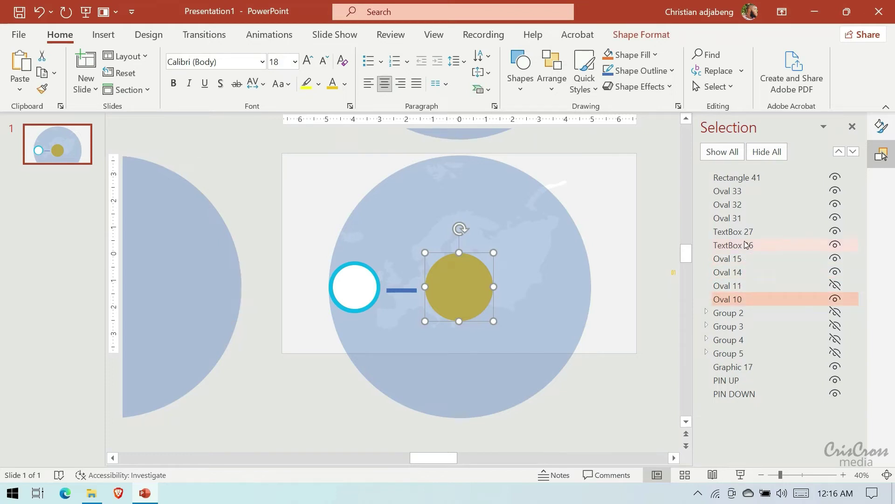
pyautogui.keyDown('ctrl'); pyautogui.click(738, 220); pyautogui.keyUp('ctrl')
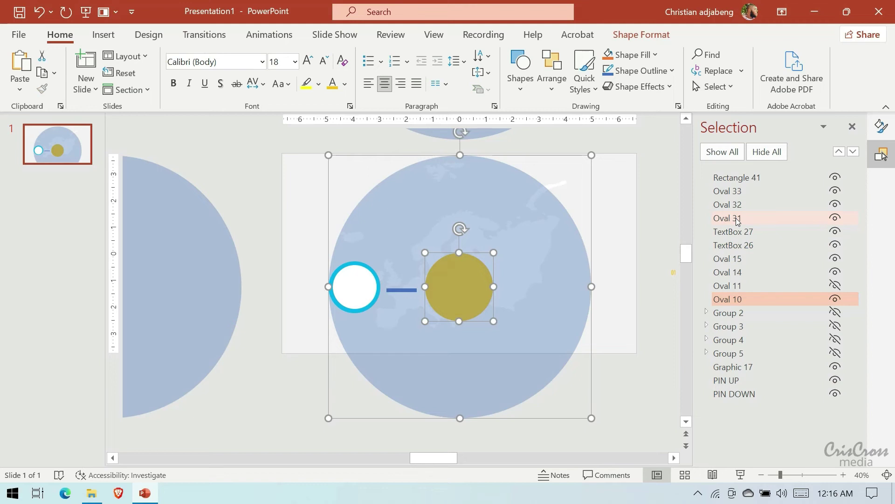
pyautogui.keyDown('ctrl'); pyautogui.click(740, 205); pyautogui.keyUp('ctrl')
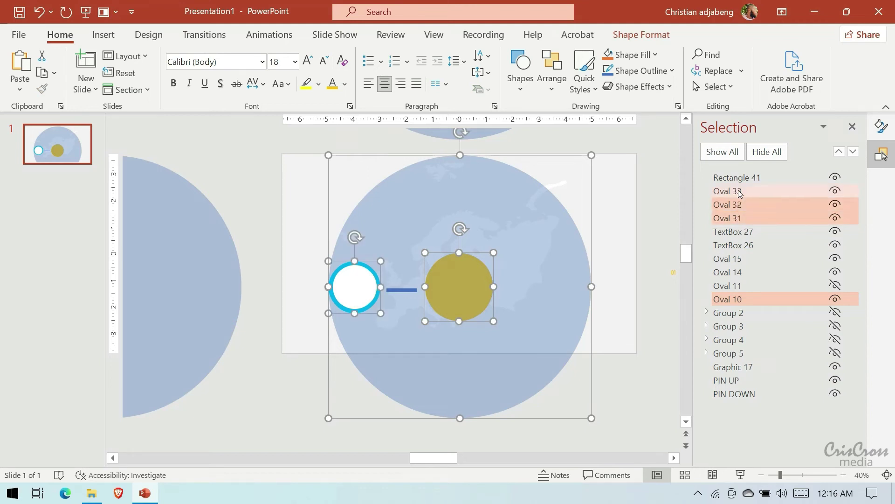
pyautogui.keyDown('ctrl'); pyautogui.click(737, 191); pyautogui.keyUp('ctrl')
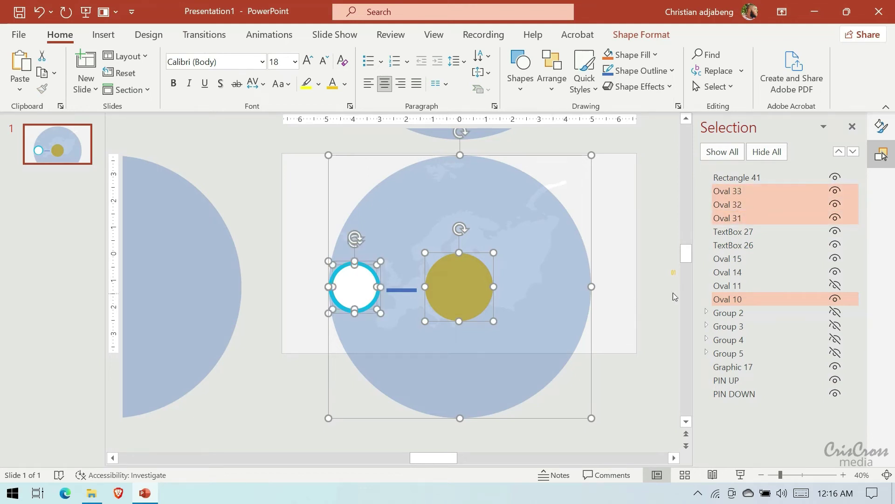
pyautogui.keyDown('ctrl'); pyautogui.click(726, 301); pyautogui.keyUp('ctrl')
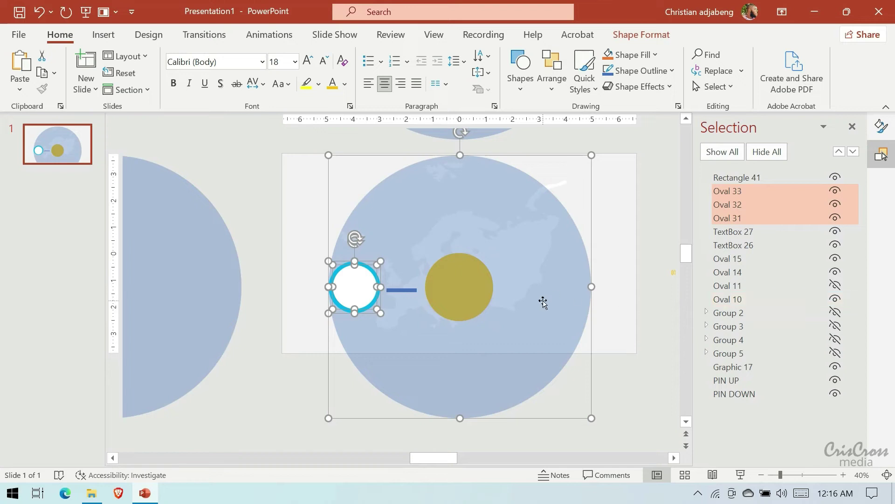
pyautogui.moveTo(544, 302); pyautogui.dragTo(541, 301)
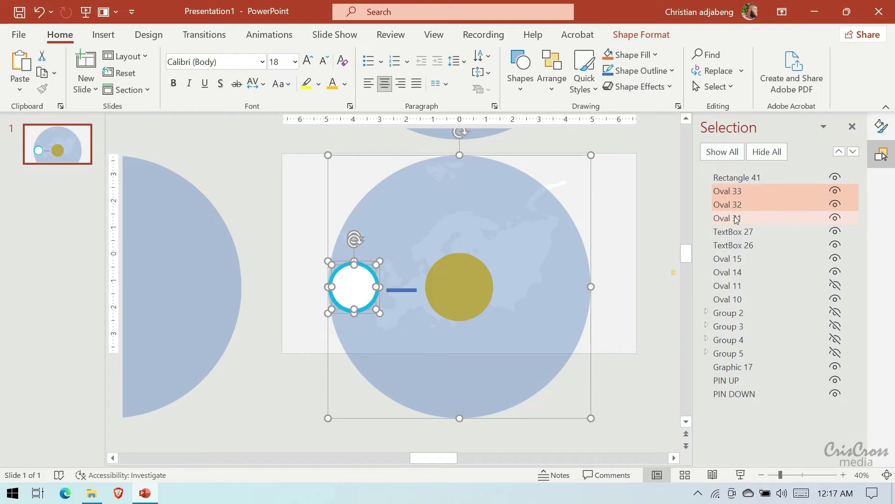
pyautogui.moveTo(734, 217); pyautogui.dragTo(736, 305)
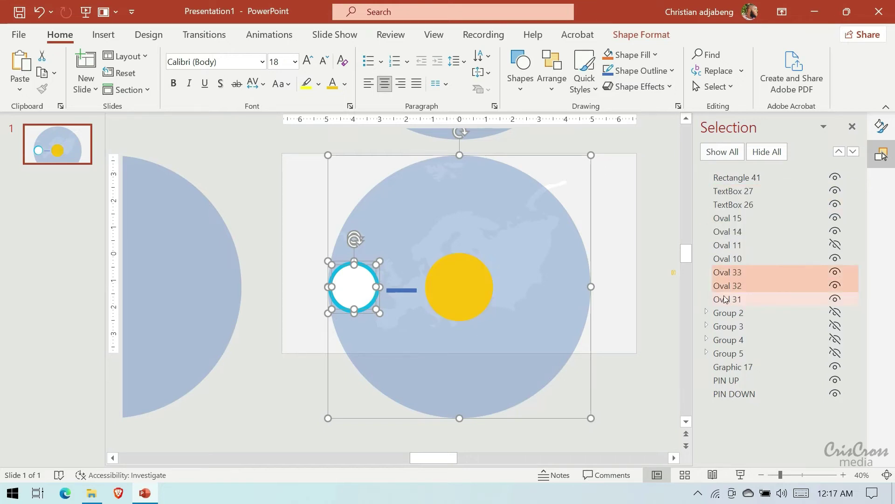
pyautogui.click(656, 289)
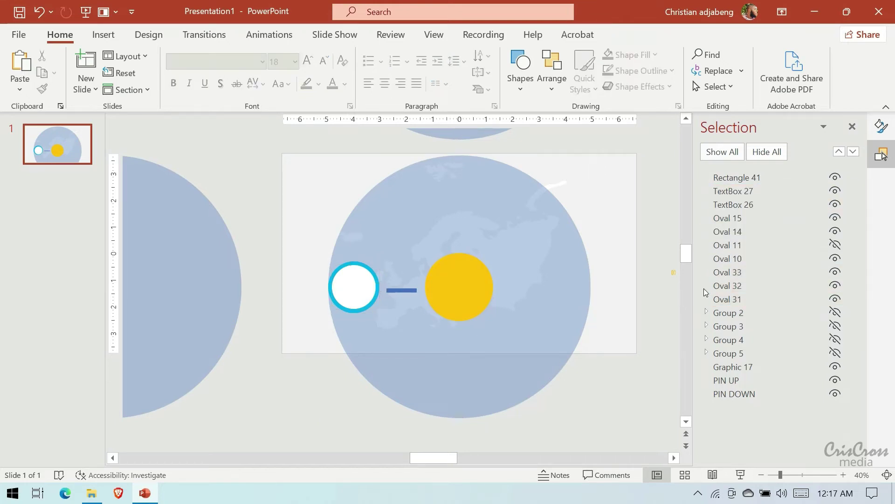
# Show Group 2 again and stretch the blue connector bar from the cyan ring into the yellow circle.
pyautogui.click(836, 312)
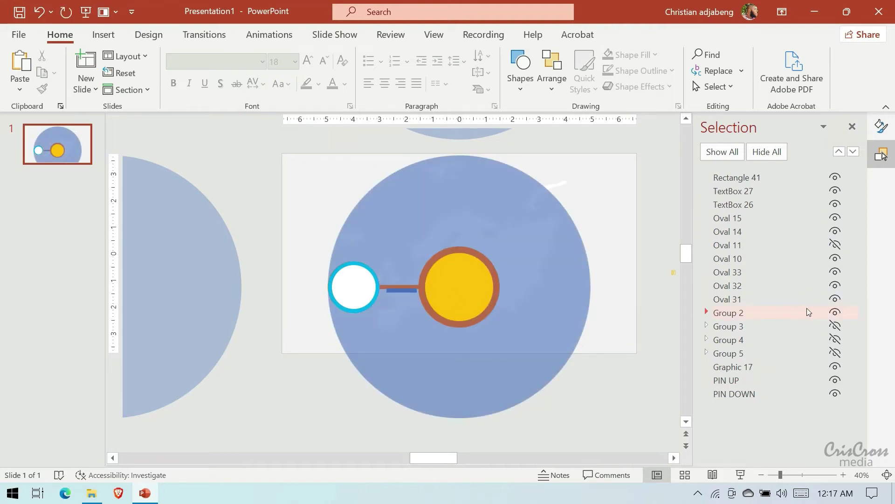
pyautogui.click(409, 293)
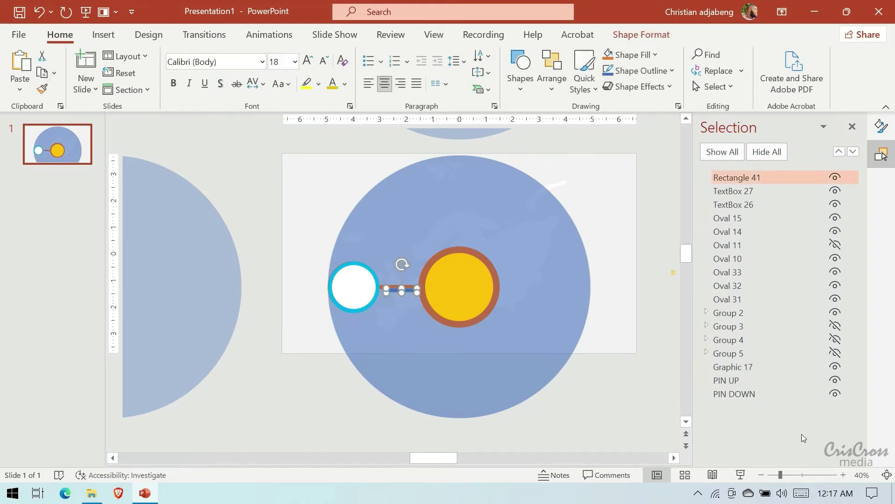
pyautogui.click(844, 475)
pyautogui.click(843, 475)
pyautogui.click(843, 475)
pyautogui.click(843, 475)
pyautogui.click(843, 475)
pyautogui.click(843, 474)
pyautogui.click(844, 475)
pyautogui.click(843, 475)
pyautogui.click(844, 475)
pyautogui.click(843, 474)
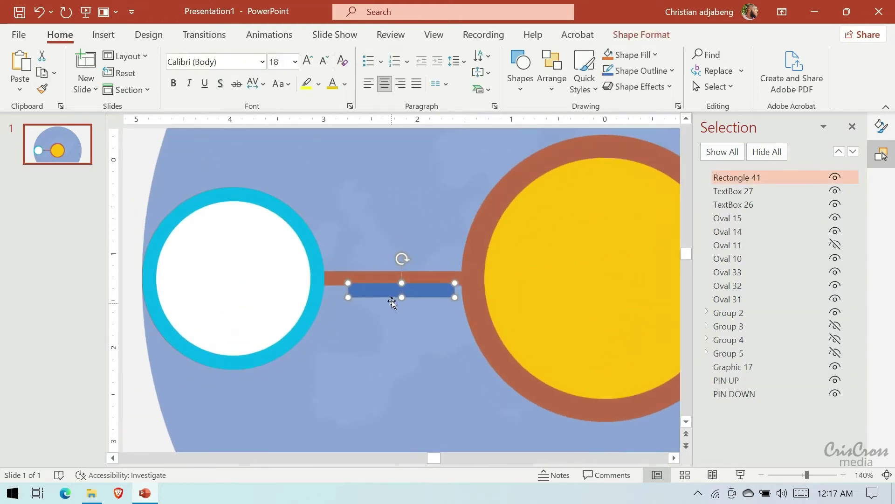
pyautogui.moveTo(395, 296); pyautogui.dragTo(394, 281)
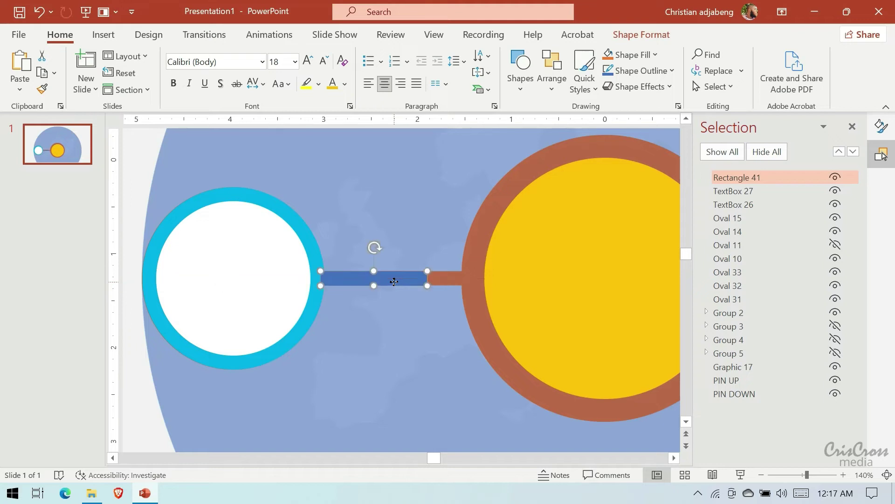
pyautogui.click(843, 475)
pyautogui.click(843, 475)
pyautogui.click(843, 474)
pyautogui.click(843, 475)
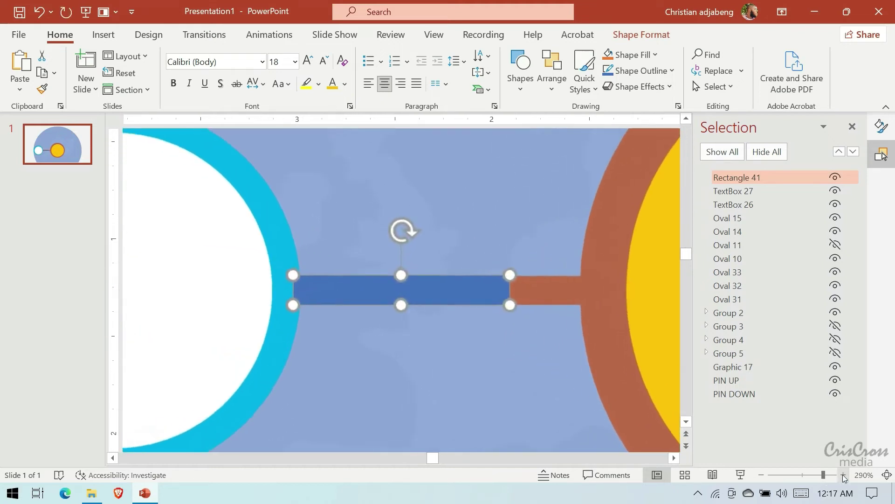
pyautogui.click(844, 474)
pyautogui.click(844, 475)
pyautogui.click(843, 475)
pyautogui.click(844, 475)
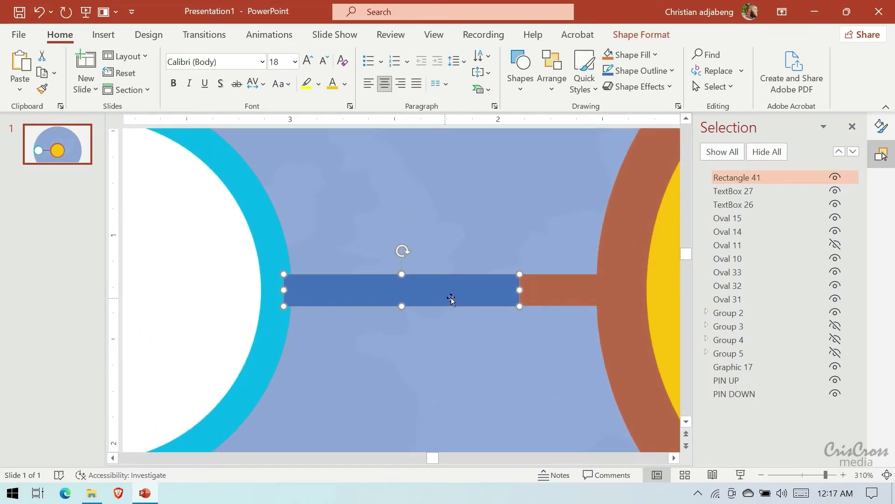
pyautogui.moveTo(522, 289); pyautogui.dragTo(668, 290)
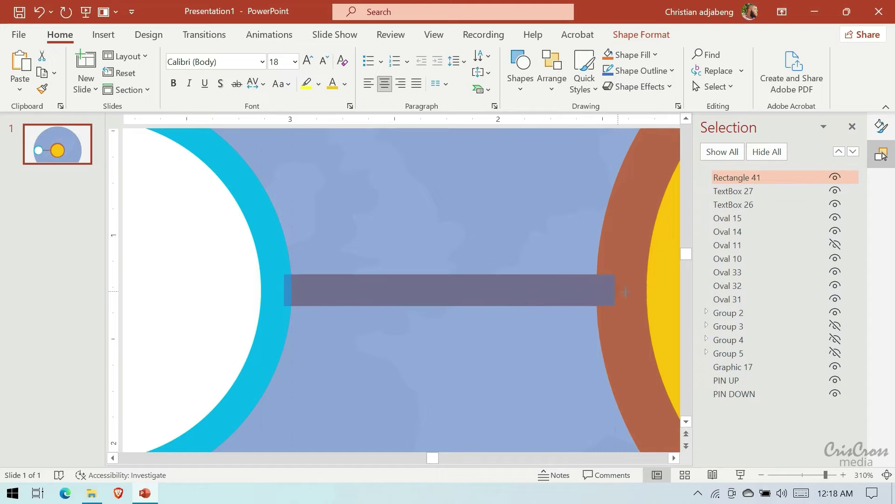
# Select the yellow circle, connector bar and cyan ring together for merging.
pyautogui.click(666, 333)
pyautogui.keyDown('shift'); pyautogui.click(591, 302); pyautogui.keyUp('shift')
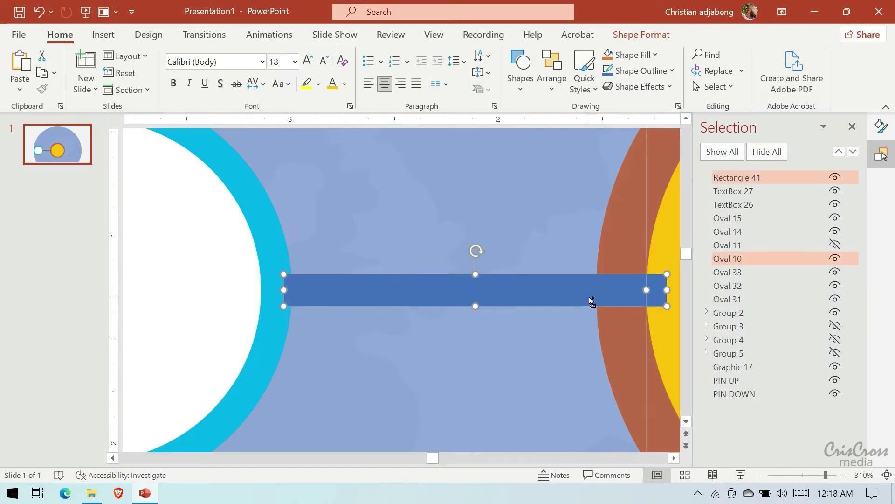
pyautogui.keyDown('shift'); pyautogui.click(281, 329); pyautogui.keyUp('shift')
pyautogui.click(616, 37)
# Union the ring, bar and yellow circle, then place Freeform: Shape 53 below Oval 33.
pyautogui.click(143, 86)
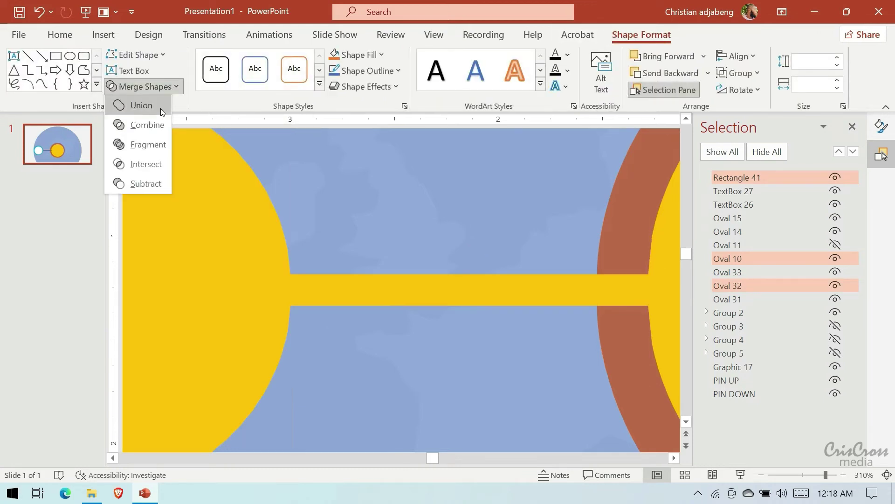
pyautogui.click(162, 112)
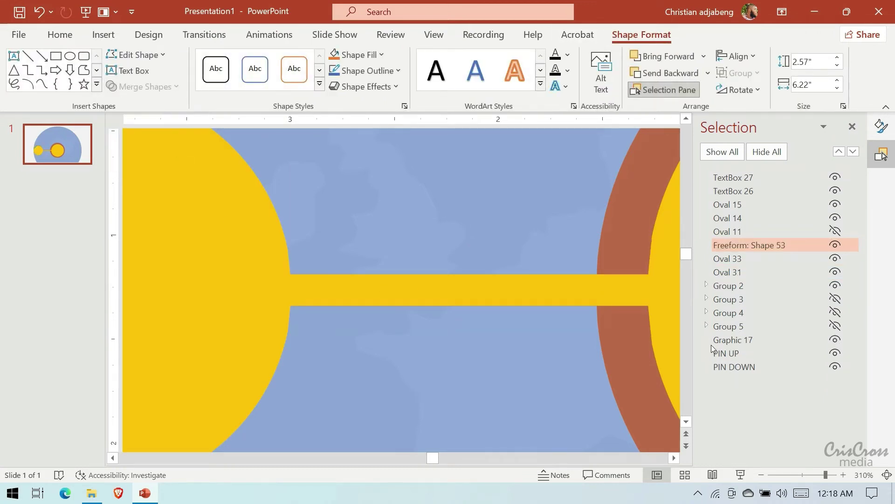
pyautogui.moveTo(733, 246); pyautogui.dragTo(736, 264)
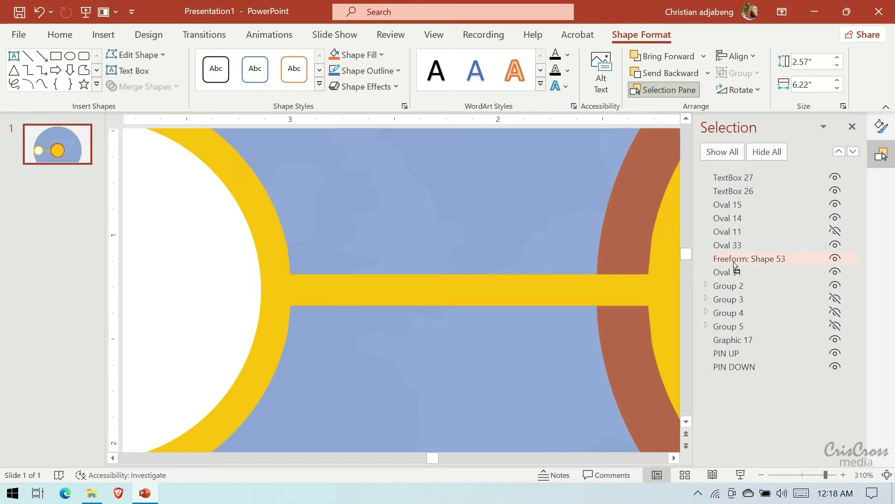
# Hide Group 2 again, zoom out to the whole slide, and select the Lorem ipsum text box.
pyautogui.click(836, 287)
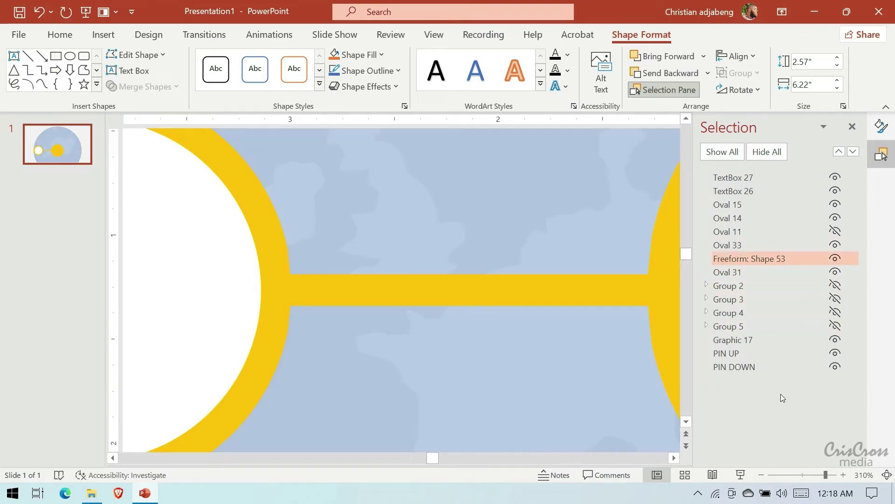
pyautogui.click(760, 472)
pyautogui.click(761, 472)
pyautogui.click(760, 472)
pyautogui.click(760, 472)
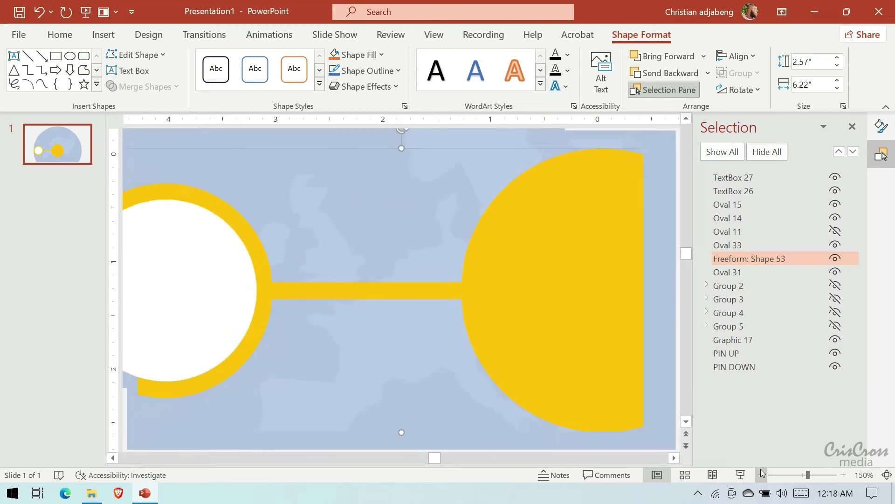
pyautogui.click(761, 472)
pyautogui.click(761, 471)
pyautogui.click(761, 471)
pyautogui.click(760, 471)
pyautogui.click(761, 471)
pyautogui.click(760, 471)
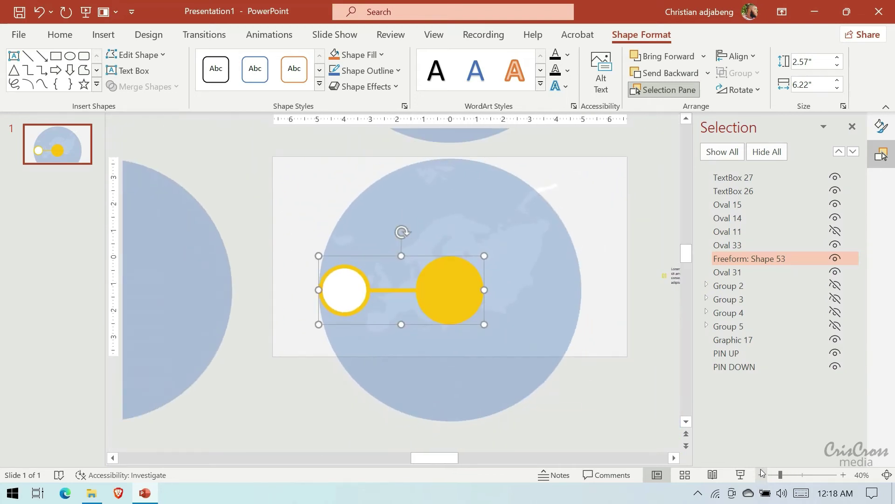
pyautogui.click(604, 271)
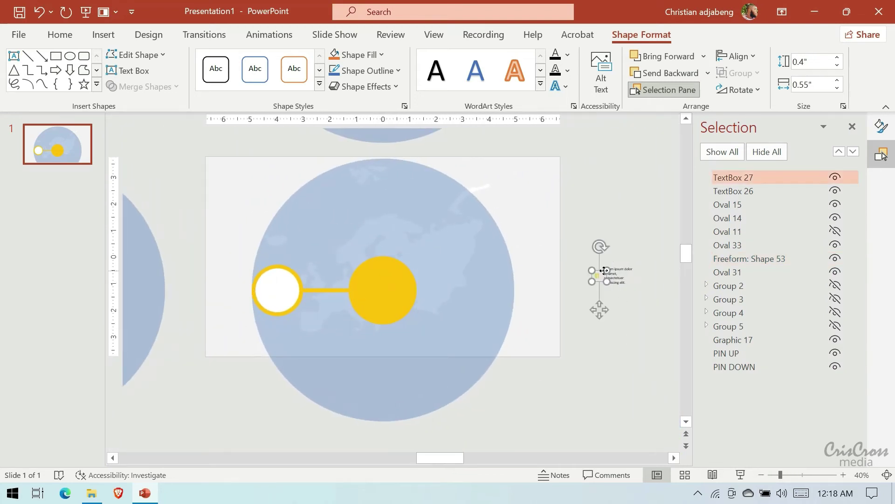
# Move the 01 number and Lorem ipsum text boxes onto the white circle.
pyautogui.keyDown('shift'); pyautogui.click(622, 288); pyautogui.keyUp('shift')
pyautogui.moveTo(601, 307); pyautogui.dragTo(269, 330)
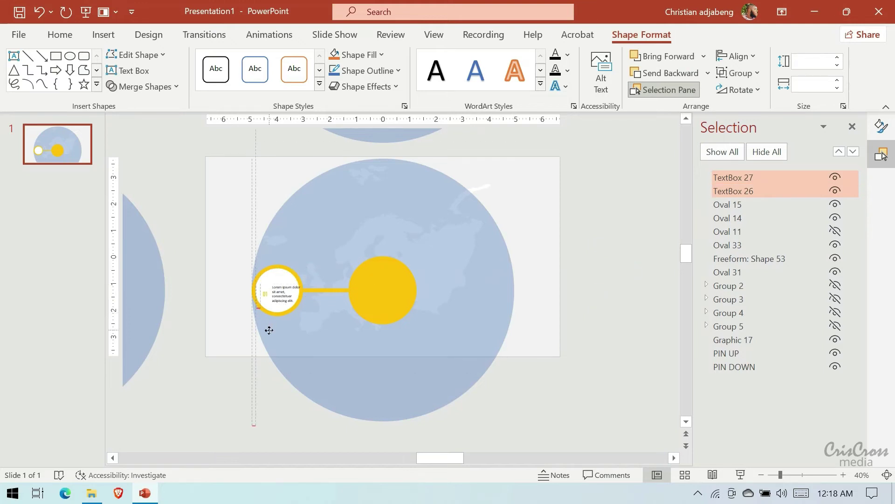
pyautogui.moveTo(269, 330); pyautogui.dragTo(264, 326)
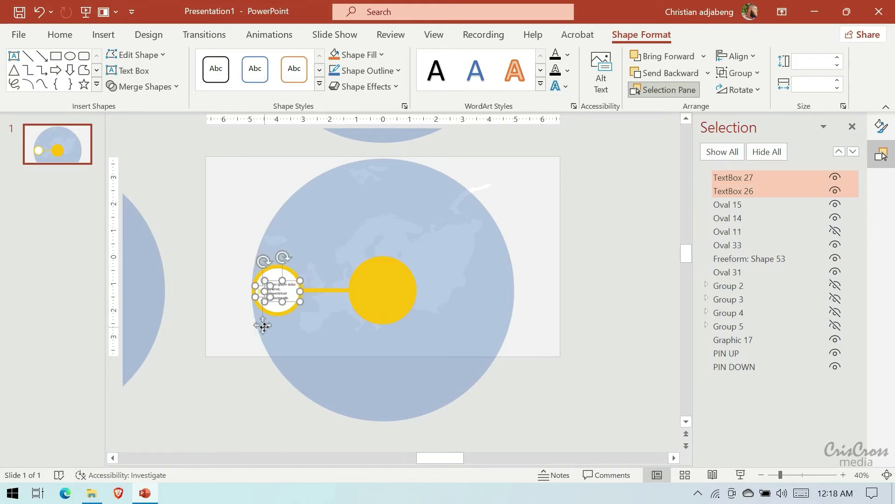
pyautogui.keyDown('ctrl'); pyautogui.scroll(5, 397, 289); pyautogui.keyUp('ctrl')
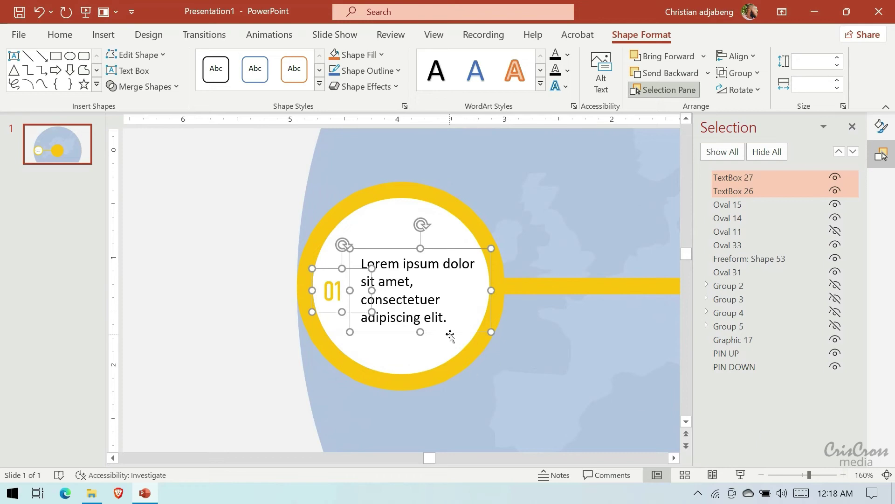
pyautogui.moveTo(452, 333); pyautogui.dragTo(450, 327)
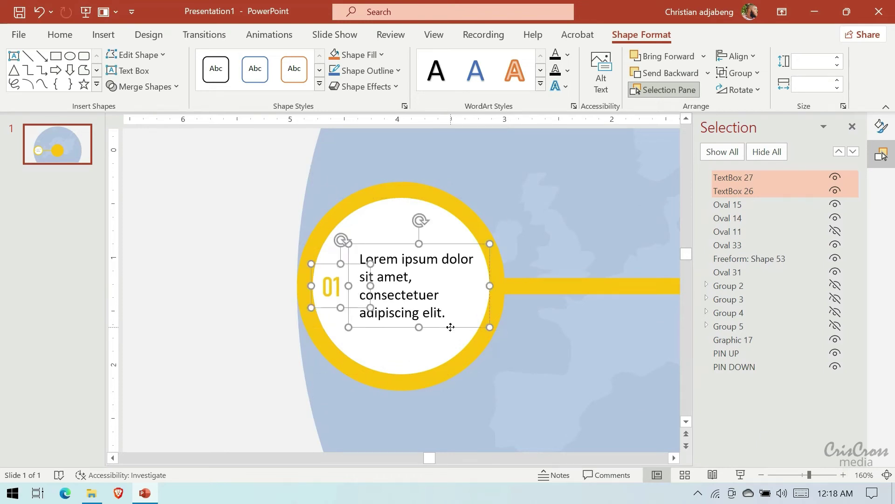
# Add Oval 33, Freeform: Shape 53 and Oval 31 to the selection.
pyautogui.keyDown('shift'); pyautogui.click(424, 354); pyautogui.keyUp('shift')
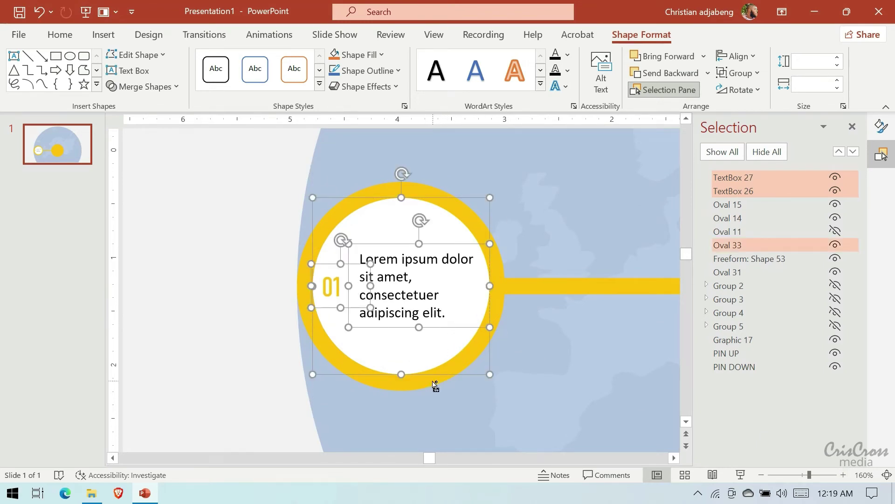
pyautogui.keyDown('shift'); pyautogui.click(432, 381); pyautogui.keyUp('shift')
pyautogui.keyDown('shift'); pyautogui.click(519, 435); pyautogui.keyUp('shift')
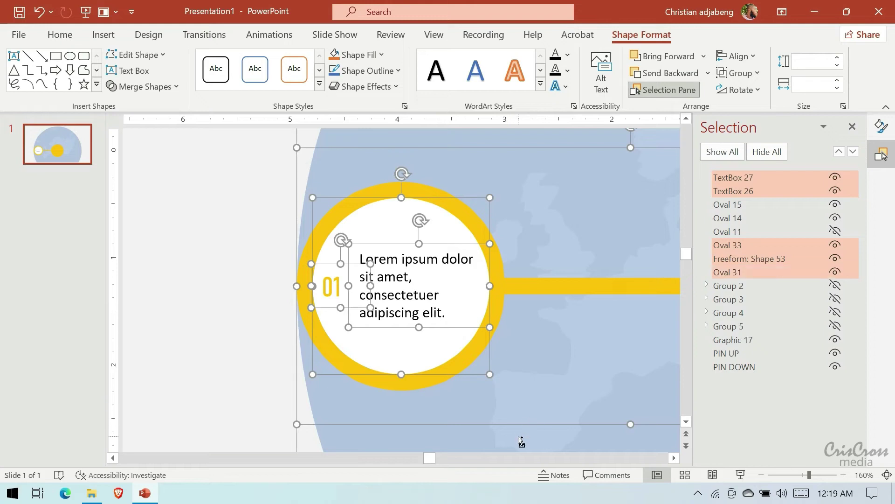
# Group the selected 01 shapes, rename the group Group 1, and drag it below Oval 11.
pyautogui.rightClick(466, 194)
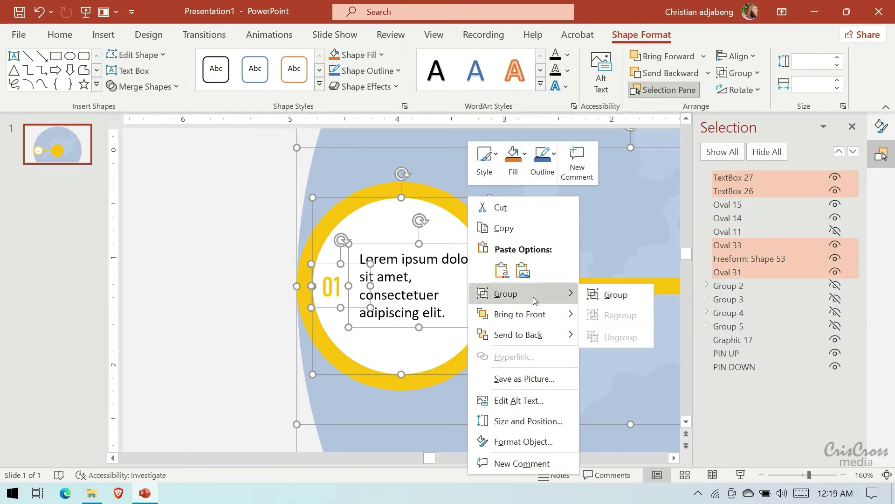
pyautogui.click(602, 292)
pyautogui.click(706, 176)
pyautogui.doubleClick(747, 178)
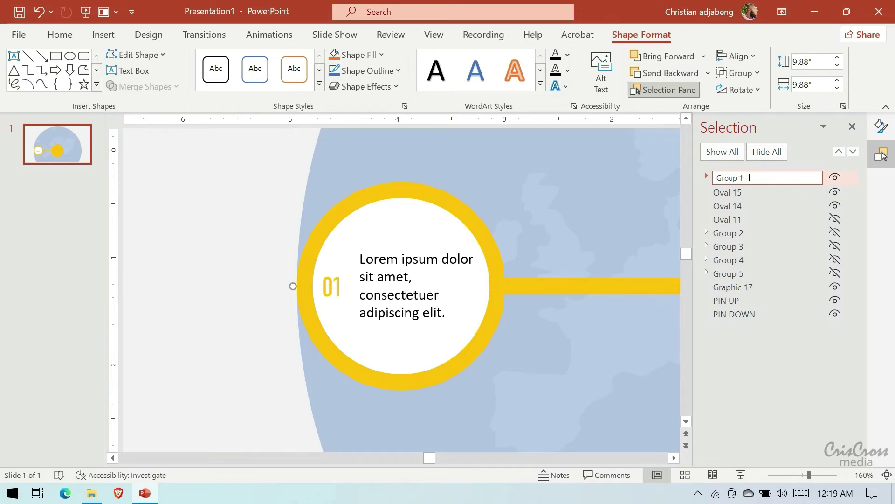
pyautogui.press('Return')
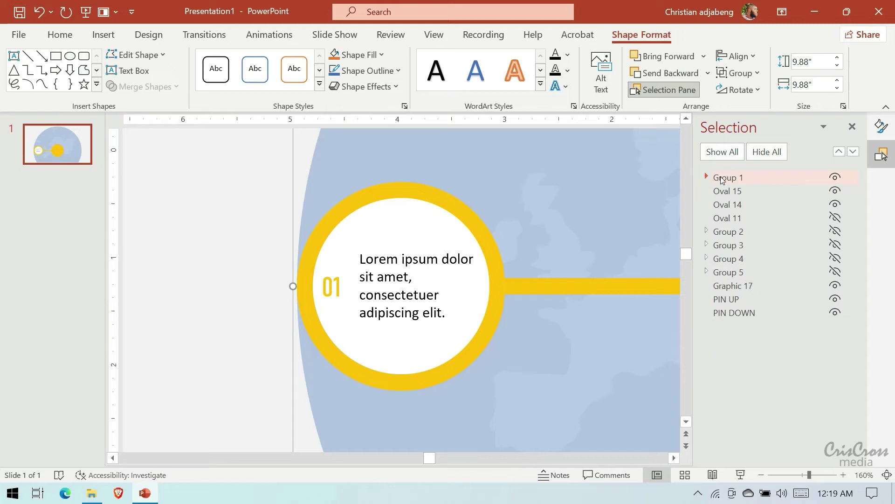
pyautogui.moveTo(721, 180); pyautogui.dragTo(722, 225)
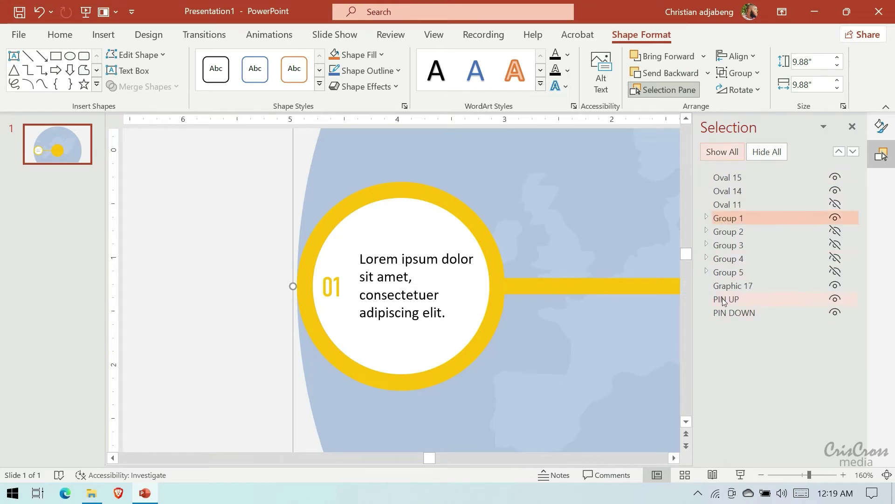
pyautogui.click(761, 475)
# Zoom out to 40% and unhide Groups 2, 3, 4, 5 and Oval 11 in the Selection Pane.
pyautogui.click(761, 475)
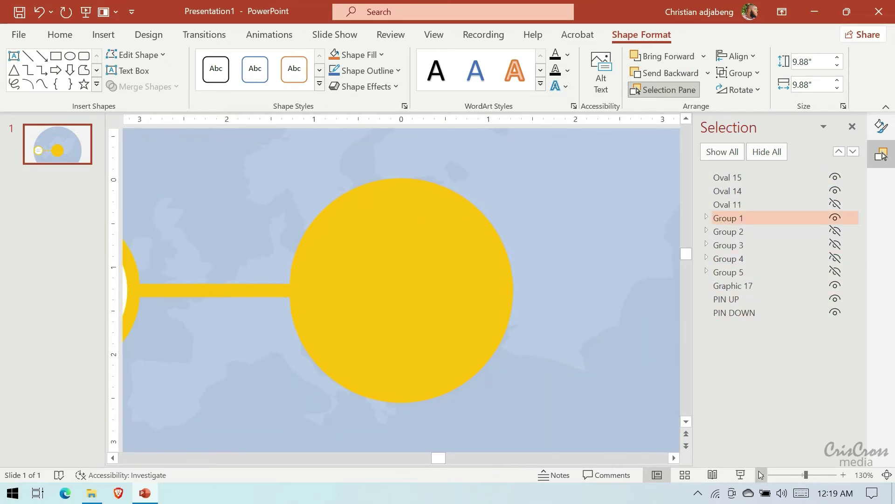
pyautogui.click(762, 475)
pyautogui.click(761, 475)
pyautogui.click(761, 475)
pyautogui.click(761, 475)
pyautogui.click(761, 474)
pyautogui.click(761, 475)
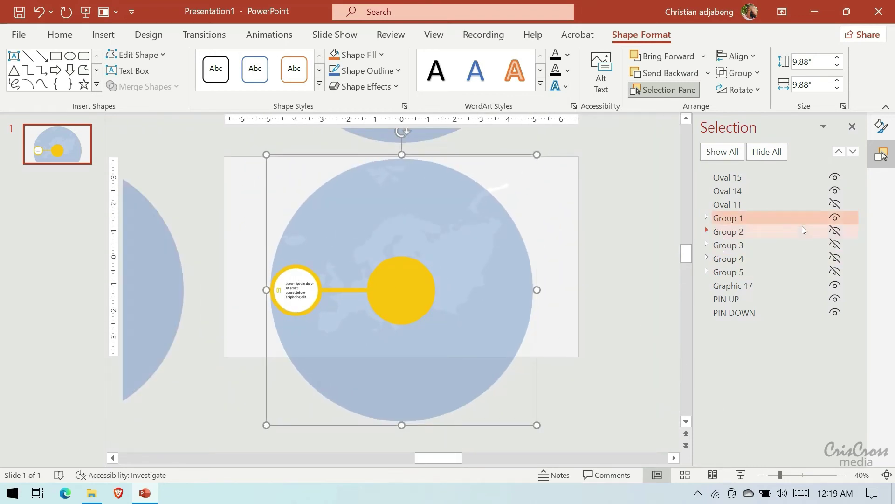
pyautogui.click(836, 231)
pyautogui.click(835, 244)
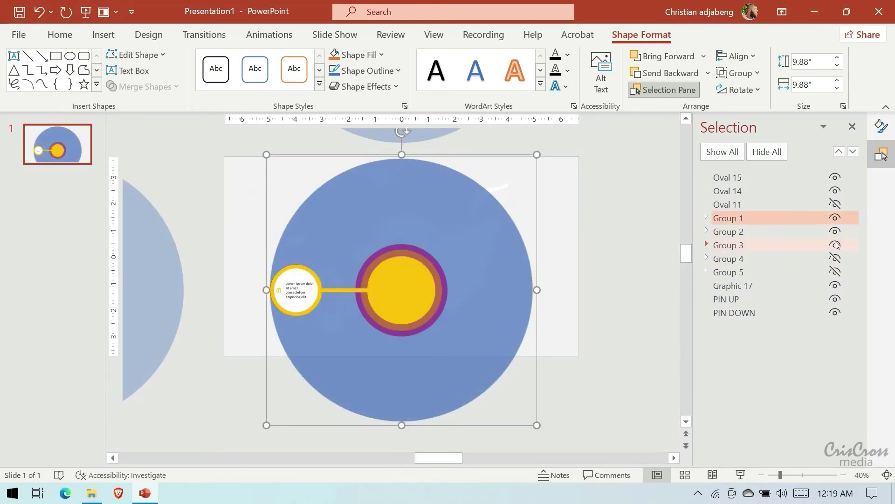
pyautogui.click(835, 258)
pyautogui.click(834, 272)
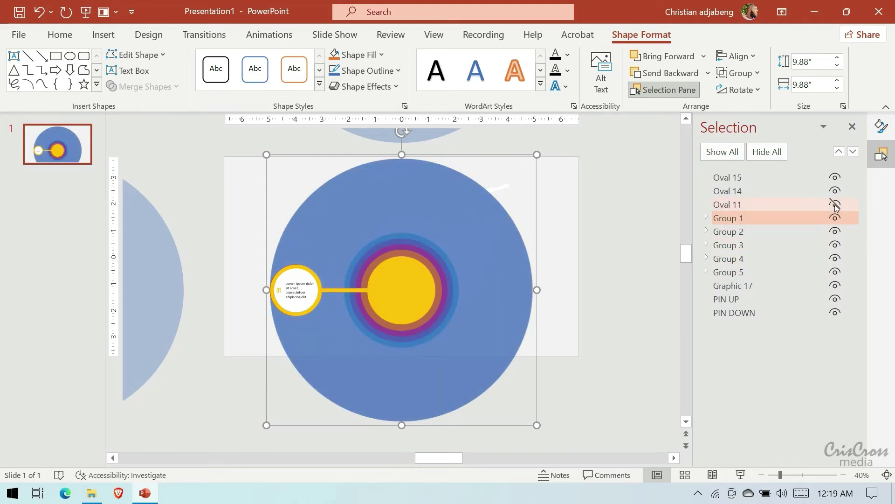
pyautogui.click(835, 205)
pyautogui.click(706, 217)
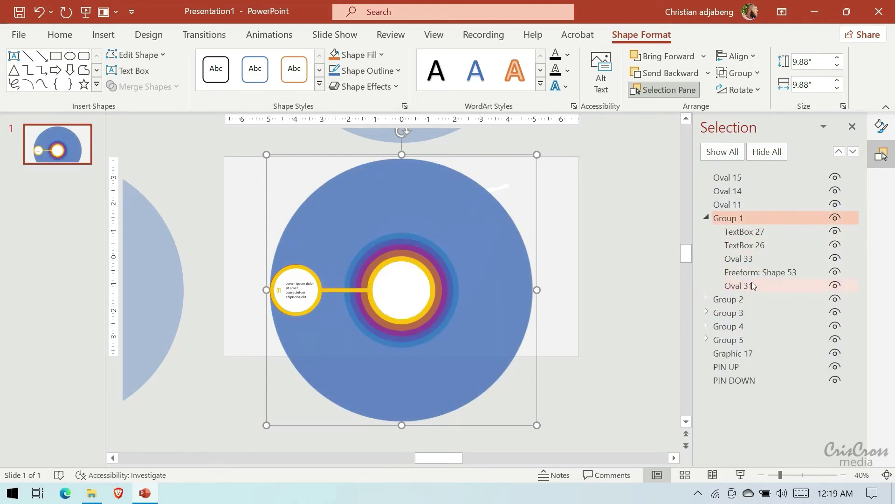
# Set Group 2's big circle Oval 37 to 100% fill transparency.
pyautogui.click(752, 285)
pyautogui.click(880, 127)
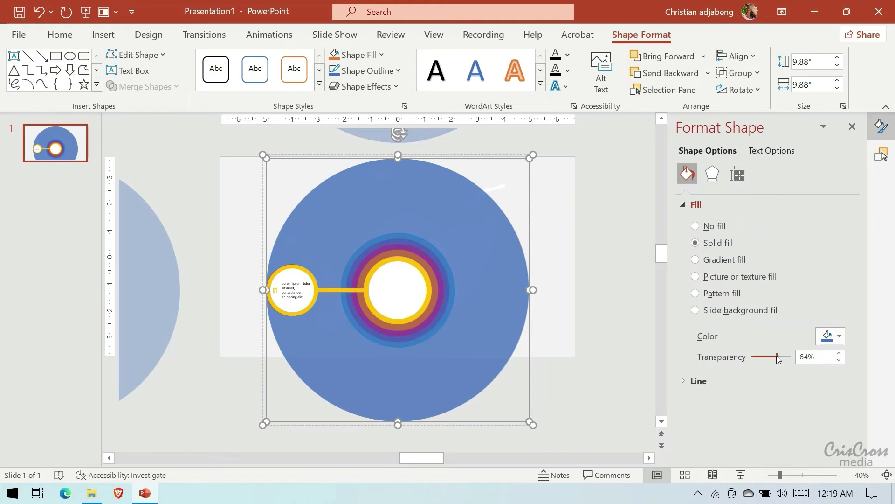
pyautogui.click(882, 154)
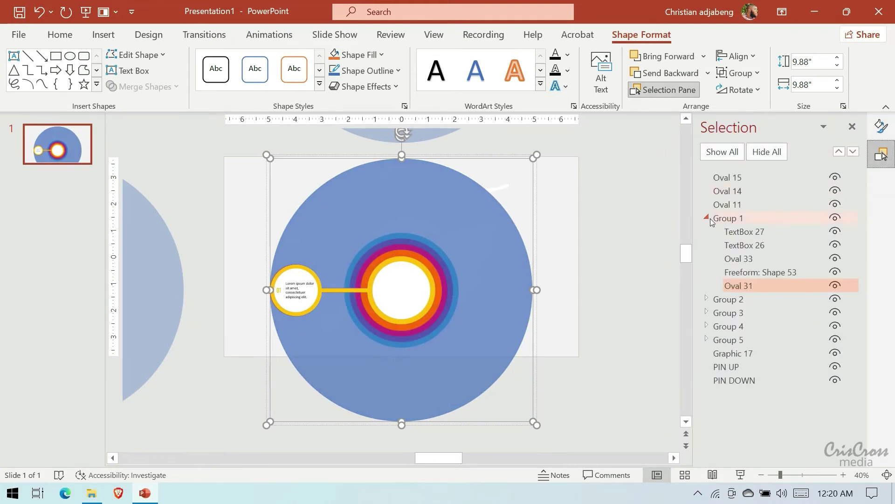
pyautogui.click(706, 218)
pyautogui.click(707, 232)
pyautogui.click(754, 285)
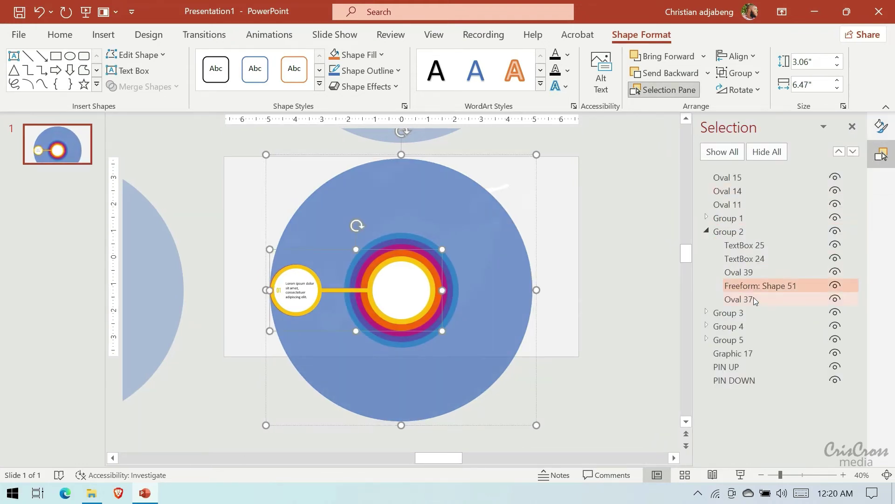
pyautogui.click(754, 299)
pyautogui.click(881, 127)
pyautogui.moveTo(777, 356); pyautogui.dragTo(798, 357)
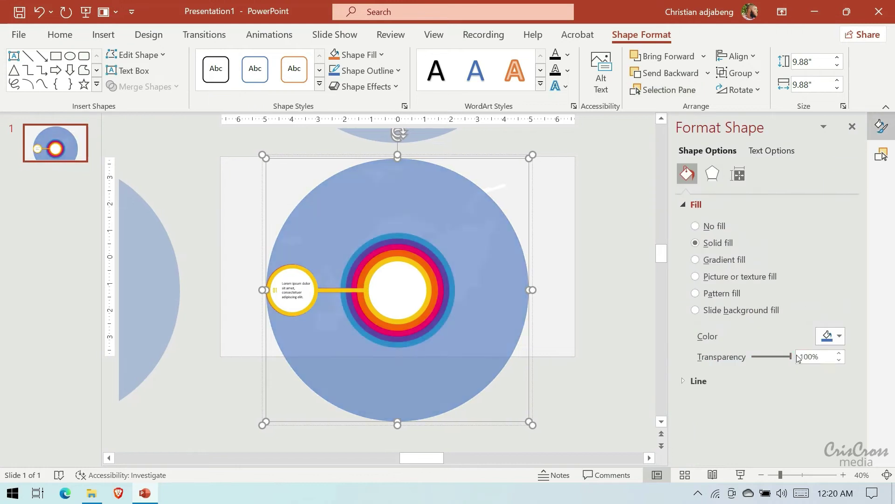
pyautogui.click(882, 155)
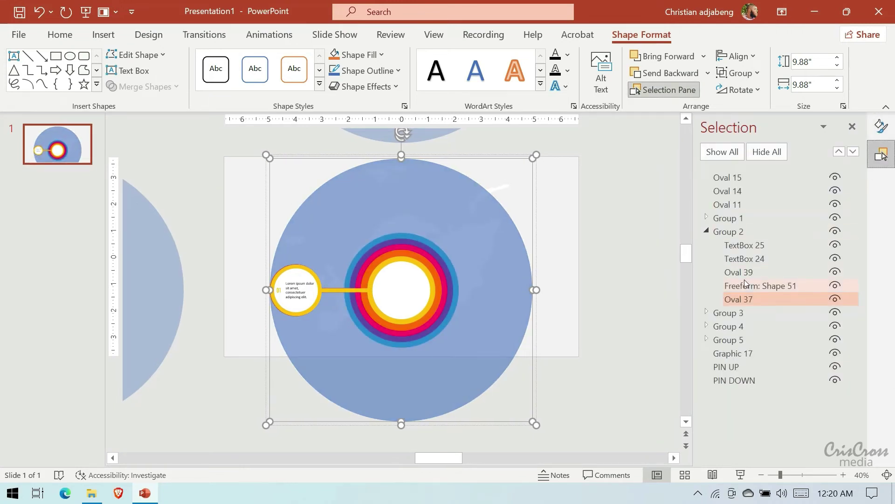
pyautogui.click(706, 231)
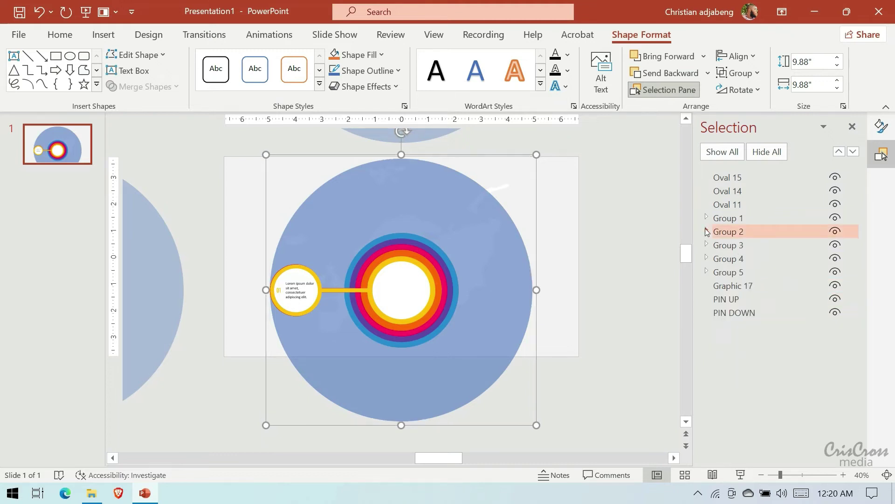
# Set Group 3's big circle Oval 34 to 100% fill transparency.
pyautogui.click(706, 245)
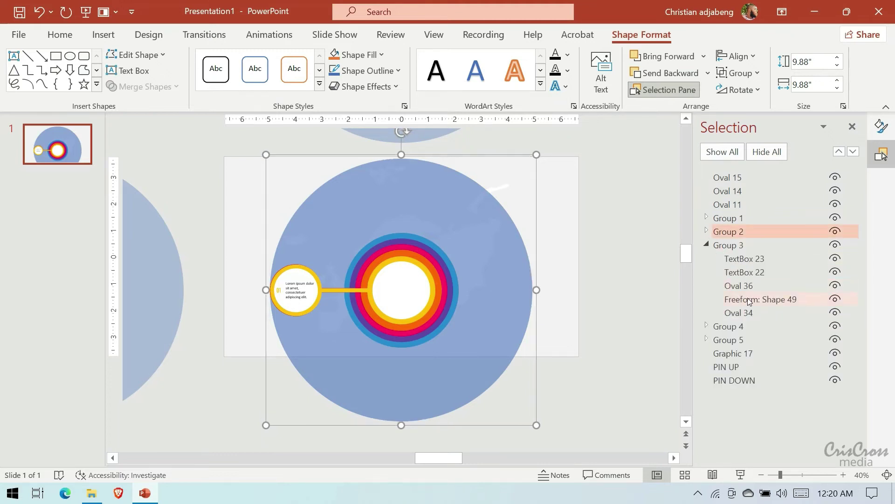
pyautogui.click(745, 313)
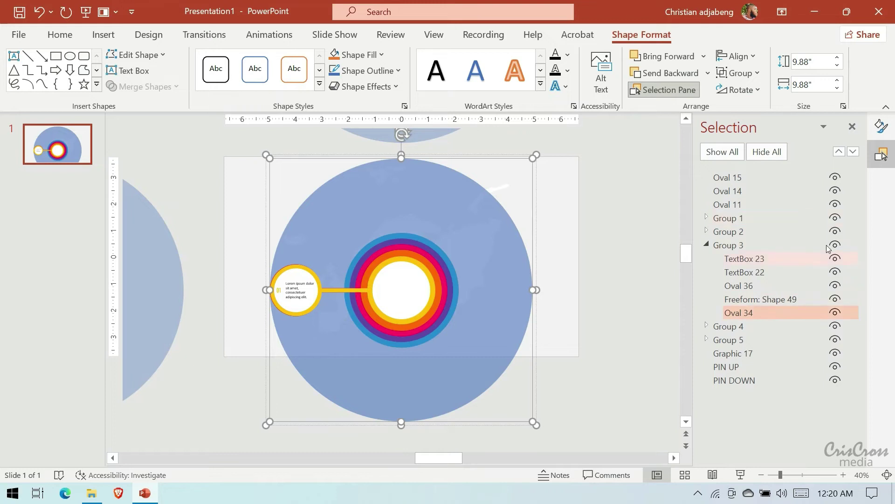
pyautogui.click(882, 126)
pyautogui.moveTo(769, 356); pyautogui.dragTo(803, 361)
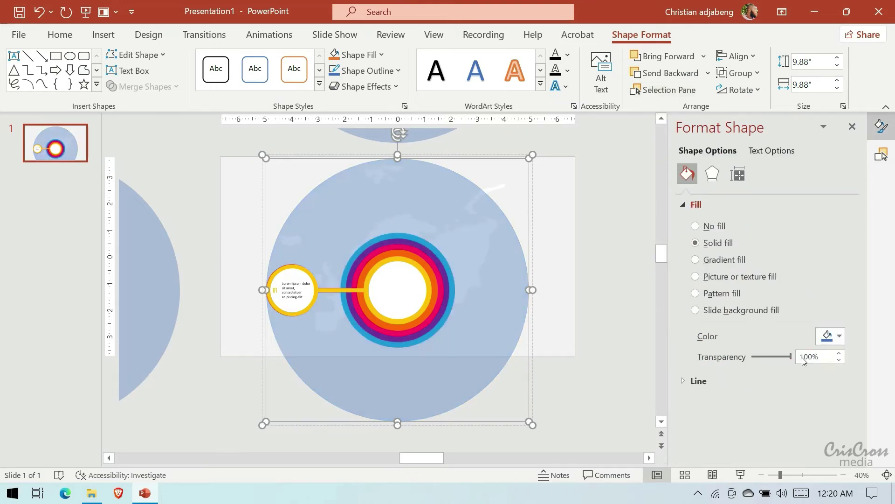
pyautogui.click(881, 154)
pyautogui.click(707, 245)
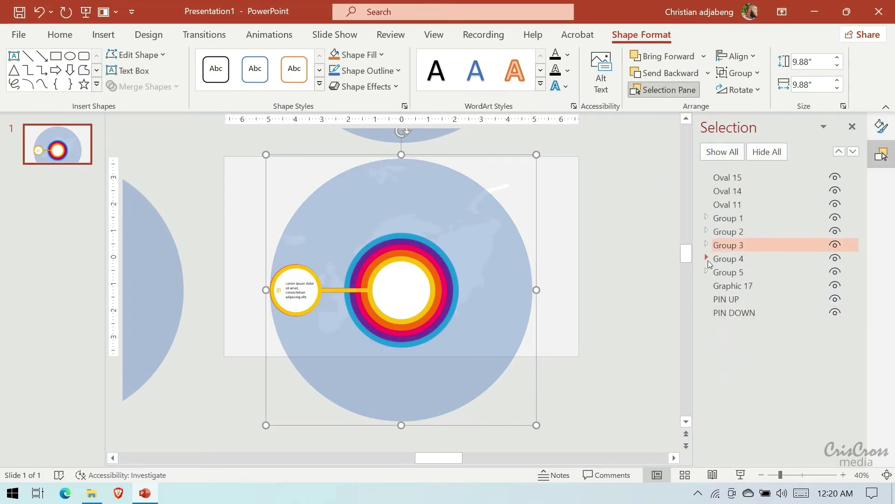
# Make Group 4's big backdrop circle 100% transparent, revealing the world map.
pyautogui.click(707, 258)
pyautogui.click(733, 326)
pyautogui.click(881, 127)
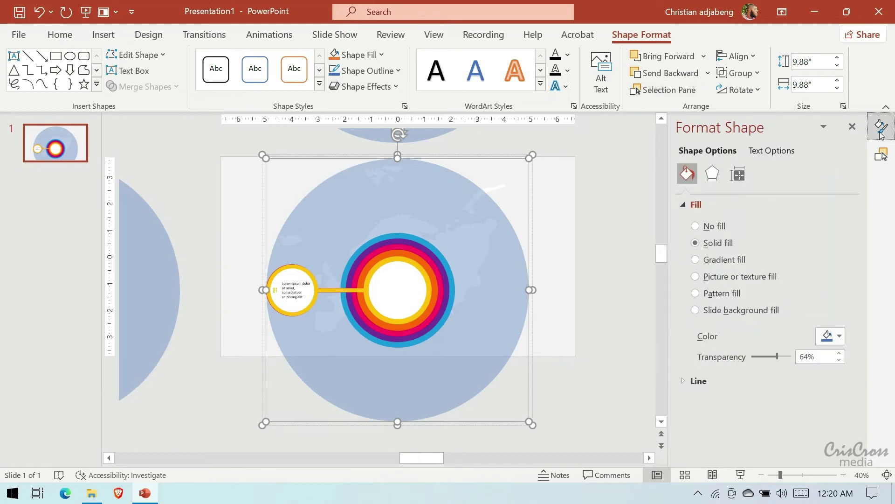
pyautogui.moveTo(777, 356); pyautogui.dragTo(796, 356)
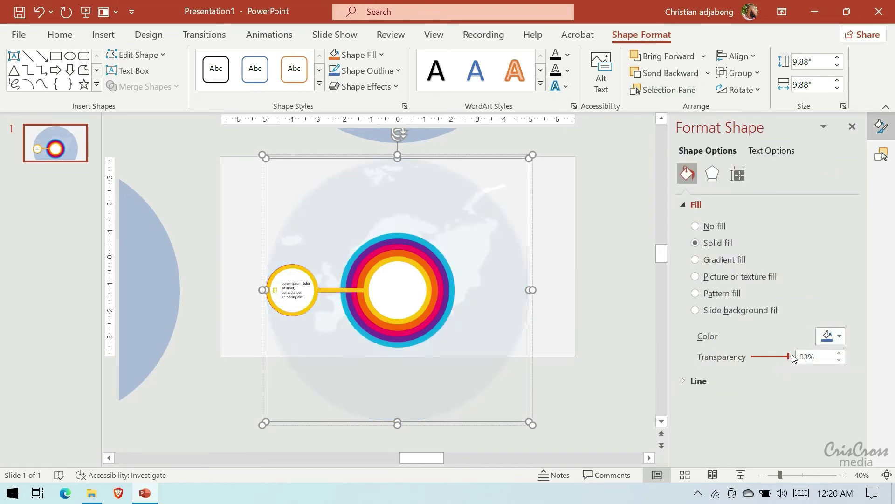
pyautogui.click(882, 153)
pyautogui.click(707, 258)
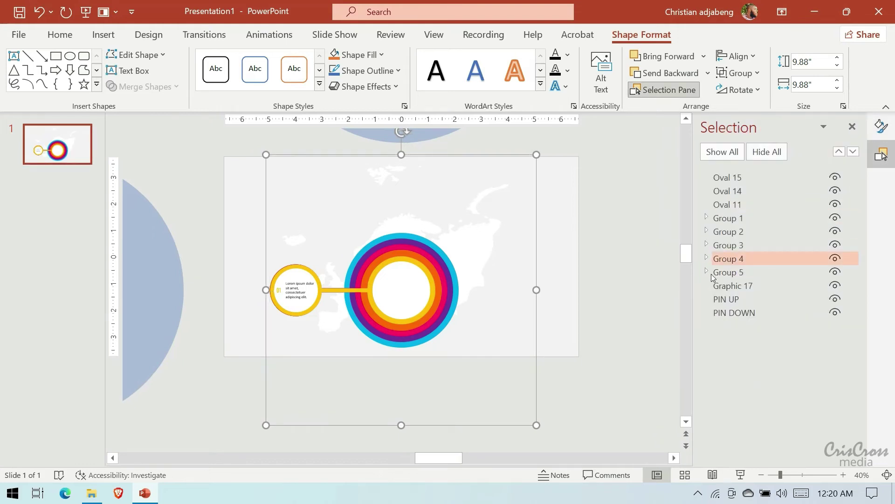
# Give Group 5's ring, Freeform: Shape 42, an outer shadow with a 5 pt blur.
pyautogui.click(707, 272)
pyautogui.click(708, 272)
pyautogui.click(707, 272)
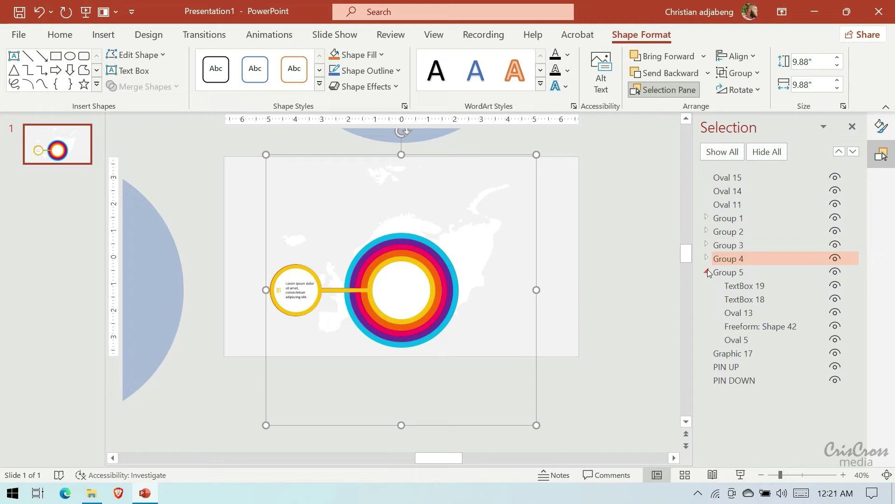
pyautogui.click(718, 327)
pyautogui.click(881, 126)
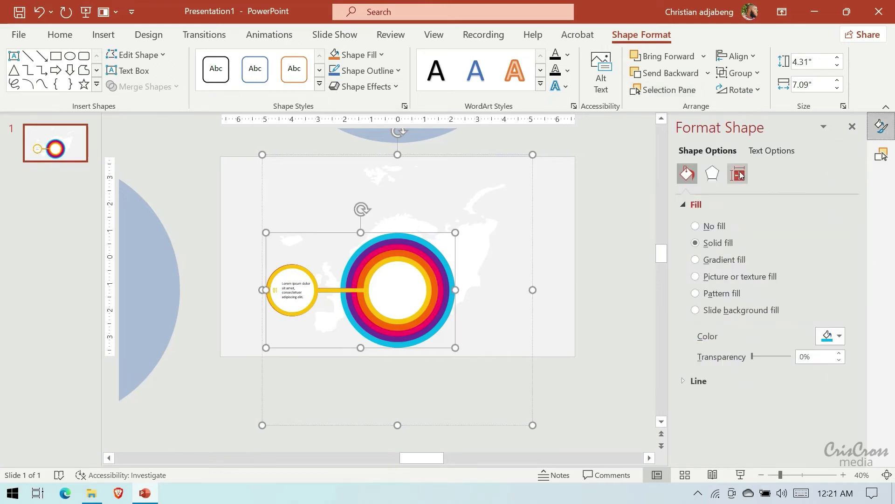
pyautogui.click(712, 173)
pyautogui.click(688, 206)
pyautogui.click(835, 223)
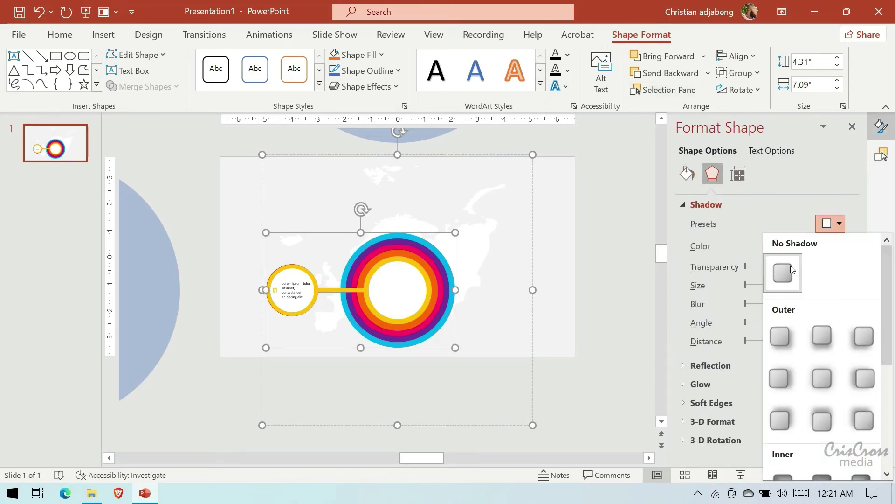
pyautogui.click(781, 331)
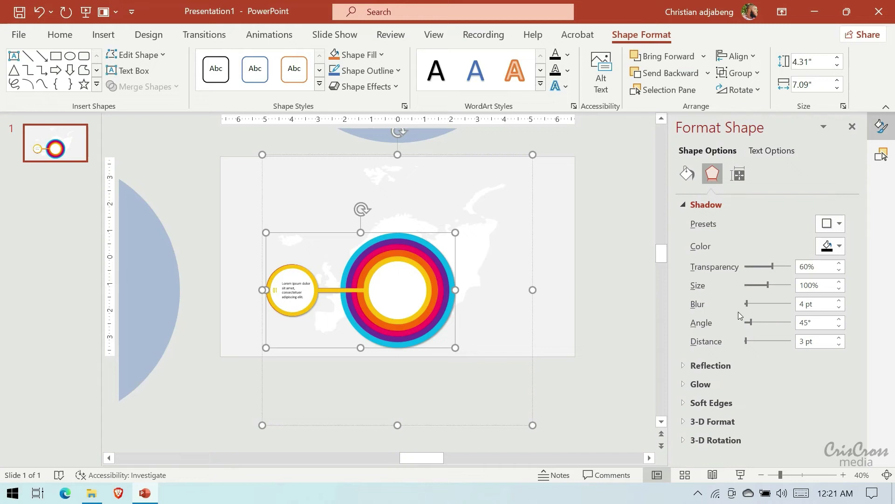
pyautogui.click(839, 300)
pyautogui.click(882, 154)
# Add an outer shadow to Oval 13, Group 5's small yellow circle.
pyautogui.click(752, 313)
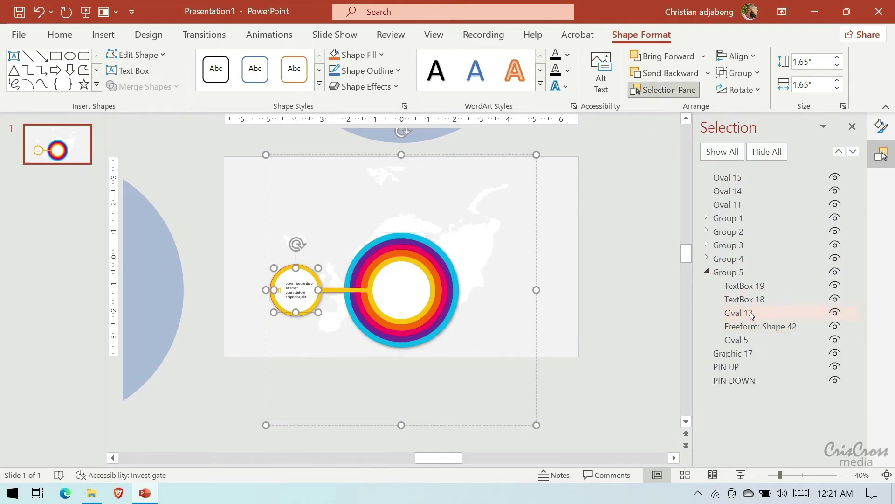
pyautogui.click(881, 126)
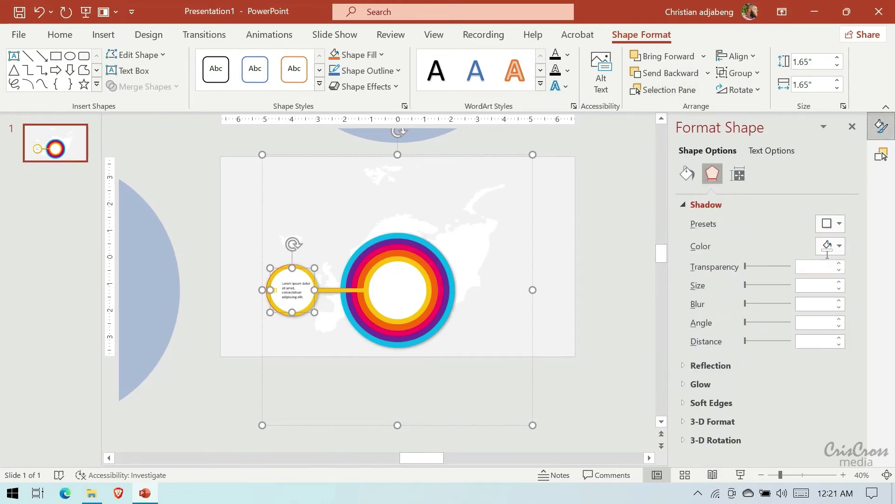
pyautogui.click(832, 223)
pyautogui.click(782, 339)
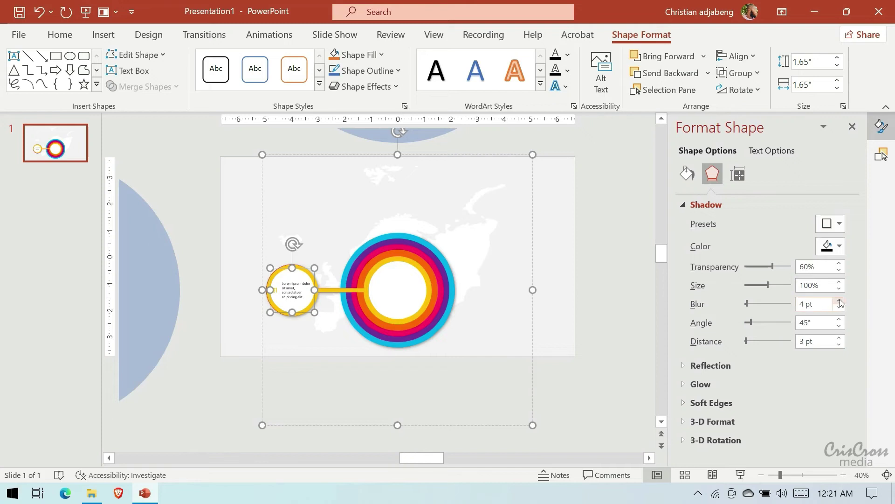
pyautogui.click(880, 155)
pyautogui.click(706, 272)
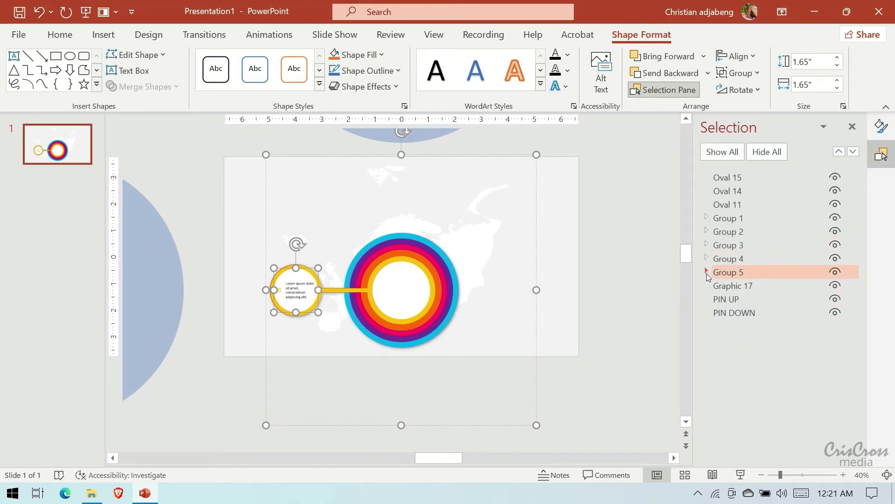
# Add an outer shadow to Freeform: Shape 53, the ring in Group 1.
pyautogui.click(746, 217)
pyautogui.click(707, 217)
pyautogui.click(760, 272)
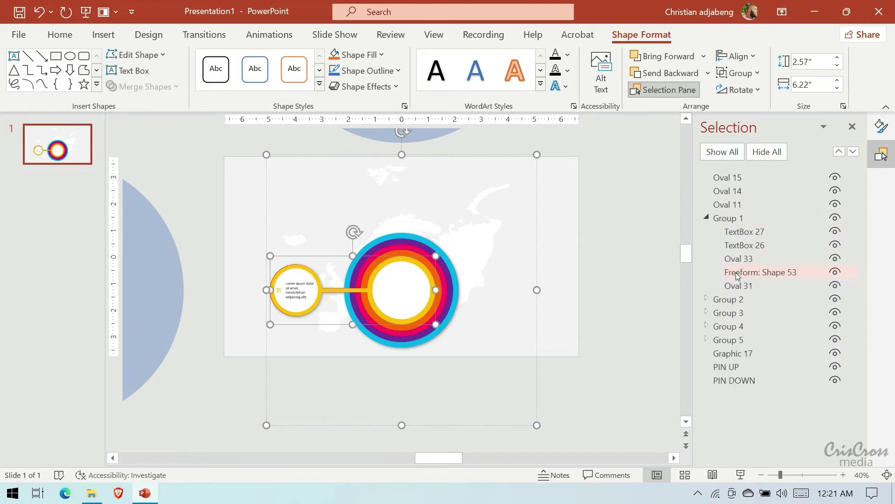
pyautogui.click(882, 126)
pyautogui.click(830, 224)
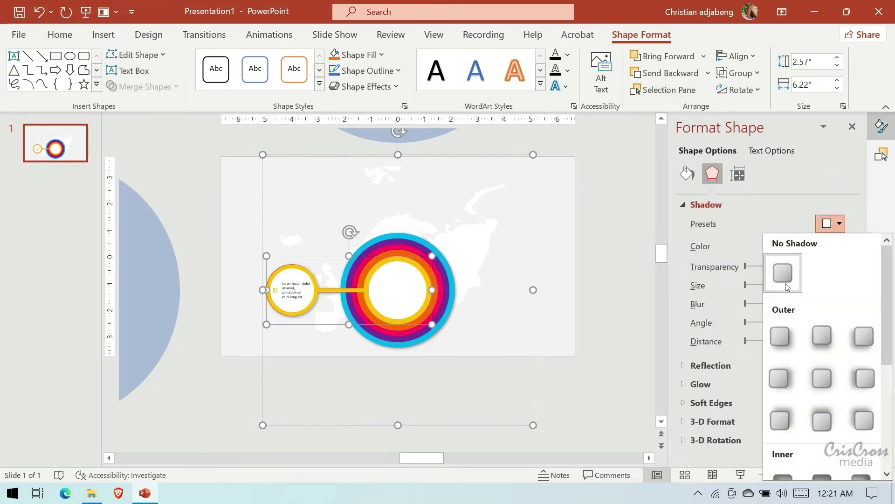
pyautogui.click(784, 340)
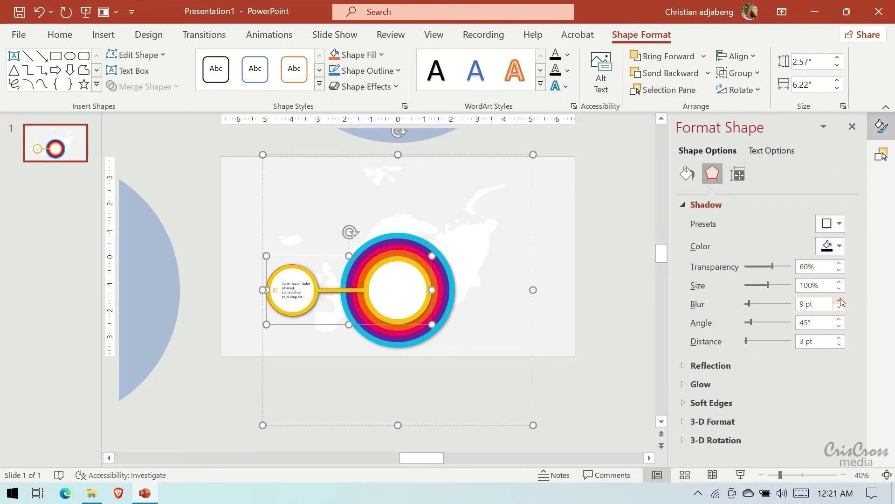
pyautogui.click(881, 153)
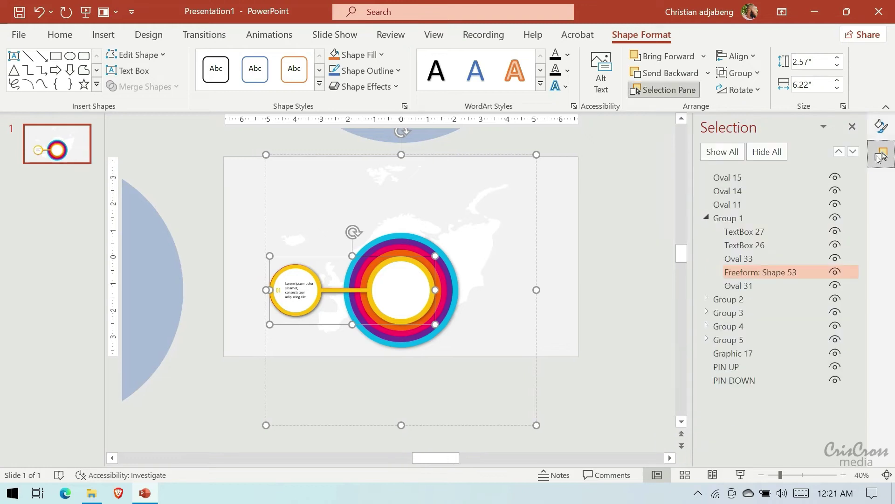
# Give Oval 33 in Group 1 an outer shadow with a fine-tuned blur.
pyautogui.click(757, 257)
pyautogui.click(881, 126)
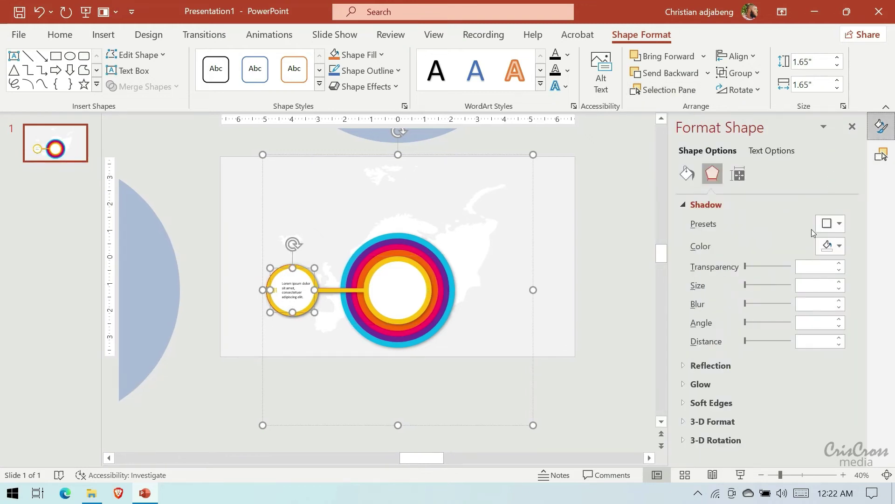
pyautogui.click(831, 223)
pyautogui.click(782, 319)
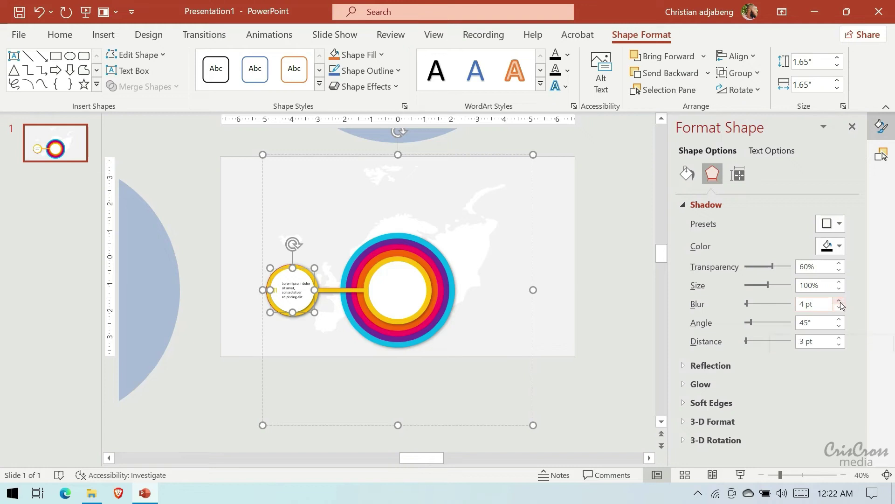
pyautogui.click(840, 307)
pyautogui.click(882, 154)
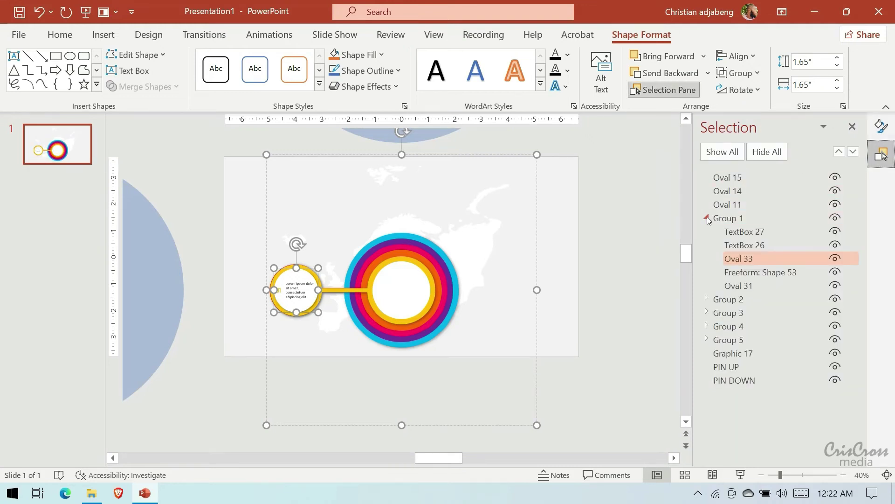
# Give Oval 11, the inner ring circle, an outer shadow with adjusted blur.
pyautogui.click(706, 218)
pyautogui.click(738, 205)
pyautogui.click(881, 126)
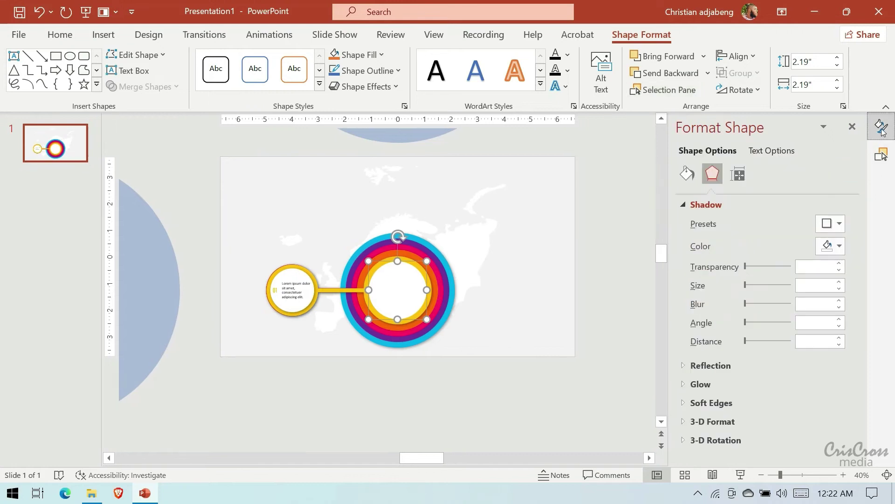
pyautogui.click(833, 224)
pyautogui.click(787, 339)
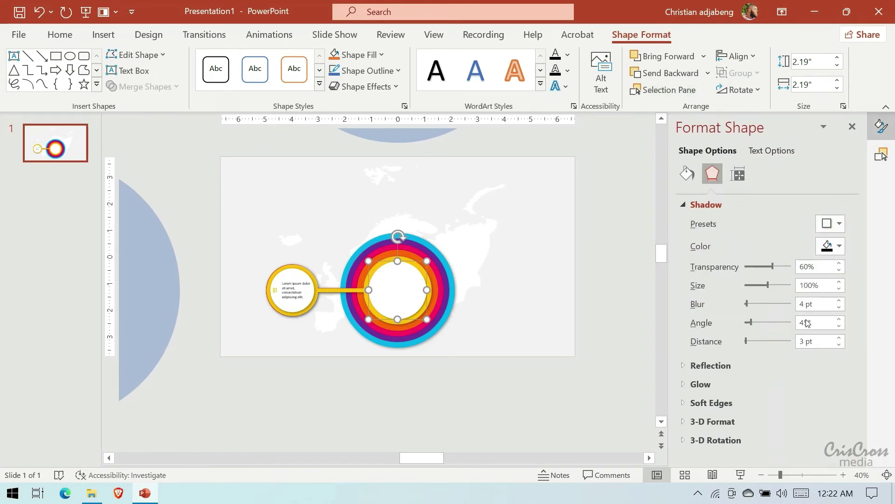
pyautogui.click(839, 302)
pyautogui.click(839, 302)
pyautogui.click(839, 302)
# Add an outer shadow to Group 2's Freeform: Shape 51 connector.
pyautogui.click(881, 161)
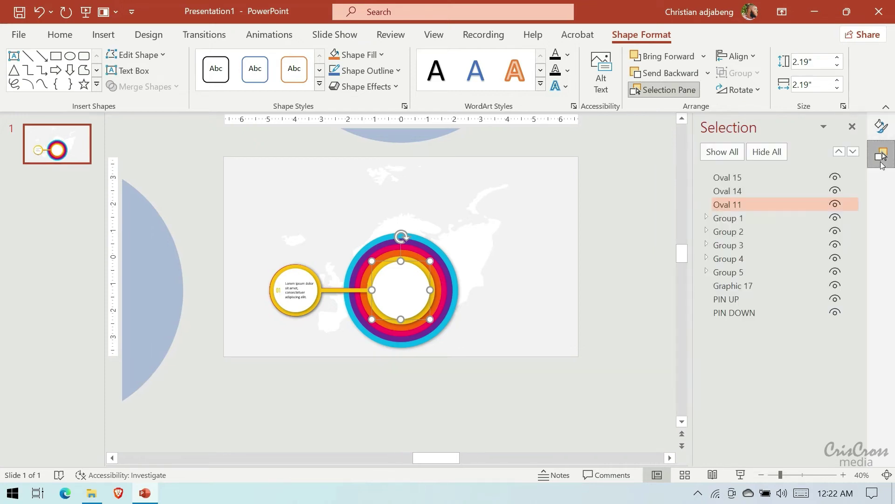
pyautogui.click(706, 232)
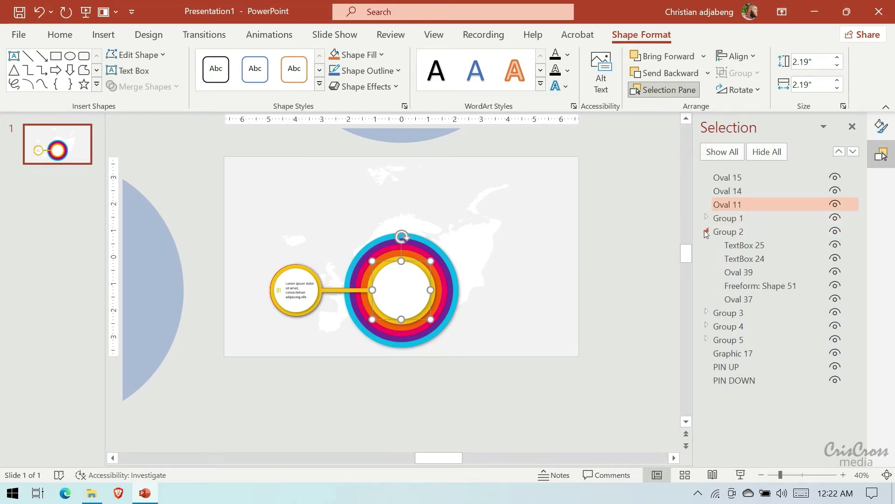
pyautogui.click(755, 285)
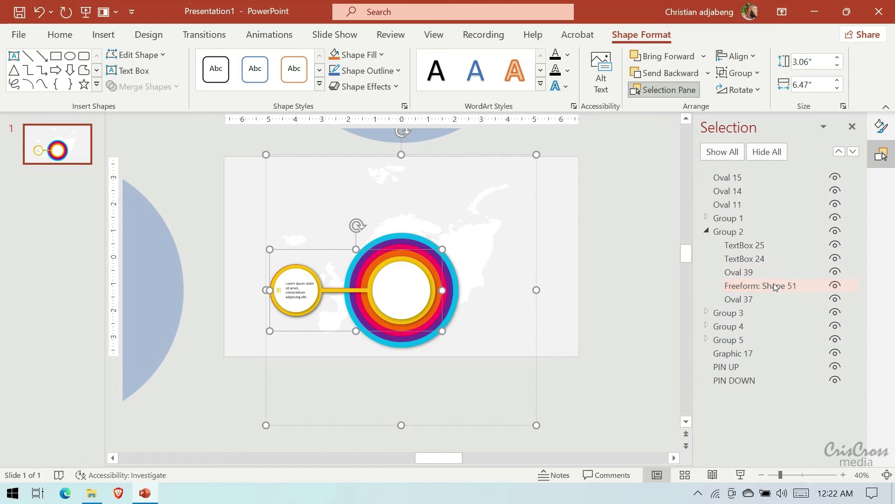
pyautogui.click(881, 126)
pyautogui.click(832, 223)
pyautogui.click(782, 338)
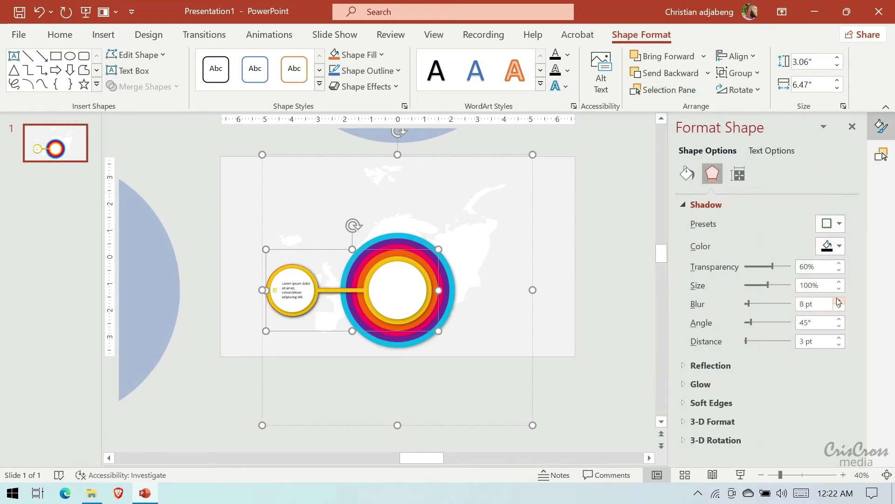
# Add an outer shadow to Oval 39 in Group 2.
pyautogui.click(882, 154)
pyautogui.click(755, 272)
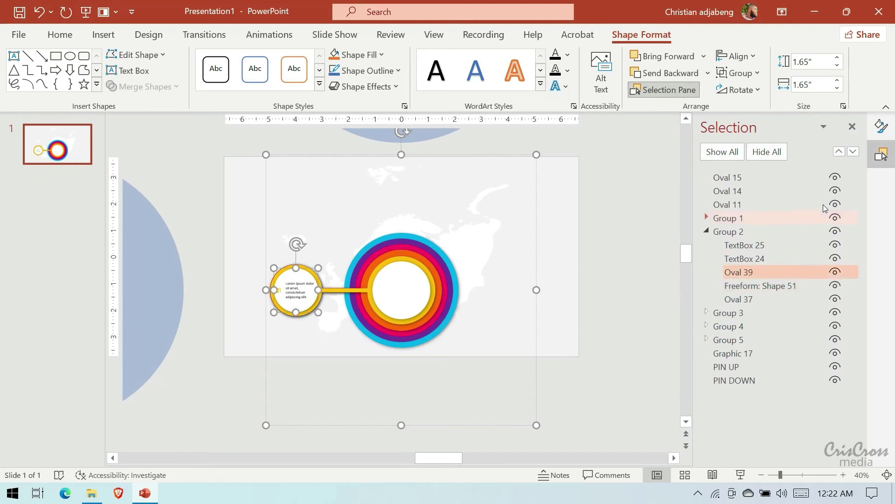
pyautogui.click(880, 126)
pyautogui.click(832, 223)
pyautogui.click(787, 339)
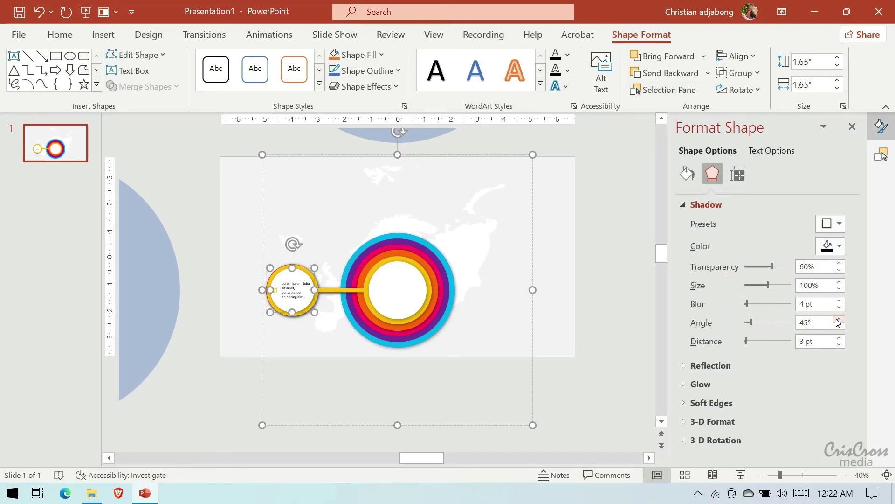
pyautogui.click(881, 154)
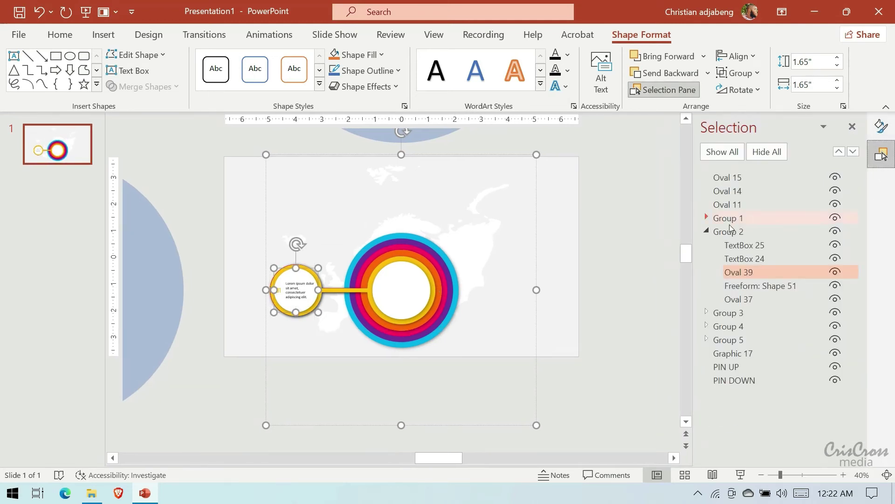
# Give Group 3's Freeform: Shape 49 connector an outer shadow with 8 pt blur.
pyautogui.click(706, 231)
pyautogui.click(707, 245)
pyautogui.click(760, 299)
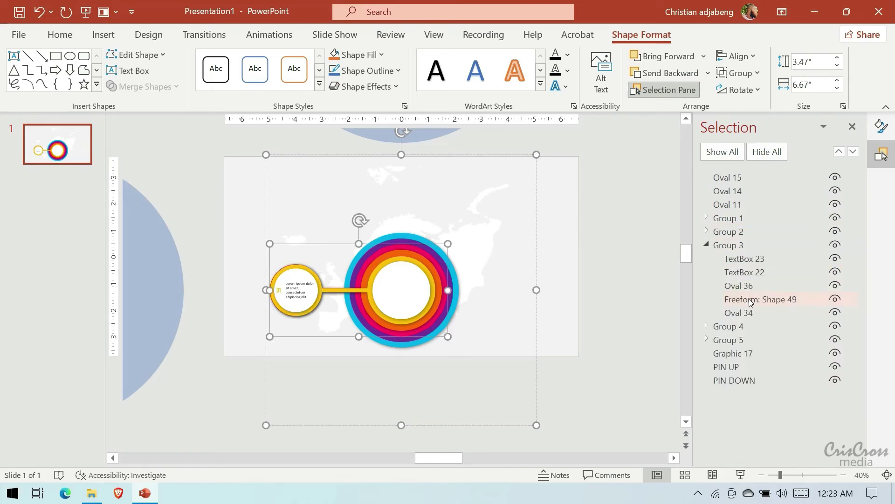
pyautogui.click(882, 127)
pyautogui.click(833, 223)
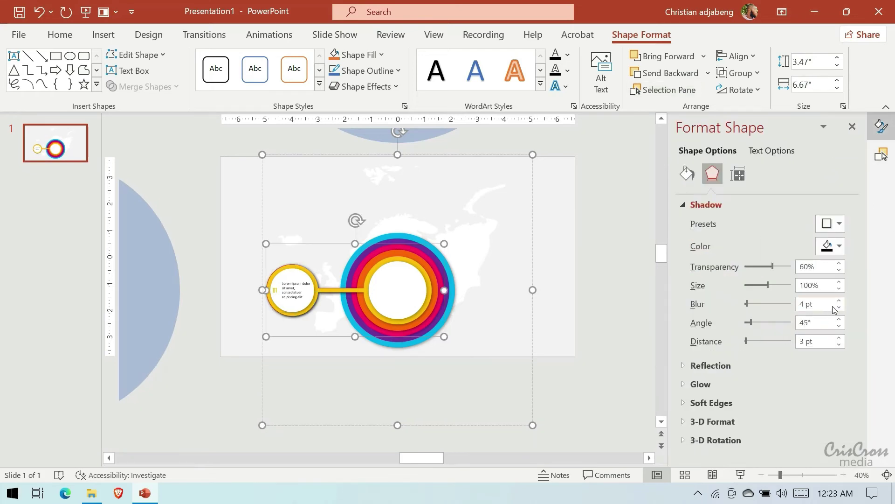
pyautogui.click(841, 301)
pyautogui.click(882, 155)
# Add an outer shadow to Oval 36 in Group 3.
pyautogui.click(767, 288)
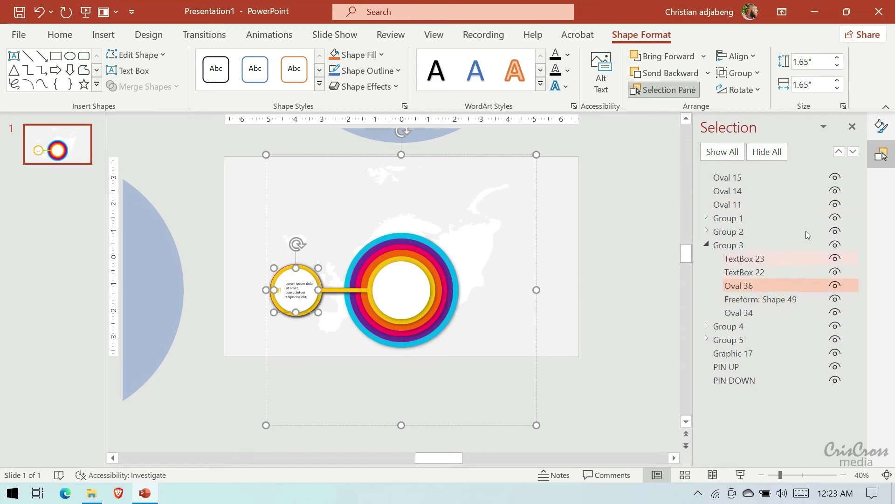
pyautogui.click(882, 127)
pyautogui.click(835, 224)
pyautogui.click(785, 334)
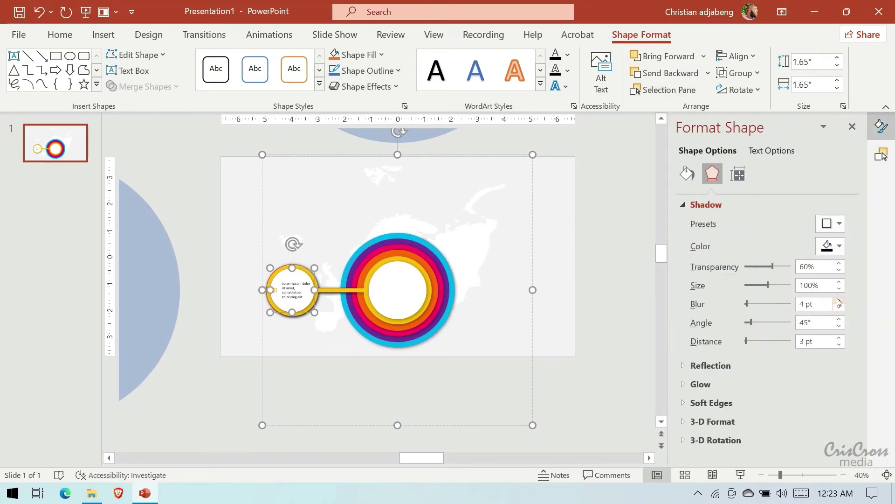
pyautogui.click(882, 155)
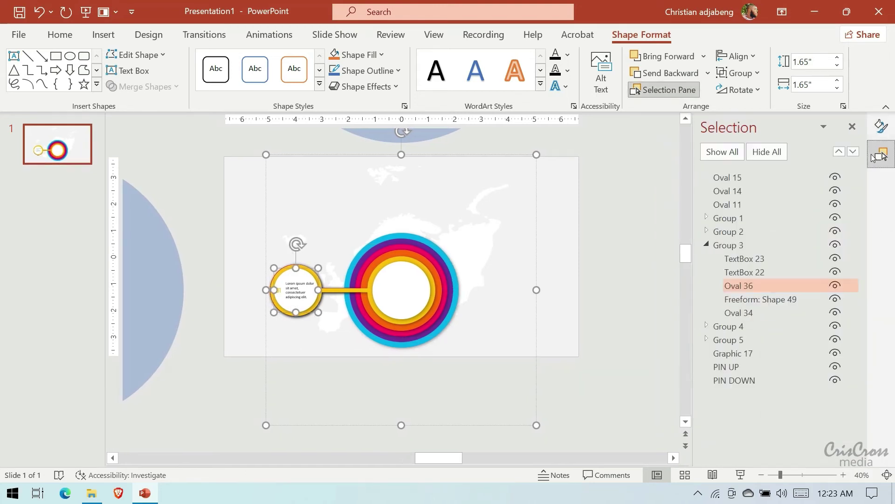
pyautogui.click(707, 245)
# Give Group 4's Freeform: Shape 45 connector an outer shadow with increased blur.
pyautogui.click(707, 258)
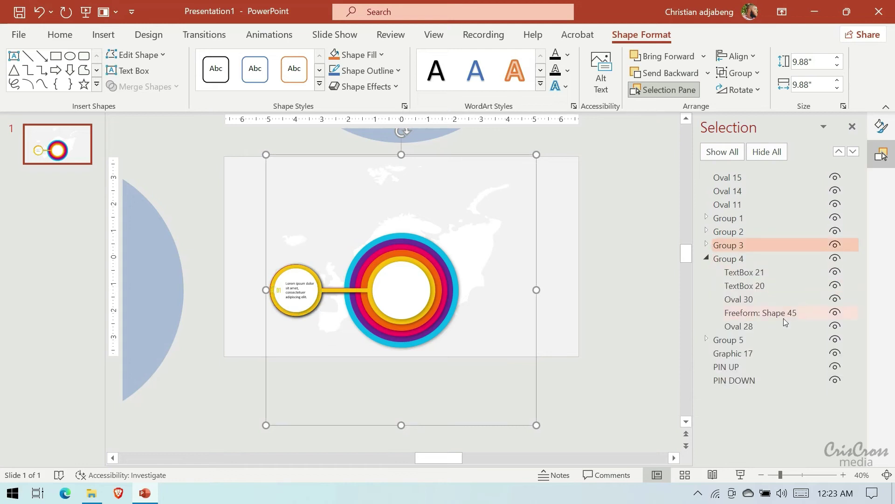
pyautogui.click(761, 313)
pyautogui.click(882, 126)
pyautogui.click(835, 224)
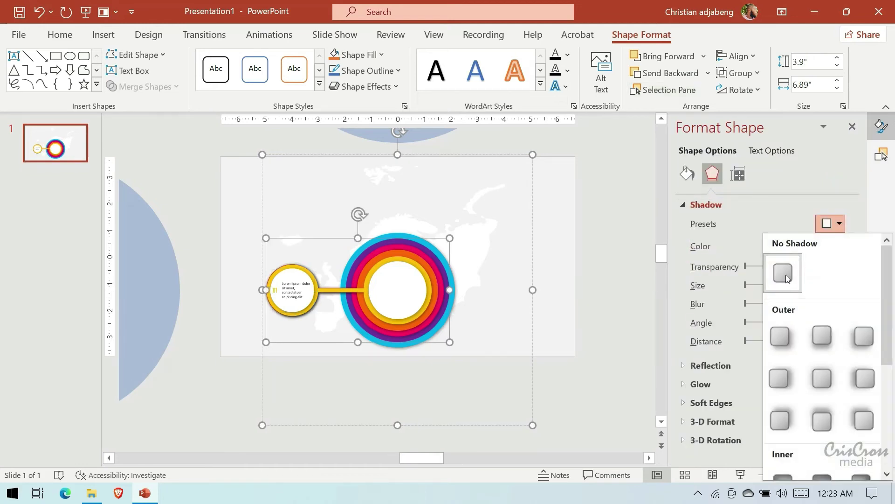
pyautogui.click(785, 333)
pyautogui.click(839, 300)
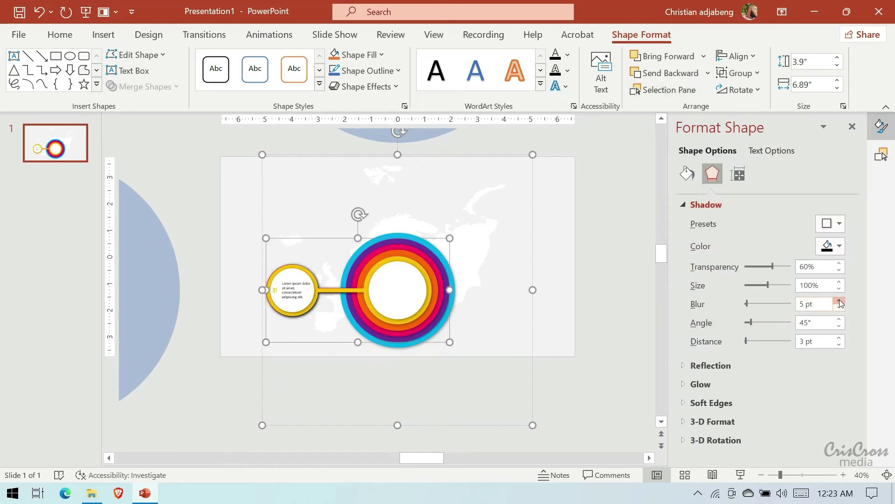
pyautogui.click(882, 154)
# Add an outer shadow to Oval 30 in Group 4.
pyautogui.press('Up')
pyautogui.click(882, 126)
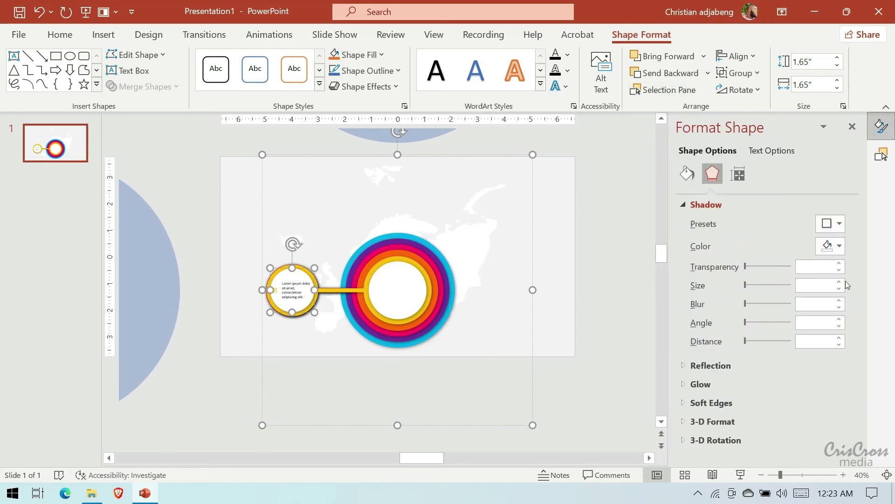
pyautogui.click(835, 224)
pyautogui.click(784, 339)
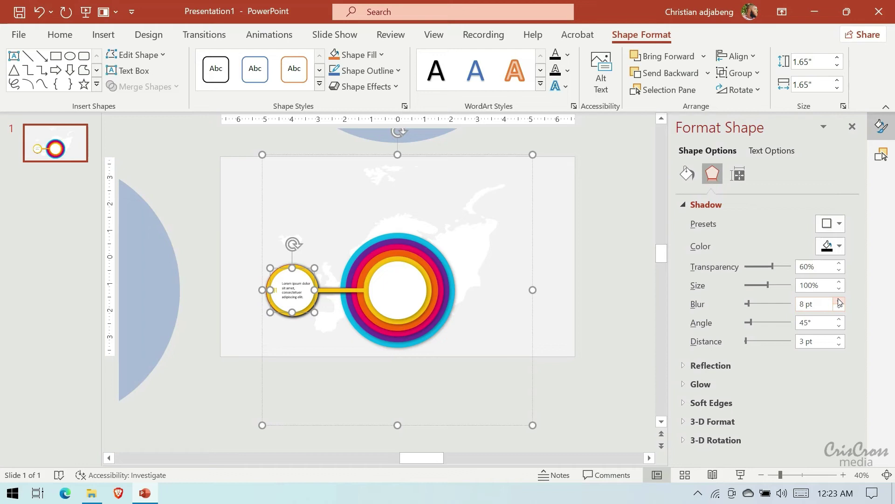
pyautogui.click(882, 154)
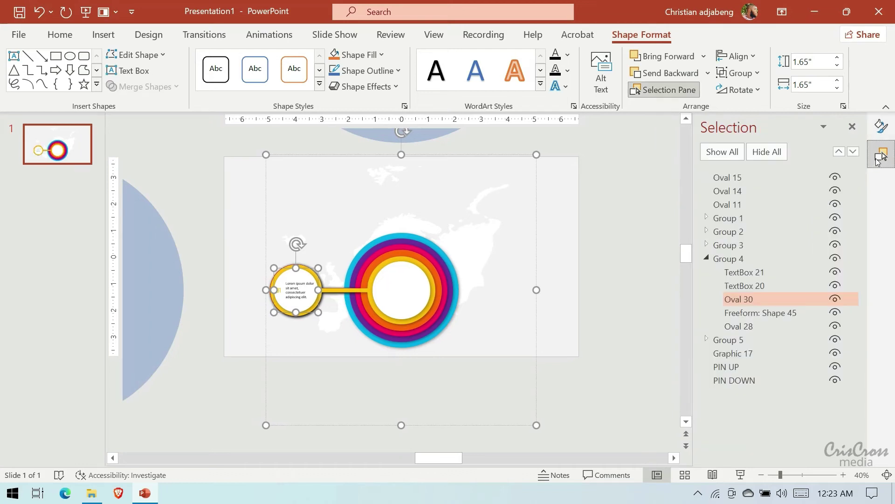
pyautogui.click(707, 258)
# Add outer shadows to Group 5's Freeform: Shape 42 connector and small circle.
pyautogui.click(706, 272)
pyautogui.click(746, 326)
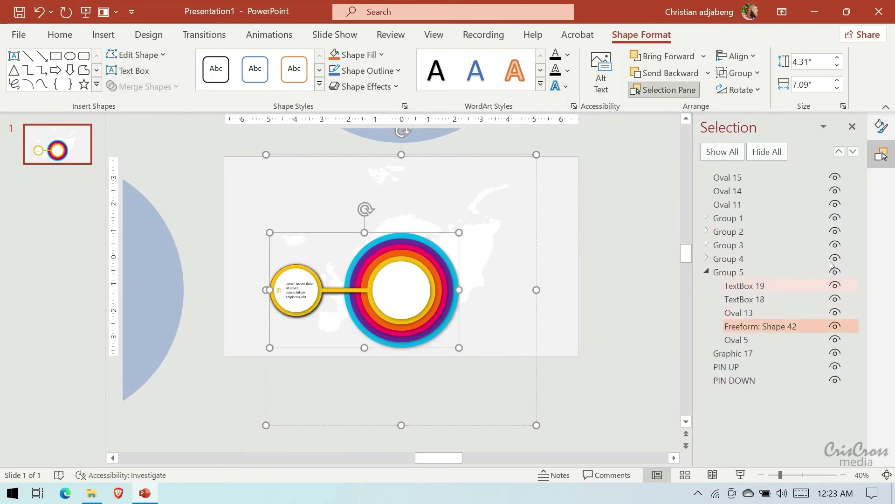
pyautogui.click(882, 126)
pyautogui.click(881, 154)
pyautogui.click(774, 312)
pyautogui.click(881, 126)
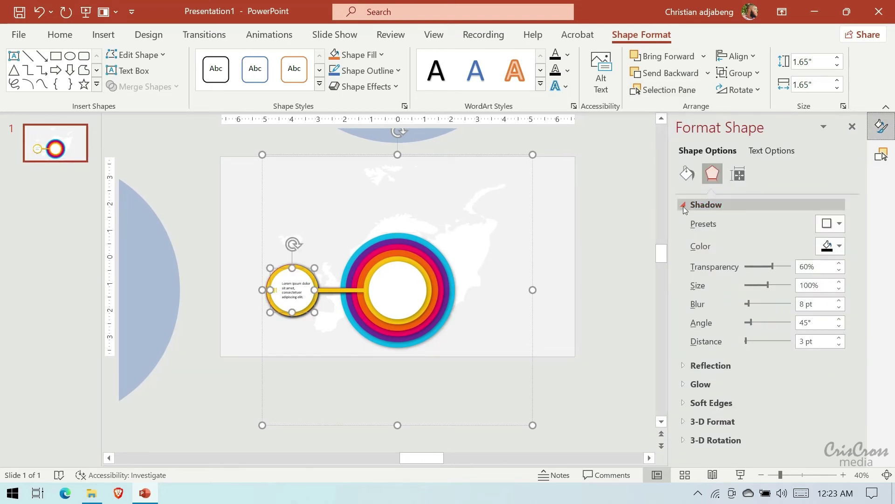
# Deselect everything and preview the slide full screen.
pyautogui.click(633, 279)
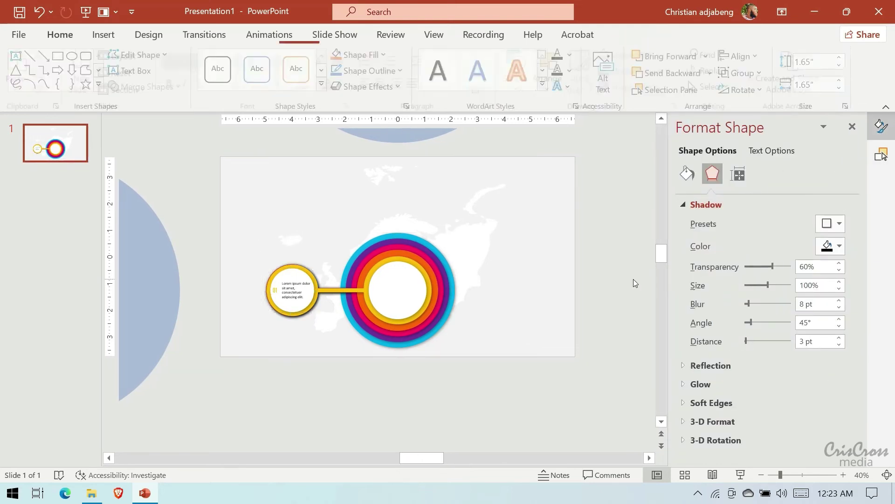
pyautogui.click(87, 14)
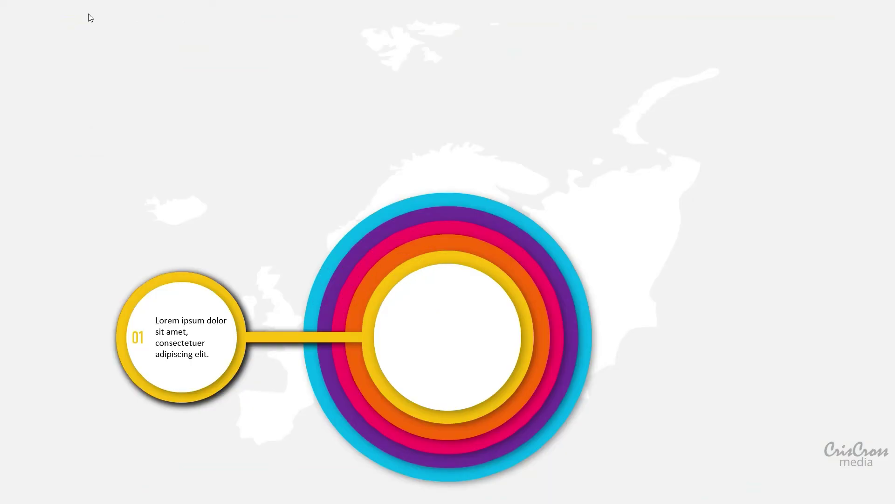
pyautogui.press('Escape')
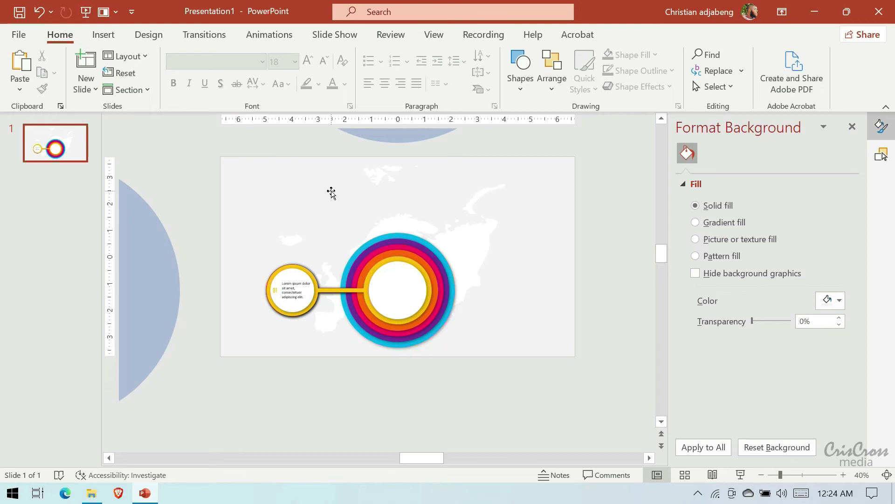
# Make the centre circle's YOUR HEADING text dark, Bahnschrift Condensed, 24 pt.
pyautogui.click(400, 295)
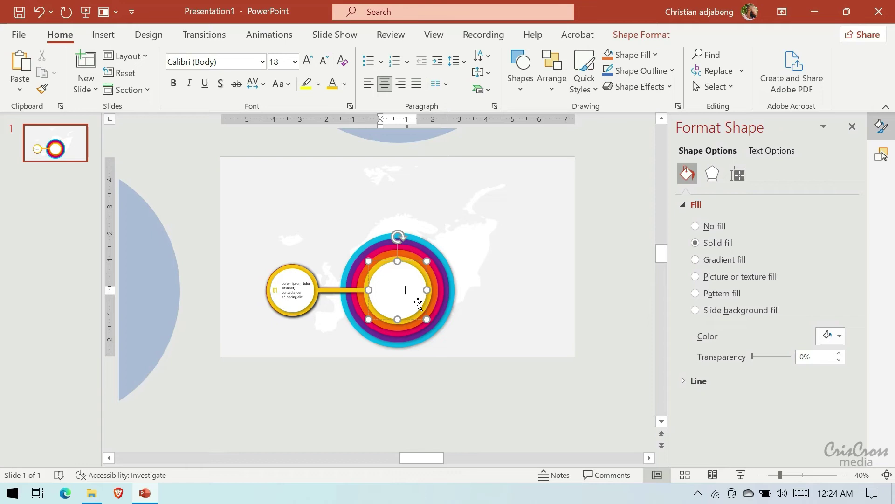
pyautogui.press('Escape')
pyautogui.hotkey('ctrl', 'a')
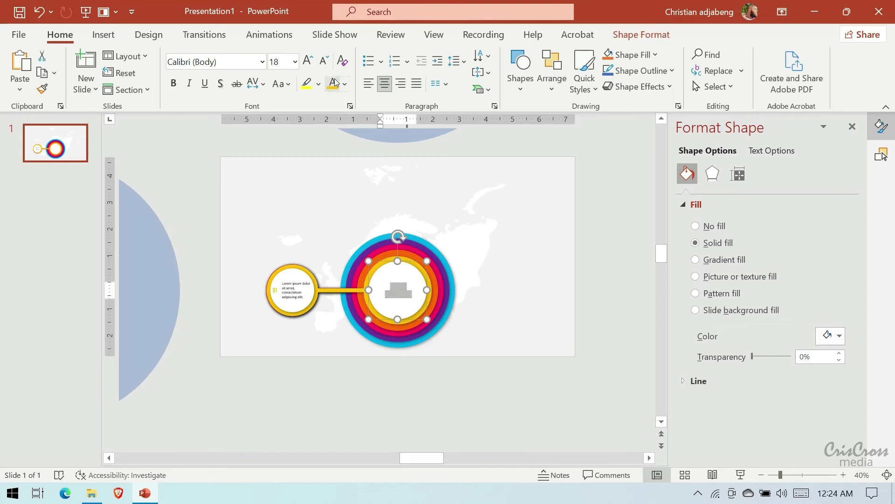
pyautogui.click(344, 84)
pyautogui.click(351, 119)
pyautogui.click(262, 61)
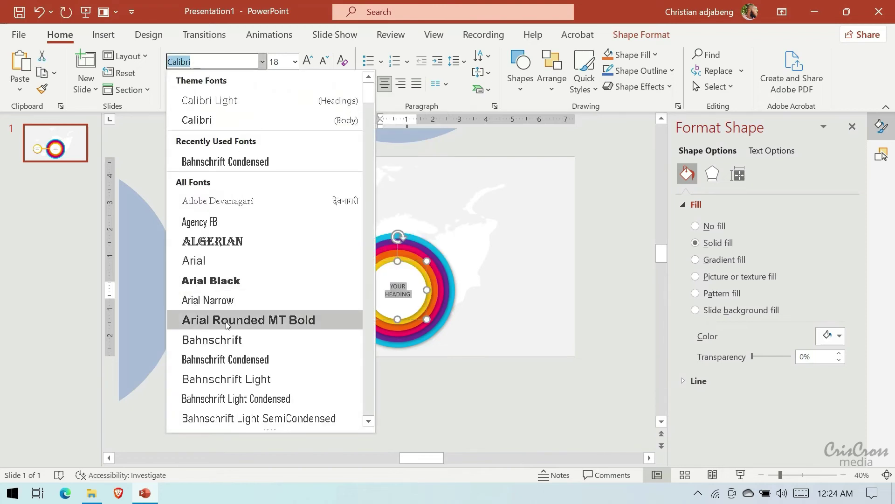
pyautogui.click(224, 355)
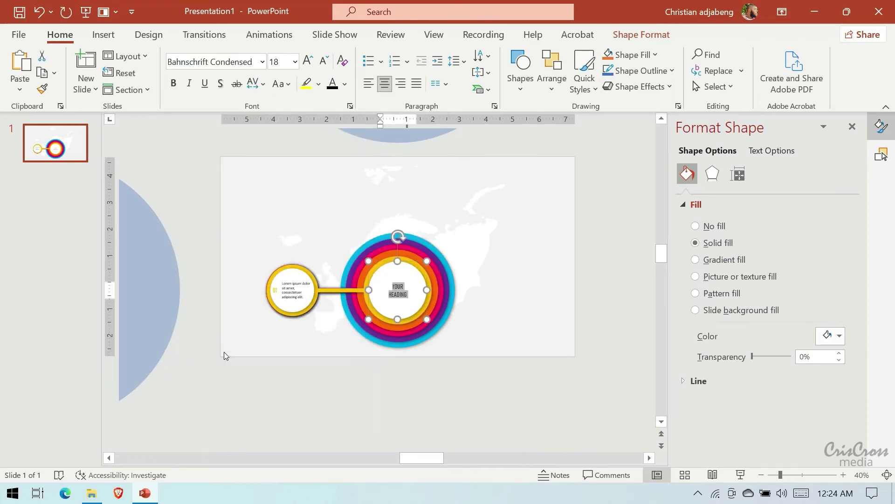
pyautogui.click(306, 62)
pyautogui.click(306, 62)
# Deselect the heading circle and preview the slide full screen.
pyautogui.click(593, 248)
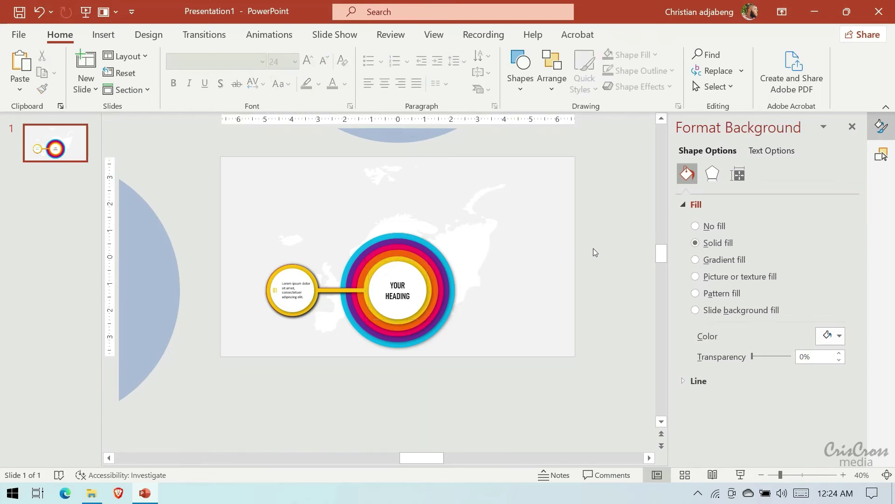
pyautogui.click(90, 17)
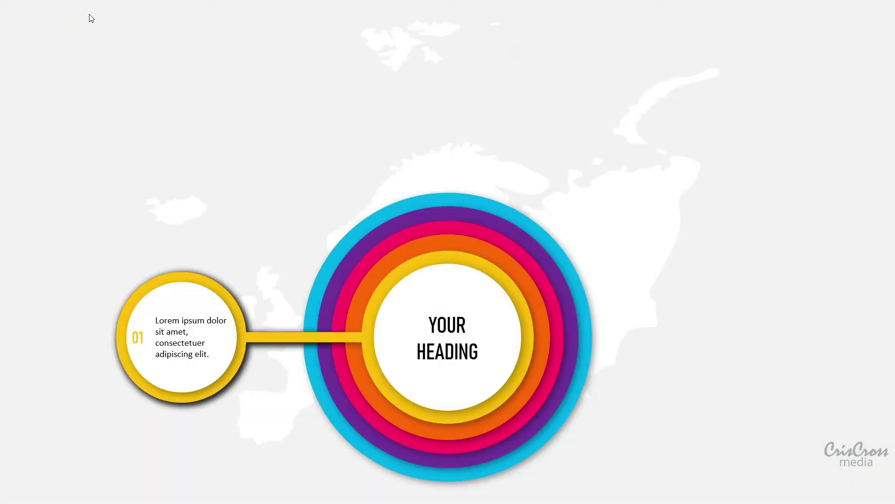
pyautogui.press('Escape')
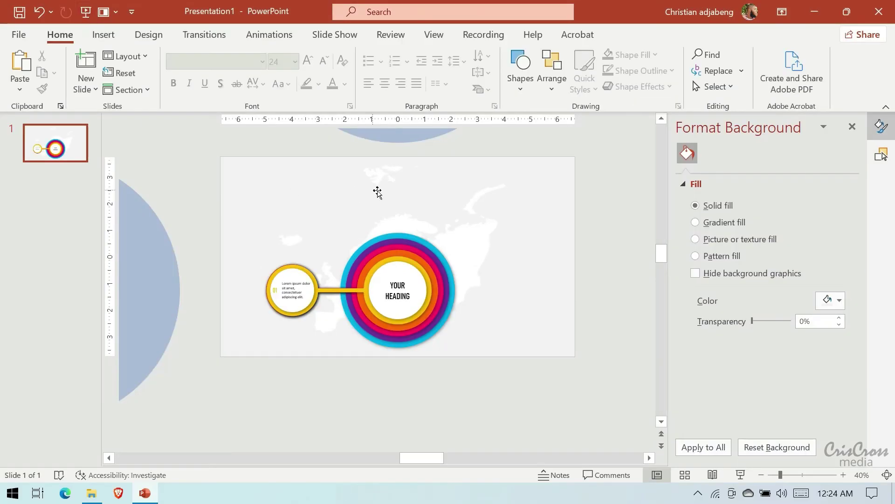
# Apply the Morph transition to the slide and set its duration to 1.50 seconds.
pyautogui.click(200, 35)
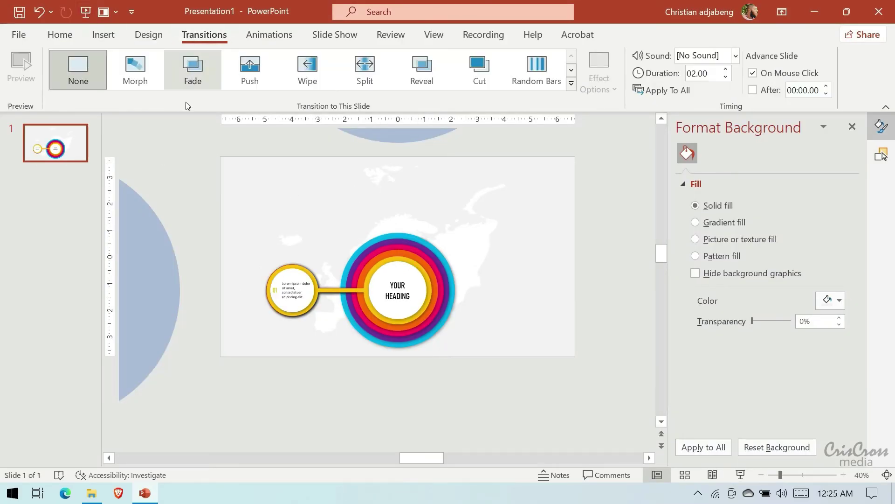
pyautogui.click(154, 81)
pyautogui.click(726, 77)
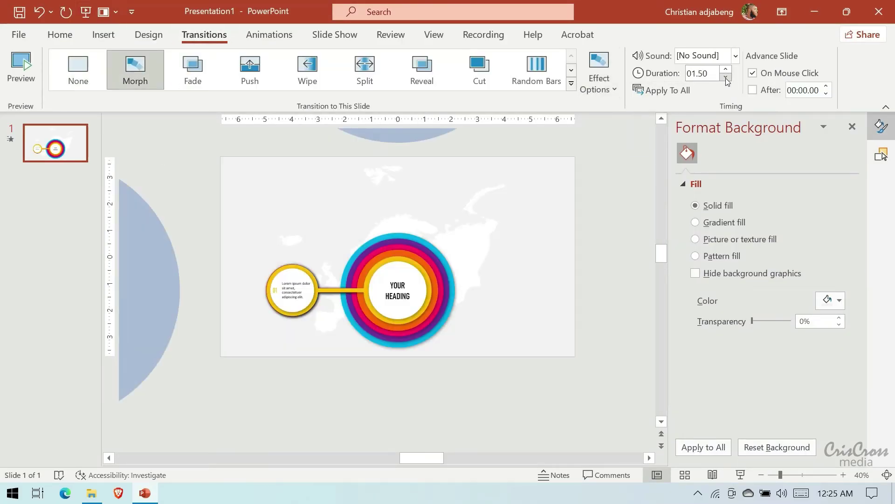
pyautogui.click(60, 35)
pyautogui.click(382, 282)
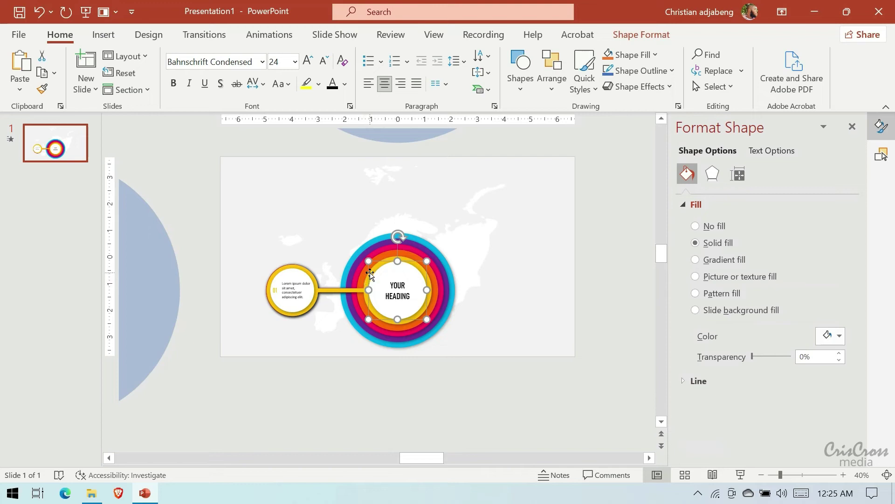
# Enlarge the white heading circle so it covers the whole slide.
pyautogui.moveTo(369, 261); pyautogui.dragTo(193, 86)
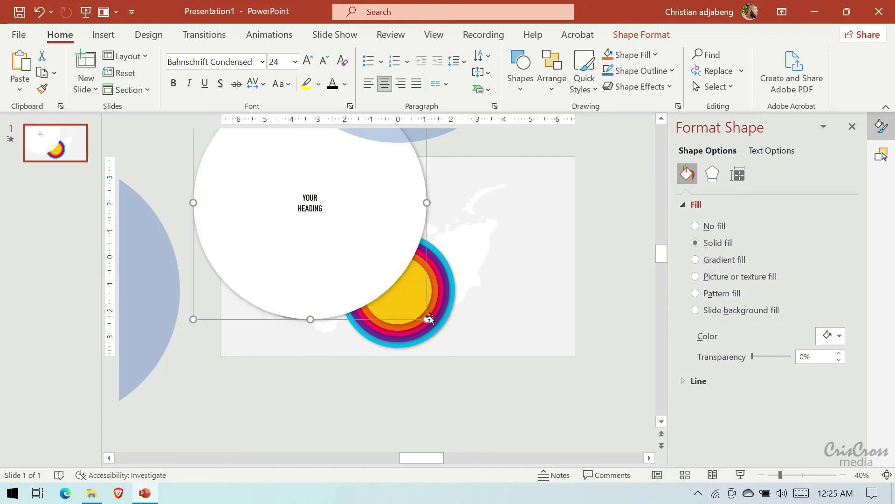
pyautogui.moveTo(430, 319); pyautogui.dragTo(605, 414)
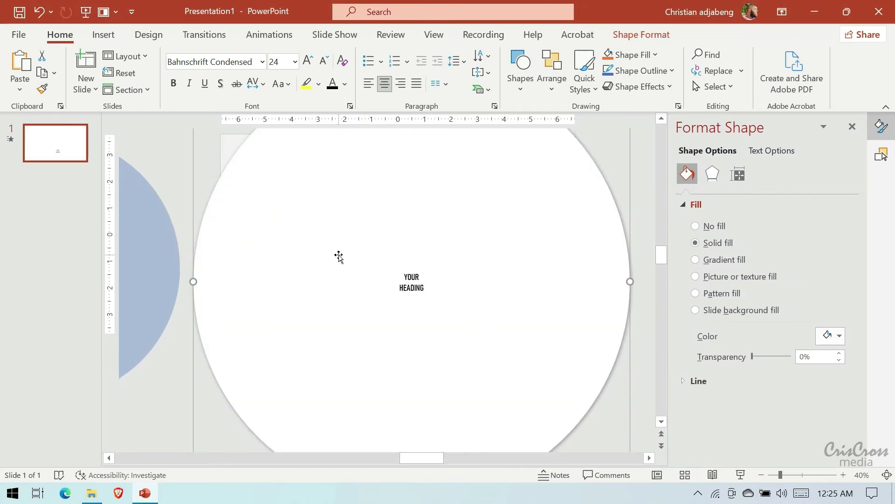
pyautogui.keyDown('ctrl'); pyautogui.scroll(-2, 372, 262); pyautogui.keyUp('ctrl')
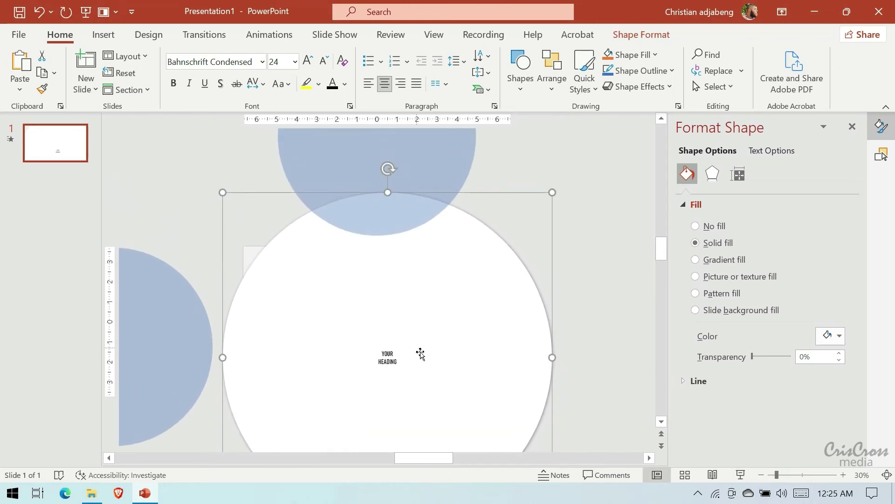
pyautogui.moveTo(422, 354)
pyautogui.mouseDown()
pyautogui.moveTo(430, 351)
pyautogui.moveTo(416, 341)
pyautogui.mouseUp()
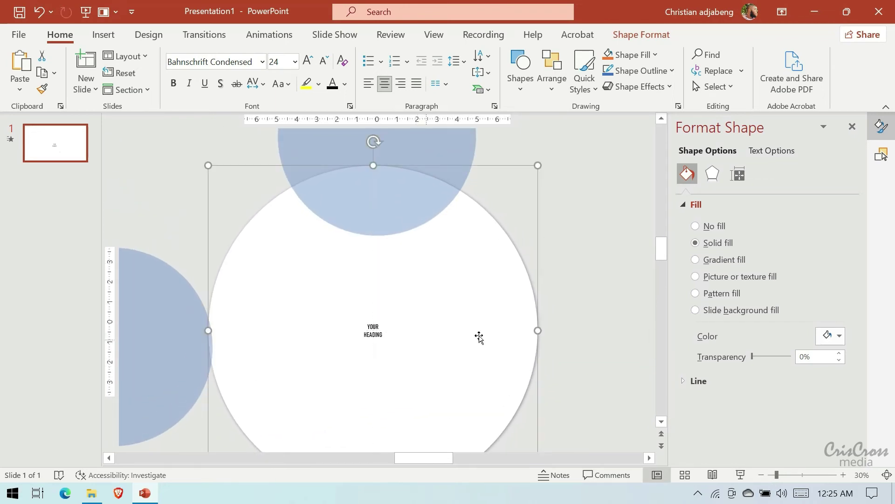
pyautogui.scroll(-2, 513, 322)
pyautogui.scroll(2, 554, 307)
# Set the YOUR HEADING text to 115 pt and preview the slide show.
pyautogui.click(378, 351)
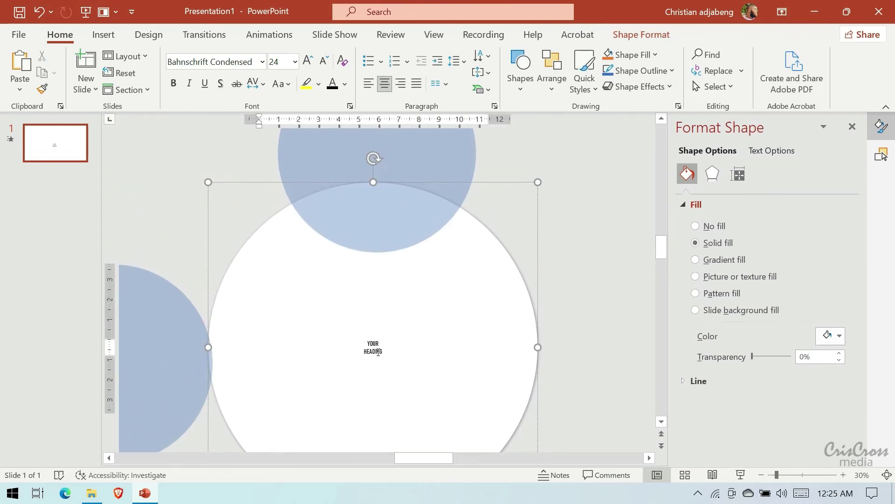
pyautogui.hotkey('ctrl', 'a')
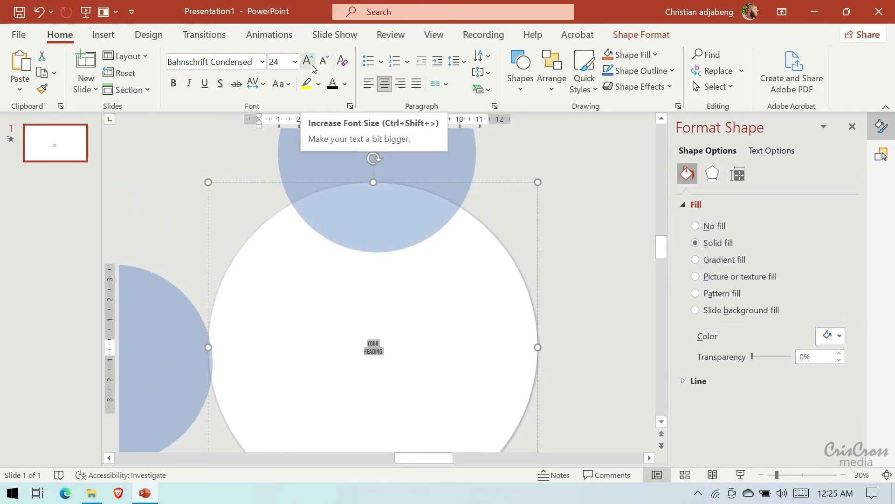
pyautogui.click(311, 68)
pyautogui.click(312, 68)
pyautogui.click(311, 68)
pyautogui.click(312, 67)
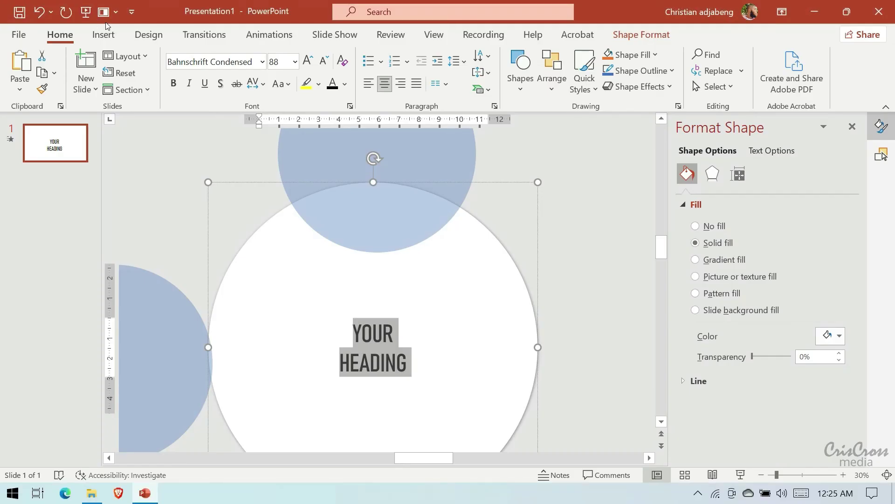
pyautogui.write('115')
pyautogui.press('Return')
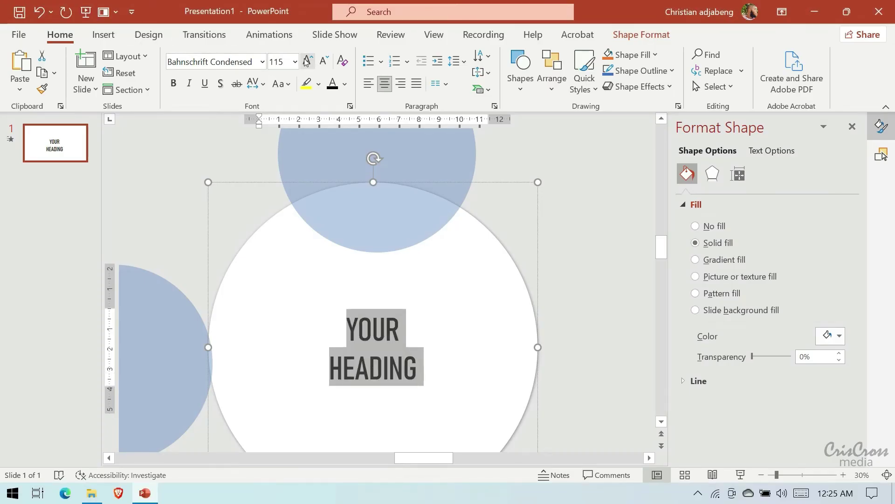
pyautogui.click(531, 278)
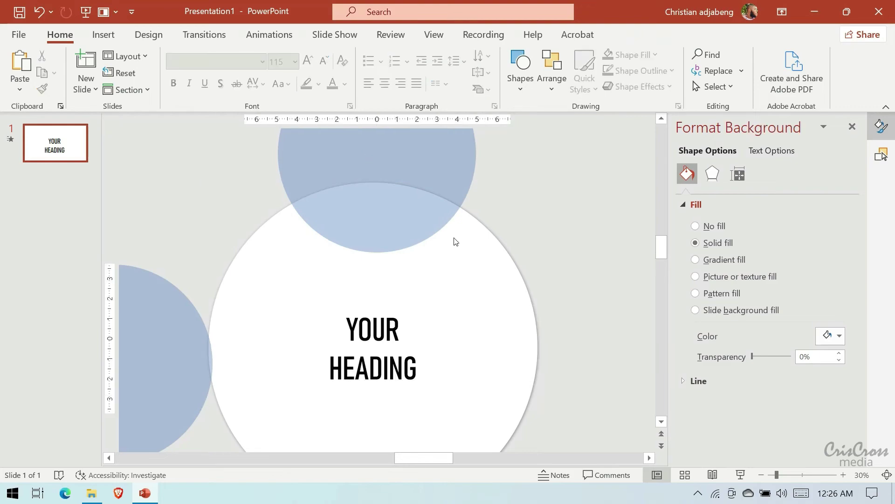
pyautogui.click(85, 12)
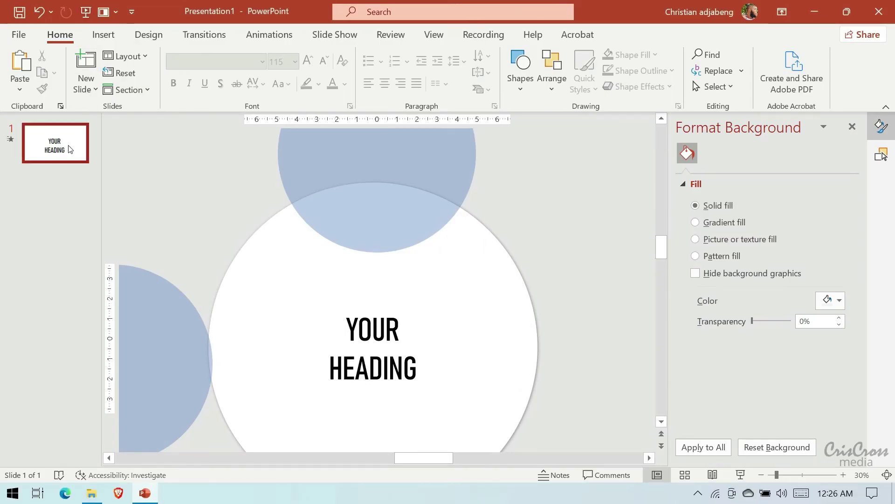
# Duplicate slide 1 and reduce the new slide's heading text to 24 pt.
pyautogui.rightClick(69, 148)
pyautogui.click(122, 263)
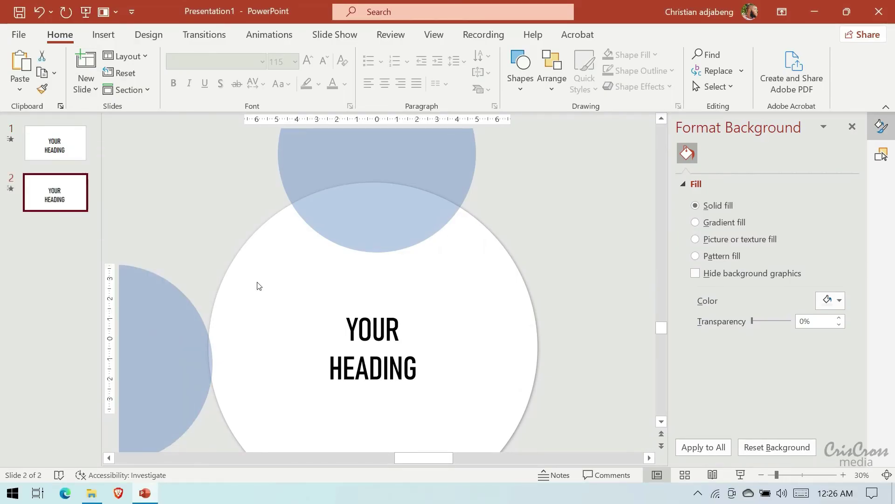
pyautogui.click(391, 368)
pyautogui.hotkey('ctrl', 'a')
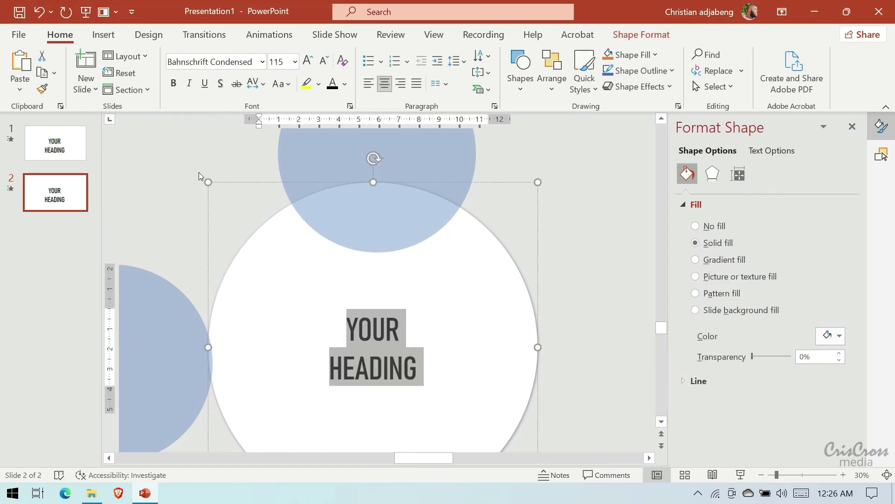
pyautogui.click(323, 61)
pyautogui.click(324, 60)
pyautogui.click(326, 63)
pyautogui.click(326, 63)
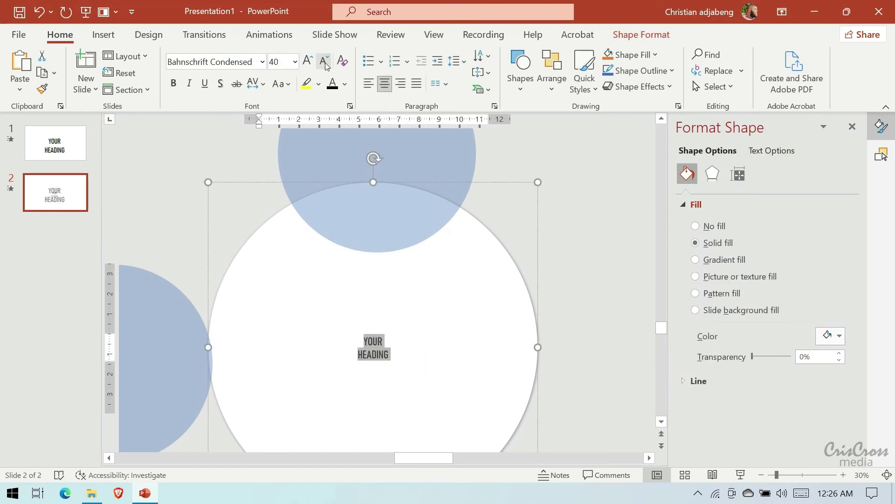
pyautogui.click(325, 63)
pyautogui.click(314, 64)
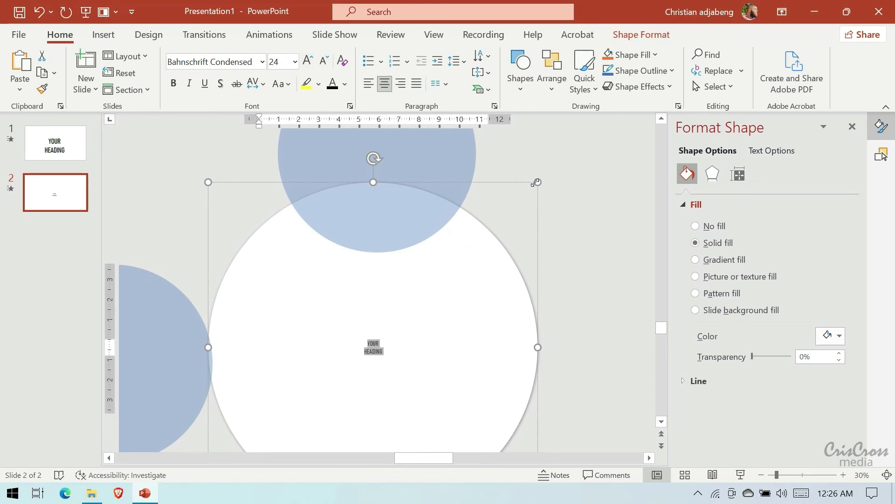
# Shrink the white heading circle back onto the centre of the coloured rings.
pyautogui.moveTo(536, 182); pyautogui.dragTo(387, 333)
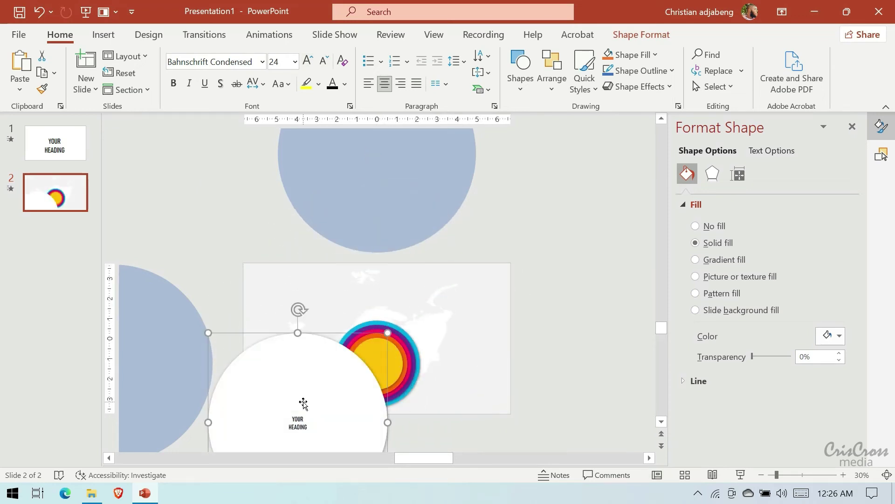
pyautogui.scroll(-3, 303, 404)
pyautogui.moveTo(207, 428); pyautogui.dragTo(320, 326)
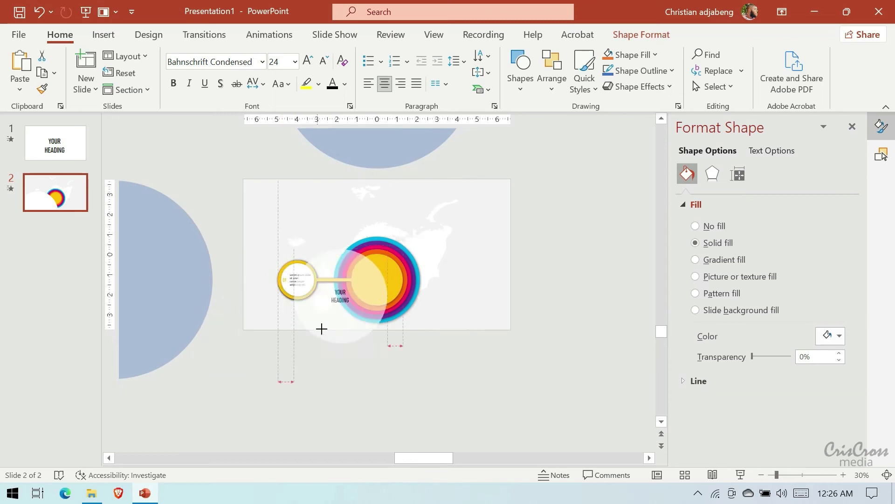
pyautogui.moveTo(354, 287)
pyautogui.mouseDown()
pyautogui.moveTo(366, 273)
pyautogui.moveTo(388, 274)
pyautogui.mouseUp()
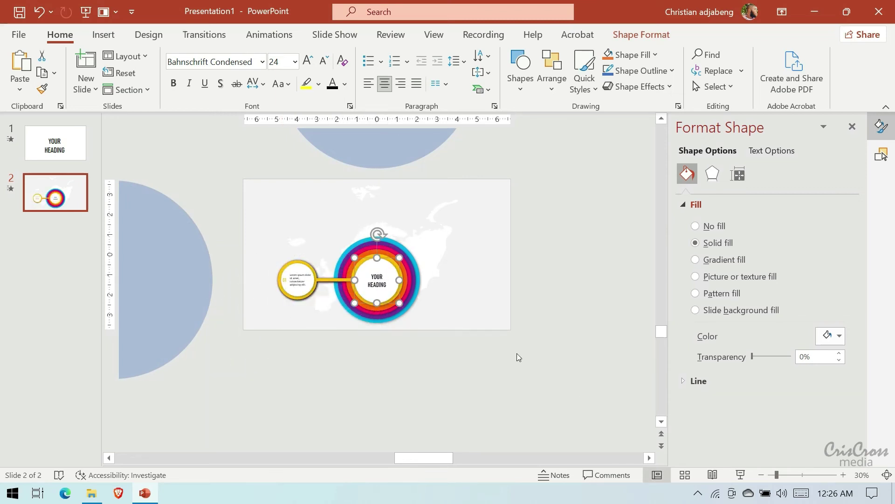
pyautogui.click(843, 474)
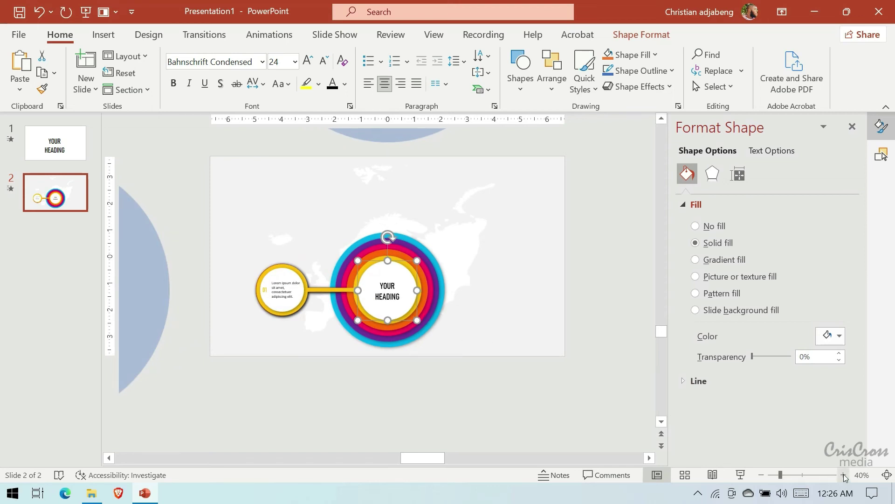
pyautogui.click(843, 474)
pyautogui.click(844, 474)
pyautogui.click(843, 474)
pyautogui.moveTo(405, 317); pyautogui.dragTo(405, 315)
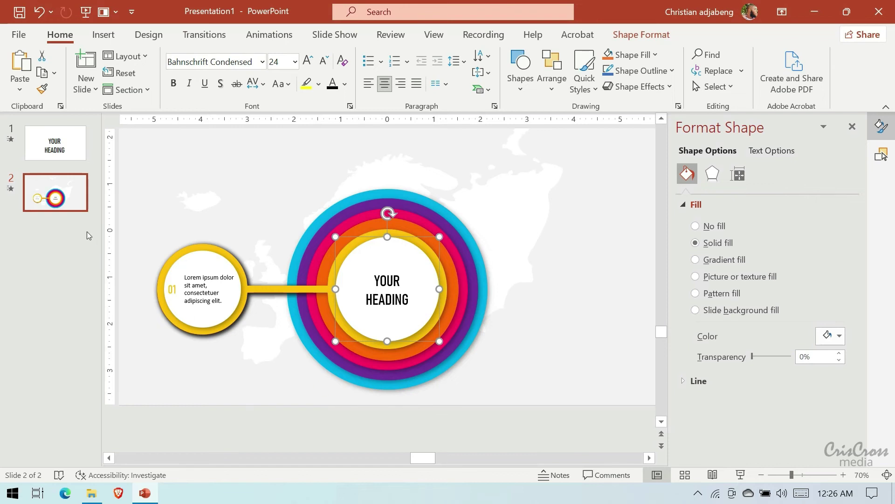
pyautogui.rightClick(77, 183)
# Duplicate slide 2 as slide 3, collapse the groups in the Selection Pane, and select Group 2.
pyautogui.click(110, 299)
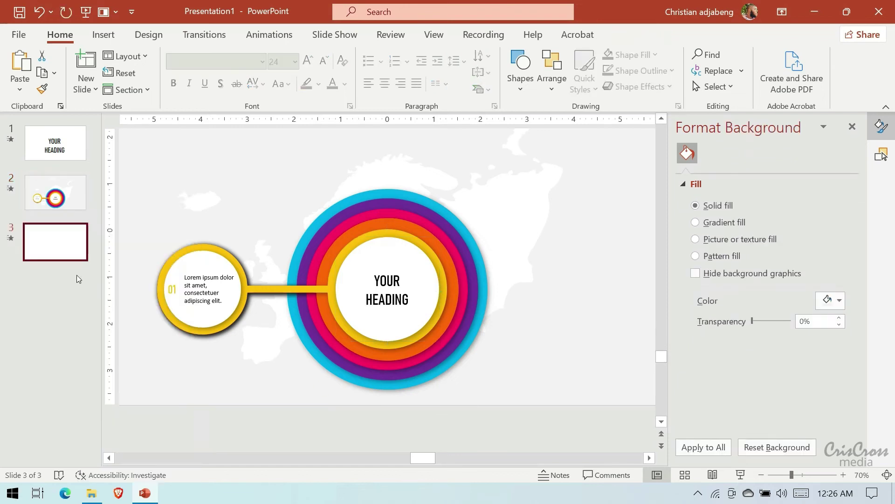
pyautogui.click(881, 154)
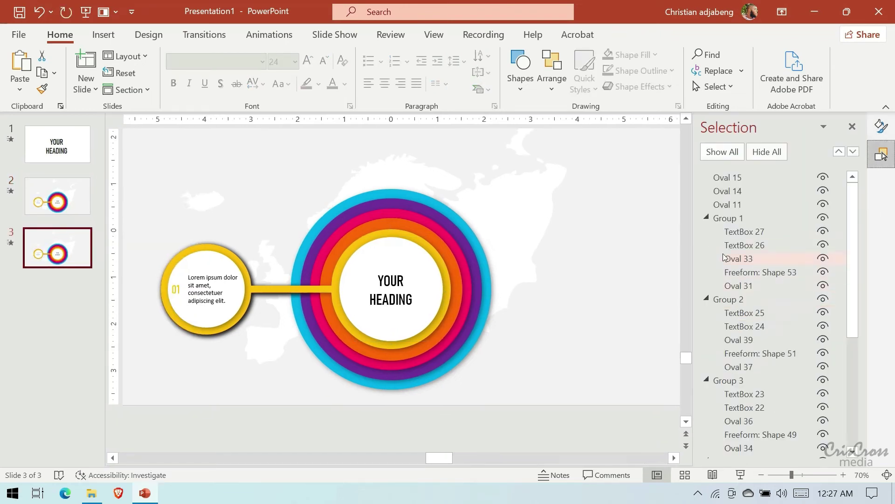
pyautogui.click(706, 218)
pyautogui.click(706, 231)
pyautogui.click(706, 245)
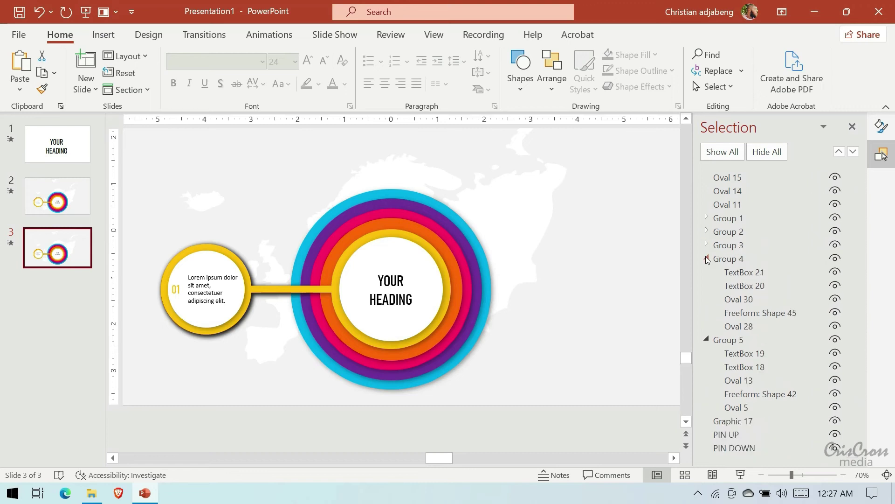
pyautogui.click(706, 258)
pyautogui.click(706, 272)
pyautogui.click(743, 232)
# Rotate Group 2 to 43° so the orange 02 circle sits beside the rings.
pyautogui.click(881, 126)
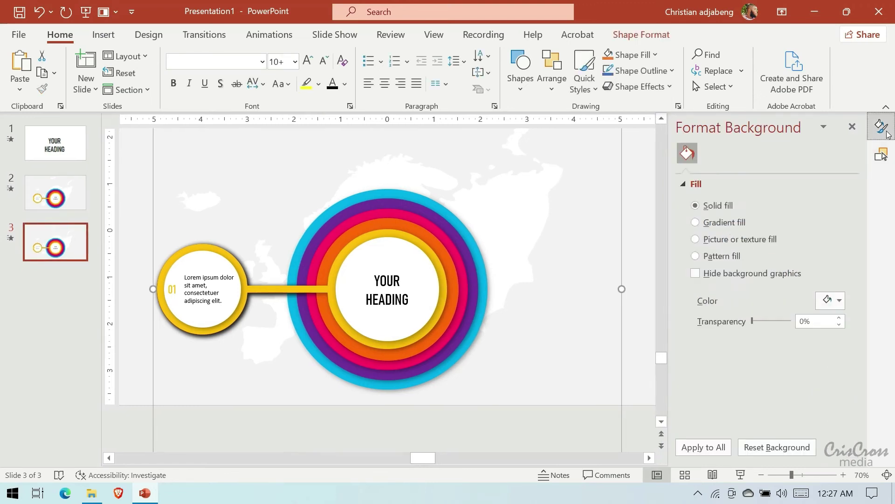
pyautogui.click(741, 178)
pyautogui.click(687, 206)
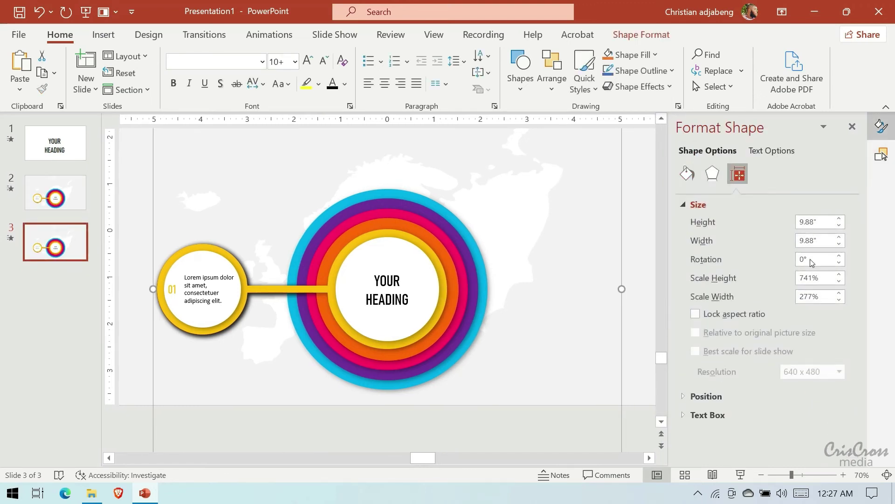
pyautogui.click(840, 256)
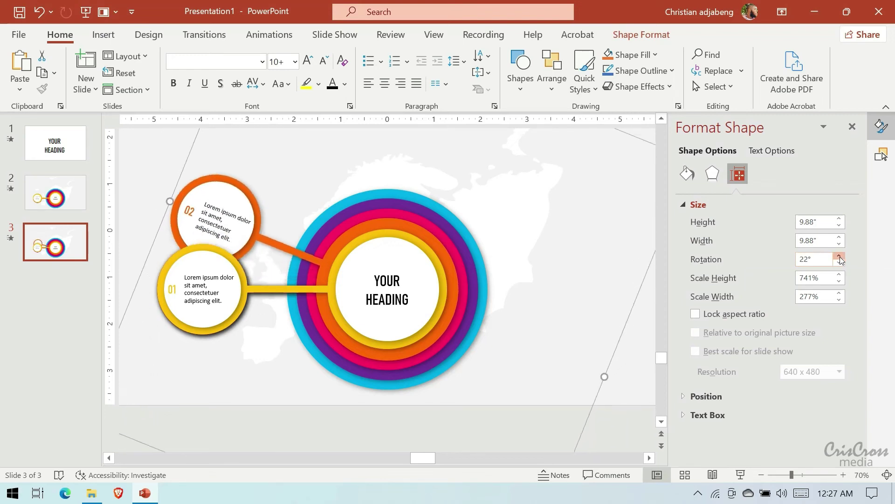
pyautogui.moveTo(840, 256); pyautogui.dragTo(840, 256)
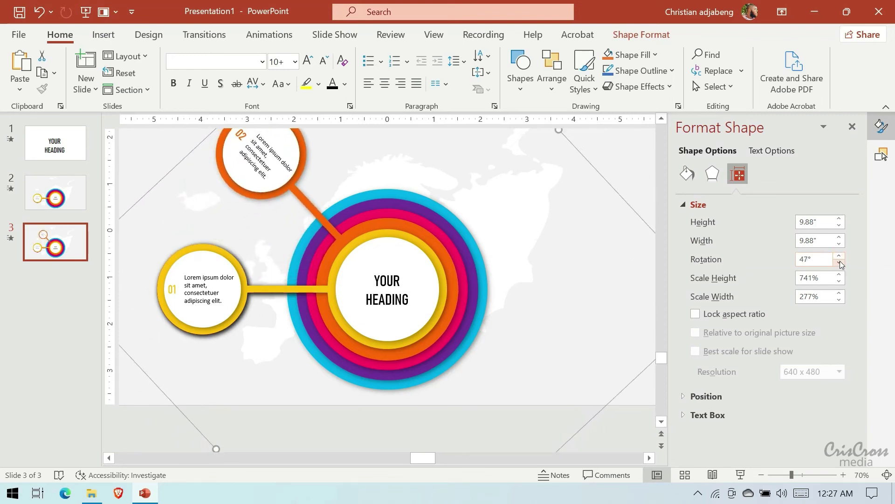
pyautogui.click(840, 264)
pyautogui.click(841, 264)
pyautogui.click(841, 264)
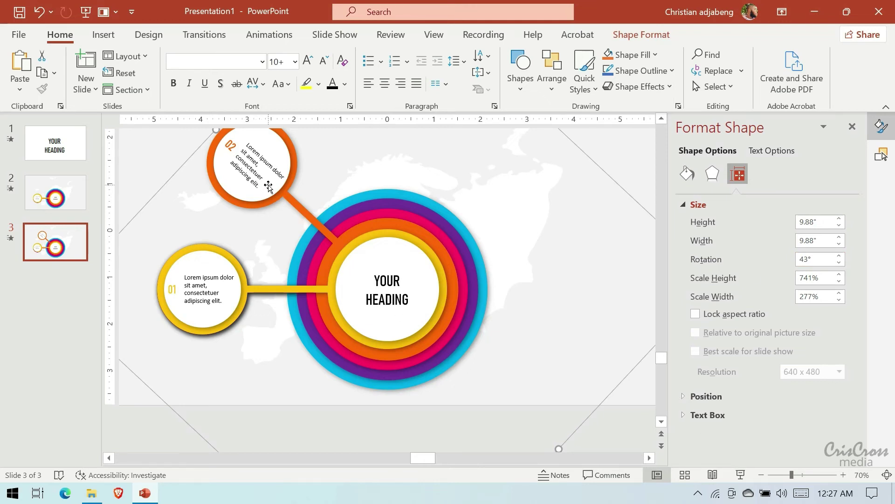
# In Group 2, select the 02 number, body text and inner circle (TextBox 25, TextBox 24, Oval 39).
pyautogui.press('Tab')
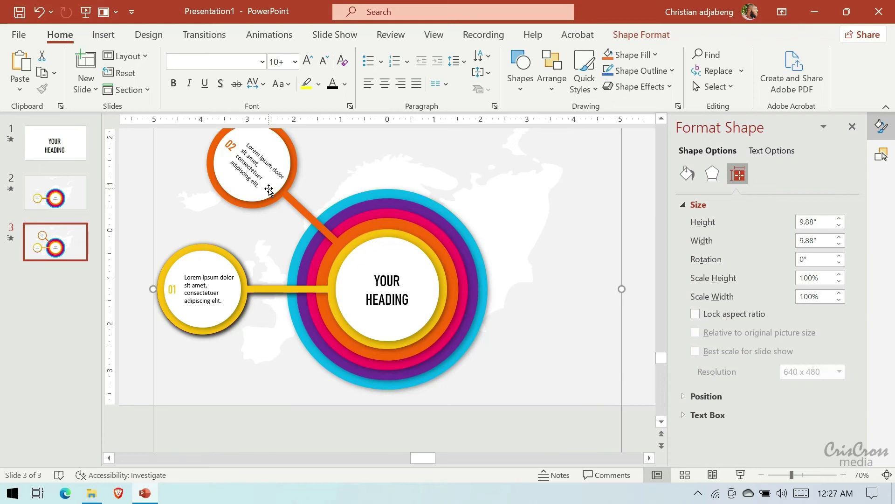
pyautogui.press('Tab')
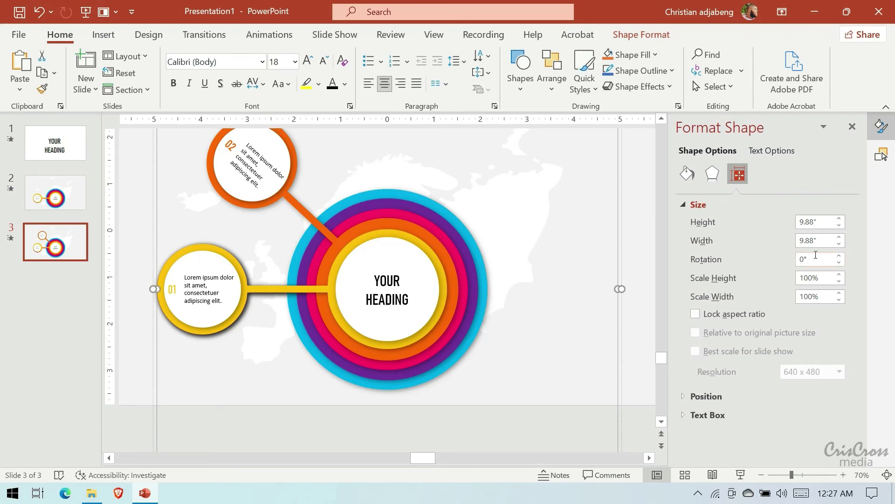
pyautogui.click(881, 155)
pyautogui.click(707, 231)
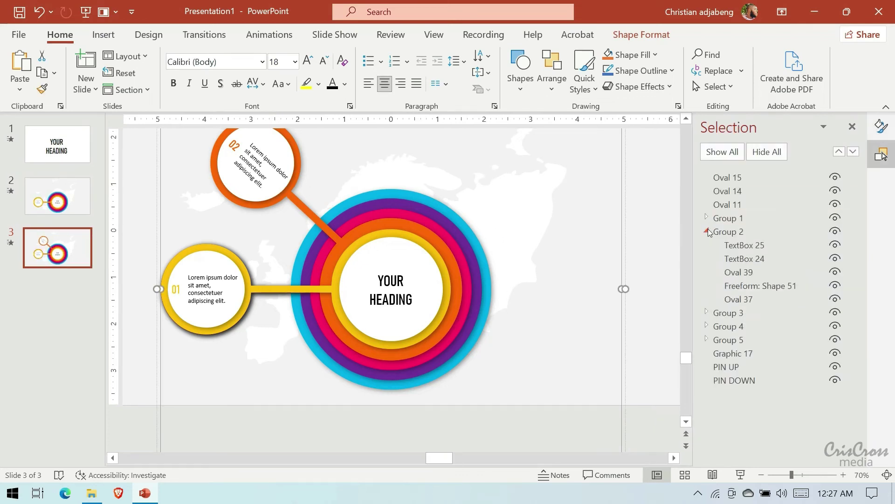
pyautogui.click(745, 248)
pyautogui.keyDown('ctrl'); pyautogui.click(745, 258); pyautogui.keyUp('ctrl')
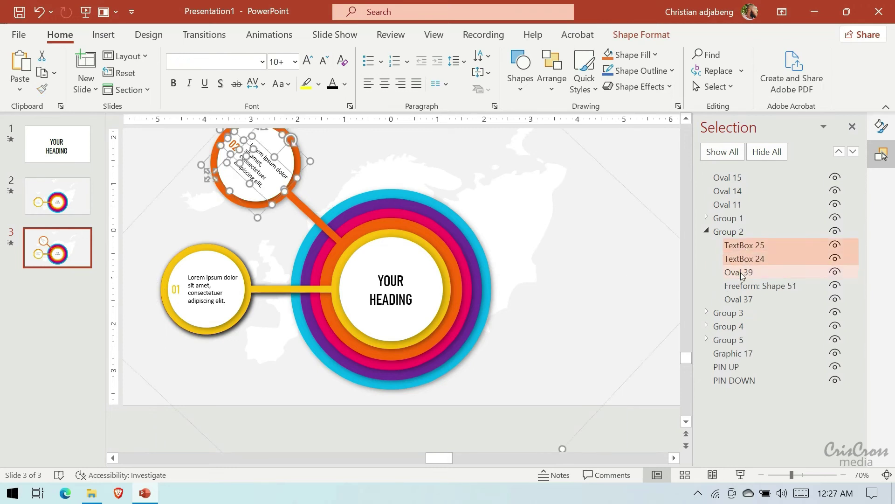
pyautogui.keyDown('ctrl'); pyautogui.click(743, 272); pyautogui.keyUp('ctrl')
# Lower their rotation to 358° so the callout text reads nearly upright.
pyautogui.click(882, 126)
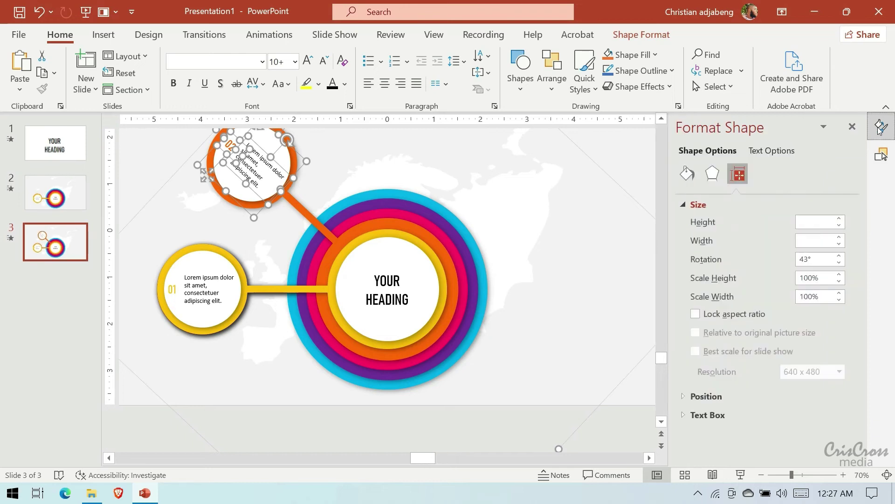
pyautogui.click(839, 265)
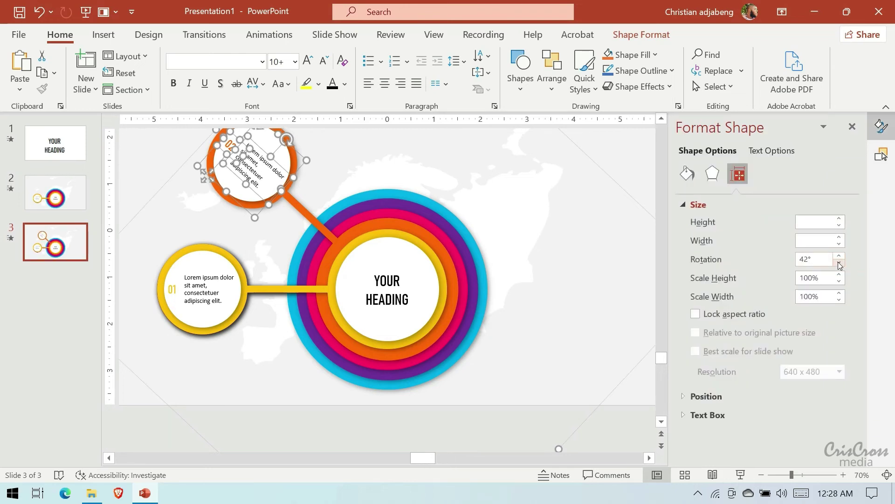
pyautogui.click(840, 264)
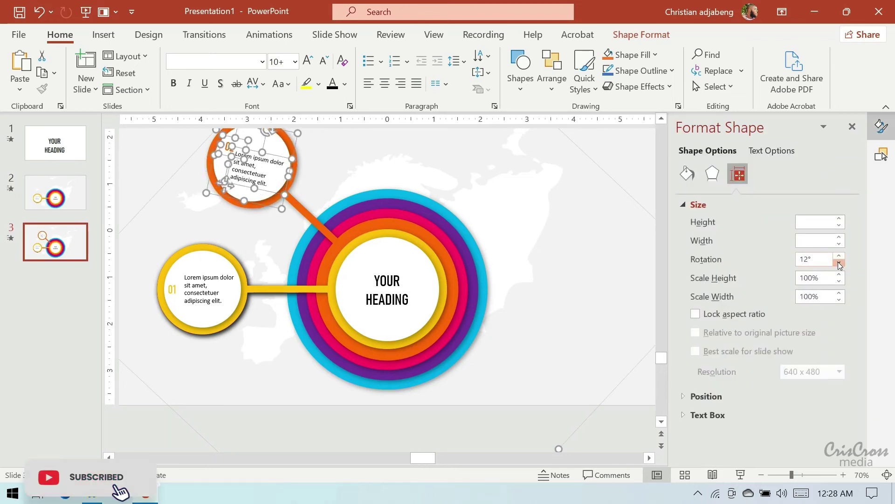
pyautogui.click(839, 264)
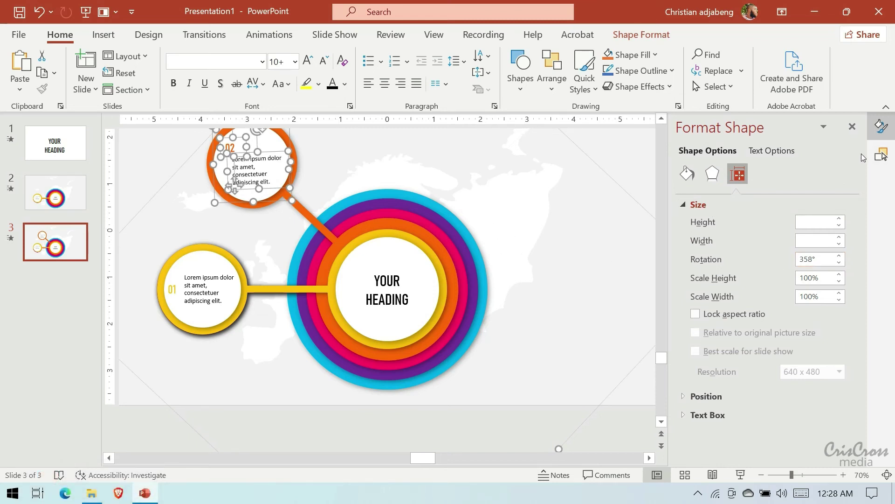
pyautogui.click(881, 154)
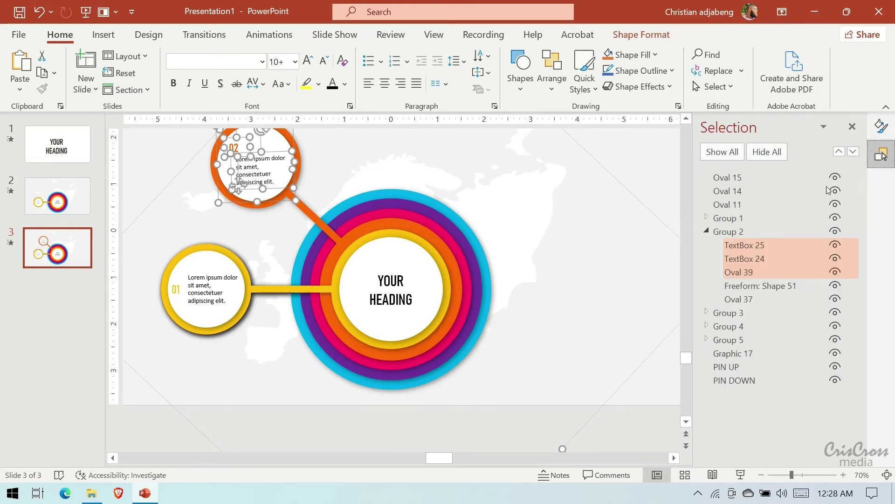
# Nudge the 02 number text box down inside the orange circle.
pyautogui.press('Escape')
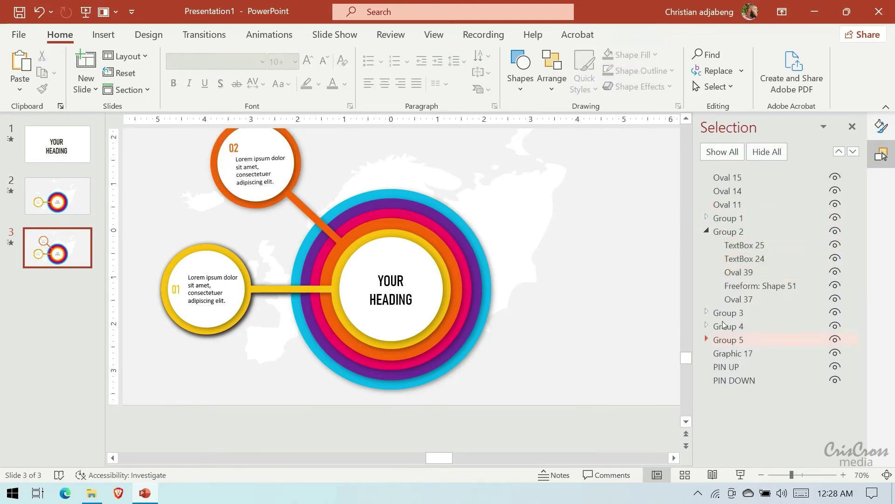
pyautogui.click(745, 246)
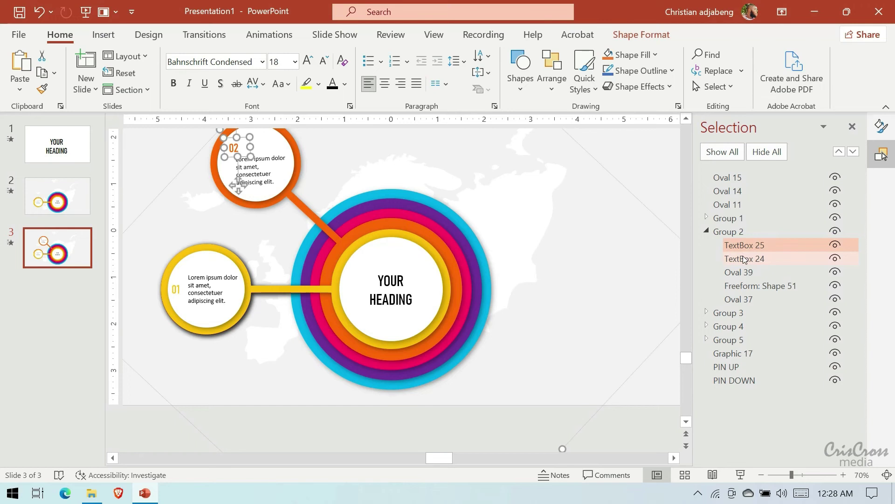
pyautogui.keyDown('ctrl'); pyautogui.click(743, 258); pyautogui.keyUp('ctrl')
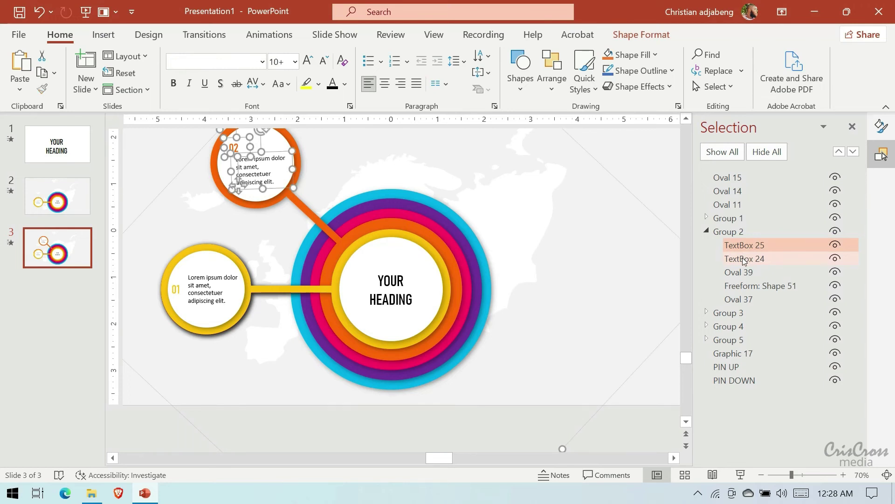
pyautogui.press('Escape')
pyautogui.click(745, 246)
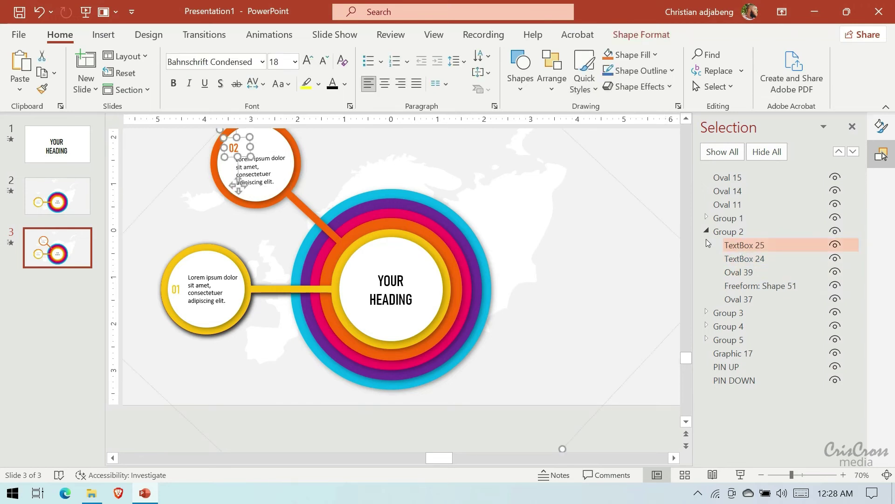
pyautogui.press('Down')
pyautogui.press('Down')
pyautogui.press('Down')
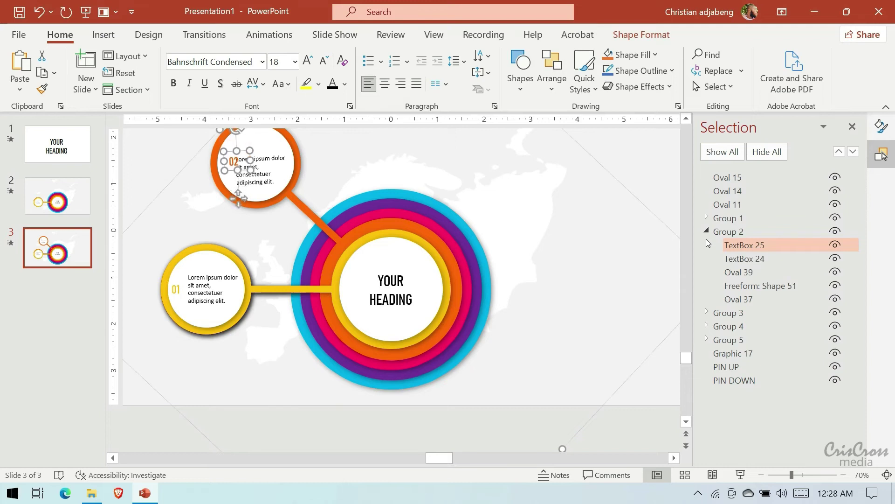
# Nudge the Lorem ipsum body text up and right beside the 02 number.
pyautogui.scroll(1, 566, 231)
pyautogui.scroll(1, 567, 231)
pyautogui.click(731, 260)
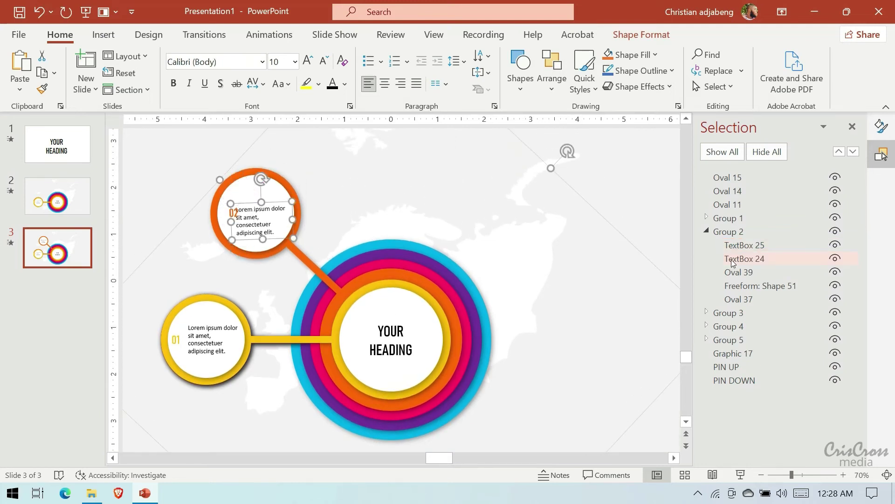
pyautogui.click(735, 246)
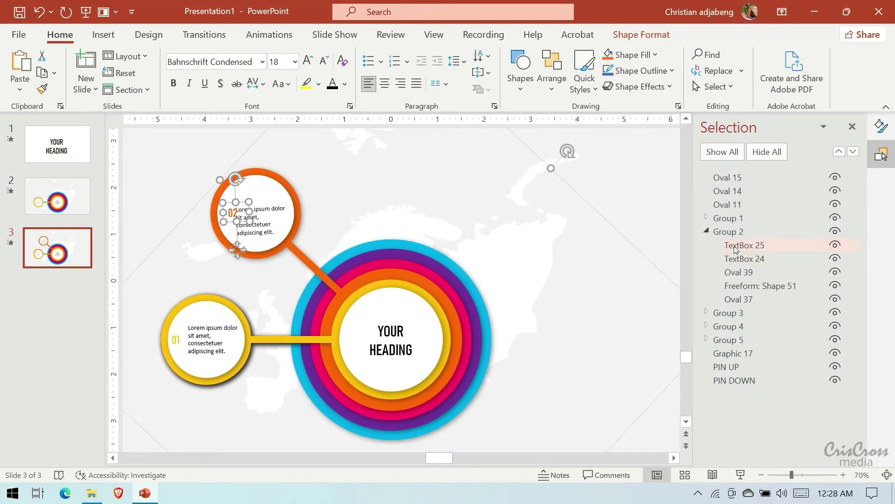
pyautogui.click(742, 260)
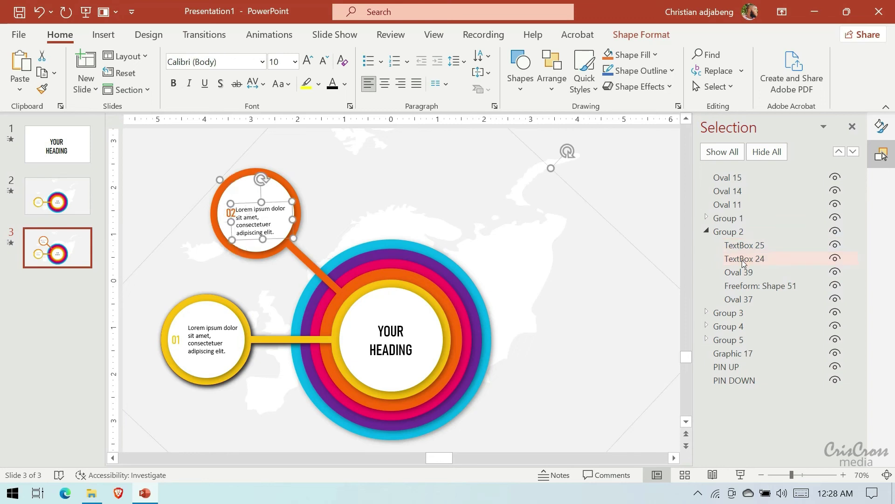
pyautogui.press('Up')
pyautogui.press('Up')
pyautogui.press('Up')
pyautogui.press('Up')
pyautogui.press('Right')
pyautogui.press('Right')
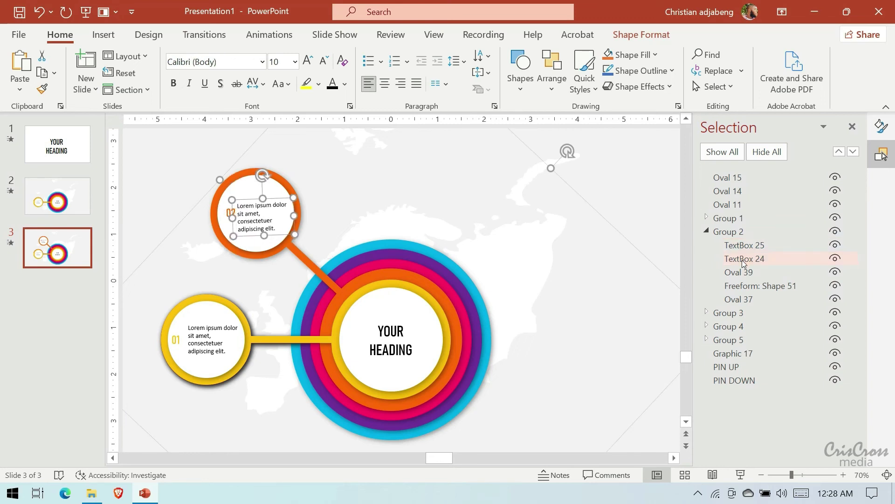
pyautogui.press('Right')
pyautogui.press('Up')
pyautogui.press('Up')
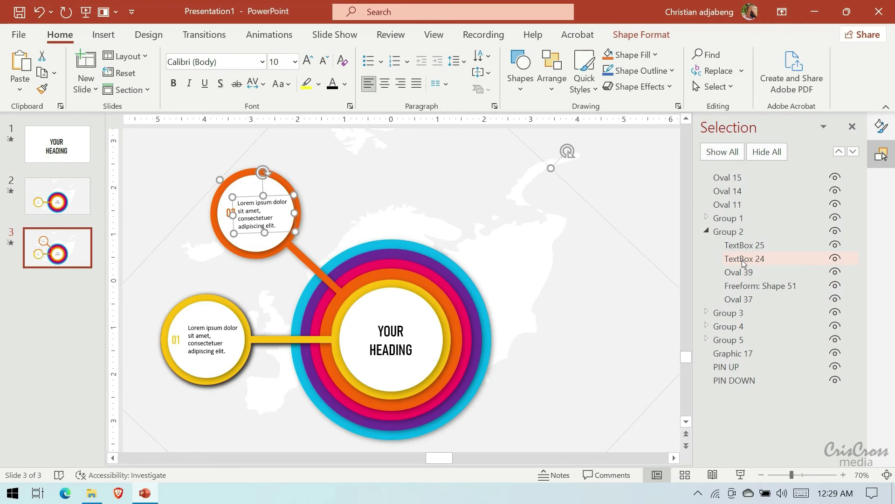
pyautogui.press('Up')
pyautogui.press('Up')
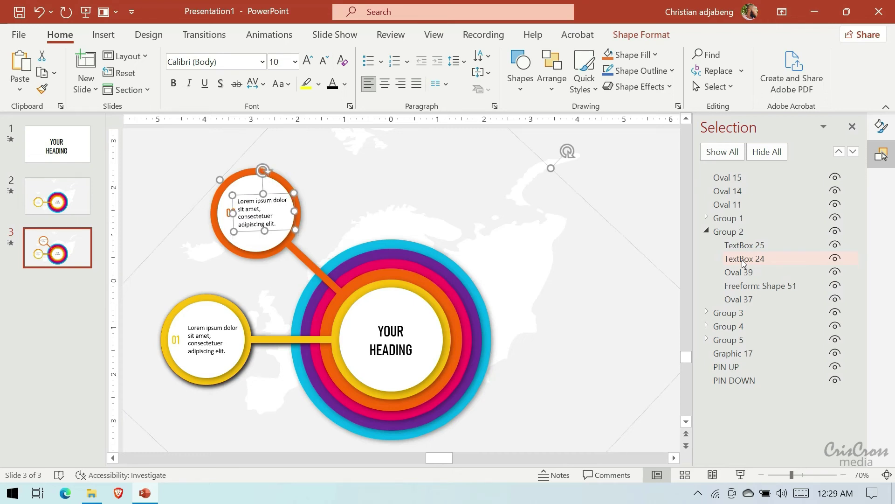
pyautogui.click(668, 230)
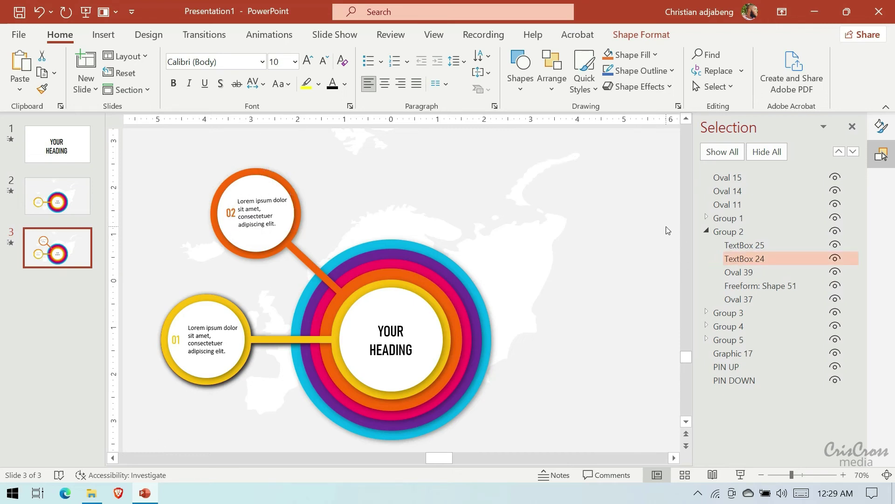
# Rotate Group 2, the 02 callout, to 45°.
pyautogui.rightClick(74, 239)
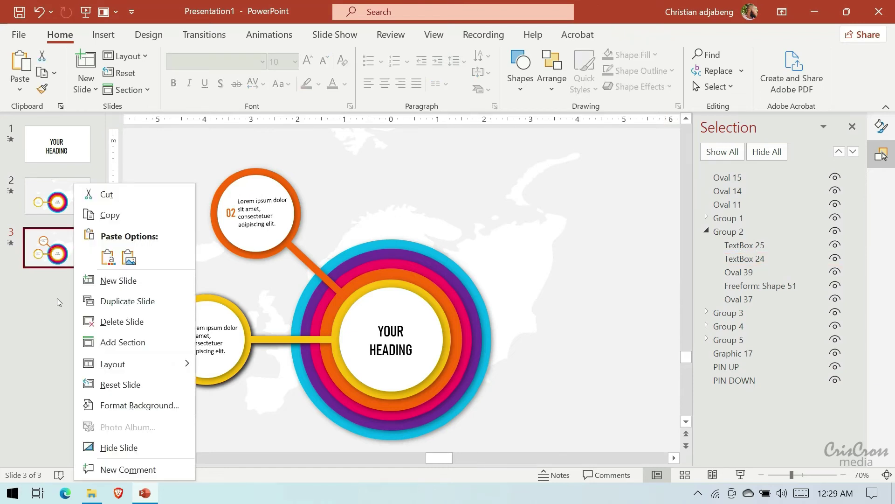
pyautogui.click(706, 231)
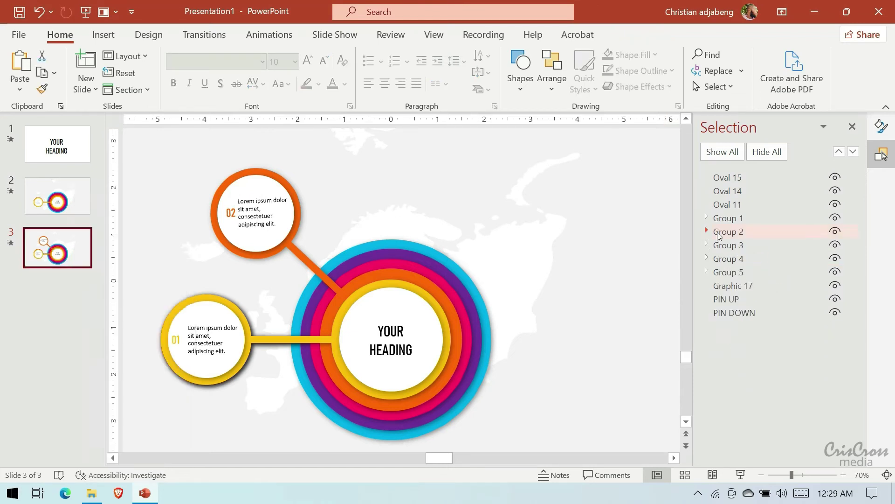
pyautogui.click(728, 232)
pyautogui.click(881, 125)
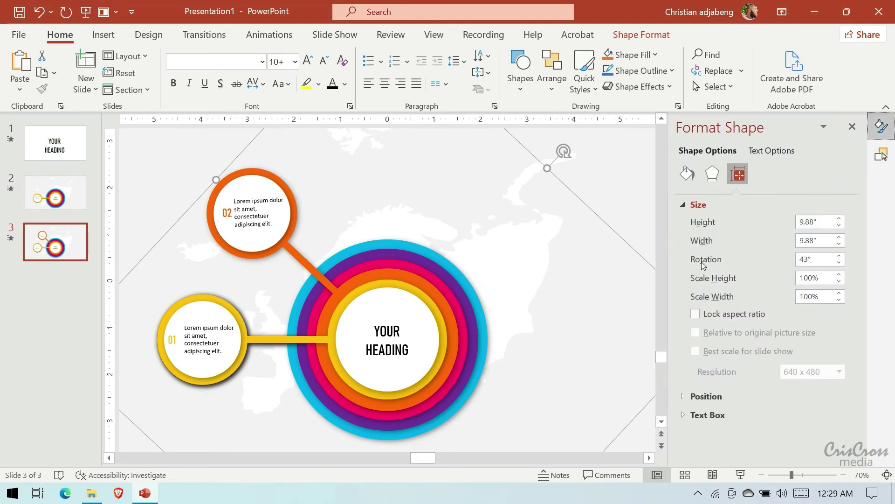
pyautogui.moveTo(839, 258)
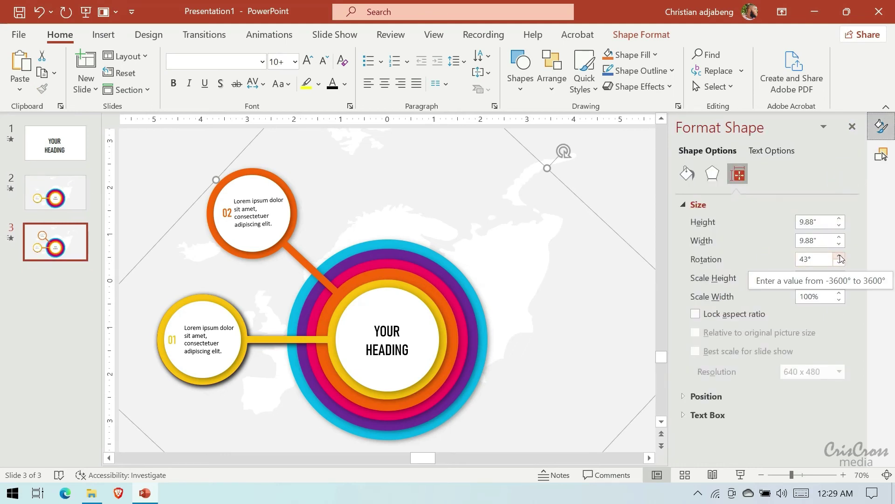
pyautogui.click(840, 256)
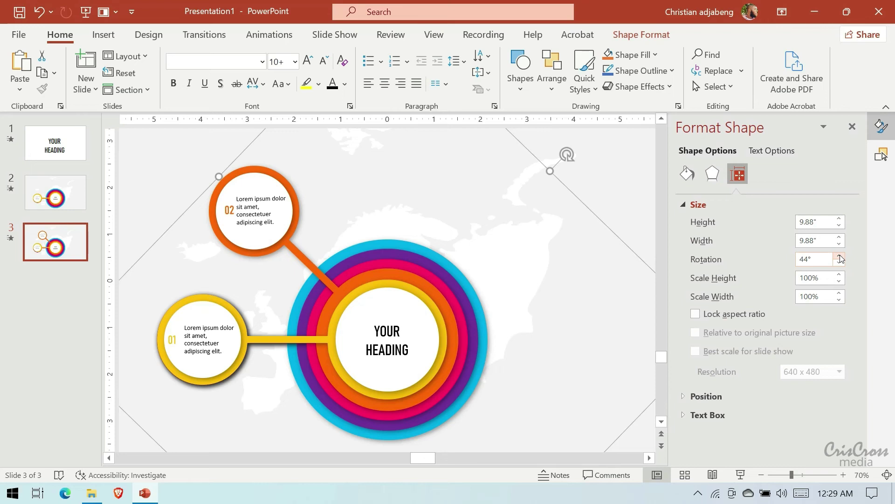
pyautogui.click(839, 256)
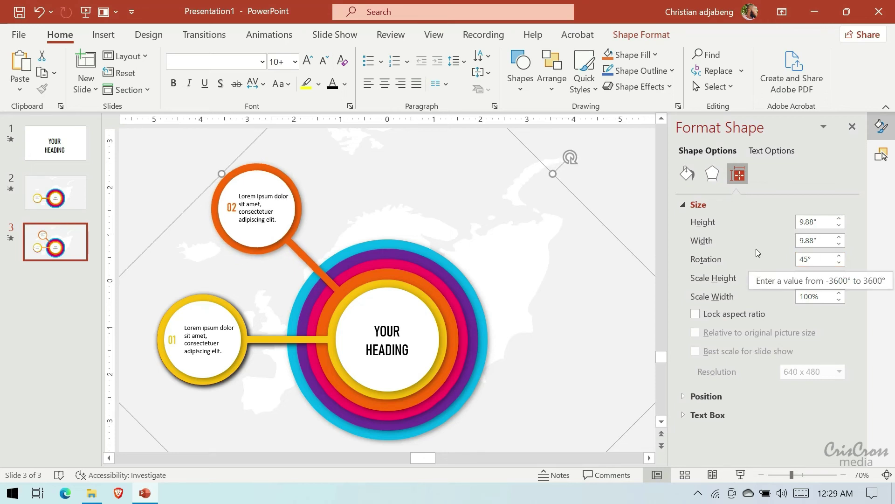
pyautogui.click(881, 154)
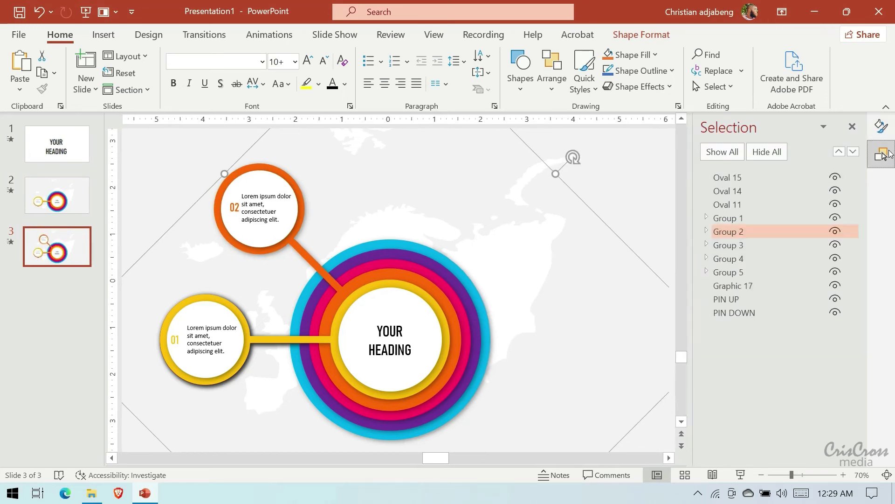
# Set Group 3 and Group 4 to 45° rotation.
pyautogui.click(752, 245)
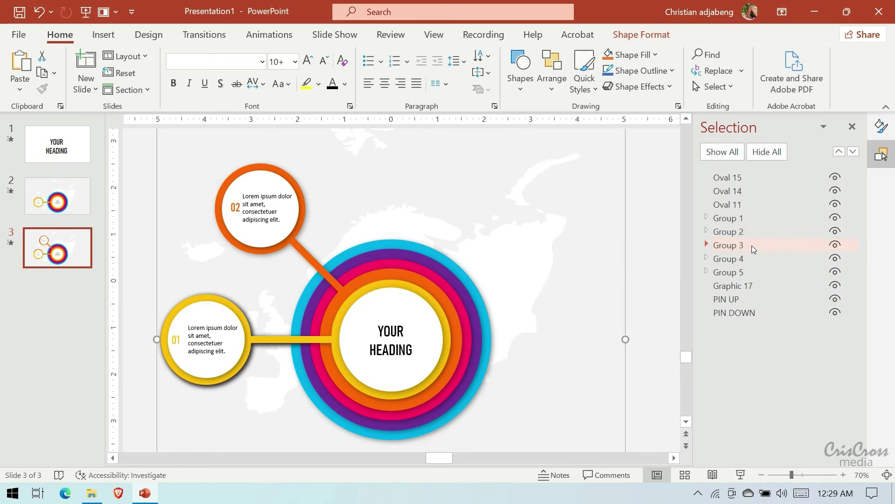
pyautogui.click(881, 126)
pyautogui.click(804, 263)
pyautogui.write('45')
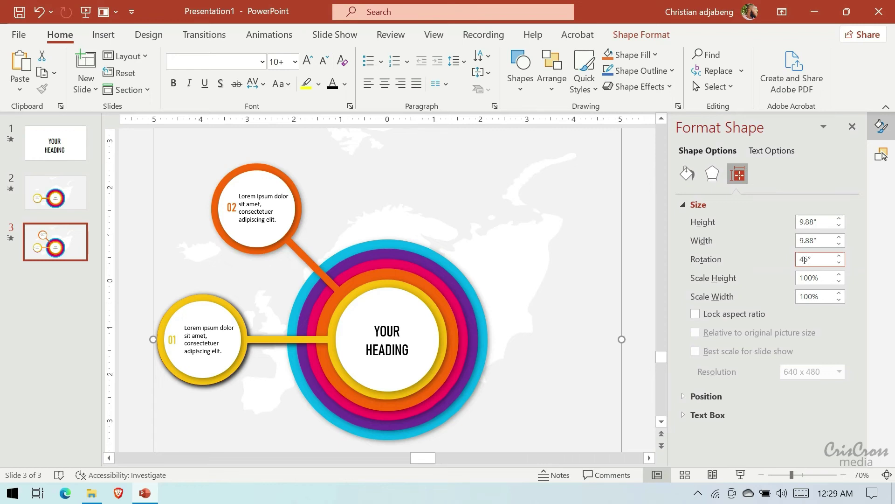
pyautogui.press('Return')
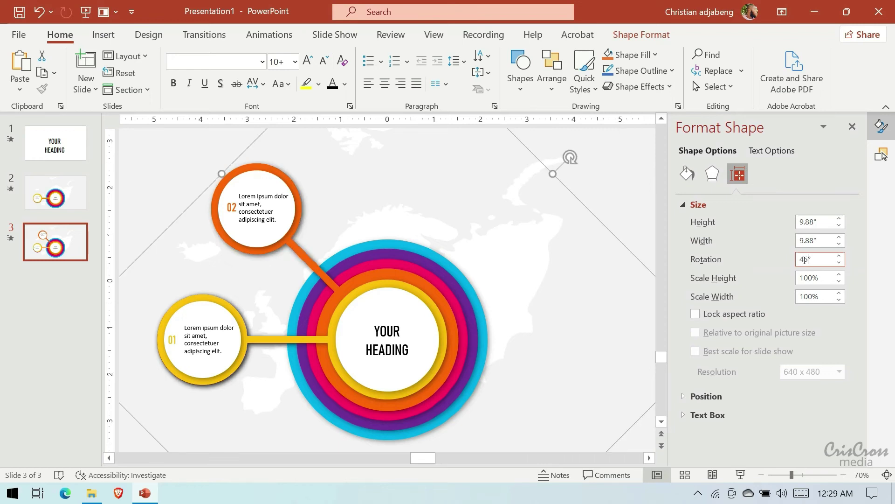
pyautogui.click(880, 156)
pyautogui.click(788, 262)
pyautogui.click(882, 155)
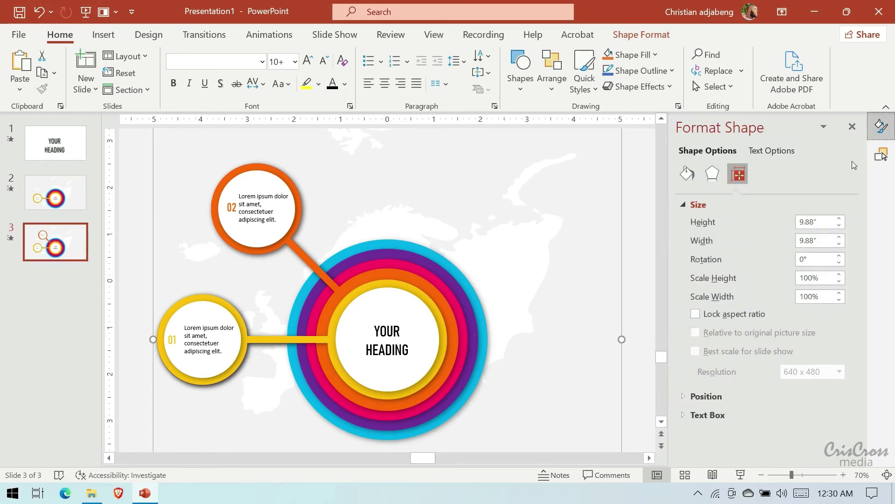
pyautogui.click(802, 258)
pyautogui.write('45')
pyautogui.press('Return')
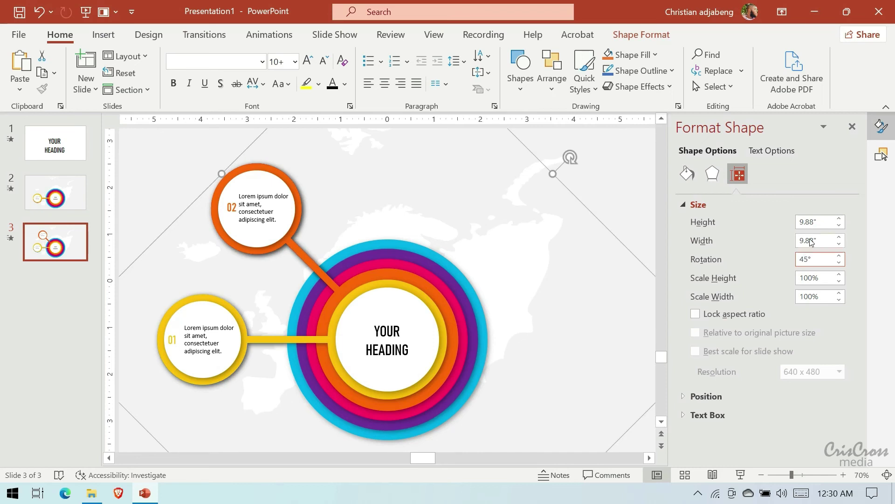
# Set Group 5's rotation to 45° as well.
pyautogui.click(882, 155)
pyautogui.click(749, 273)
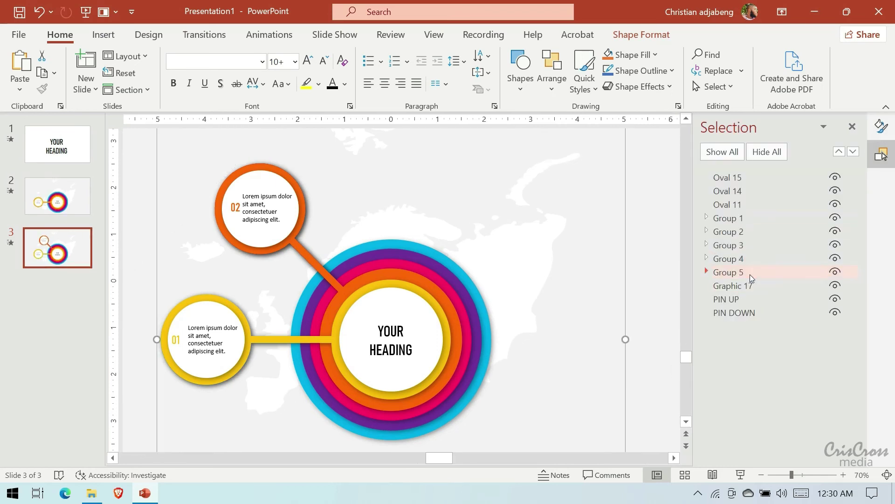
pyautogui.click(881, 126)
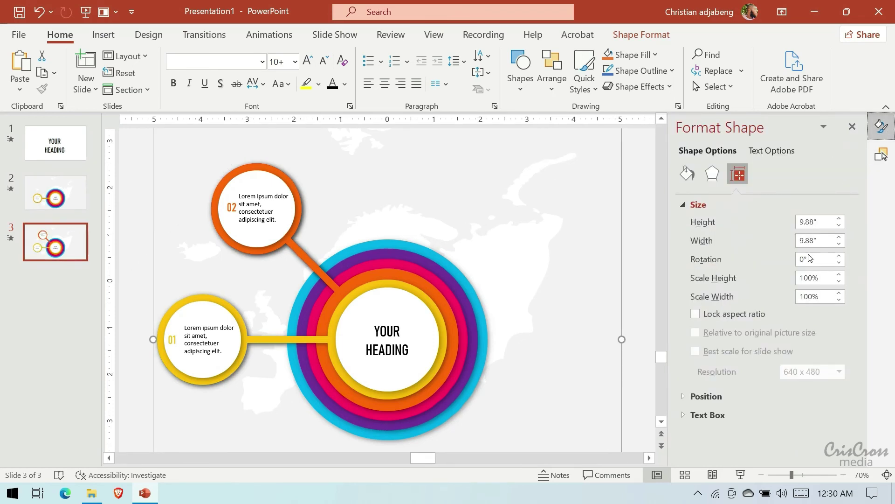
pyautogui.click(806, 260)
pyautogui.write('45')
pyautogui.press('Return')
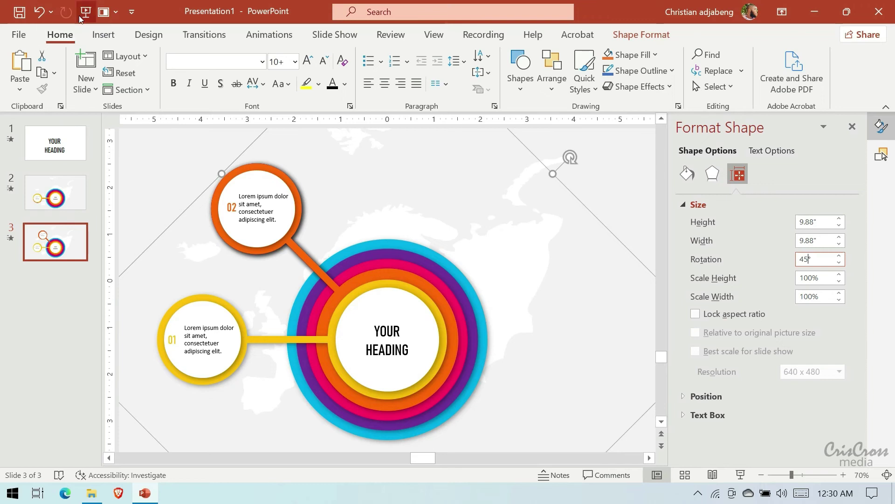
# Duplicate slide 3 as slide 4, collapse Groups 1–5 in the Selection Pane, and select Group 3.
pyautogui.rightClick(73, 240)
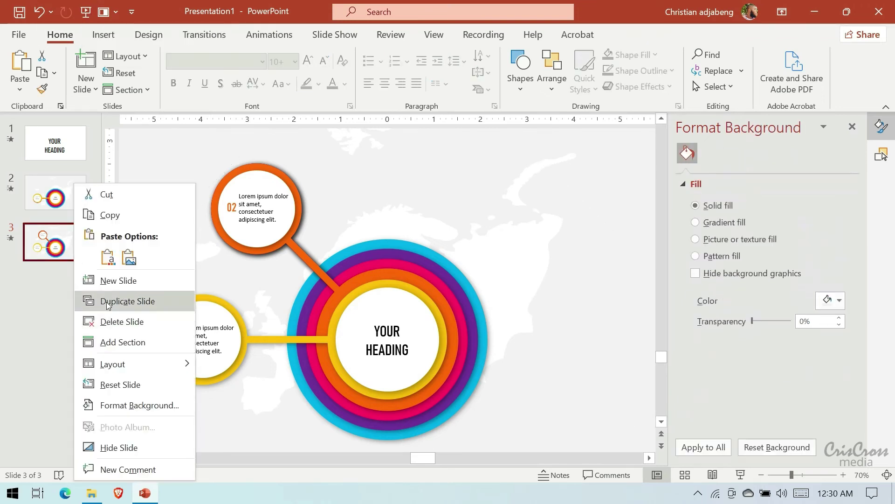
pyautogui.click(89, 300)
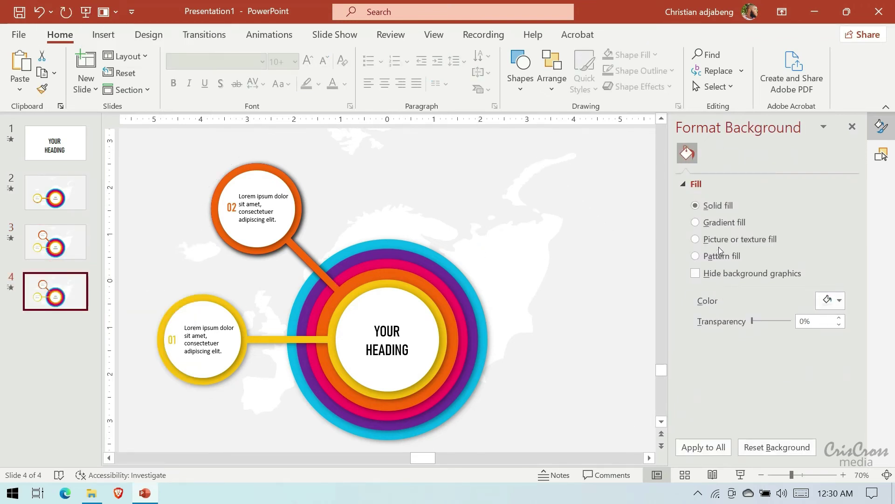
pyautogui.click(881, 154)
pyautogui.click(706, 218)
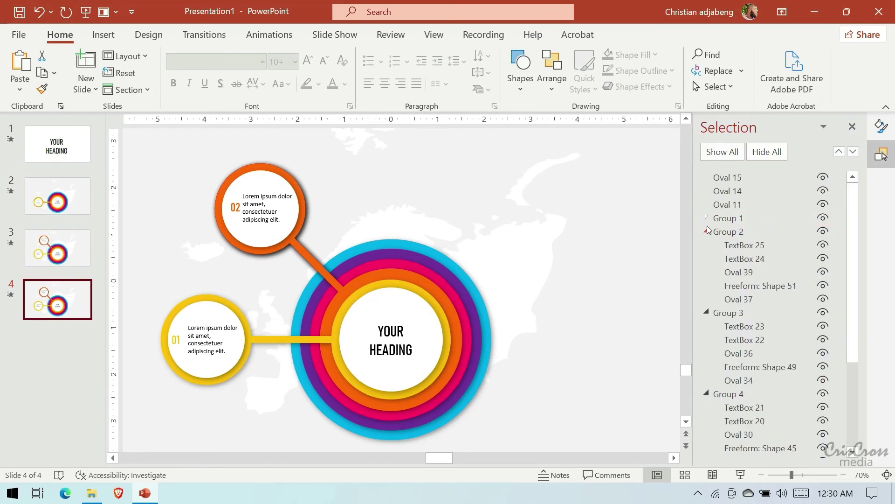
pyautogui.click(706, 232)
pyautogui.click(707, 245)
pyautogui.click(706, 258)
pyautogui.click(707, 271)
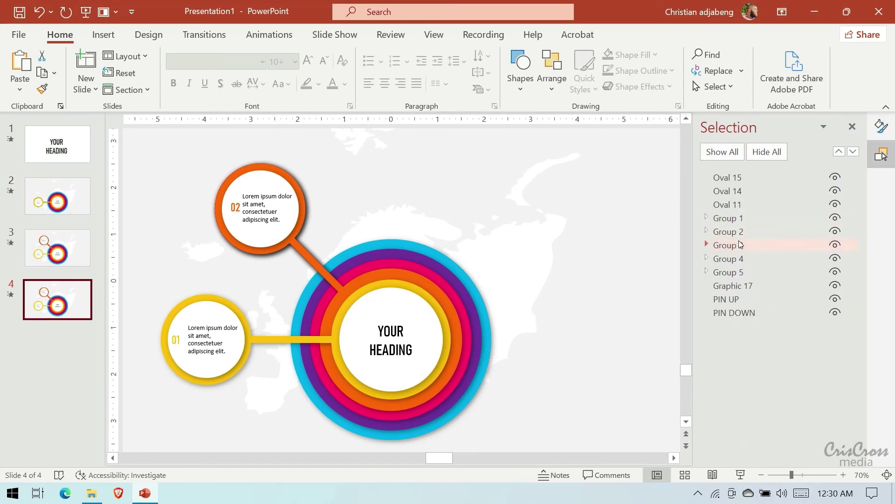
pyautogui.click(739, 244)
# Change Group 3's rotation from 45° to 90°.
pyautogui.click(882, 126)
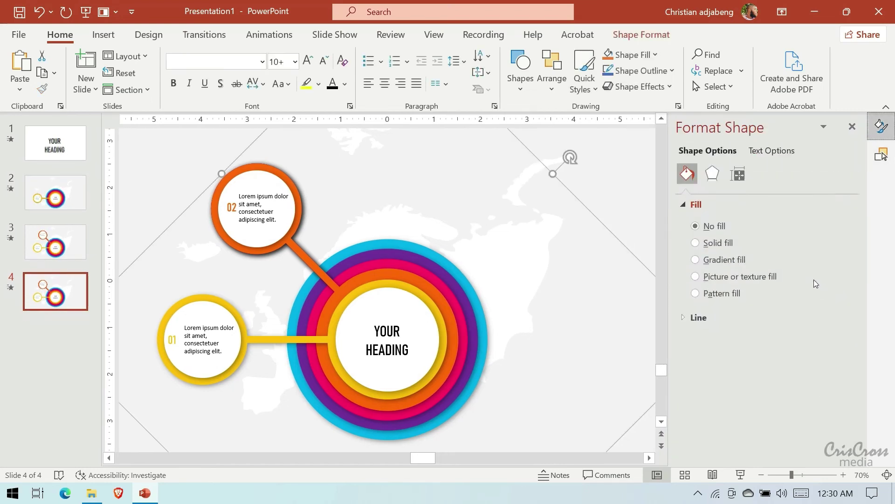
pyautogui.click(738, 174)
pyautogui.click(809, 259)
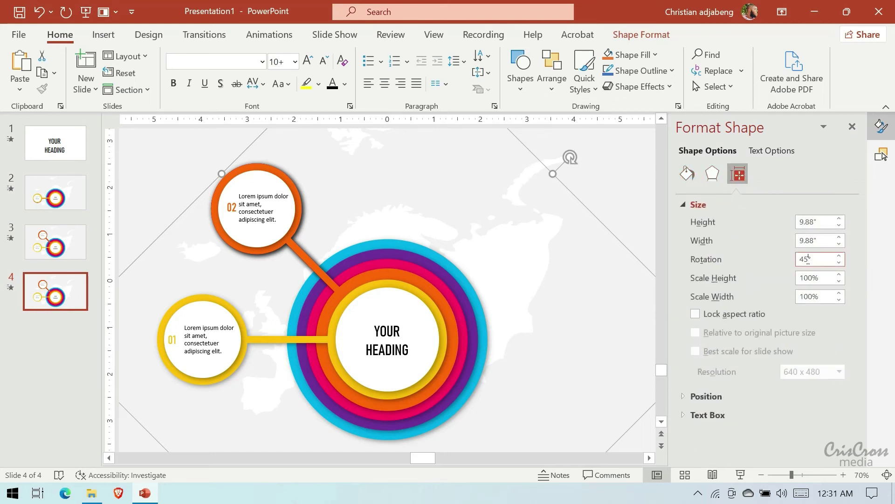
pyautogui.moveTo(805, 259); pyautogui.dragTo(799, 259)
pyautogui.write('90')
pyautogui.press('Return')
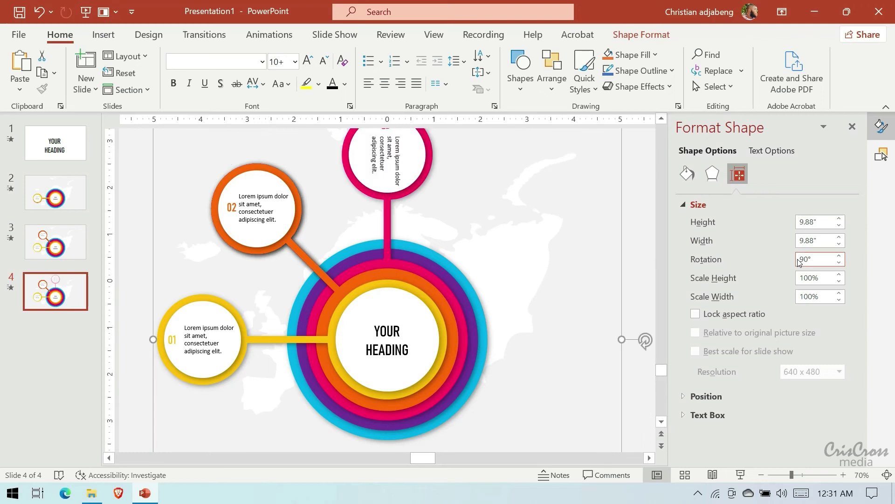
# Set Group 4 and Group 5 to 90° rotation, revealing the pink 03 callout.
pyautogui.click(882, 154)
pyautogui.click(772, 258)
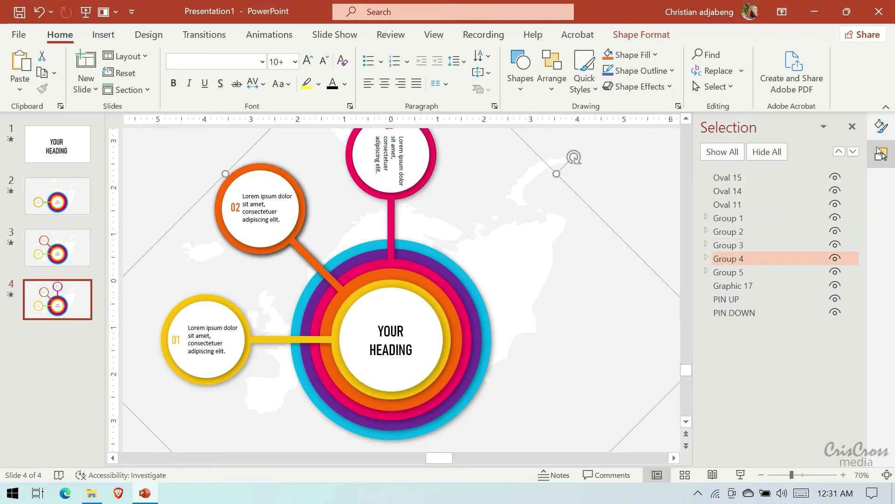
pyautogui.click(881, 126)
pyautogui.doubleClick(808, 259)
pyautogui.write('90')
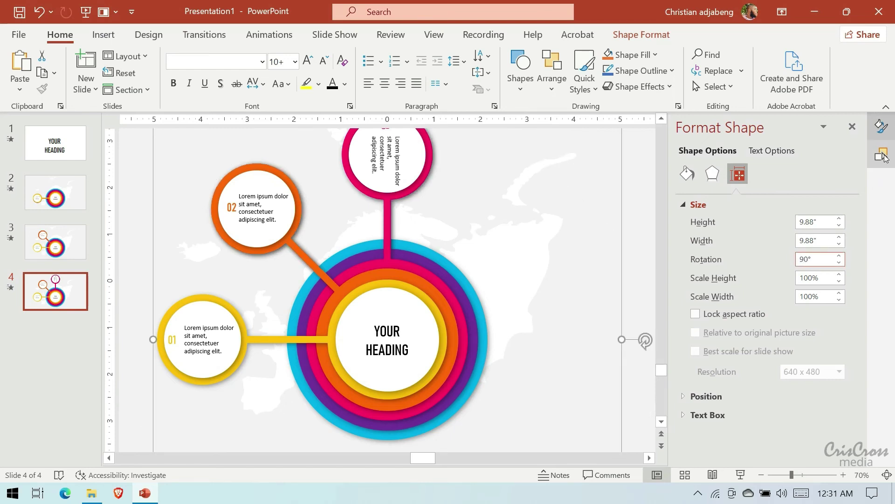
pyautogui.click(881, 154)
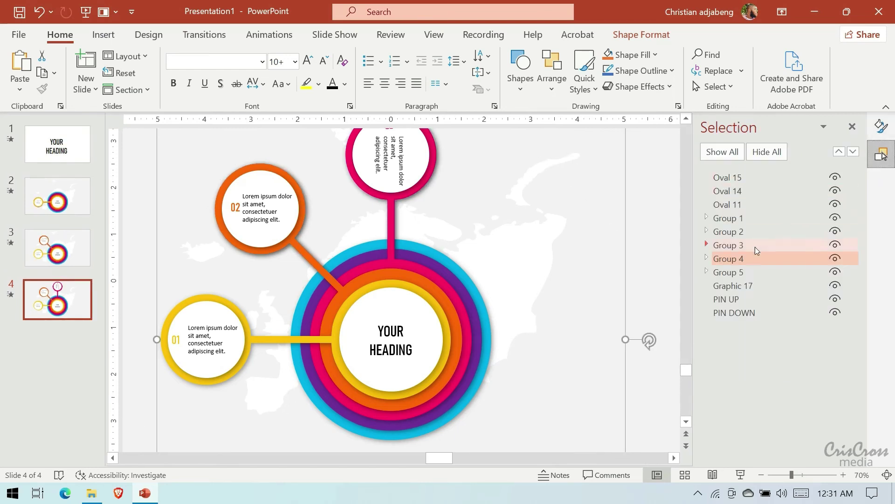
pyautogui.click(751, 273)
pyautogui.click(882, 126)
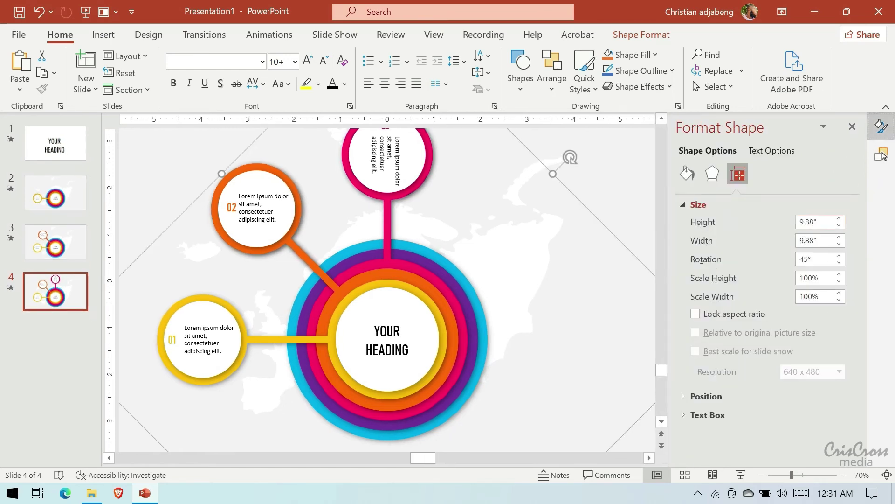
pyautogui.doubleClick(808, 259)
pyautogui.write('90')
pyautogui.press('Return')
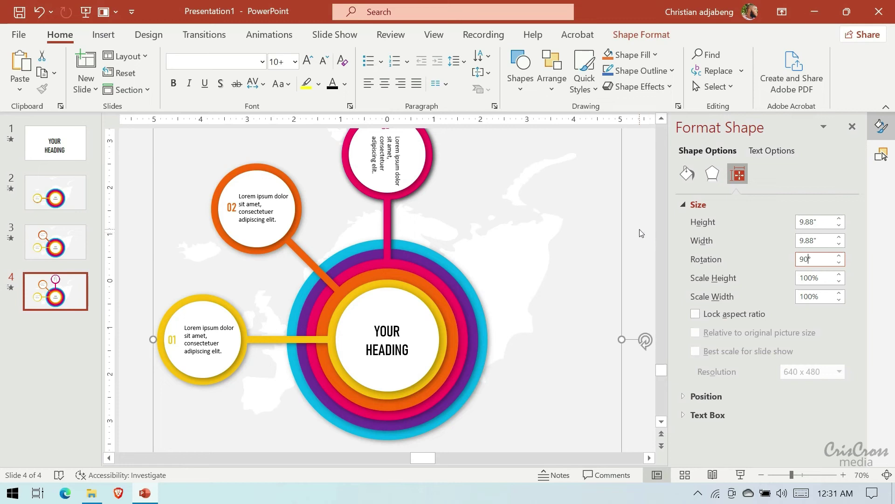
pyautogui.scroll(1, 575, 235)
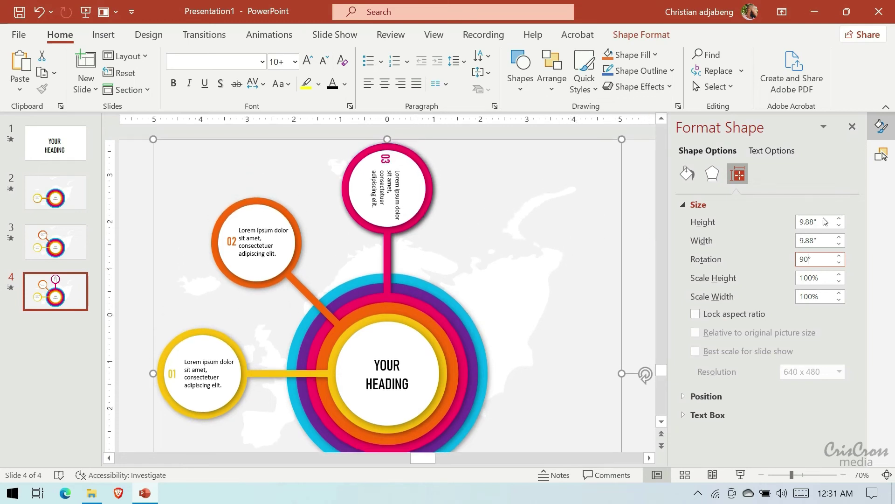
# Rotate TextBox 22 and TextBox 23 in Group 3 back to 0°.
pyautogui.click(881, 154)
pyautogui.click(707, 245)
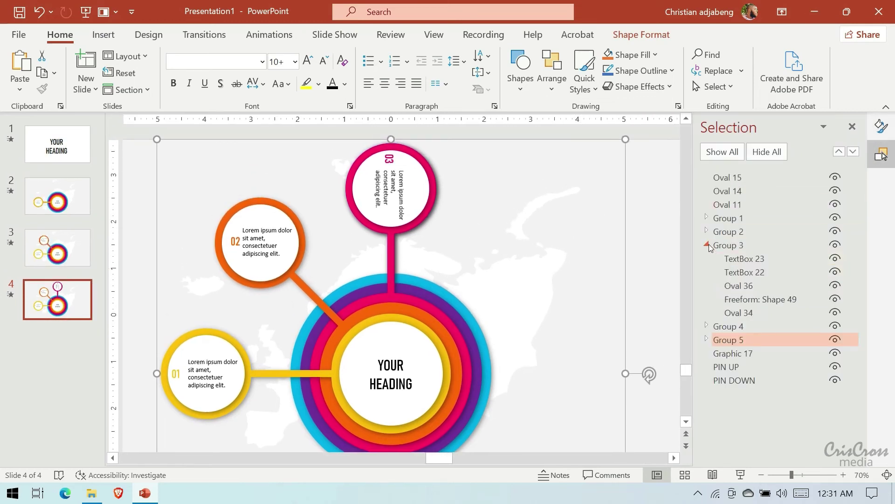
pyautogui.click(741, 274)
pyautogui.keyDown('ctrl'); pyautogui.click(746, 262); pyautogui.keyUp('ctrl')
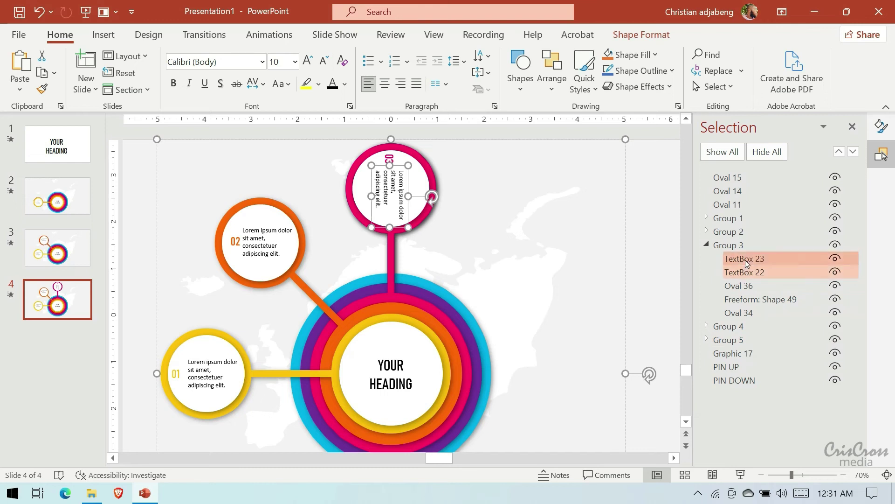
pyautogui.click(882, 125)
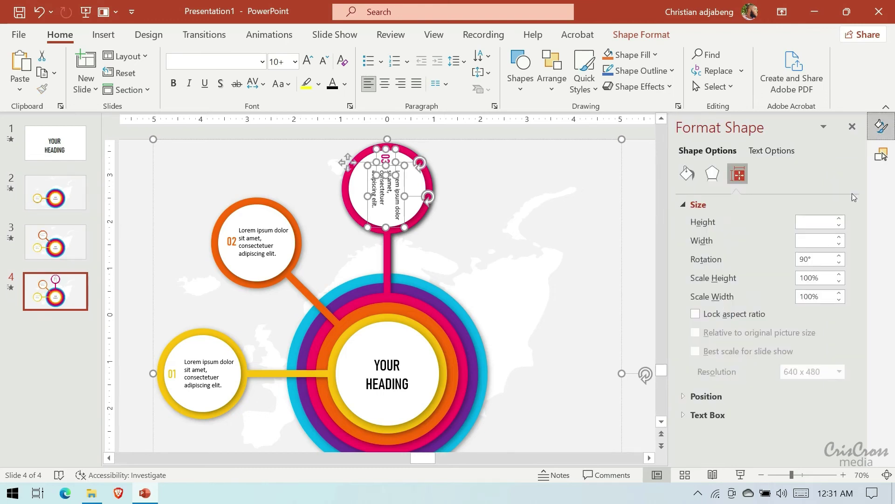
pyautogui.click(840, 262)
pyautogui.click(841, 264)
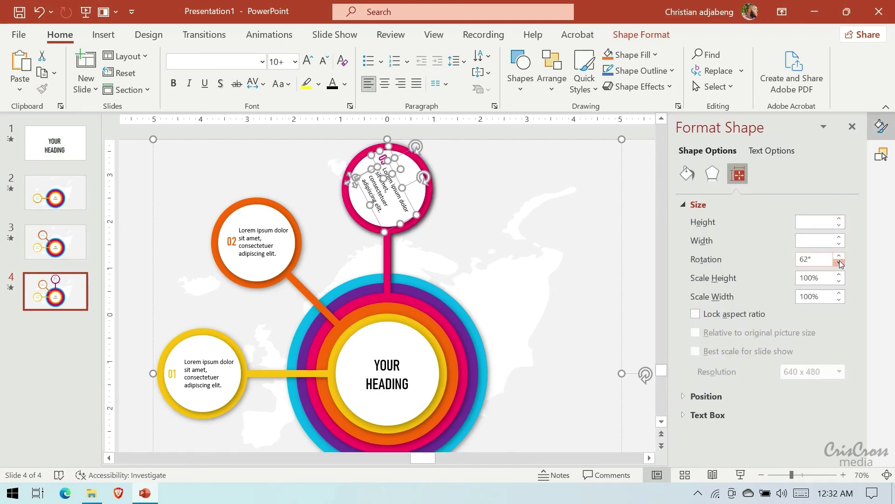
pyautogui.click(841, 263)
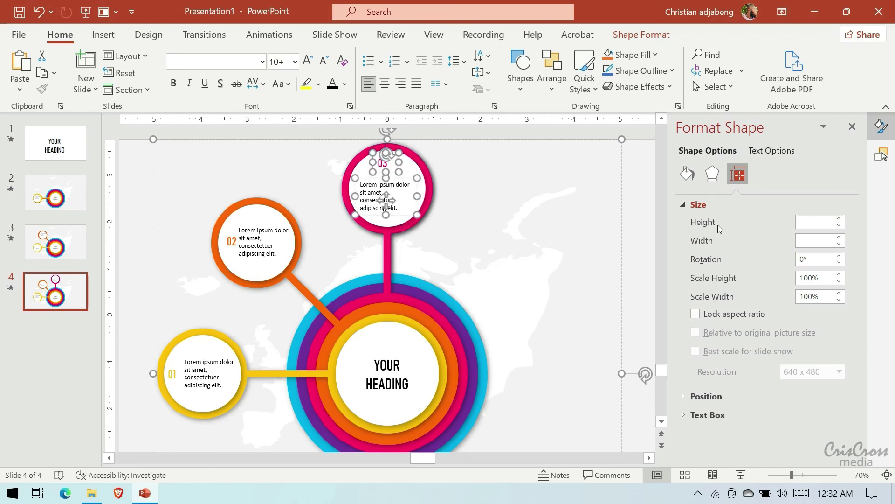
# Nudge the Lorem ipsum text box right and up inside the pink circle.
pyautogui.click(882, 155)
pyautogui.doubleClick(769, 273)
pyautogui.click(671, 296)
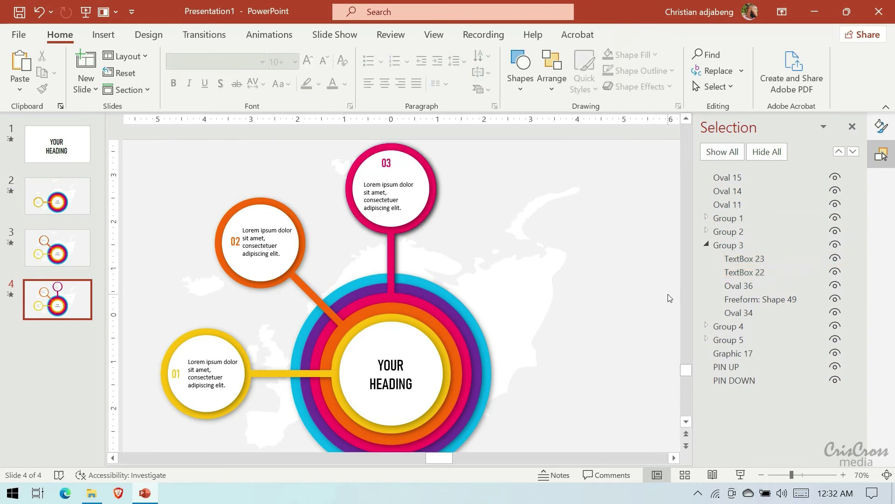
pyautogui.click(744, 272)
pyautogui.press('Right')
pyautogui.press('Right')
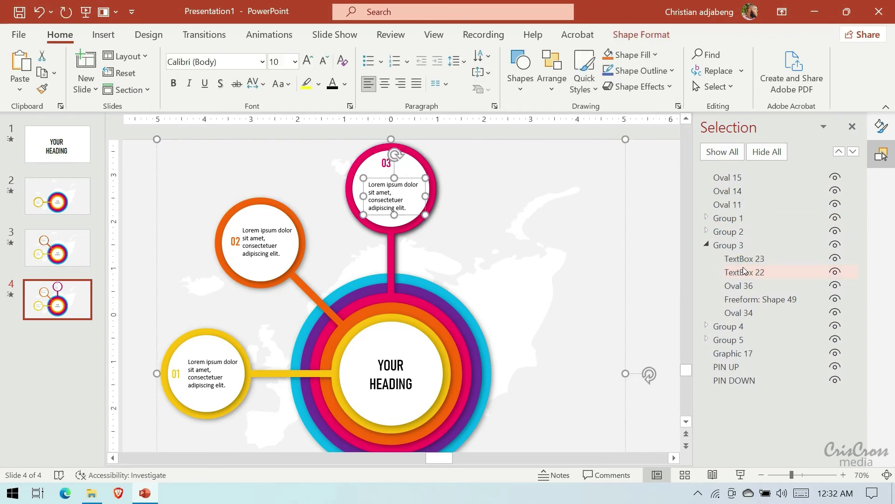
pyautogui.press('Right')
pyautogui.press('Right')
pyautogui.press('Up')
pyautogui.press('Up')
pyautogui.press('Up')
pyautogui.press('Up')
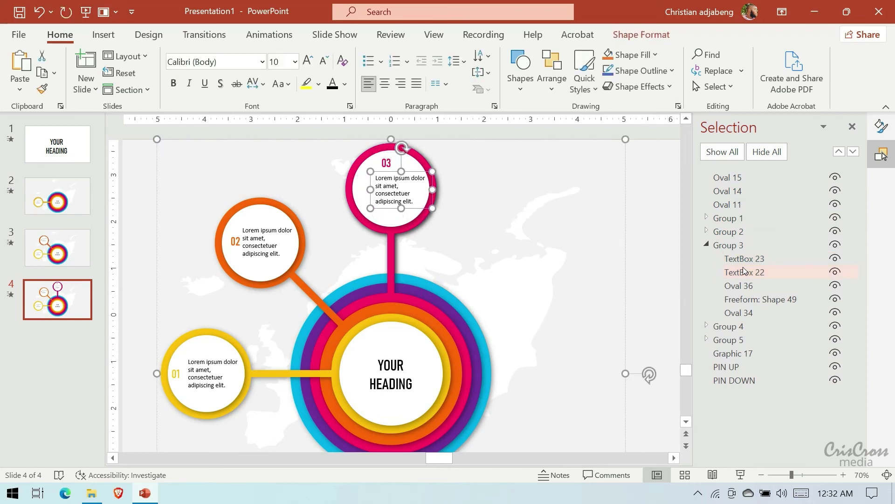
pyautogui.press('Up')
# Nudge the 03 number left and down beside its body text.
pyautogui.click(737, 260)
pyautogui.press('Left')
pyautogui.press('Left')
pyautogui.press('Left')
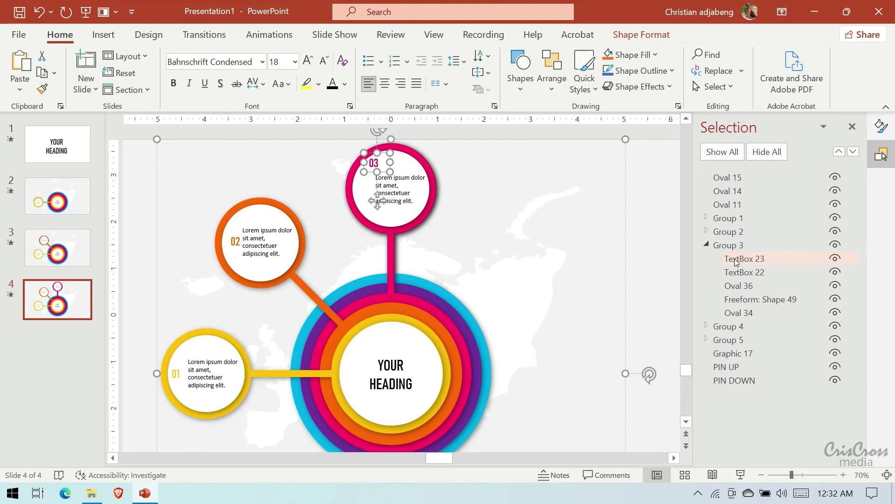
pyautogui.press('Left')
pyautogui.press('Left')
pyautogui.press('Left')
pyautogui.press('Left')
pyautogui.press('Down')
pyautogui.press('Down')
pyautogui.press('Down')
pyautogui.press('Down')
pyautogui.press('Down')
pyautogui.press('Down')
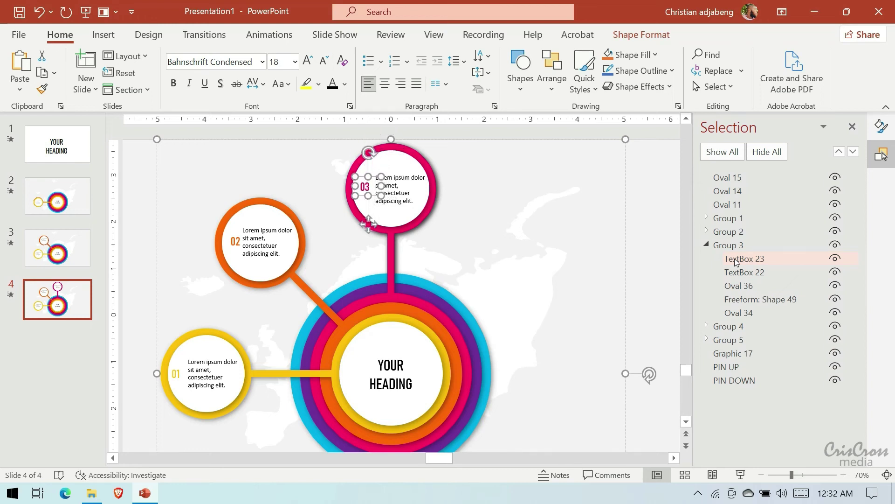
pyautogui.press('Down')
pyautogui.press('Down')
pyautogui.press('Down')
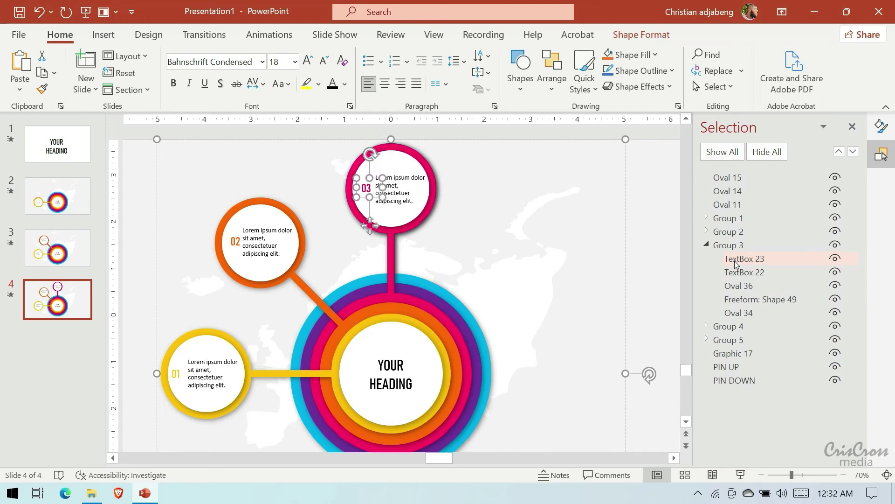
pyautogui.click(739, 273)
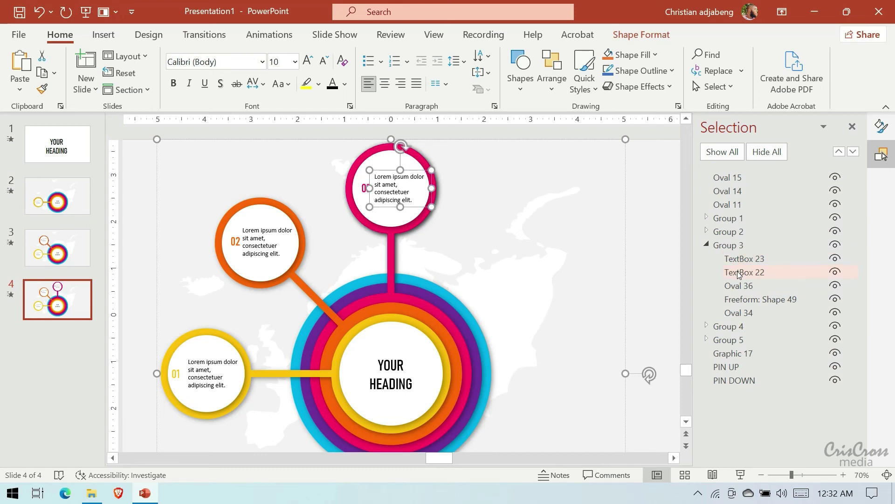
pyautogui.click(737, 259)
pyautogui.click(668, 275)
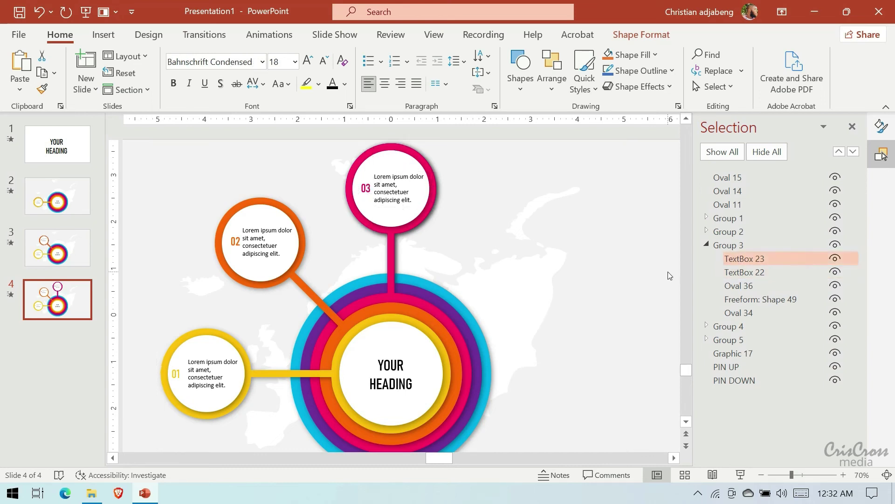
# Duplicate slide 4 as slide 5 and collapse its groups in the Selection Pane.
pyautogui.rightClick(74, 297)
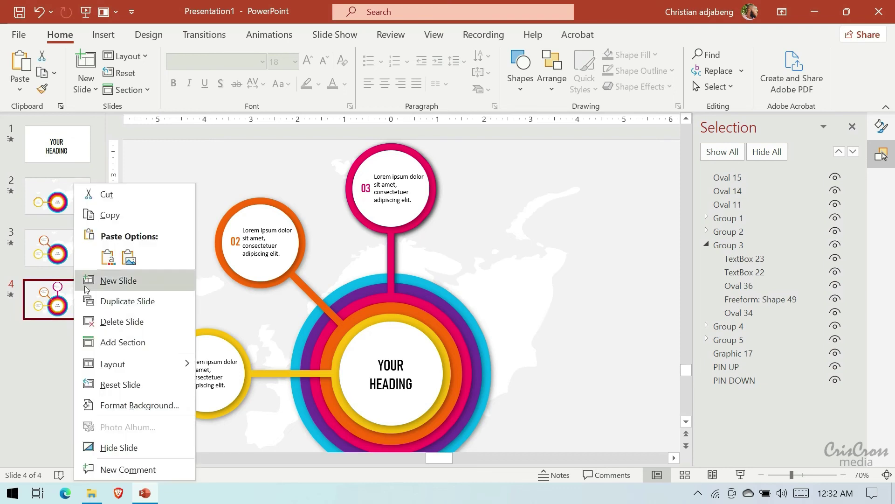
pyautogui.click(88, 300)
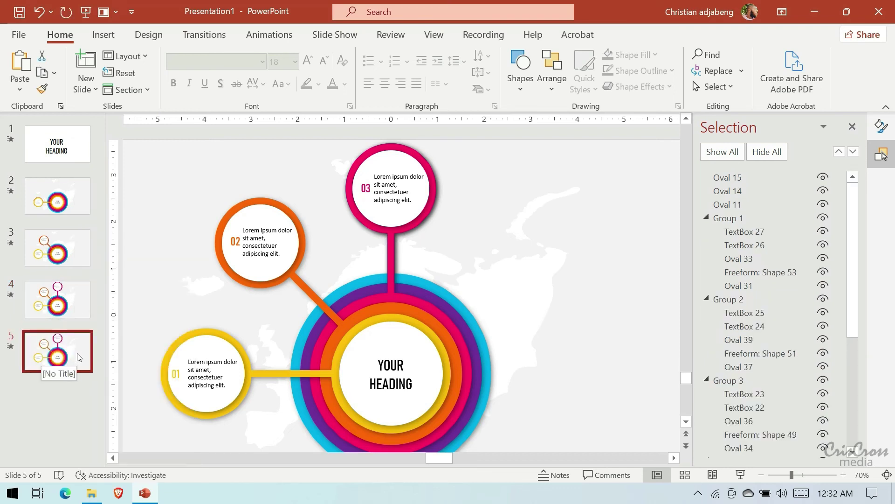
pyautogui.click(706, 218)
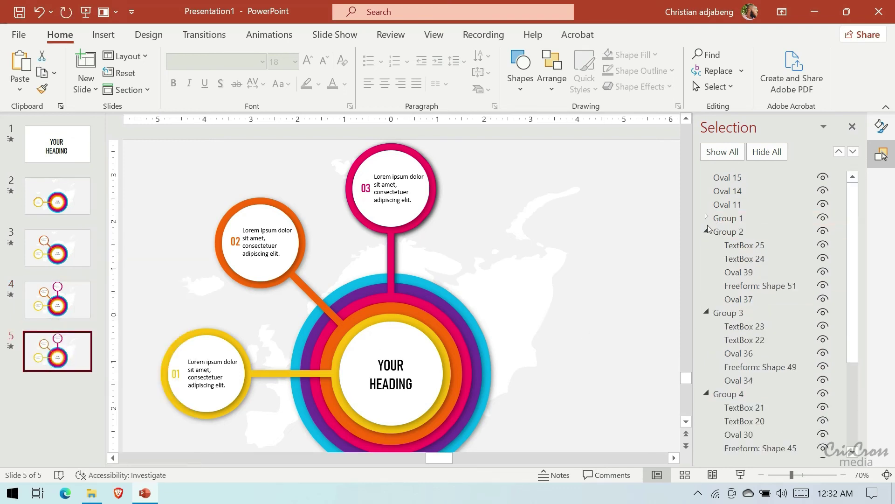
pyautogui.click(707, 231)
pyautogui.click(707, 245)
pyautogui.click(707, 259)
pyautogui.click(707, 272)
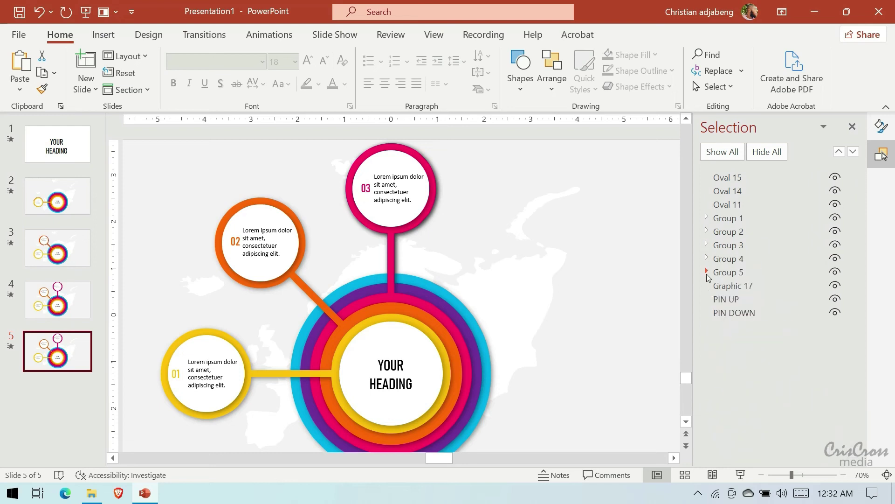
# Rotate Group 4 and Group 5 to 135° so the purple 04 callout sits upper right.
pyautogui.click(734, 259)
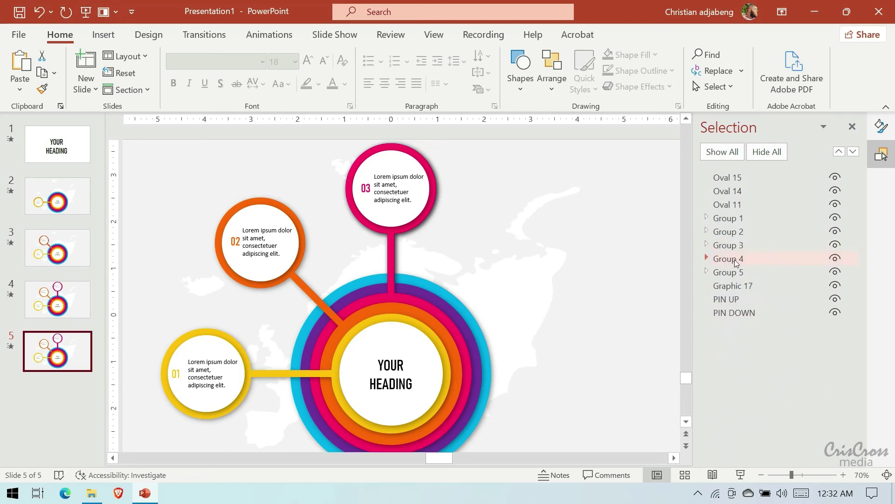
pyautogui.click(882, 131)
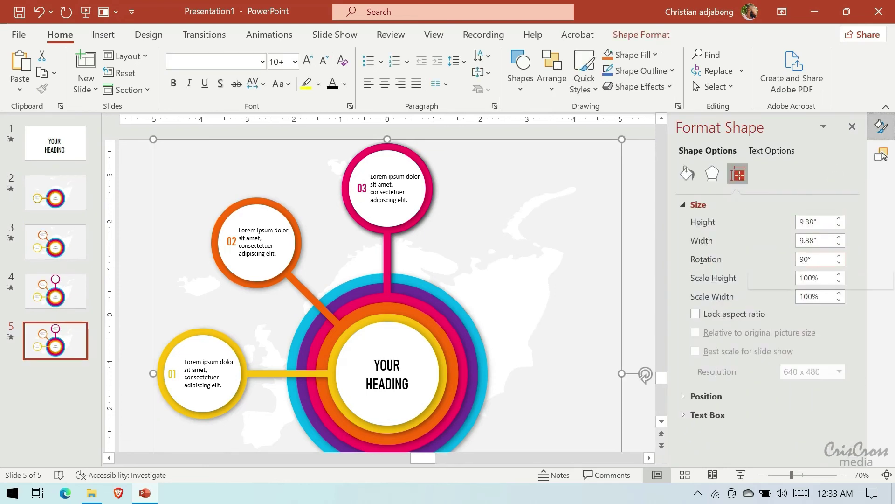
pyautogui.moveTo(815, 259)
pyautogui.click(804, 261)
pyautogui.write('135')
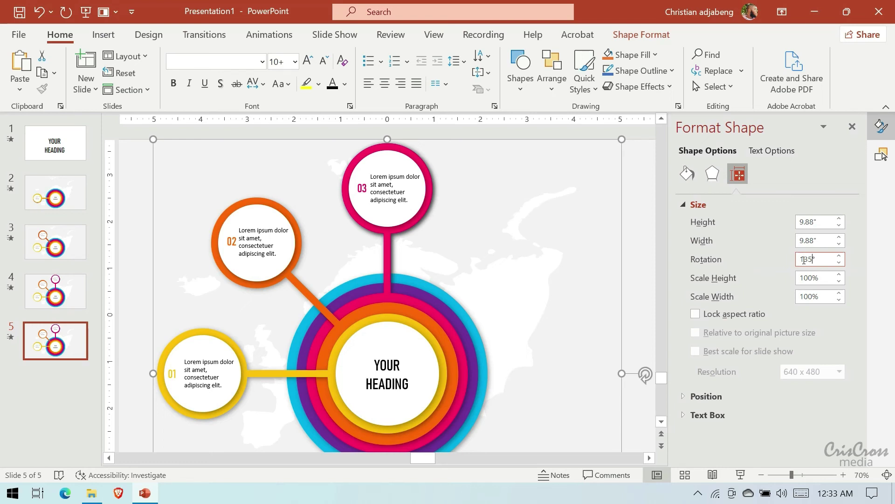
pyautogui.press('Return')
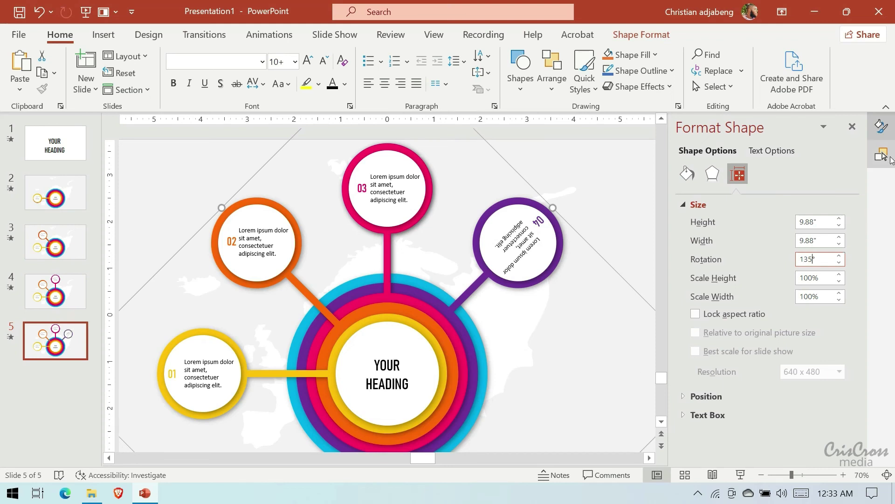
pyautogui.click(882, 154)
pyautogui.click(775, 271)
pyautogui.click(881, 126)
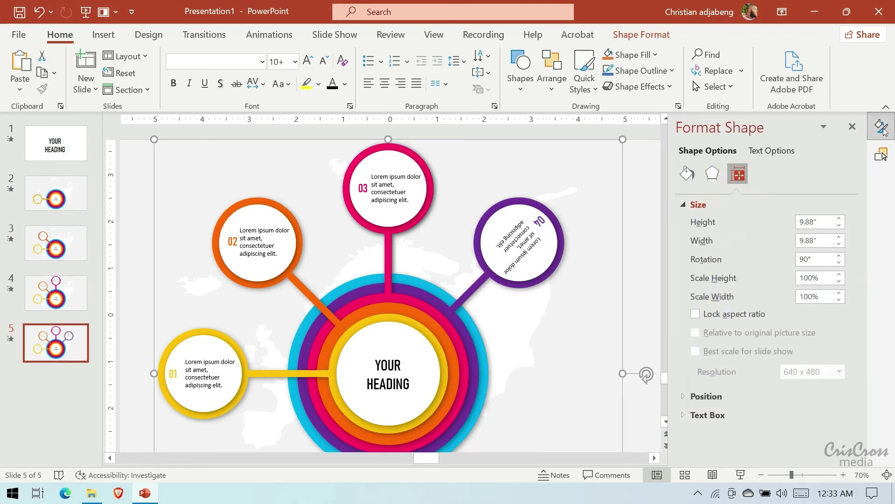
pyautogui.click(806, 259)
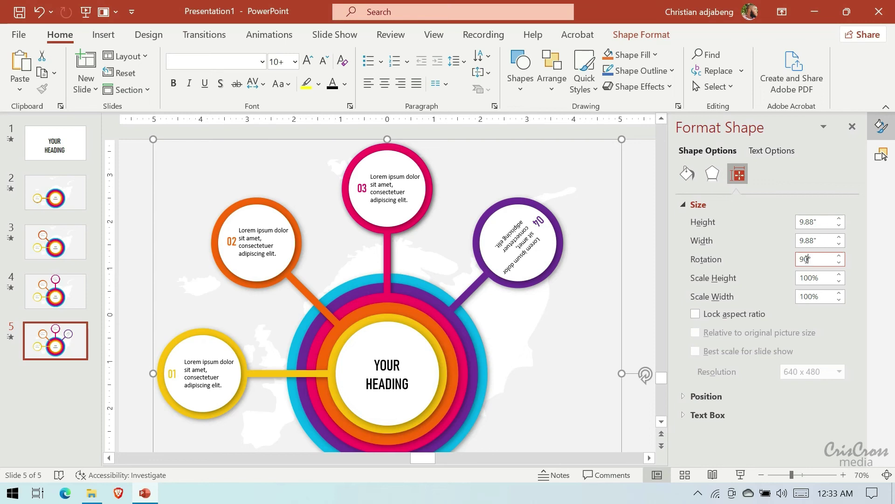
pyautogui.write('135')
pyautogui.press('Return')
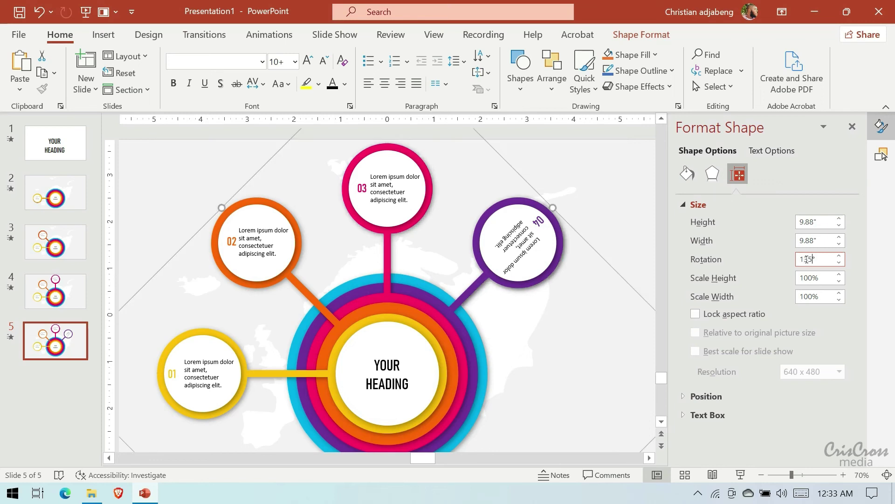
pyautogui.click(881, 154)
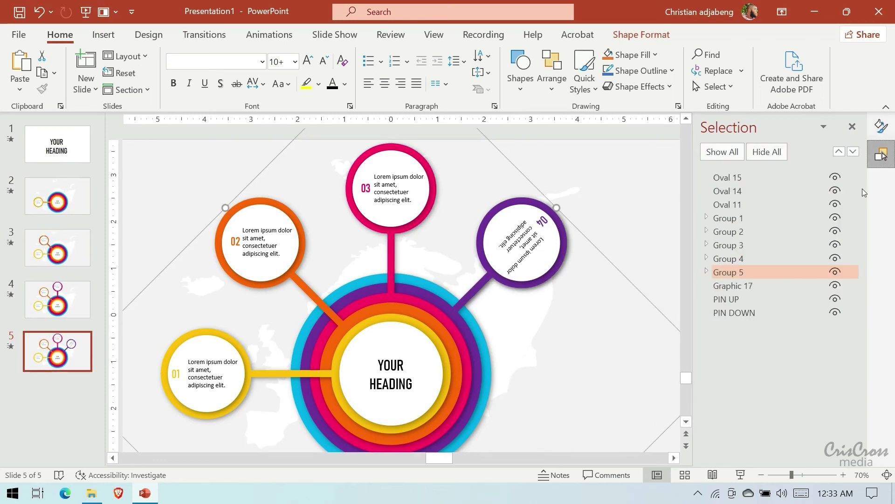
# Set the 04 number and lorem text boxes in Group 4 to 0° rotation.
pyautogui.click(708, 258)
pyautogui.click(745, 272)
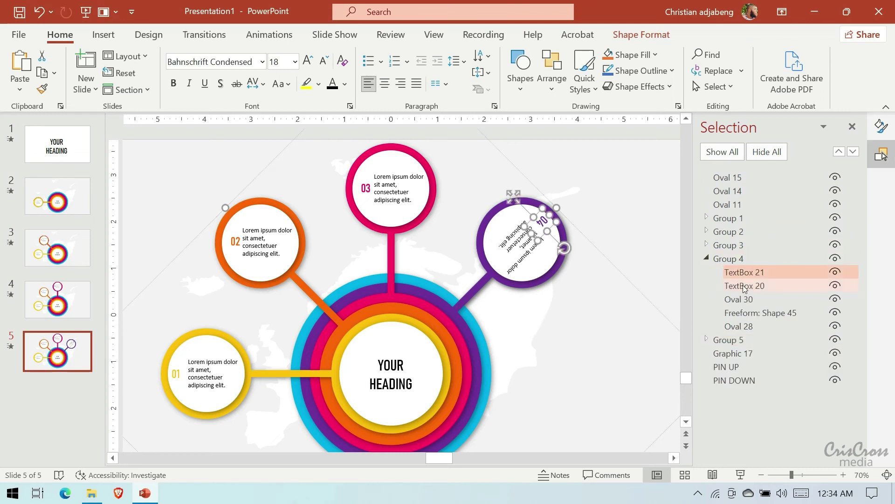
pyautogui.keyDown('ctrl'); pyautogui.click(744, 285); pyautogui.keyUp('ctrl')
pyautogui.click(886, 129)
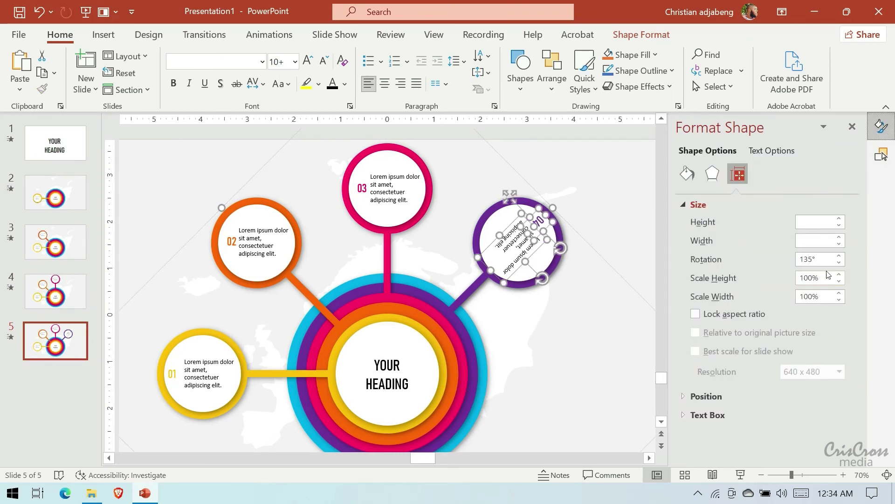
pyautogui.moveTo(812, 260); pyautogui.dragTo(799, 263)
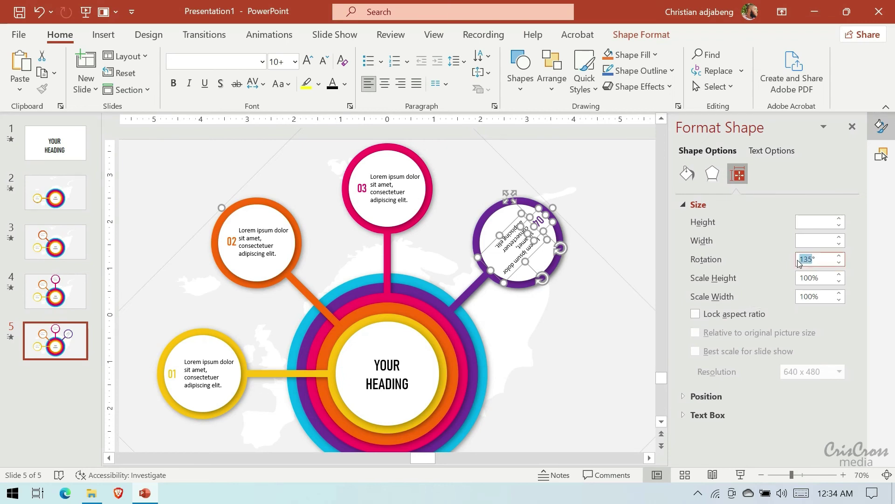
pyautogui.write('0')
pyautogui.press('Return')
# Nudge the lorem text and 04 number into place inside the purple circle.
pyautogui.click(882, 154)
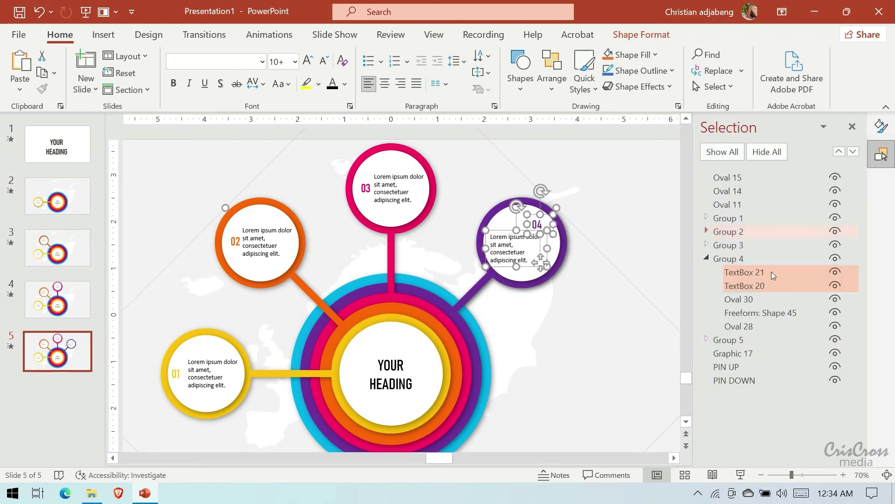
pyautogui.click(729, 285)
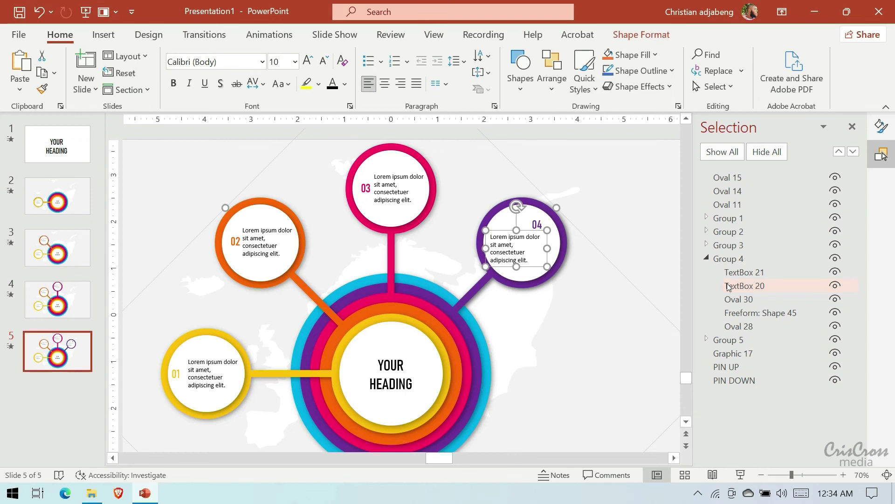
pyautogui.press('Right')
pyautogui.press('Right')
pyautogui.press('Right')
pyautogui.press('Right')
pyautogui.press('Right')
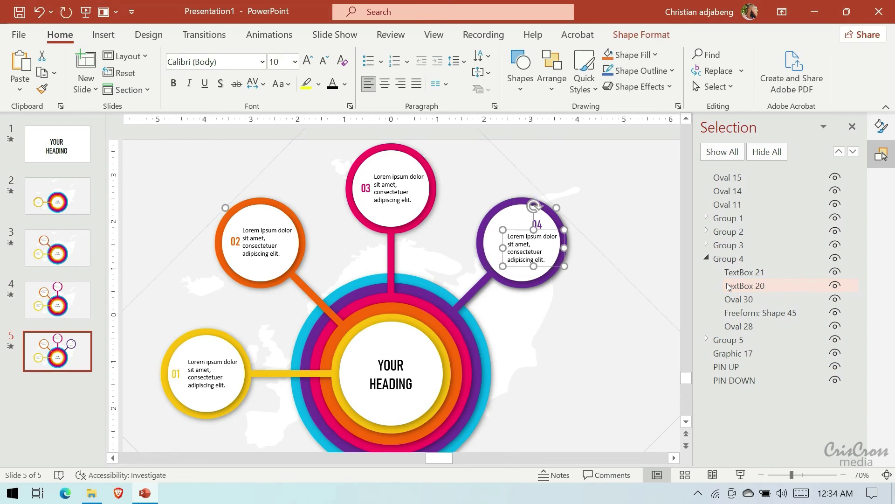
pyautogui.click(741, 273)
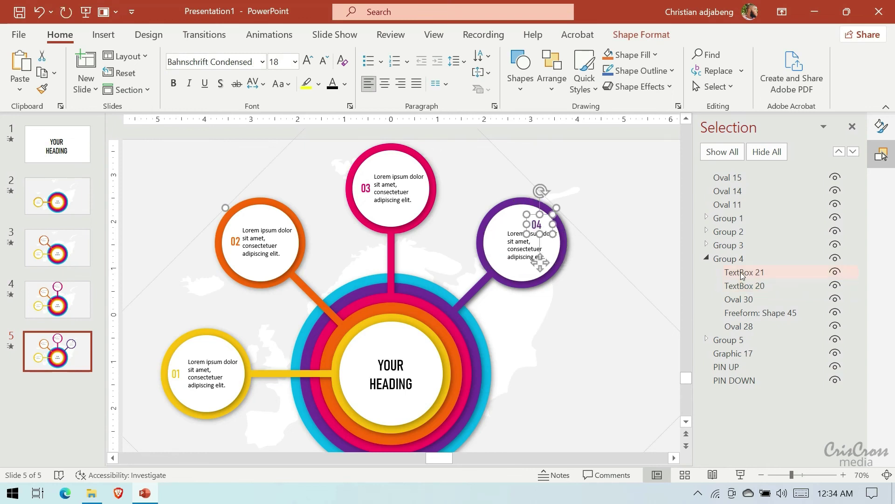
pyautogui.press('Left')
pyautogui.press('Left')
pyautogui.press('Left')
pyautogui.press('Left')
pyautogui.press('Left')
pyautogui.press('Left')
pyautogui.press('Down')
pyautogui.press('Down')
pyautogui.press('Down')
pyautogui.press('Down')
pyautogui.press('Down')
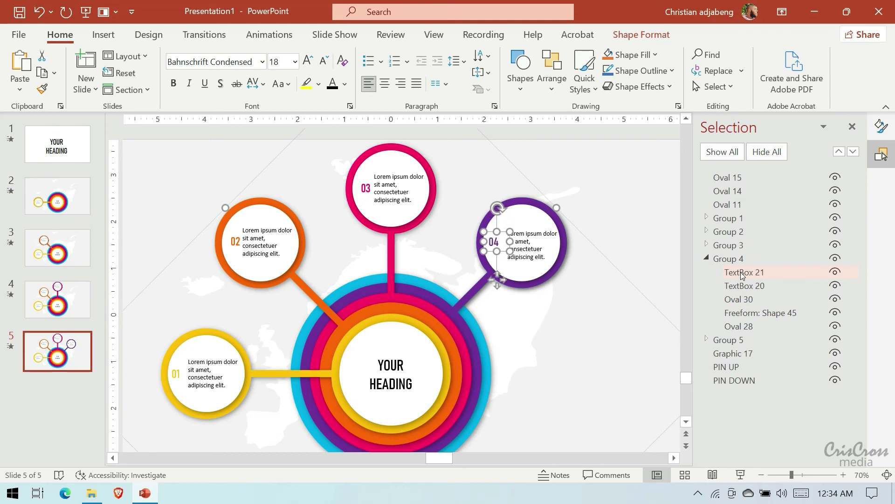
pyautogui.press('Right')
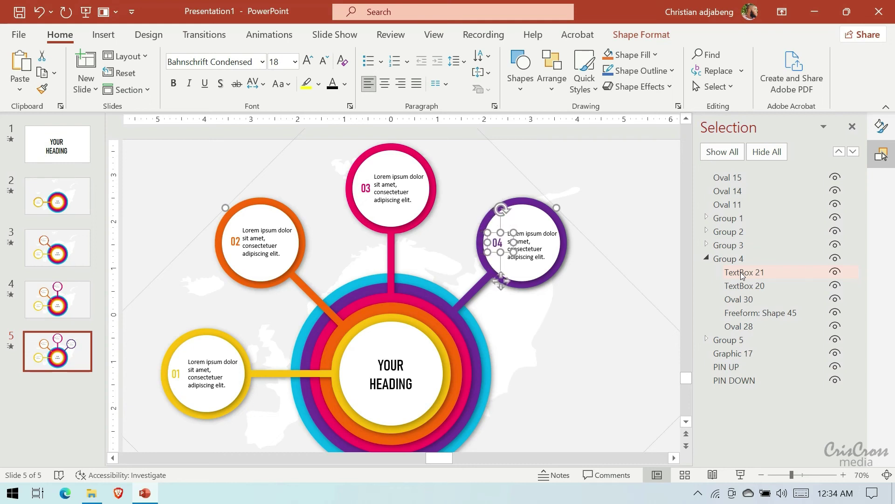
pyautogui.hotkey('ctrl', 'Up')
pyautogui.hotkey('ctrl', 'Down')
pyautogui.hotkey('ctrl', 'Down')
pyautogui.hotkey('ctrl', 'Down')
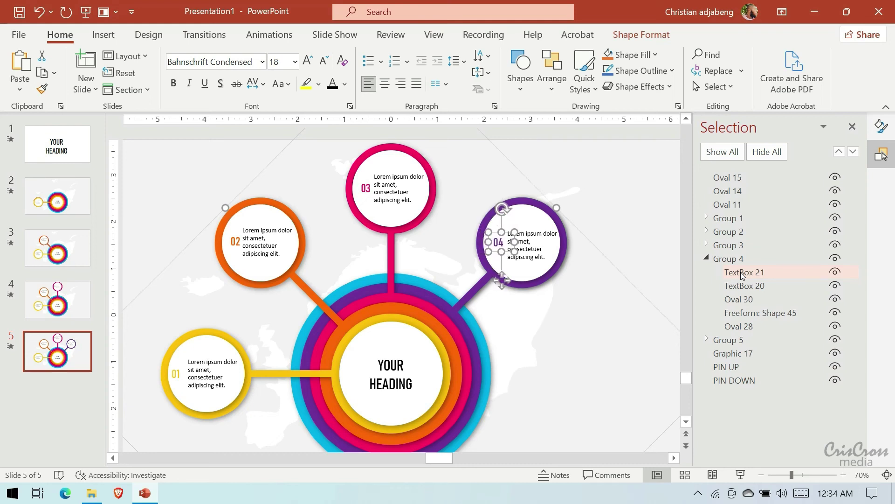
pyautogui.hotkey('ctrl', 'Right')
pyautogui.hotkey('ctrl', 'Right')
pyautogui.hotkey('ctrl', 'Right')
pyautogui.click(733, 286)
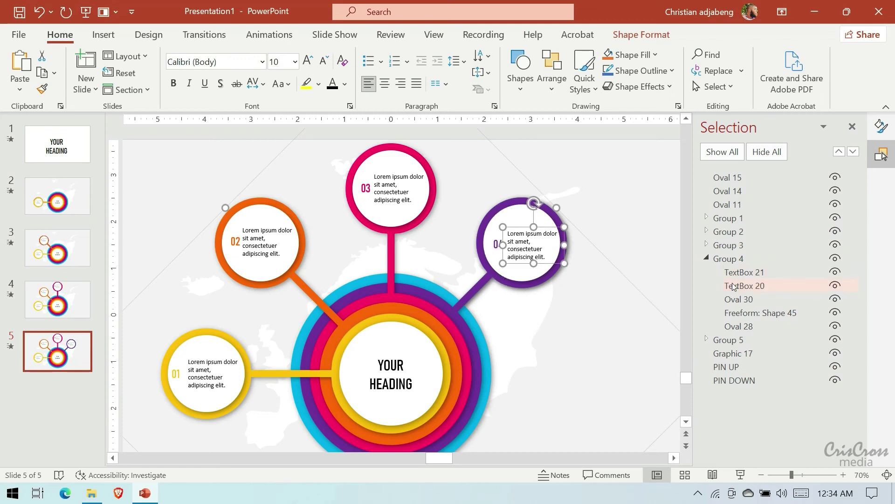
pyautogui.hotkey('ctrl', 'Left')
pyautogui.hotkey('ctrl', 'Left')
pyautogui.hotkey('ctrl', 'Left')
pyautogui.hotkey('ctrl', 'Left')
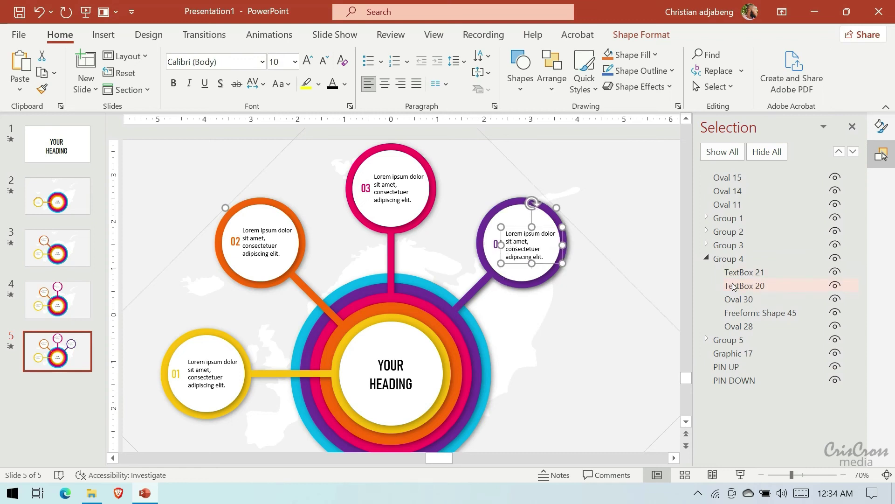
pyautogui.click(709, 257)
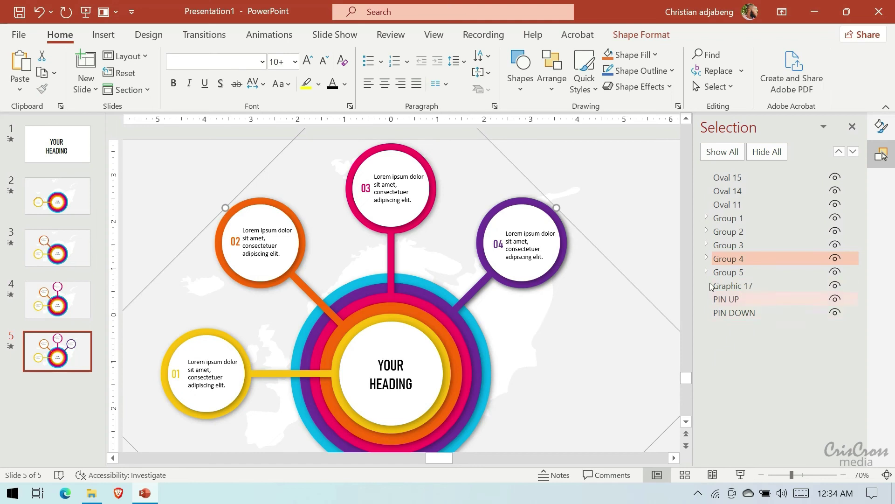
pyautogui.rightClick(74, 346)
# Duplicate slide 5 as slide 6 and collapse Groups 1–5 in the Selection pane.
pyautogui.click(128, 167)
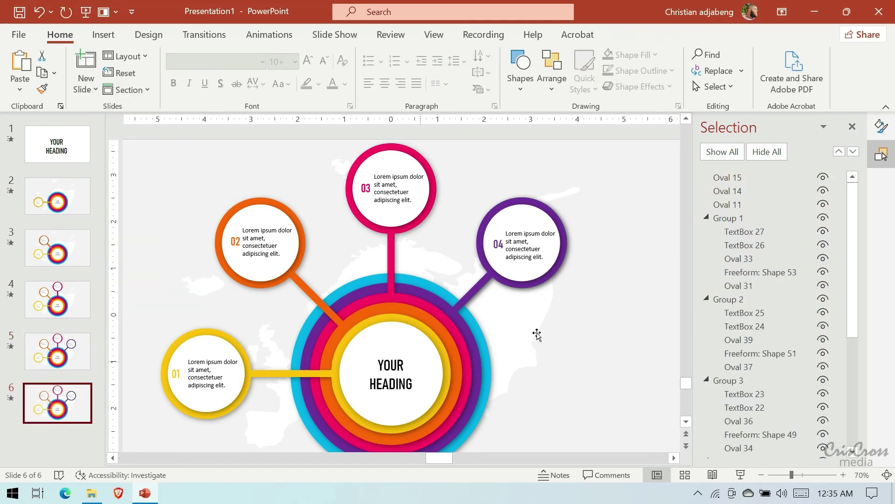
pyautogui.click(707, 218)
pyautogui.click(706, 231)
pyautogui.click(706, 245)
pyautogui.click(706, 258)
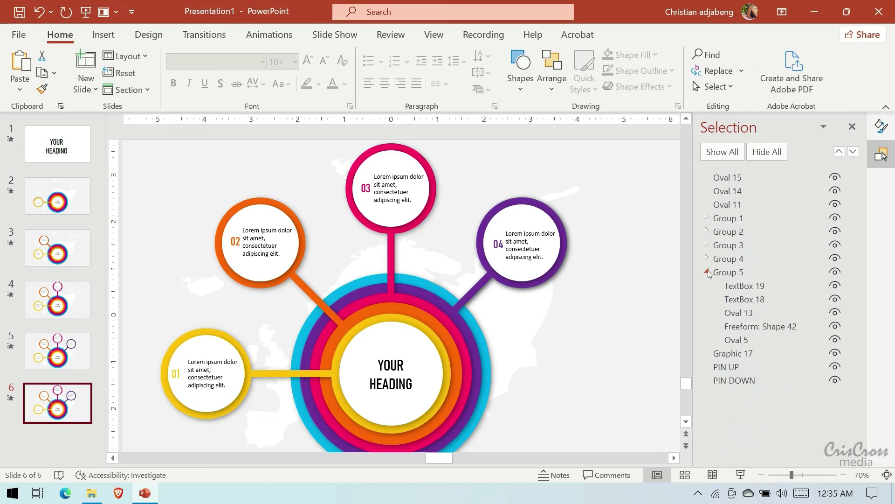
pyautogui.click(706, 272)
# Rotate Group 5, the fifth callout, to 180°.
pyautogui.click(725, 274)
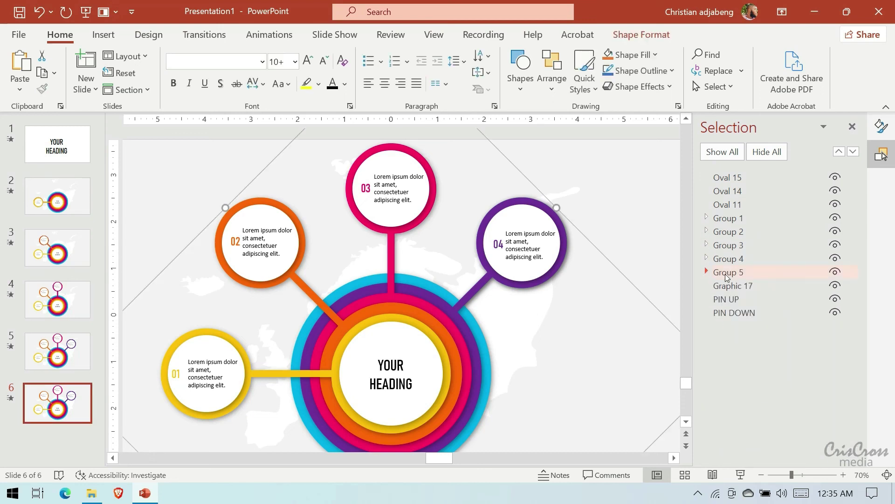
pyautogui.click(882, 126)
pyautogui.click(811, 261)
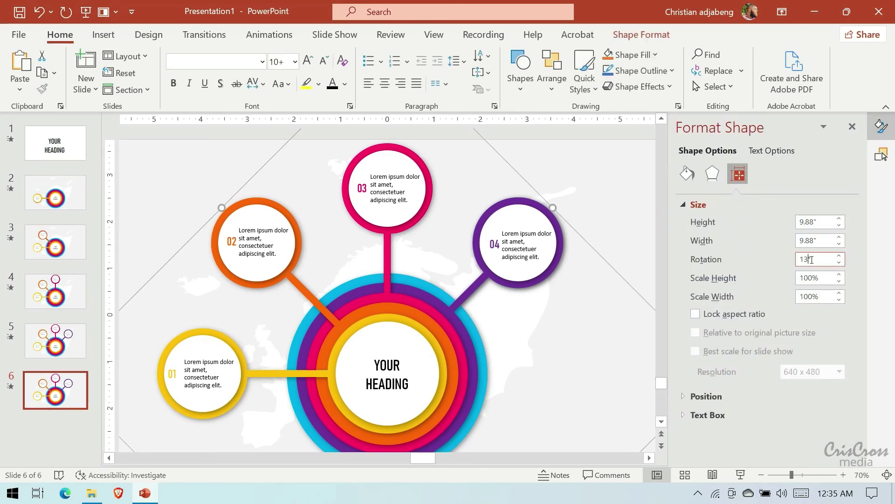
pyautogui.write('0')
pyautogui.press('Return')
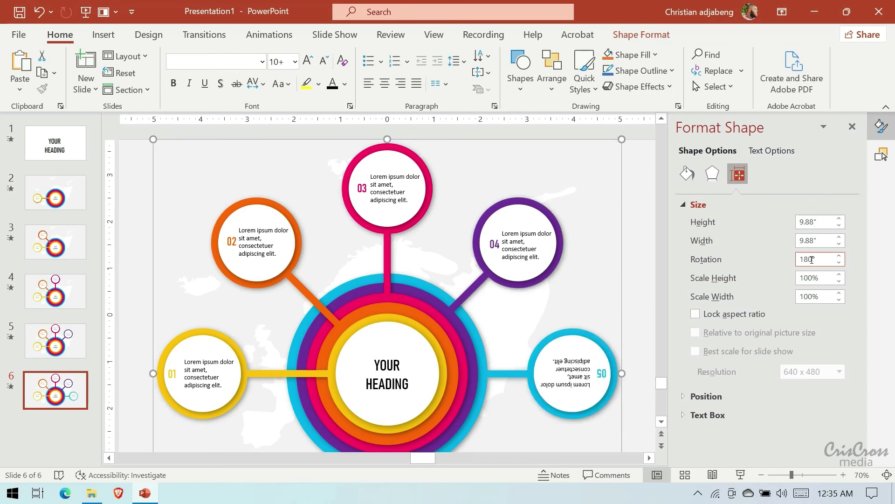
# Set the 05 number and description text boxes back to 0° rotation so they read upright.
pyautogui.click(881, 154)
pyautogui.click(733, 287)
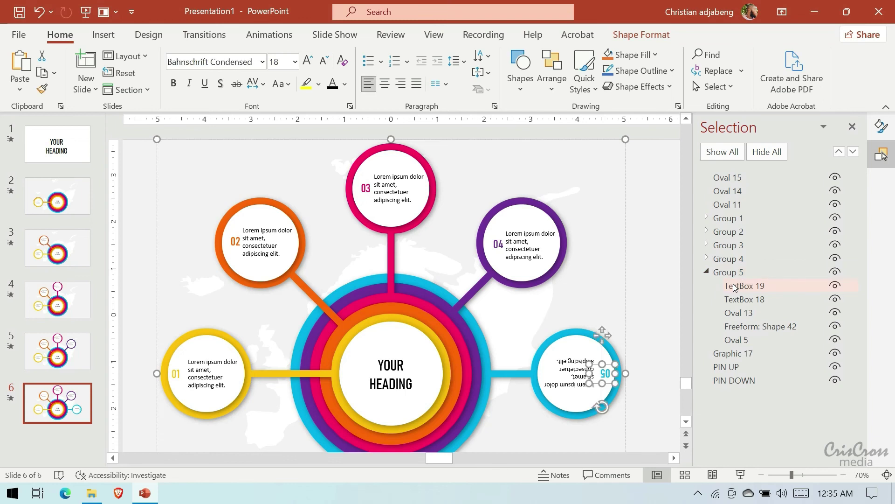
pyautogui.keyDown('ctrl'); pyautogui.click(739, 299); pyautogui.keyUp('ctrl')
pyautogui.click(881, 128)
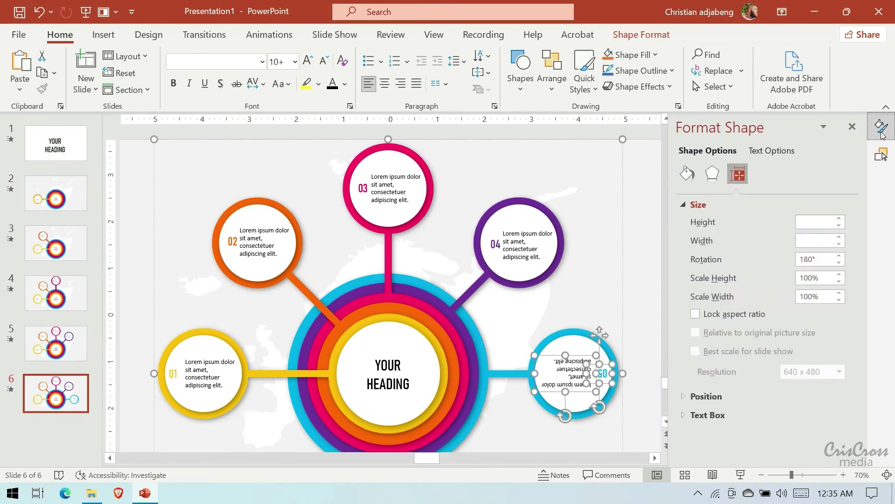
pyautogui.click(807, 259)
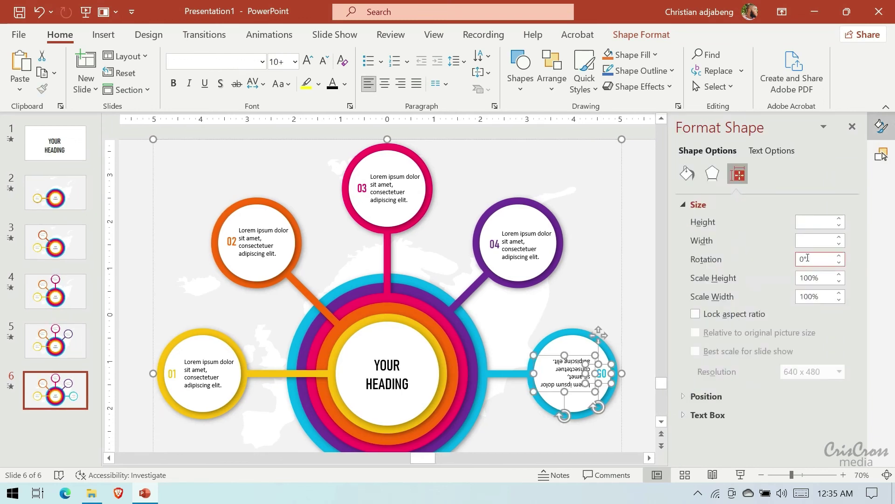
pyautogui.press('Return')
# Nudge the description right and the 05 number left so both sit neatly inside the circle.
pyautogui.click(881, 154)
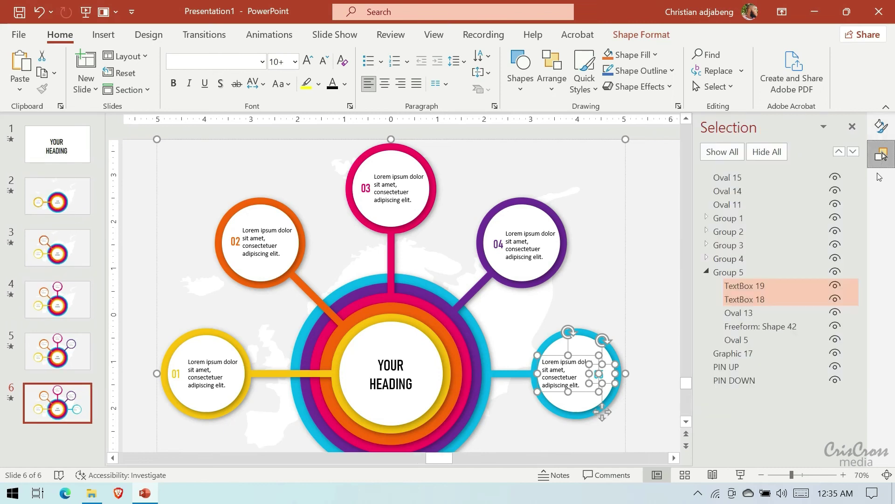
pyautogui.click(673, 332)
pyautogui.click(746, 299)
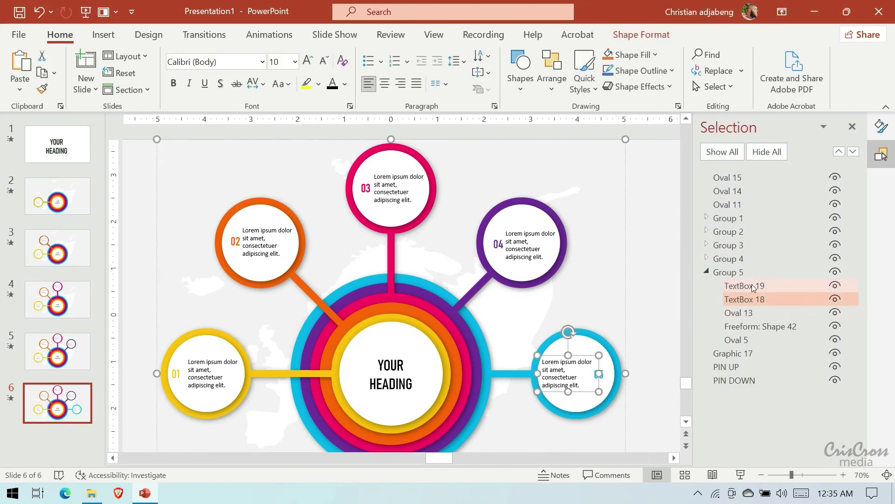
pyautogui.press('Right')
pyautogui.press('Right')
pyautogui.press('Right')
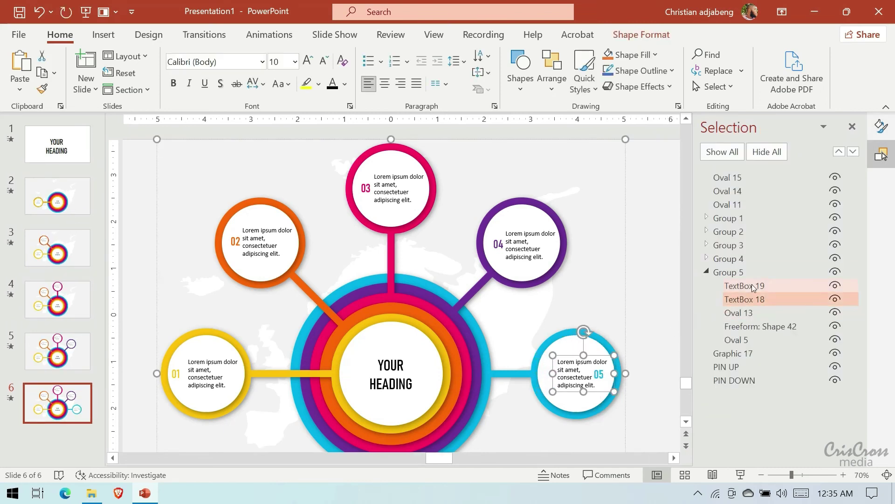
pyautogui.press('Right')
pyautogui.press('Right')
pyautogui.click(748, 288)
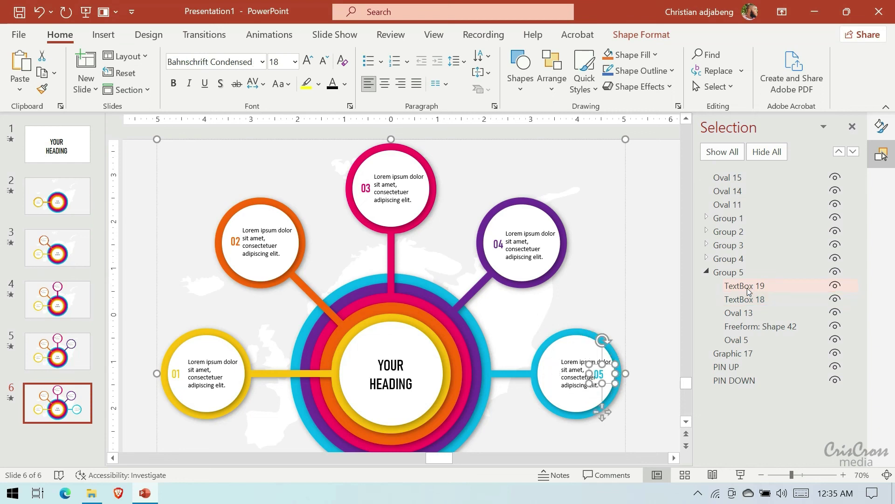
pyautogui.press('Left')
pyautogui.press('Left')
pyautogui.press('Left')
pyautogui.press('Left')
pyautogui.press('Left')
pyautogui.press('Left')
pyautogui.press('Left')
pyautogui.press('Left')
pyautogui.press('Left')
pyautogui.press('Left')
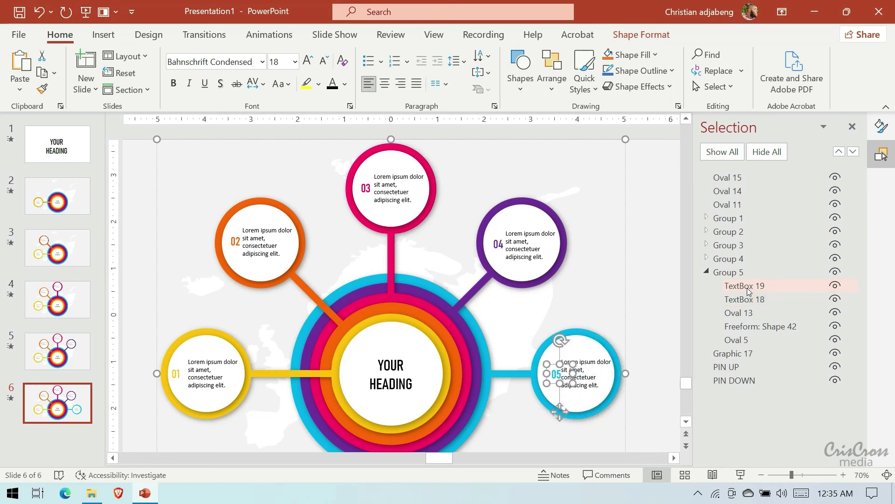
pyautogui.press('Left')
pyautogui.press('Left')
pyautogui.press('Right')
pyautogui.click(660, 323)
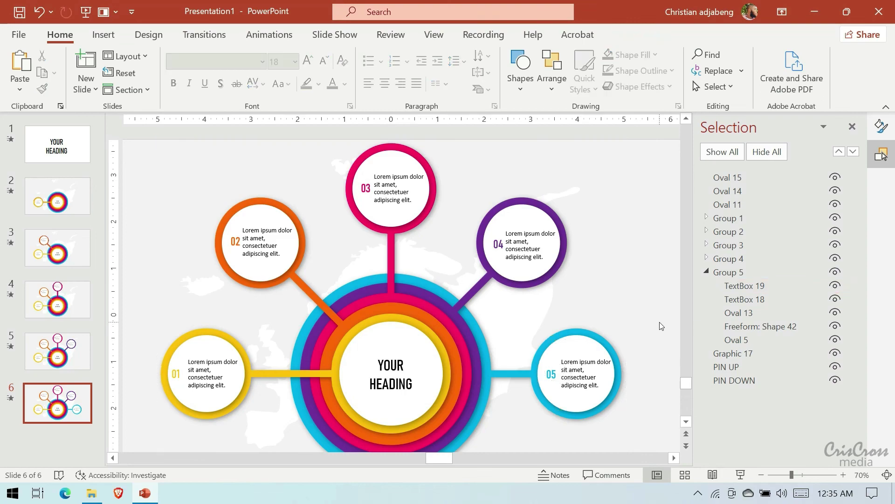
# Run the slide show from the beginning twice, exiting with Esc each time.
pyautogui.click(89, 13)
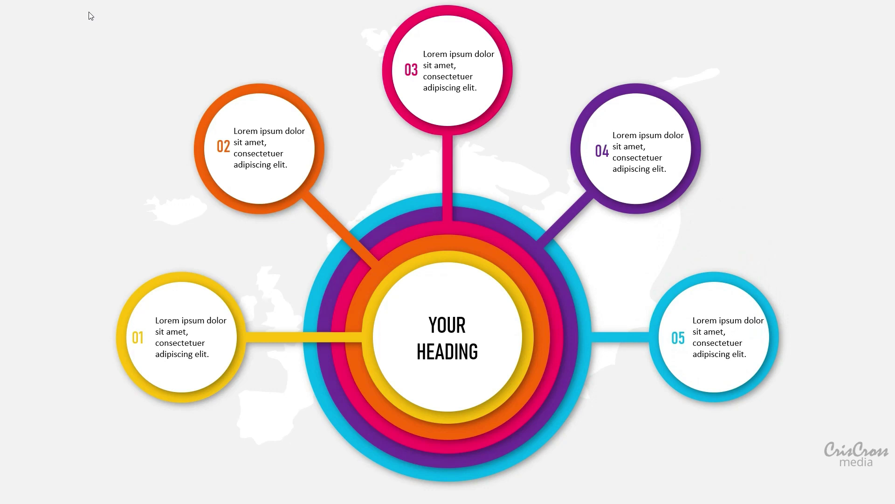
pyautogui.press('Escape')
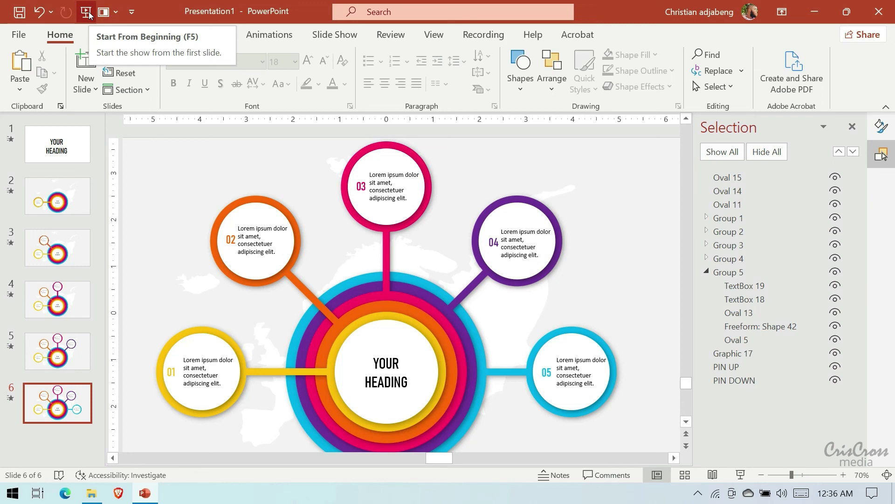
pyautogui.click(86, 14)
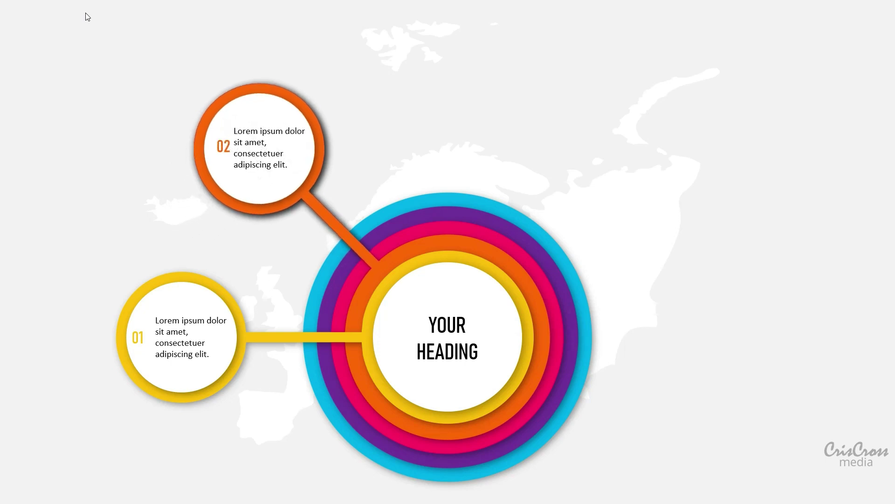
pyautogui.press('Escape')
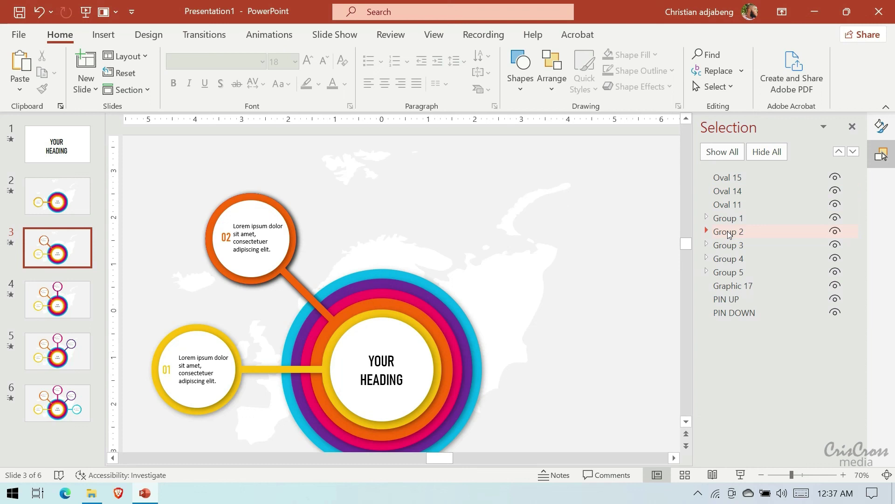
# On slide 2, collapse the five callout groups and hide the yellow 01 group.
pyautogui.click(75, 196)
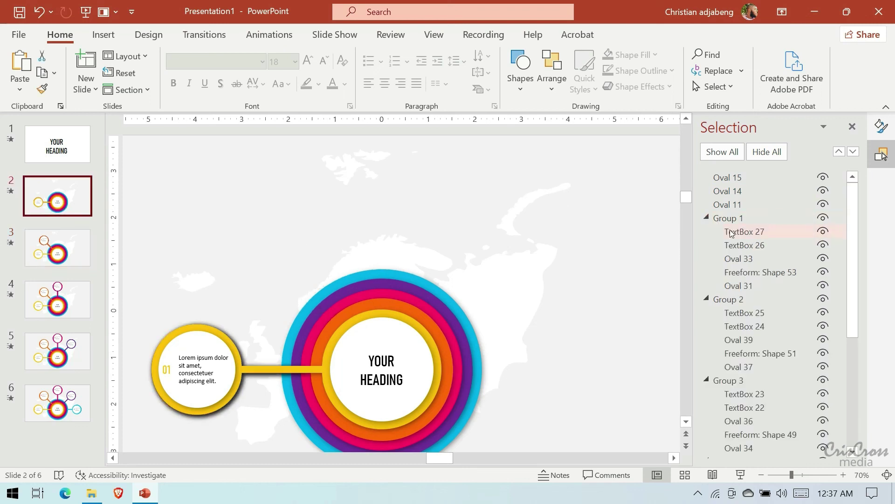
pyautogui.click(731, 233)
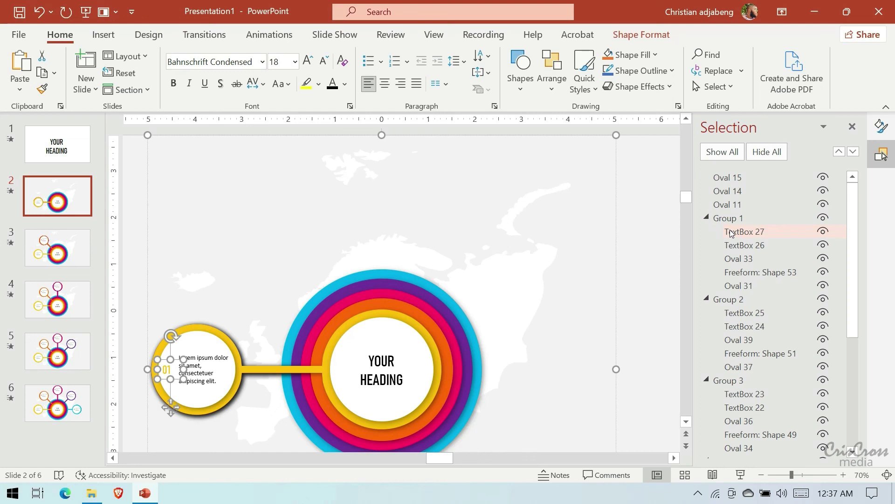
pyautogui.click(707, 218)
pyautogui.click(707, 231)
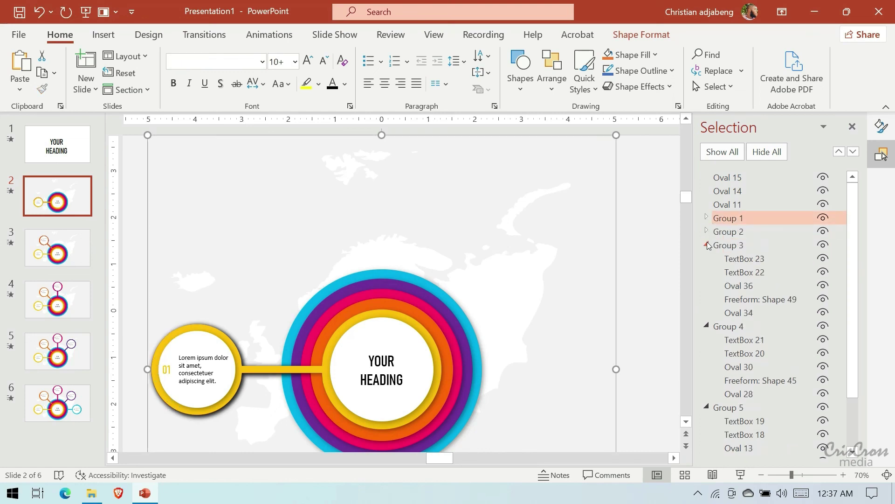
pyautogui.click(707, 245)
pyautogui.click(707, 259)
pyautogui.click(707, 273)
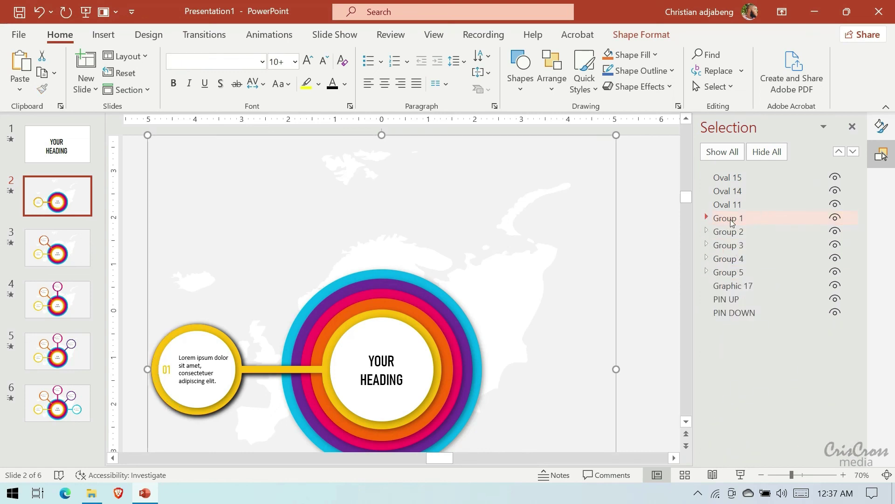
pyautogui.click(834, 218)
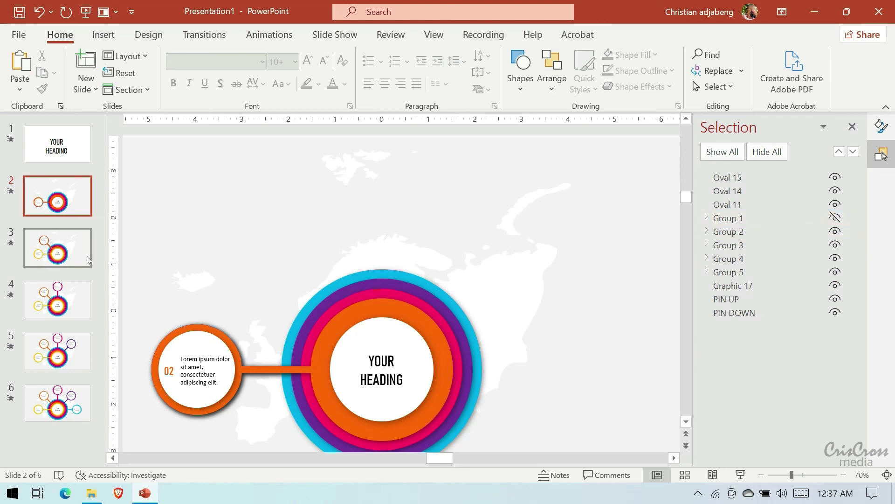
# On slide 3, select the 02 number and description text boxes and check their size and rotation.
pyautogui.click(91, 259)
pyautogui.click(706, 231)
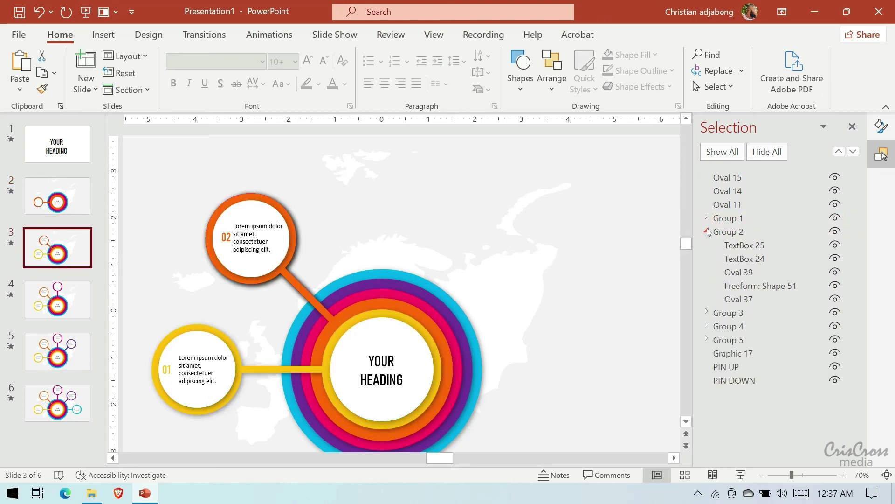
pyautogui.click(750, 245)
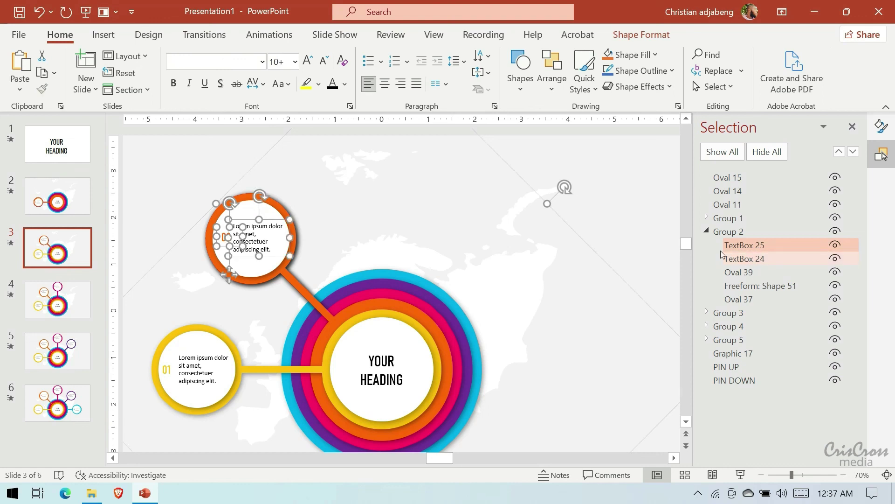
pyautogui.keyDown('ctrl'); pyautogui.click(750, 259); pyautogui.keyUp('ctrl')
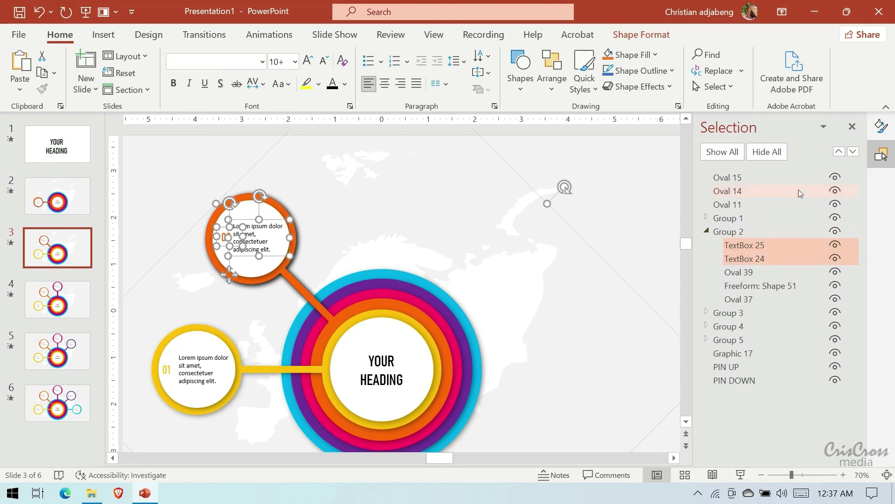
pyautogui.click(892, 129)
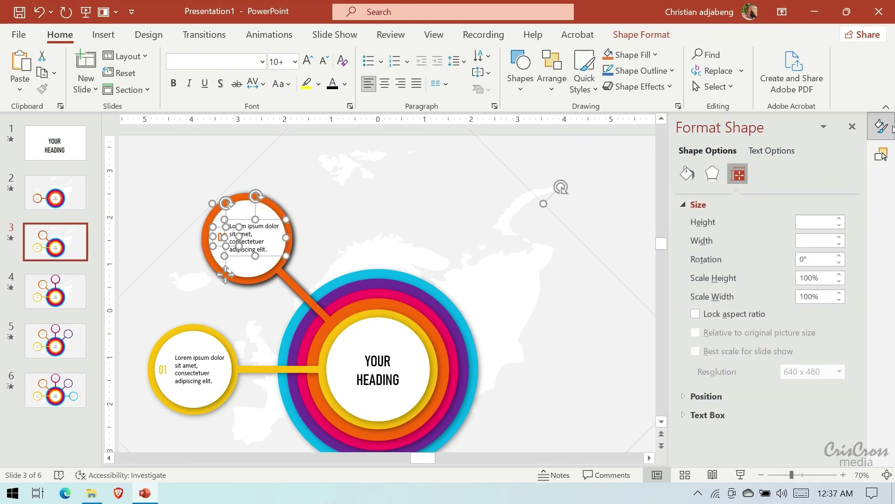
pyautogui.click(892, 128)
pyautogui.click(891, 129)
pyautogui.click(881, 154)
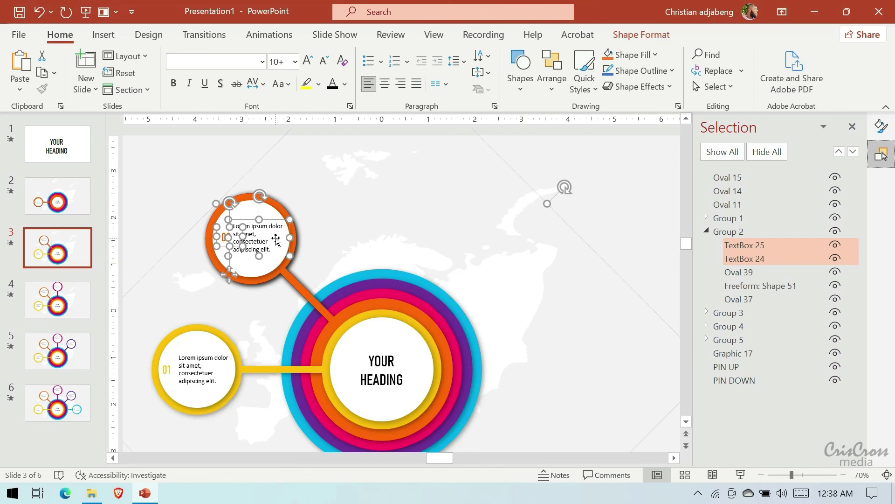
# On slide 2, check the 02 description text box's size and rotation.
pyautogui.click(83, 211)
pyautogui.click(706, 231)
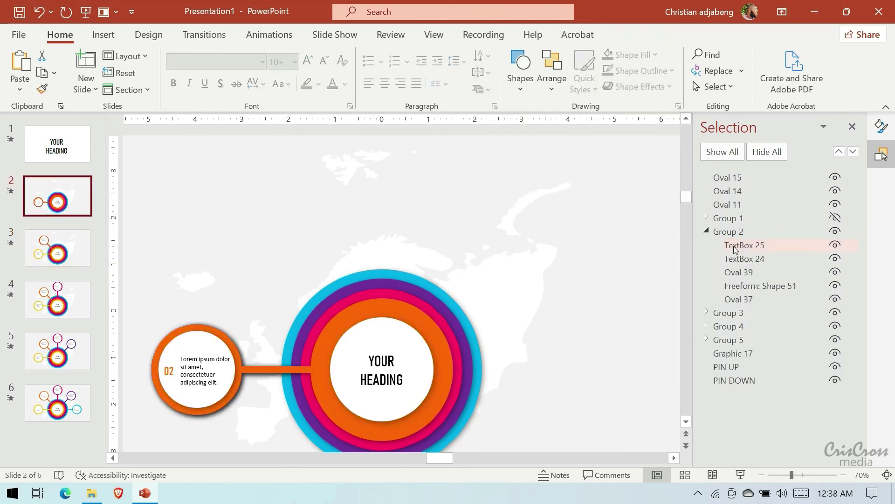
pyautogui.click(737, 247)
pyautogui.click(743, 258)
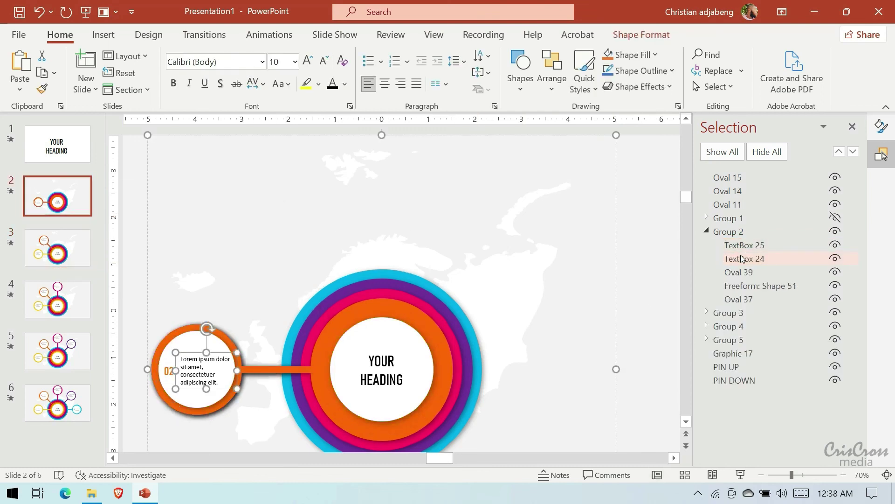
pyautogui.click(881, 129)
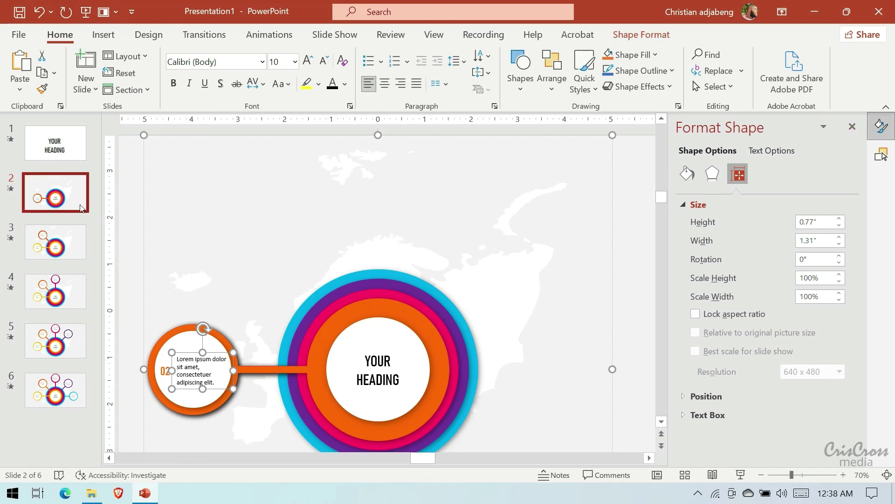
pyautogui.click(882, 154)
# Show the yellow 01 callout group again and play the slide show from the beginning.
pyautogui.click(835, 217)
pyautogui.click(707, 231)
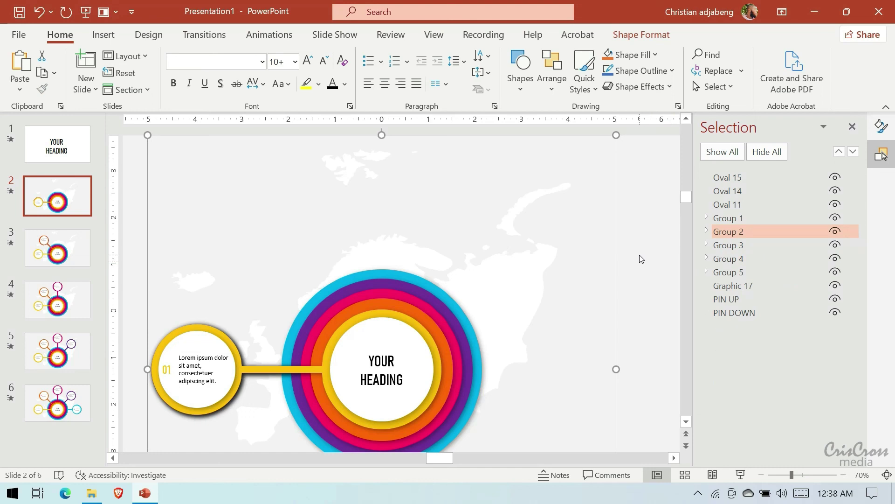
pyautogui.click(85, 11)
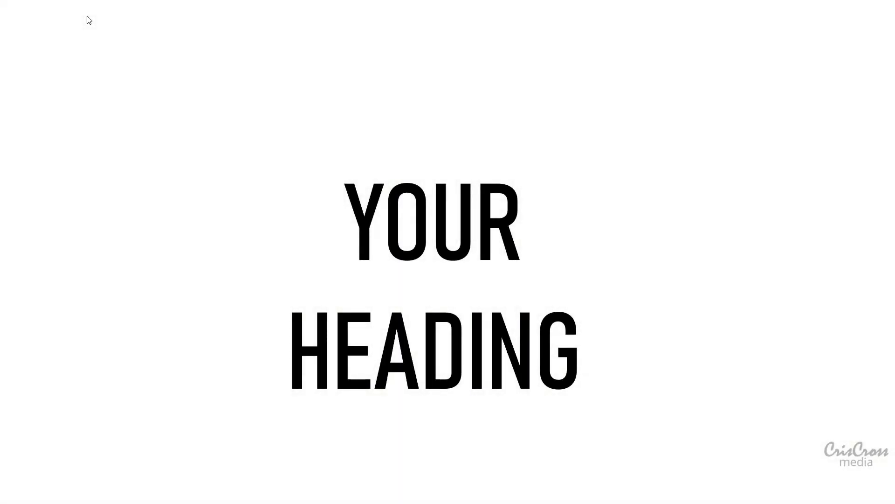